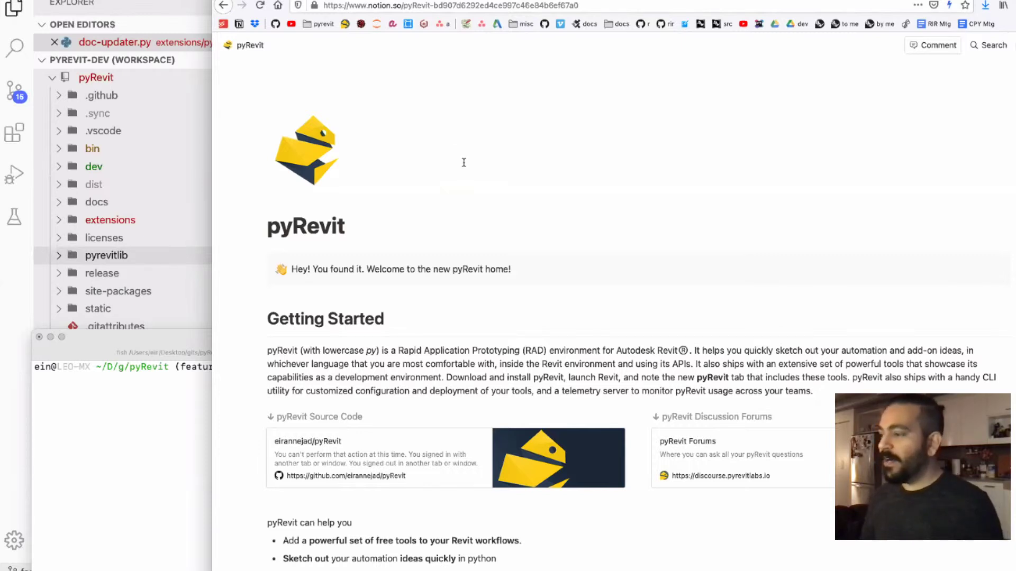
Open the pyRevit wiki at wiki.pyrevitlabs.io.
click(489, 6)
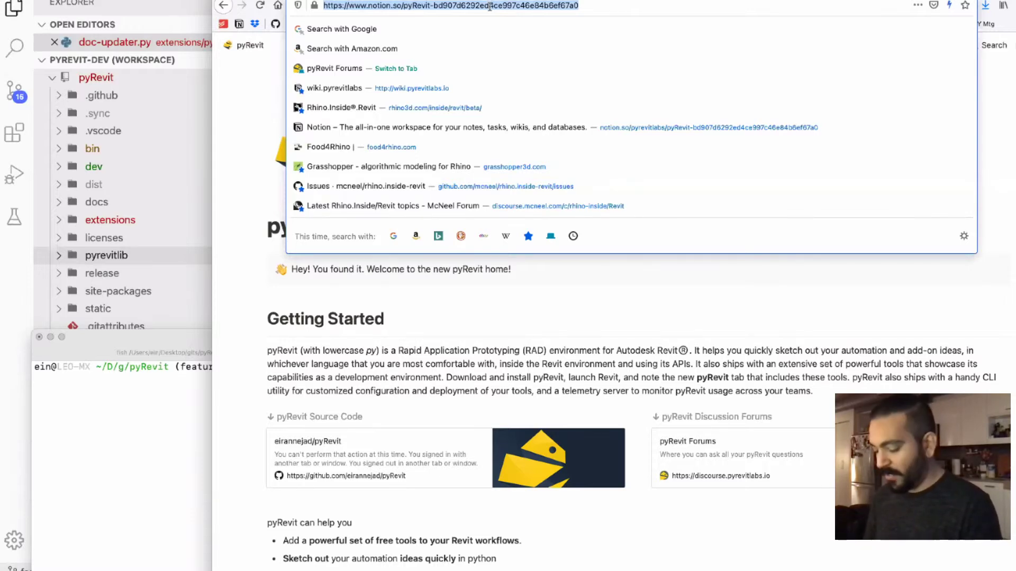
text(wiki.pyrevitlabs.io/)
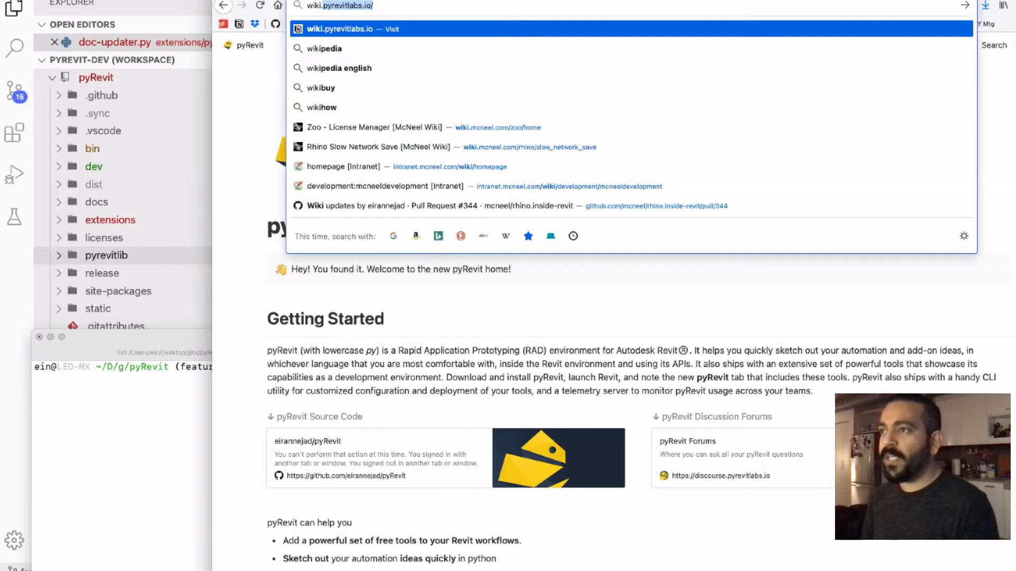
key(Right)
key(Return)
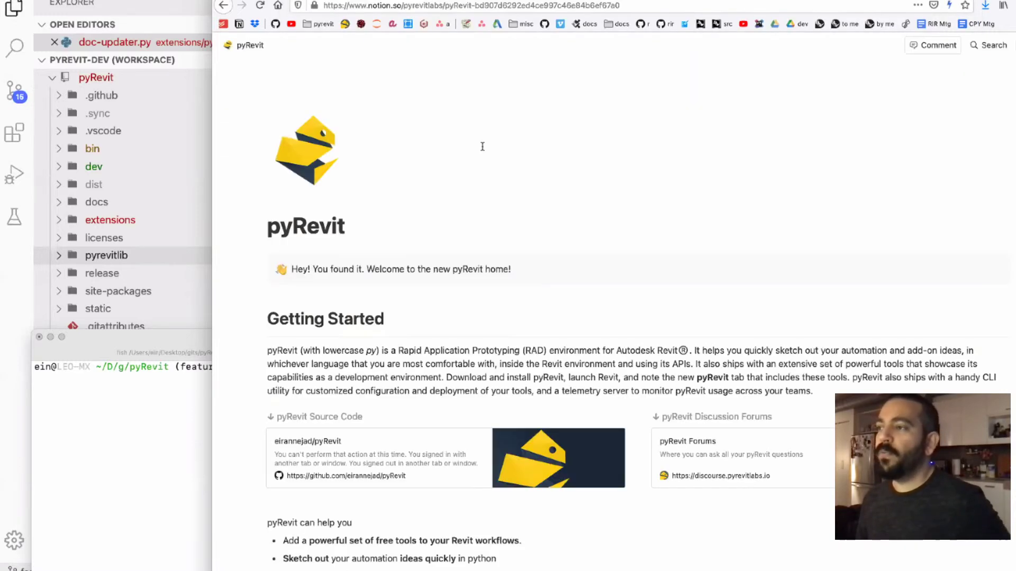
Switch from the wiki home page to the pyRevit Forums and look through the latest topics.
scroll(502, 162, down, 3)
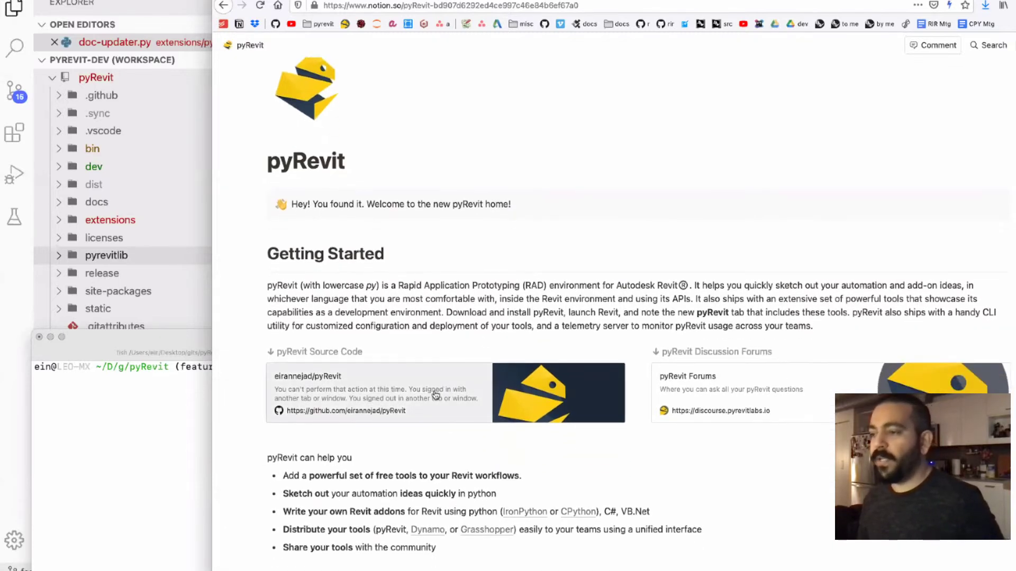
scroll(431, 392, down, 1)
scroll(433, 377, down, 1)
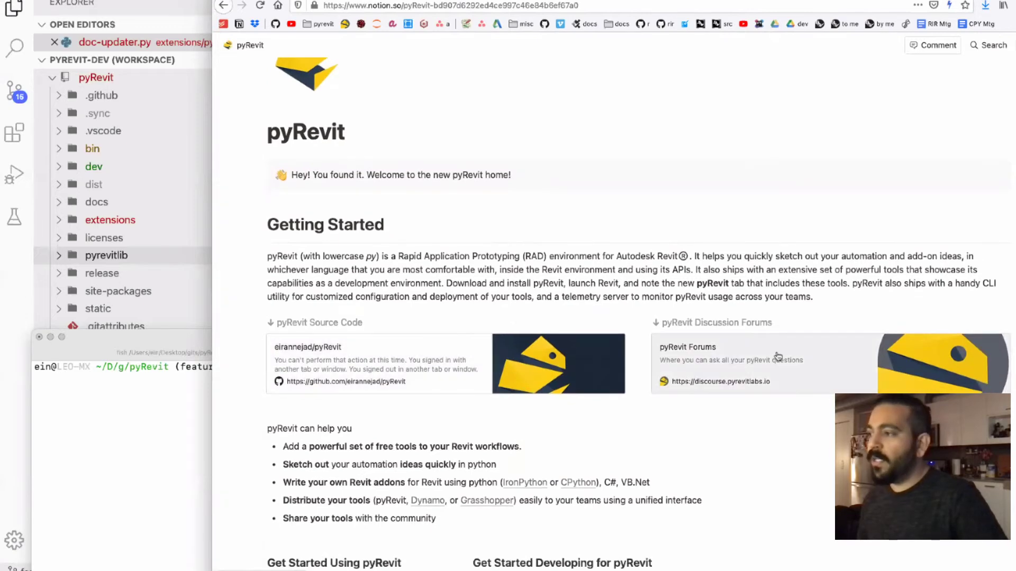
click(354, 2)
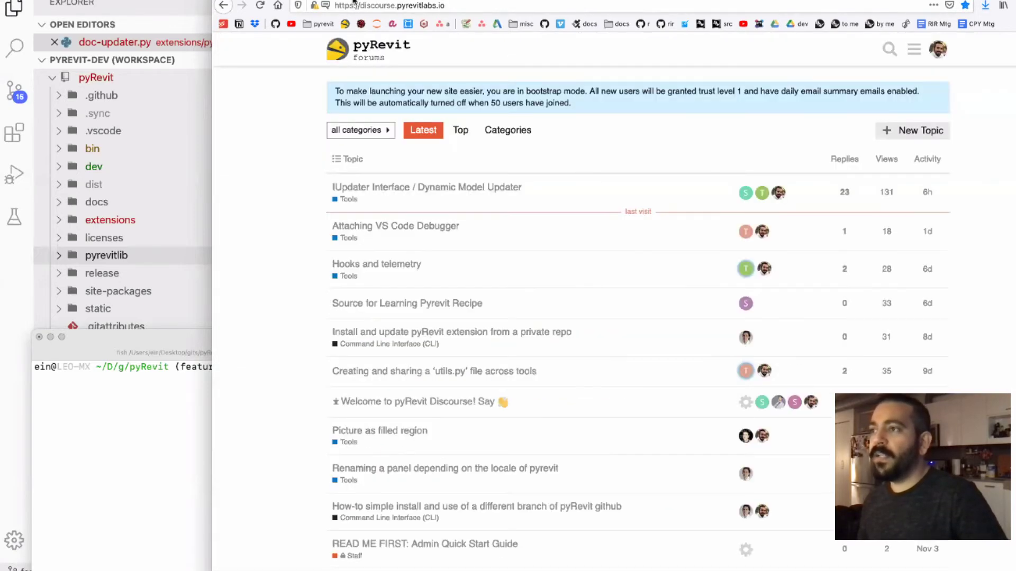
scroll(290, 209, down, 1)
scroll(290, 208, down, 5)
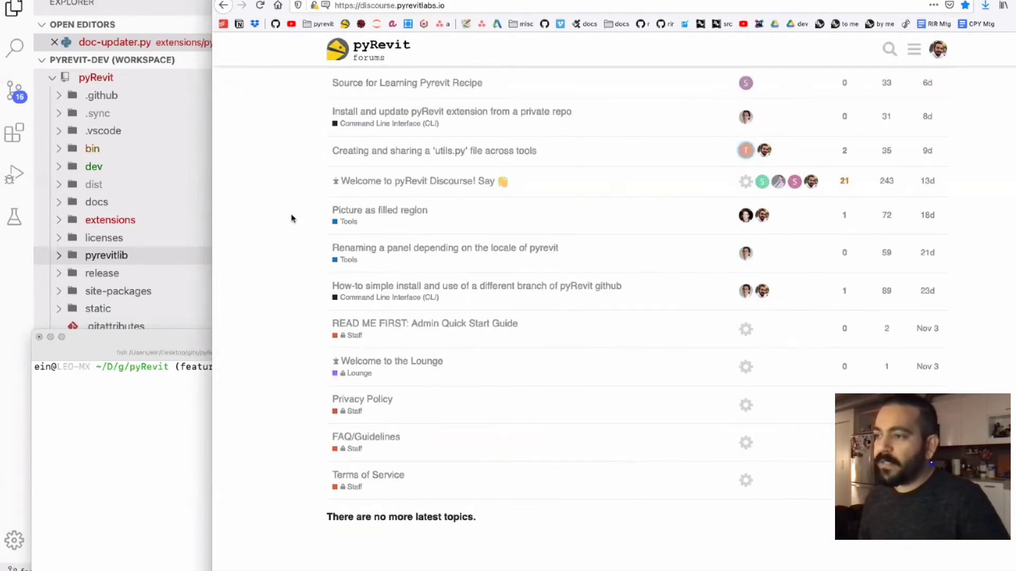
scroll(290, 218, up, 5)
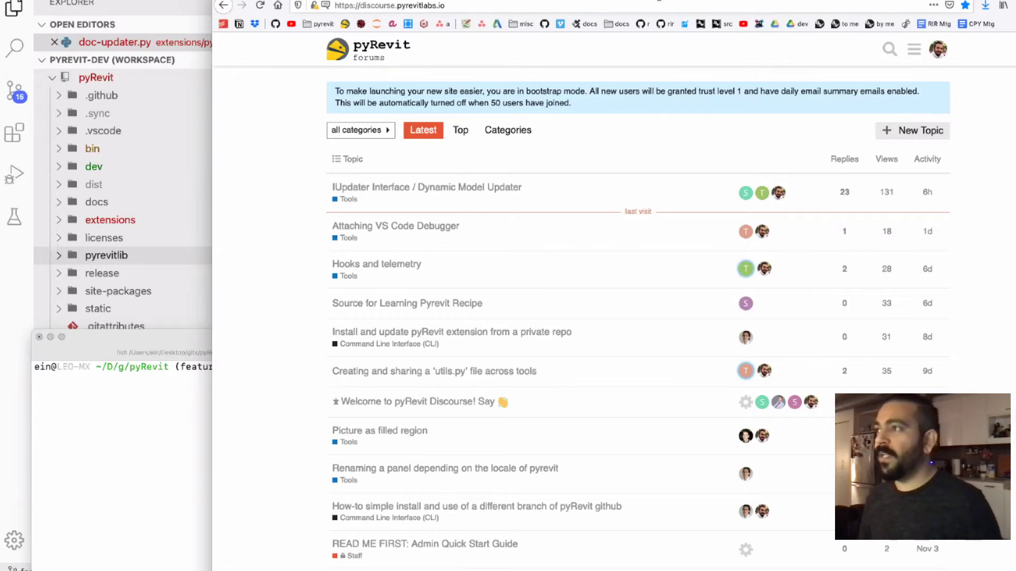
Return to the wiki home page and highlight the "Using pyRevit" and "Developing for pyRevit" parts of the Get Started headings.
key(ctrl+Tab)
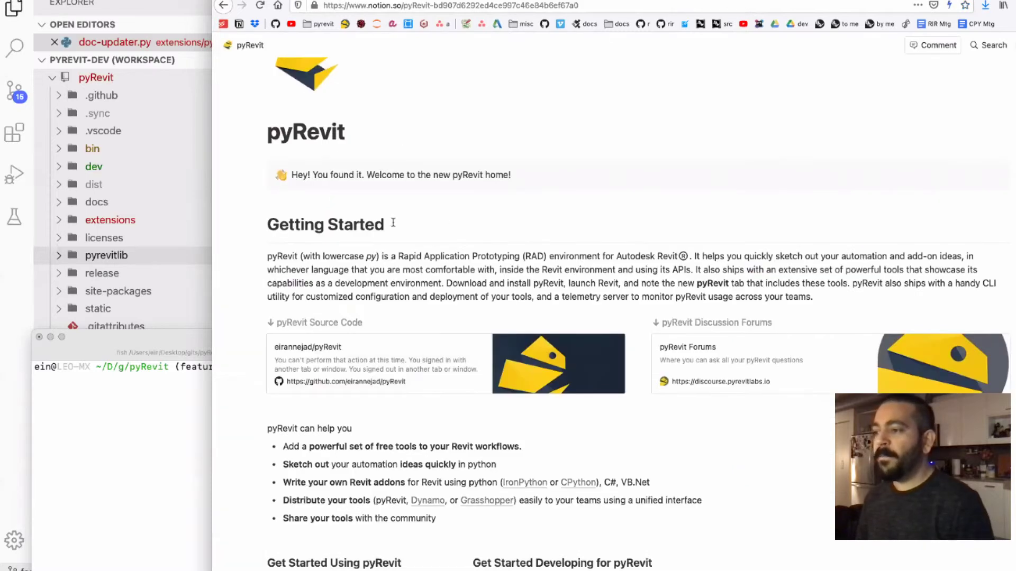
scroll(393, 223, down, 1)
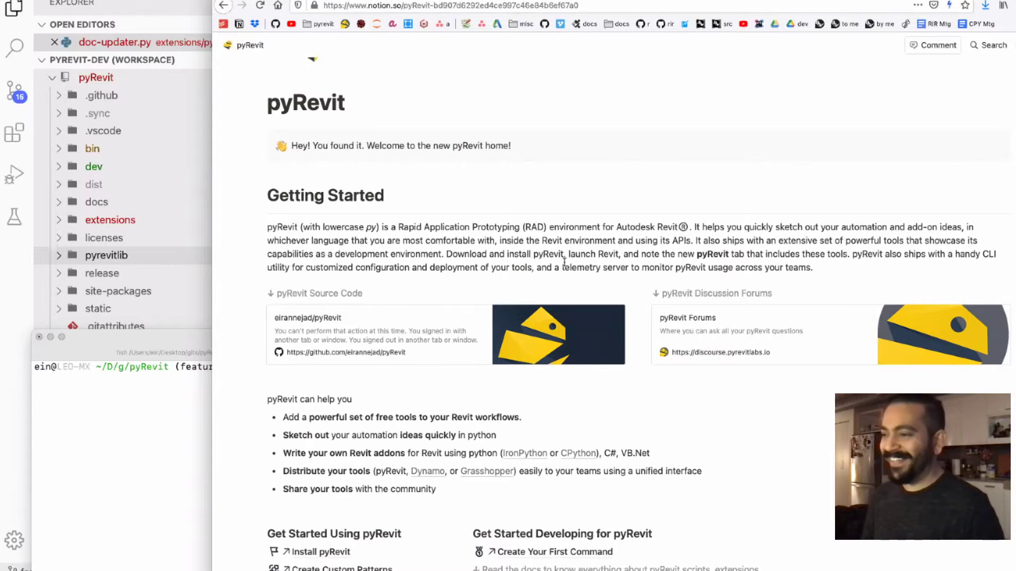
scroll(564, 262, down, 5)
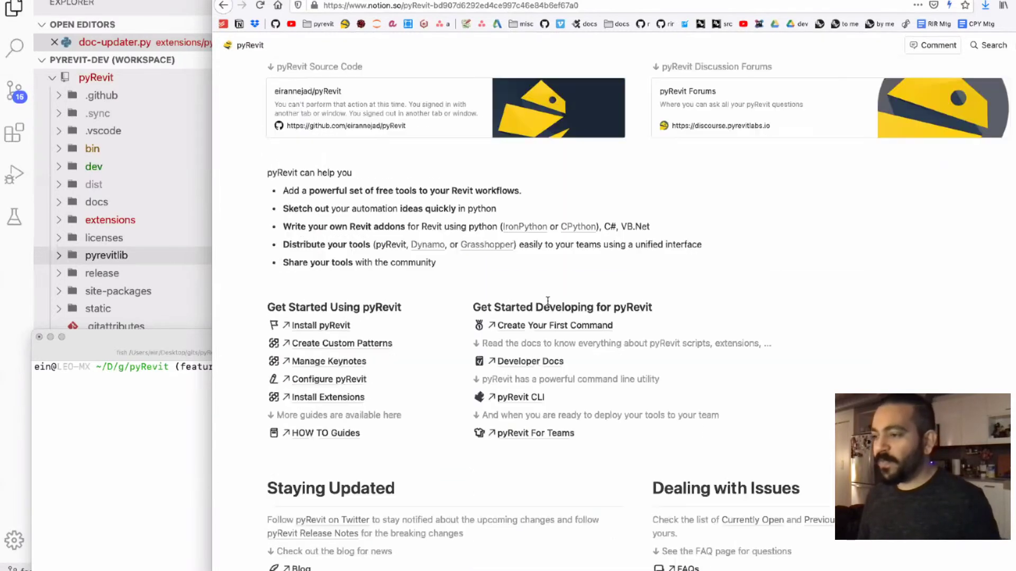
scroll(547, 301, down, 2)
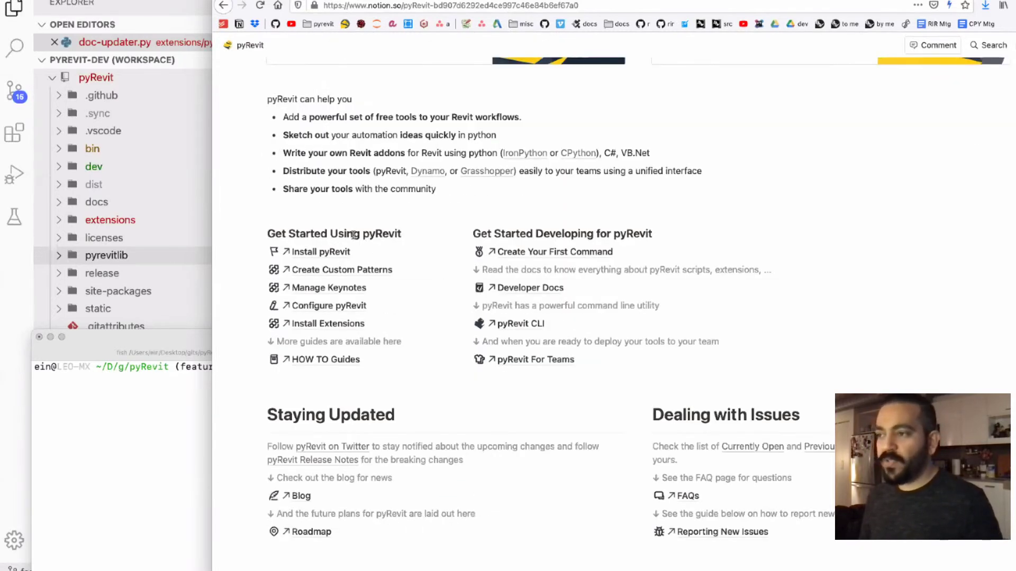
drag(353, 234, 381, 234)
drag(579, 234, 618, 235)
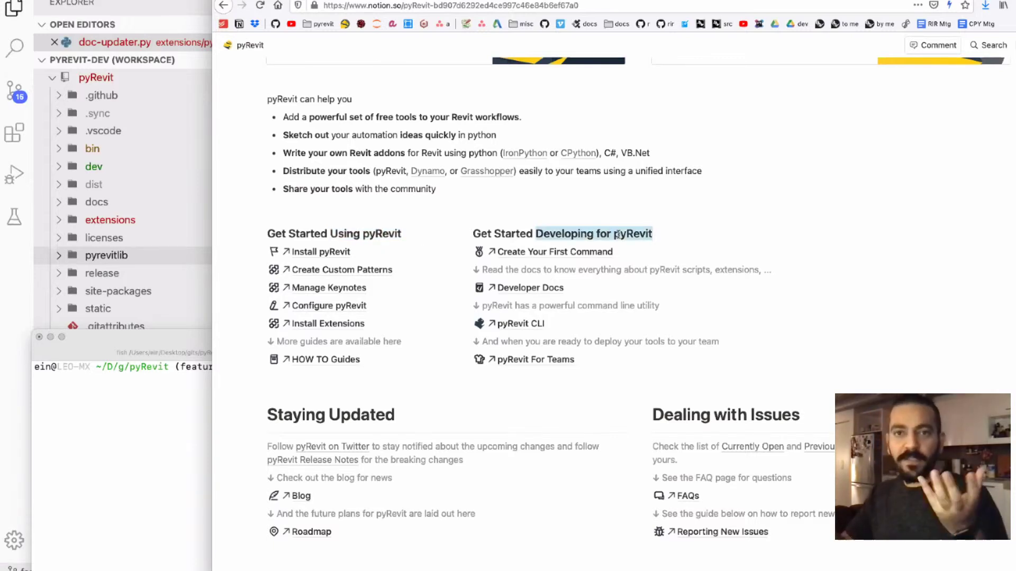
drag(331, 234, 391, 239)
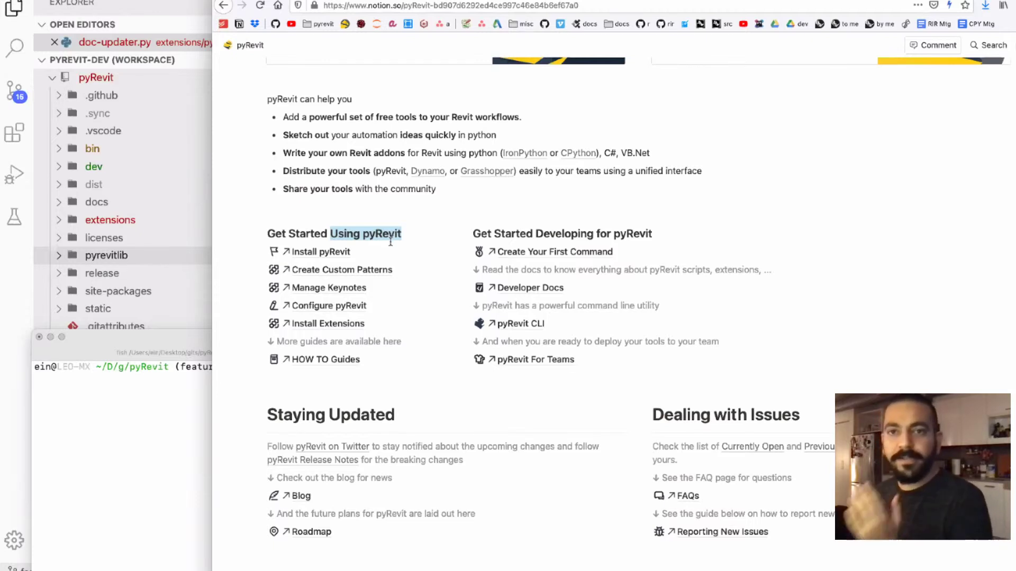
drag(536, 233, 631, 234)
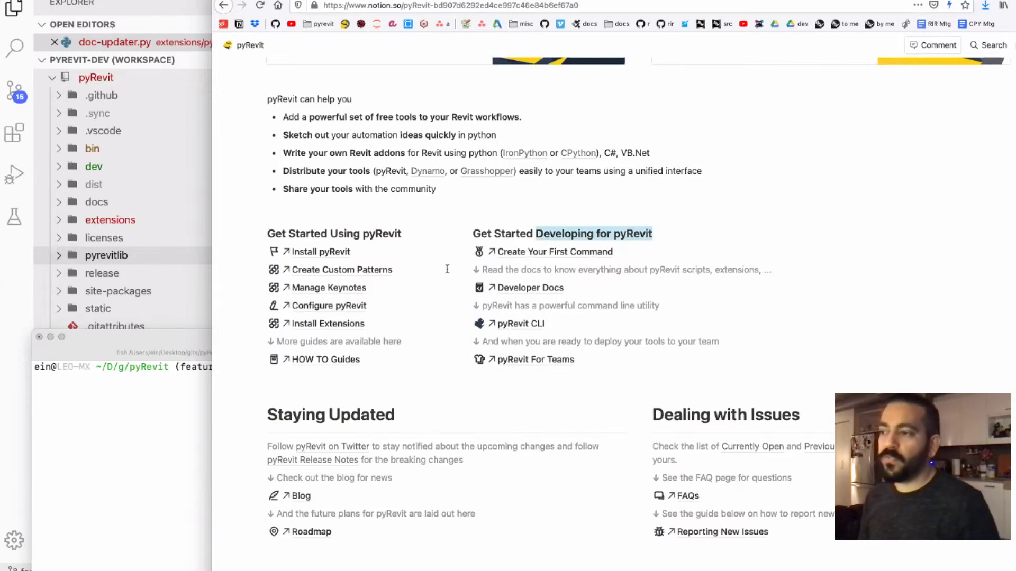
Review the Staying Updated, Dealing with Issues and Getting Involved sections of the wiki home page.
scroll(439, 274, down, 5)
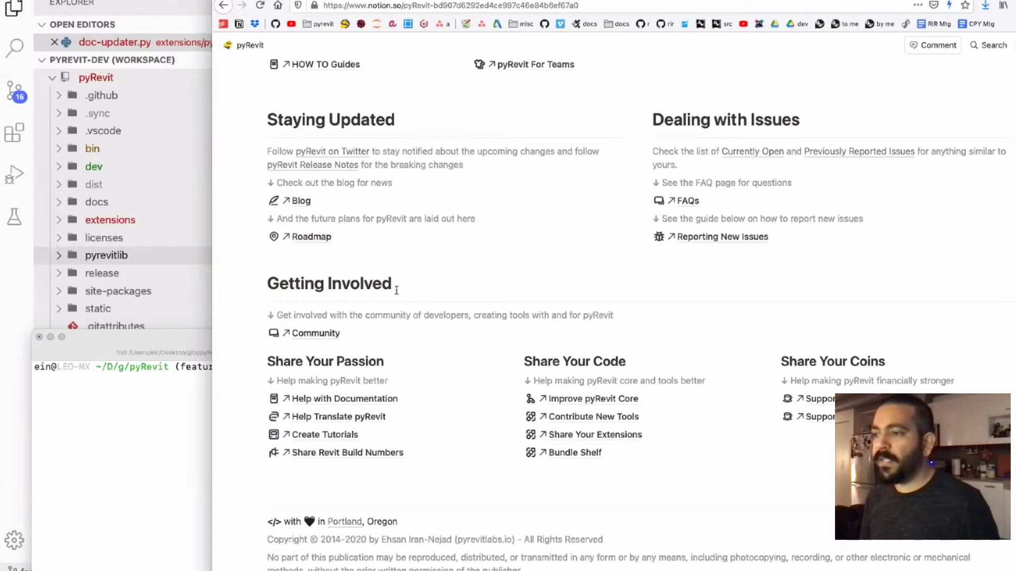
scroll(445, 297, down, 2)
scroll(445, 290, up, 4)
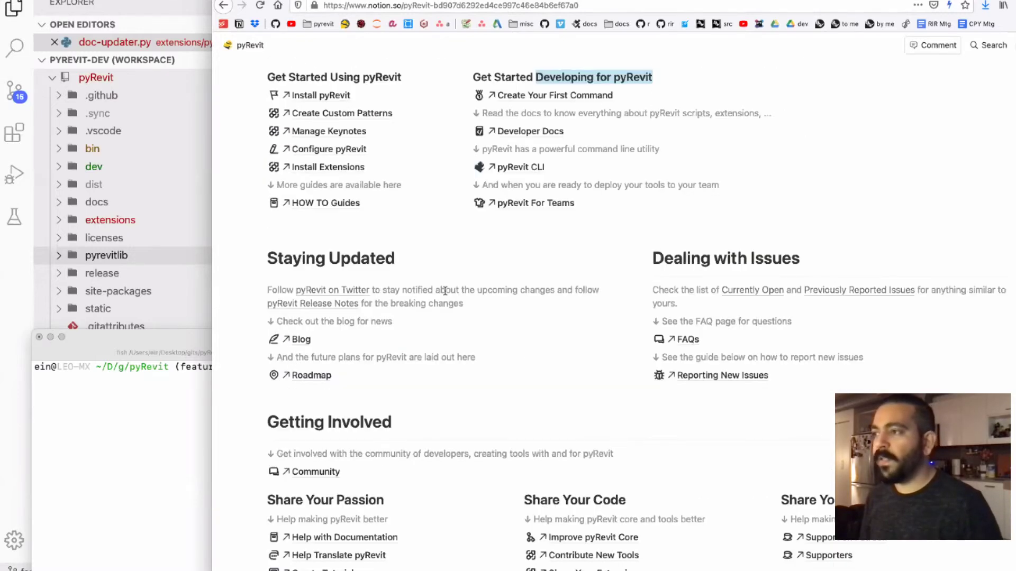
Open the Developer Docs page and review its Get Started guides and the Python + Revit API Course gallery.
scroll(444, 291, up, 5)
scroll(443, 290, down, 1)
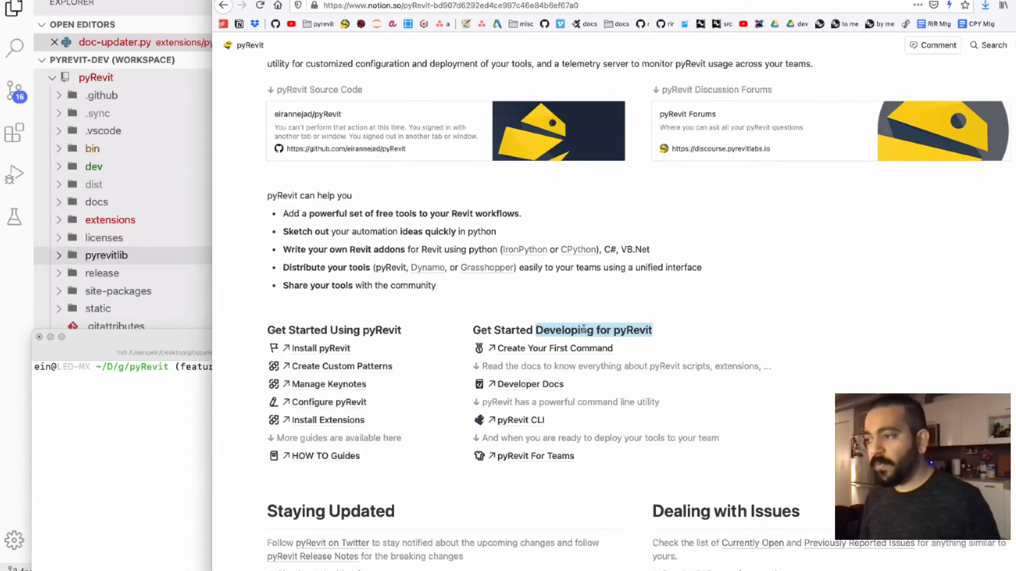
click(530, 384)
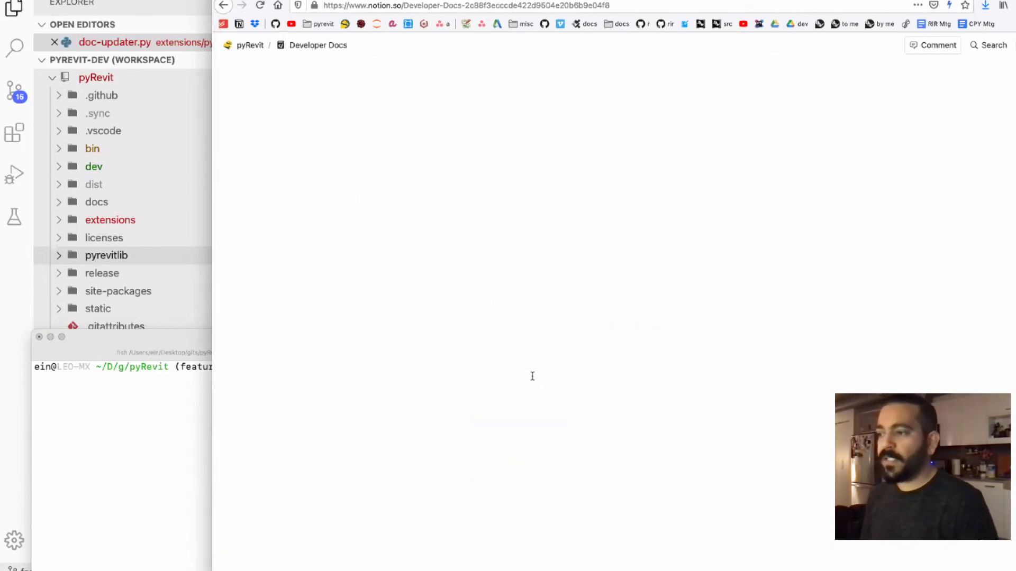
scroll(488, 260, down, 1)
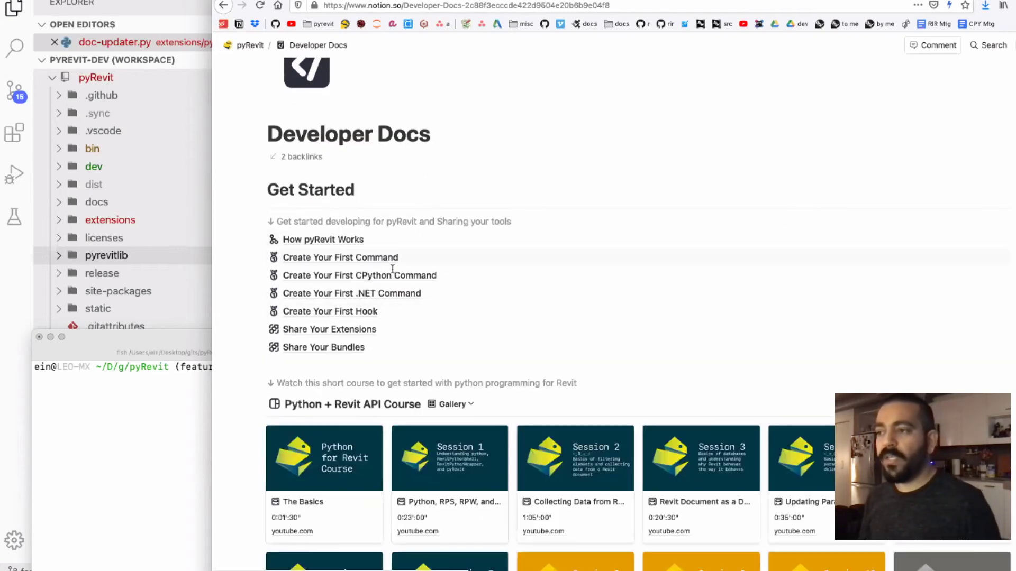
scroll(401, 300, down, 5)
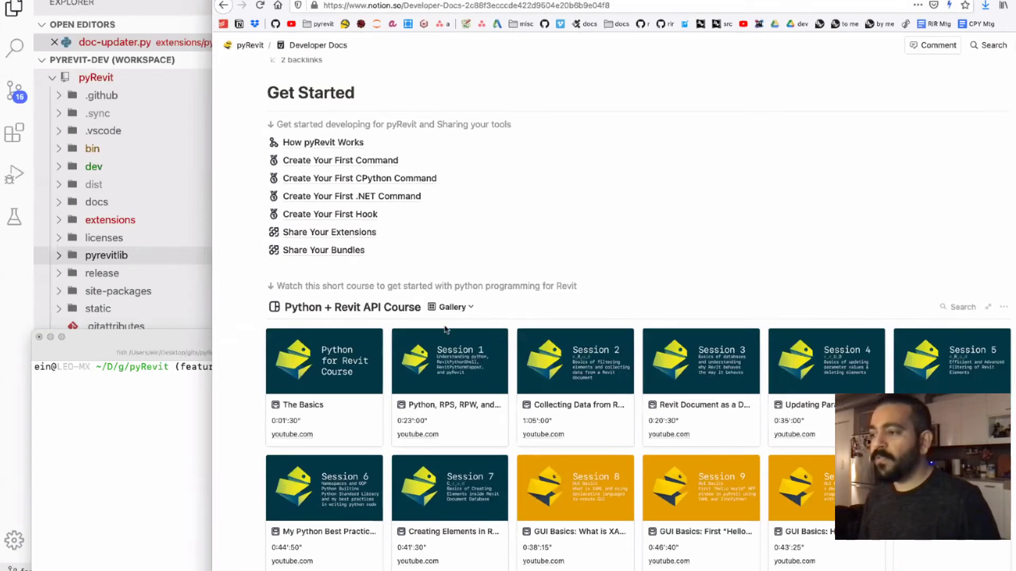
scroll(458, 296, down, 1)
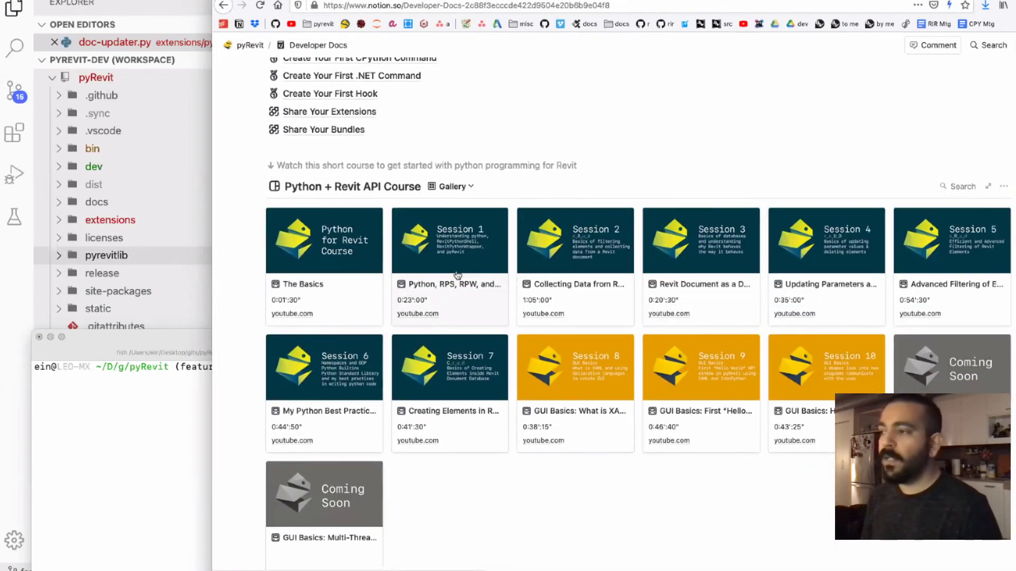
scroll(458, 275, down, 4)
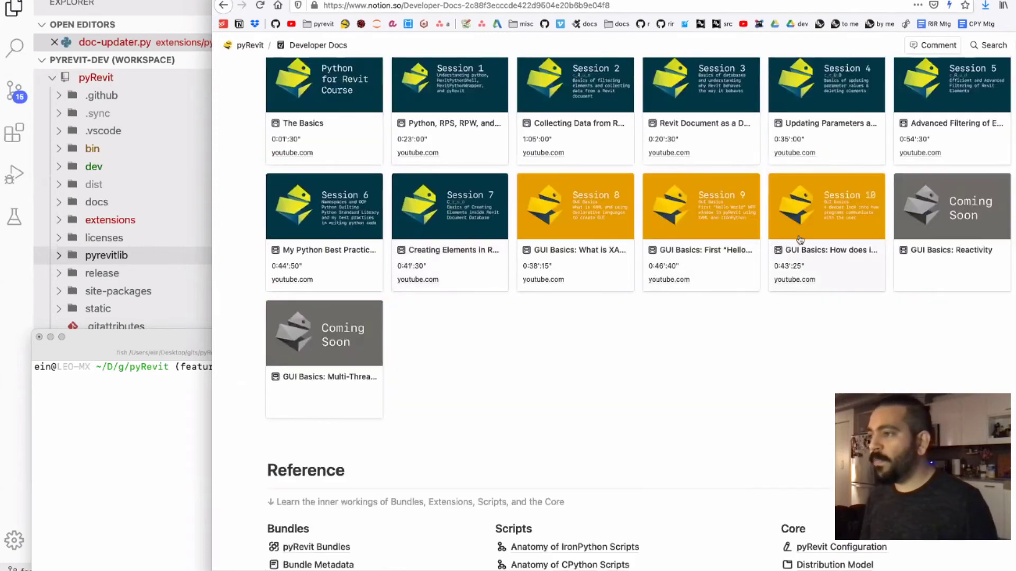
scroll(643, 268, up, 1)
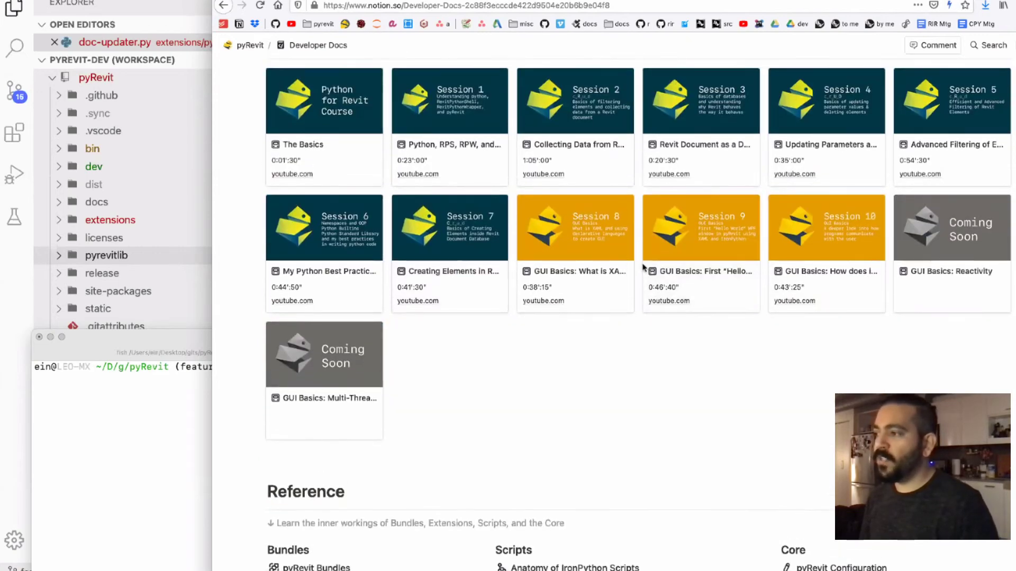
Examine the Reference section of the Developer Docs, covering Bundles, Extensions, Scripts and Core.
scroll(642, 265, down, 7)
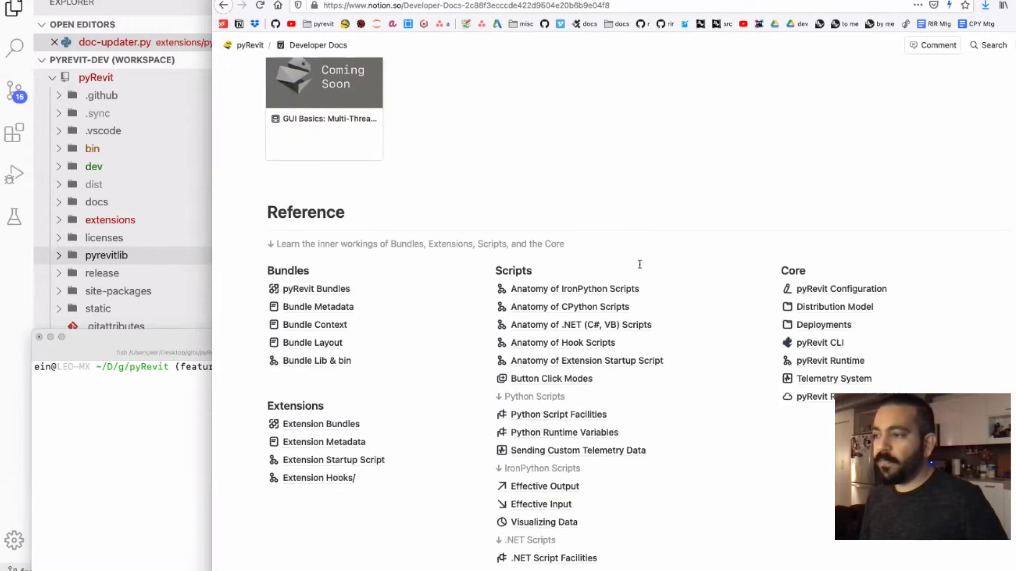
scroll(370, 248, down, 3)
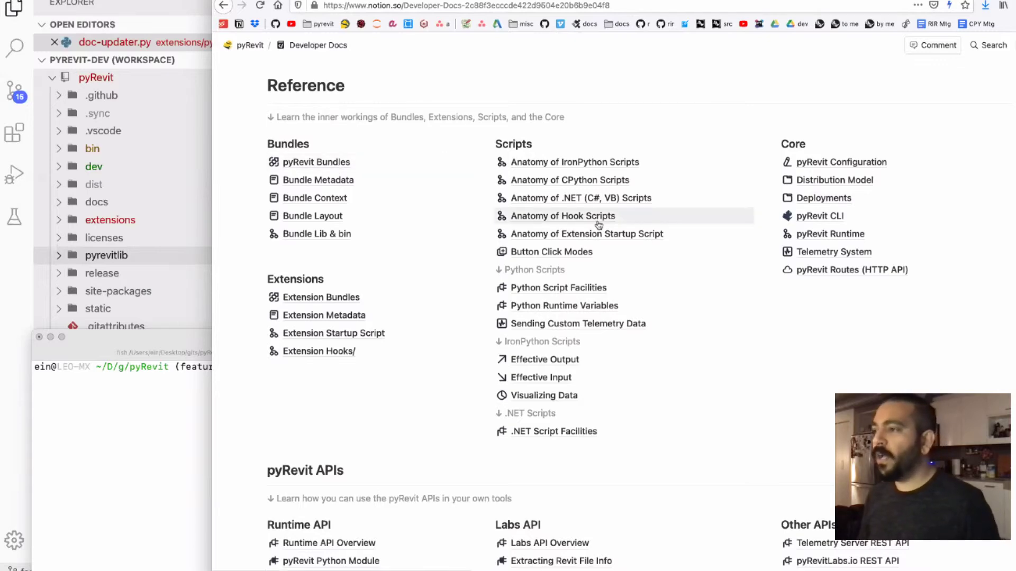
scroll(449, 275, down, 1)
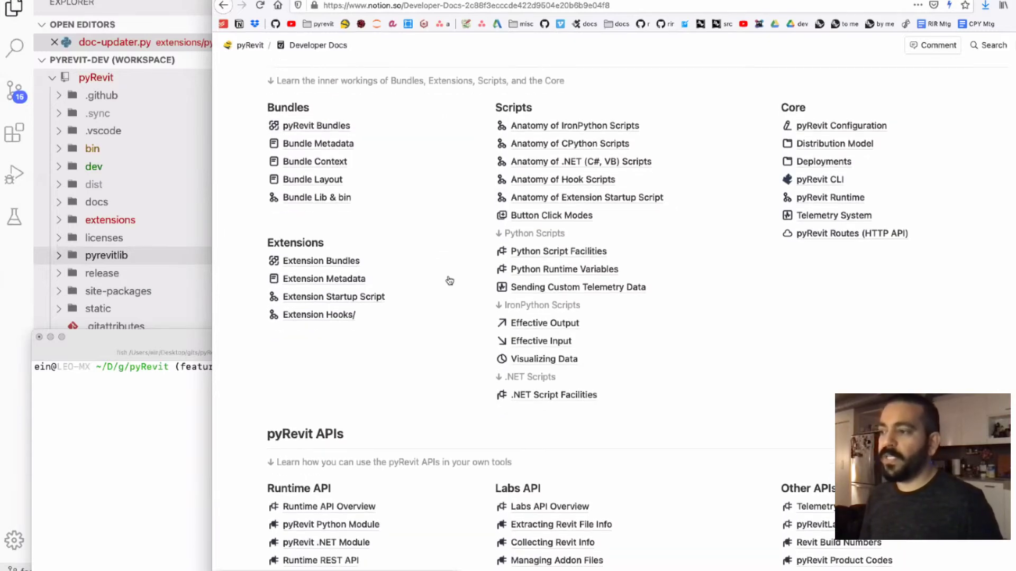
Go back to the pyRevit wiki home page and open the linked pyRevit source code repository on GitHub.
scroll(449, 278, up, 4)
scroll(449, 277, up, 15)
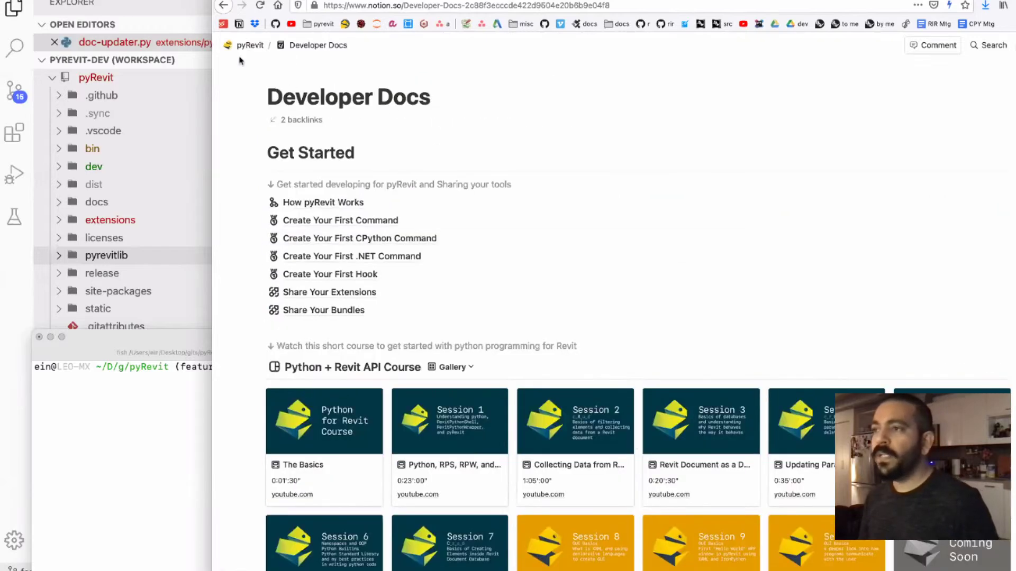
click(246, 45)
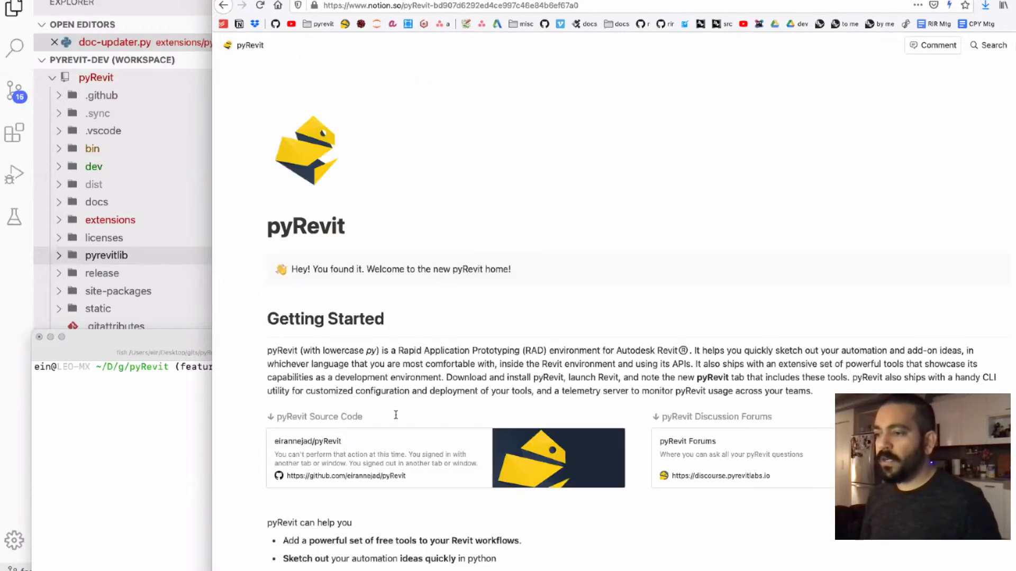
scroll(476, 413, down, 2)
click(387, 381)
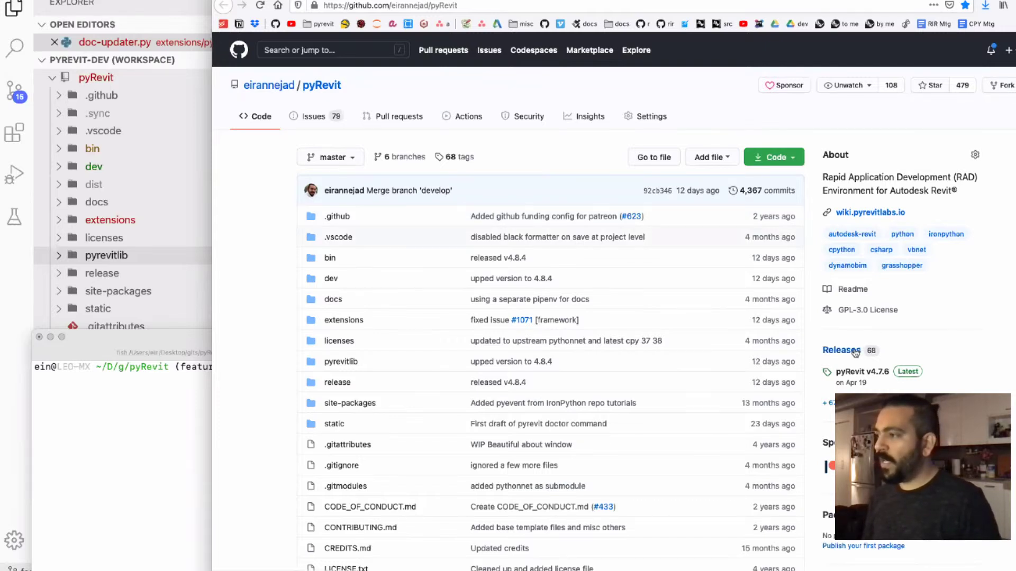
Open the list of all releases of the pyRevit repository.
scroll(856, 317, down, 1)
scroll(840, 148, down, 1)
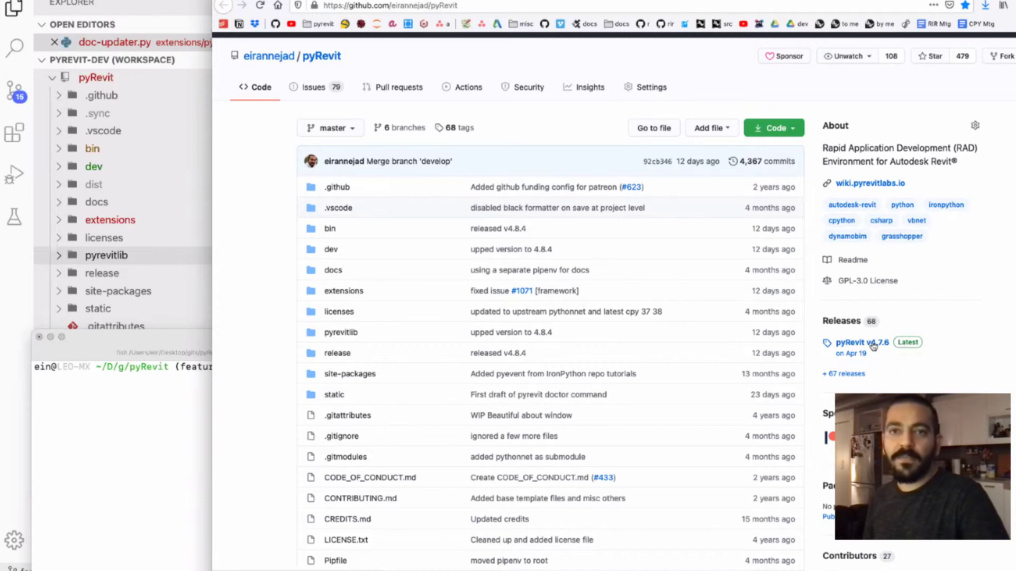
click(837, 323)
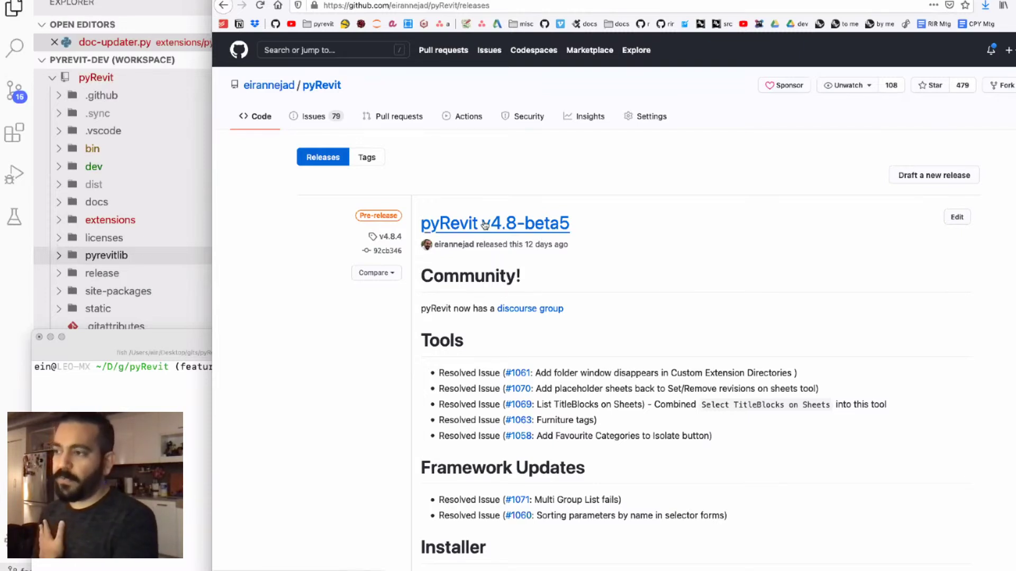
Expand the downloadable assets of the pyRevit v4.8-beta5 pre-release.
scroll(484, 221, down, 2)
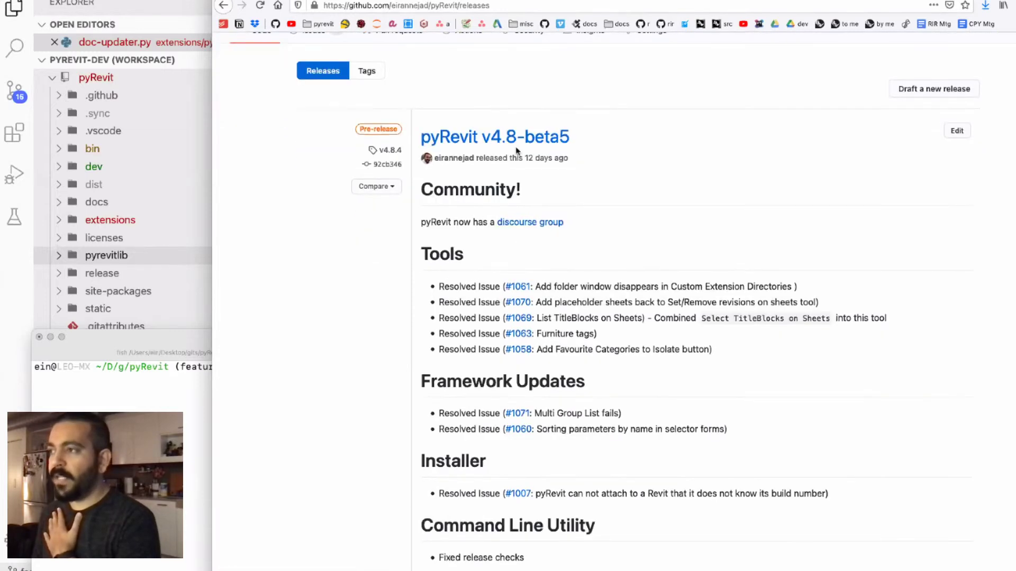
scroll(505, 160, down, 4)
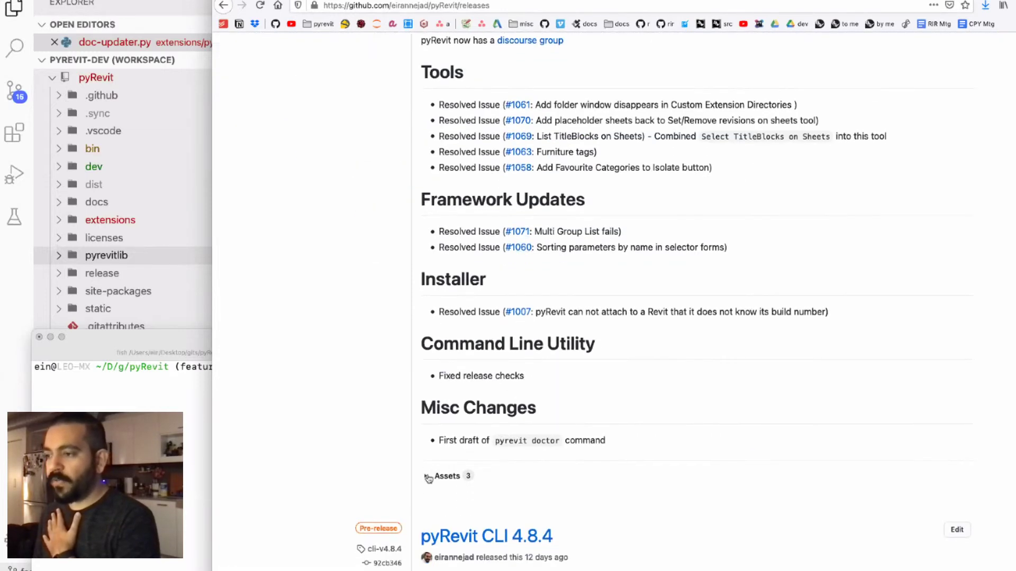
click(427, 478)
scroll(432, 424, down, 1)
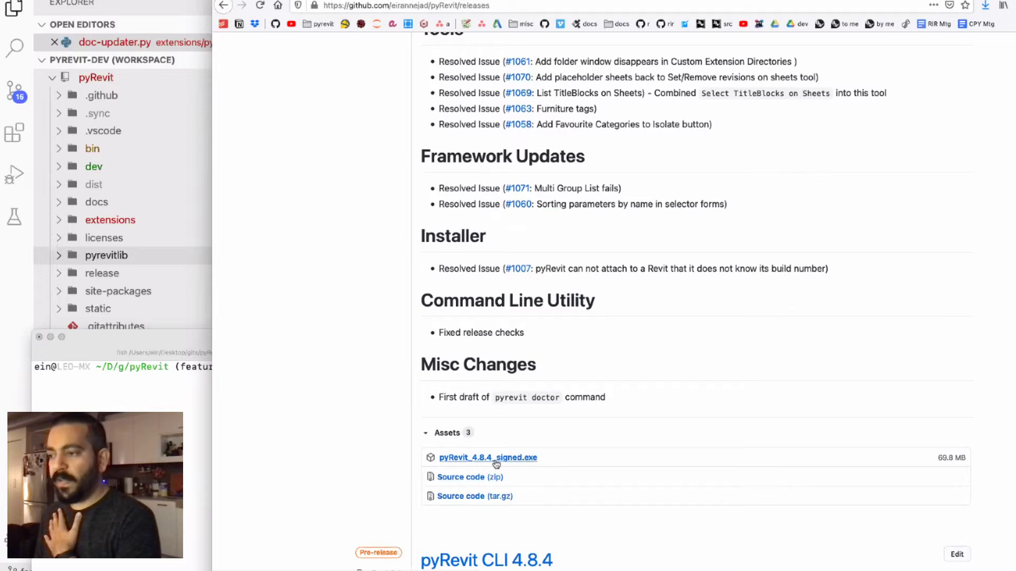
In the Windows browser, open the pyRevit wiki and follow its link to the pyRevit source code repository on GitHub.
scroll(496, 463, down, 1)
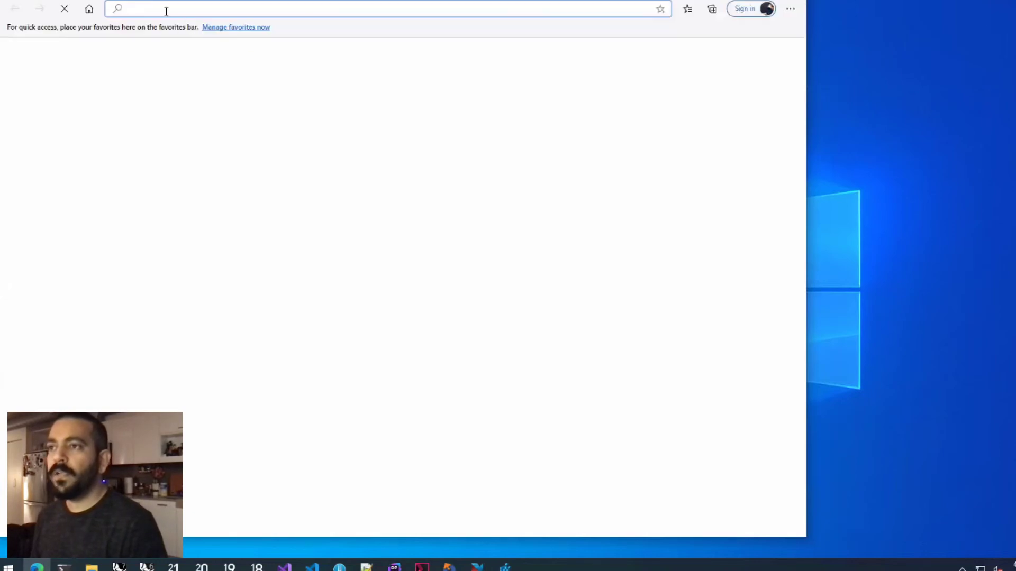
text(wiki)
key(Return)
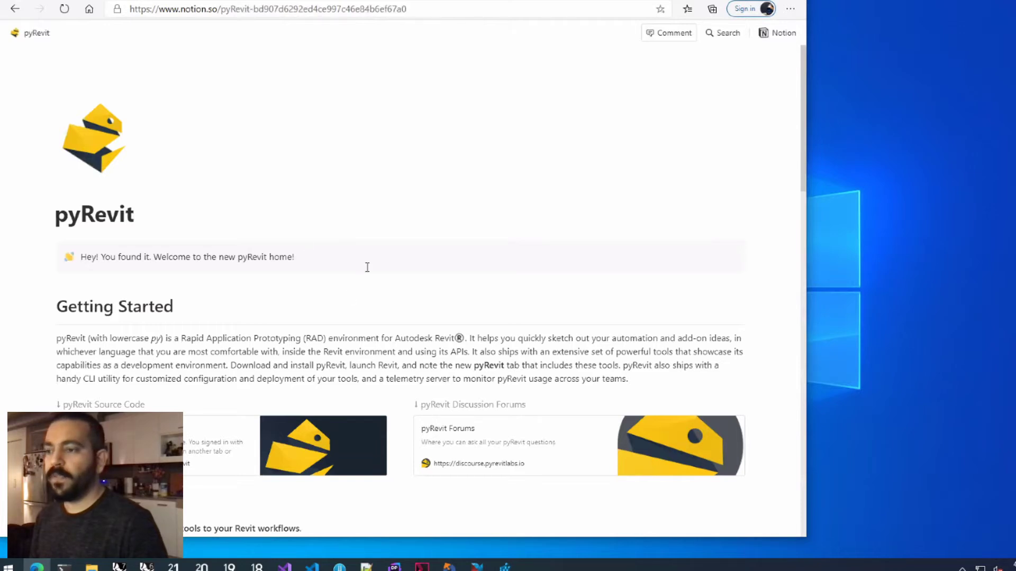
scroll(218, 392, down, 1)
click(170, 363)
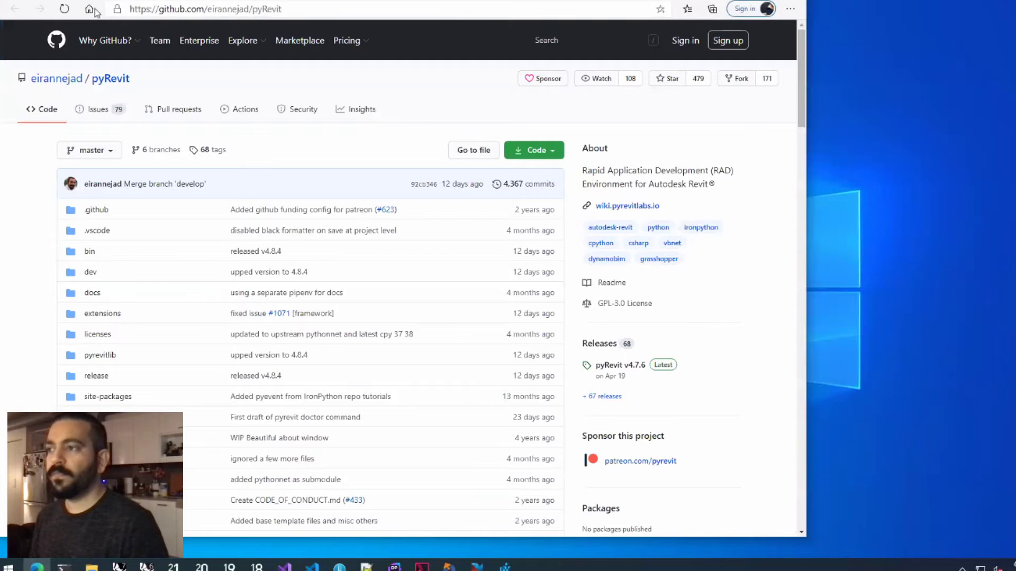
Open the full release list of the pyRevit repository, skim the release notes and return to the repository page.
scroll(642, 139, down, 7)
scroll(641, 138, up, 4)
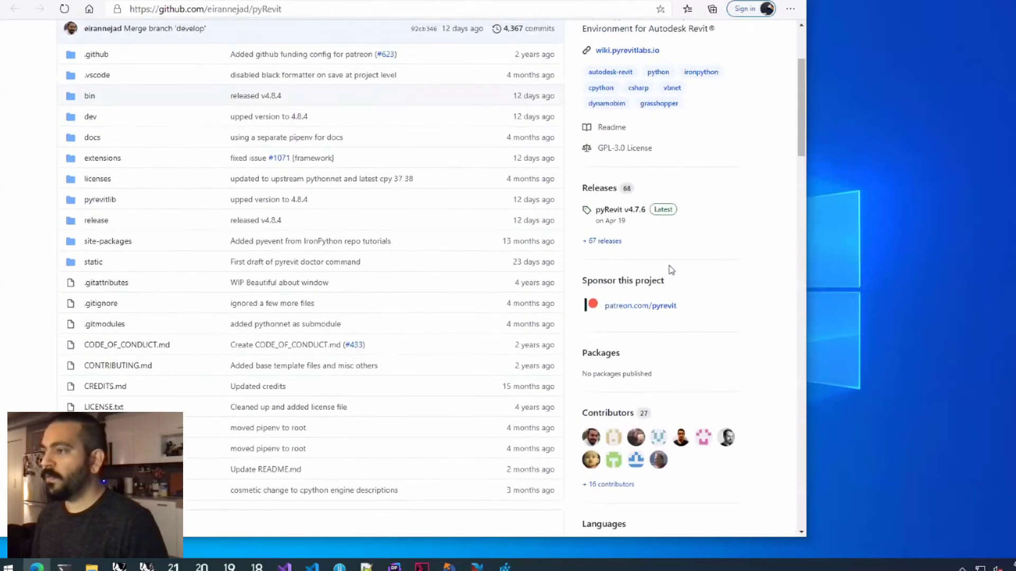
scroll(510, 216, up, 3)
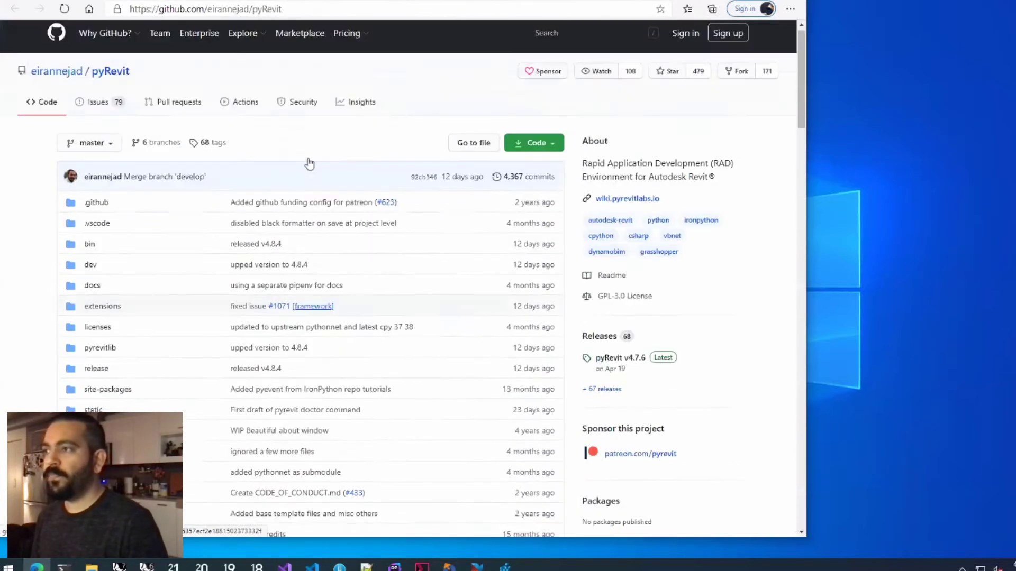
click(601, 343)
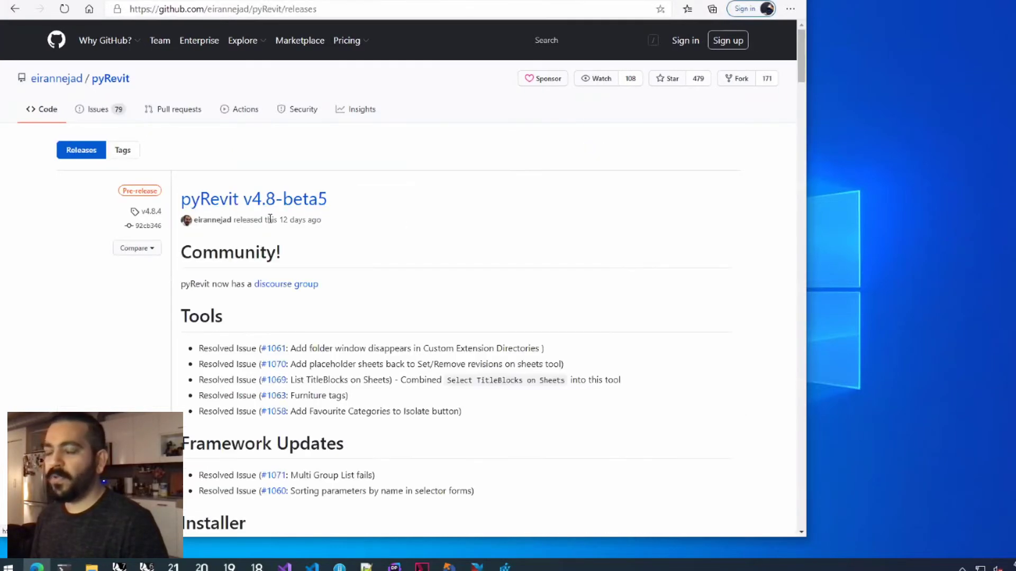
scroll(248, 214, down, 15)
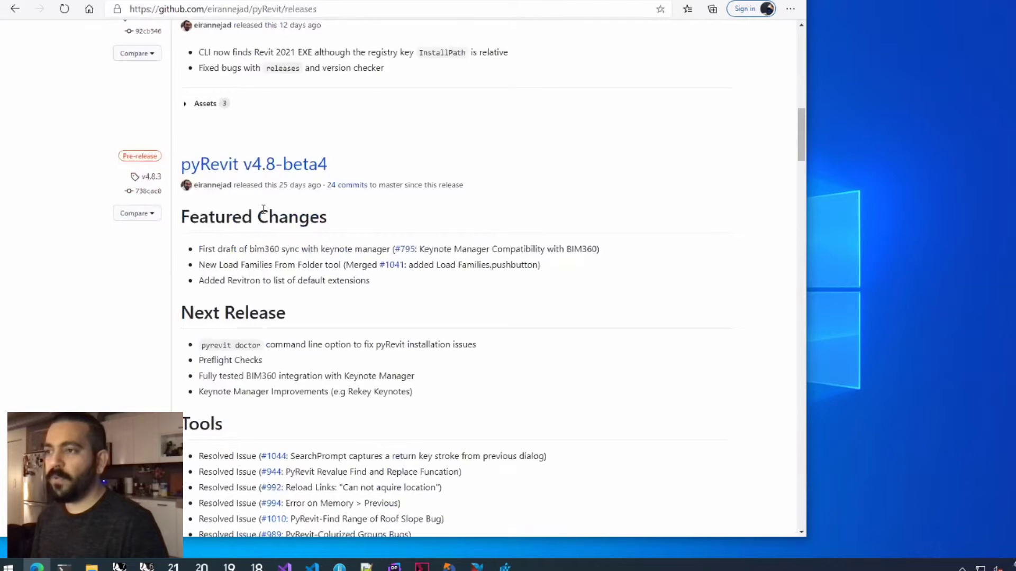
scroll(545, 243, up, 6)
key(alt+Left)
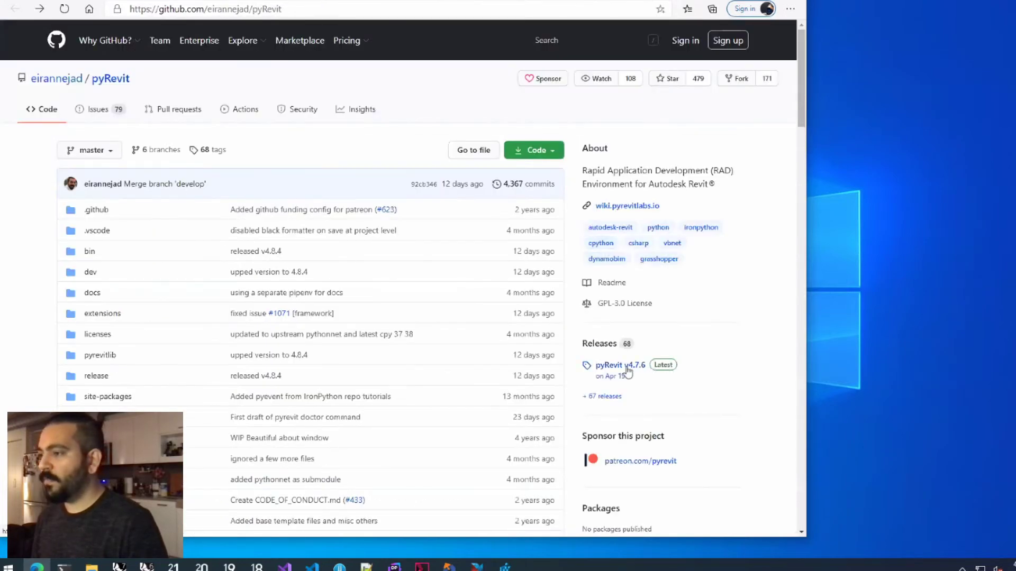
Open the pyRevit release list and download the signed installer from the assets of the v4.8-beta5 pre-release.
click(603, 345)
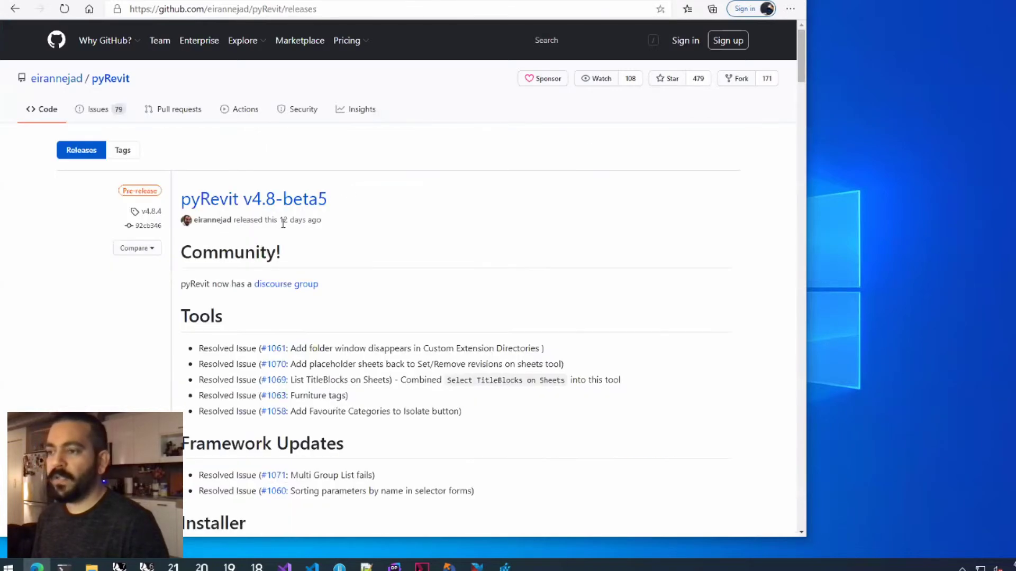
scroll(284, 222, down, 8)
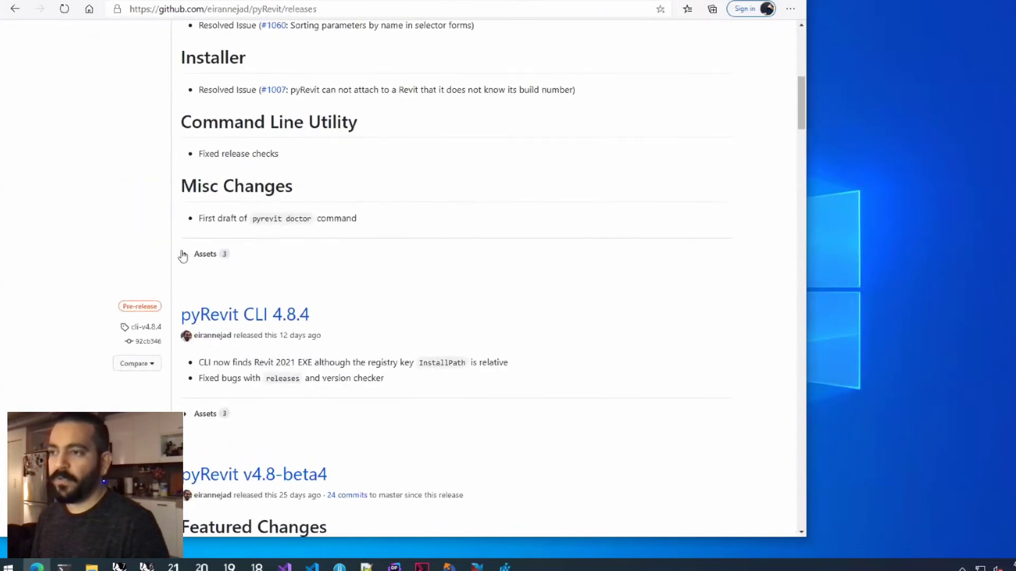
click(183, 254)
click(264, 278)
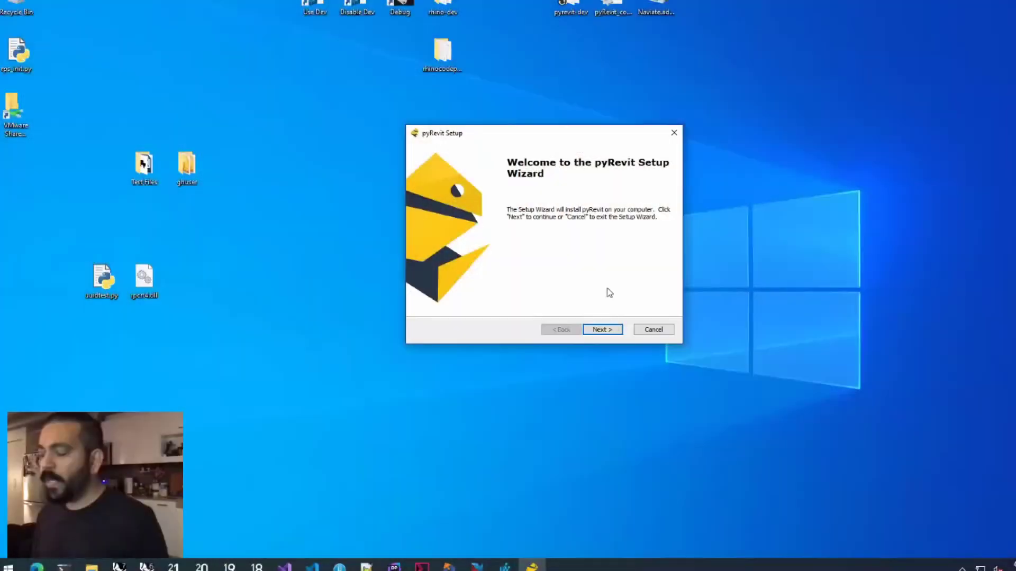
Accept the licence terms in the pyRevit Setup wizard, continue to the installation folder page, and cancel and exit the setup.
click(612, 330)
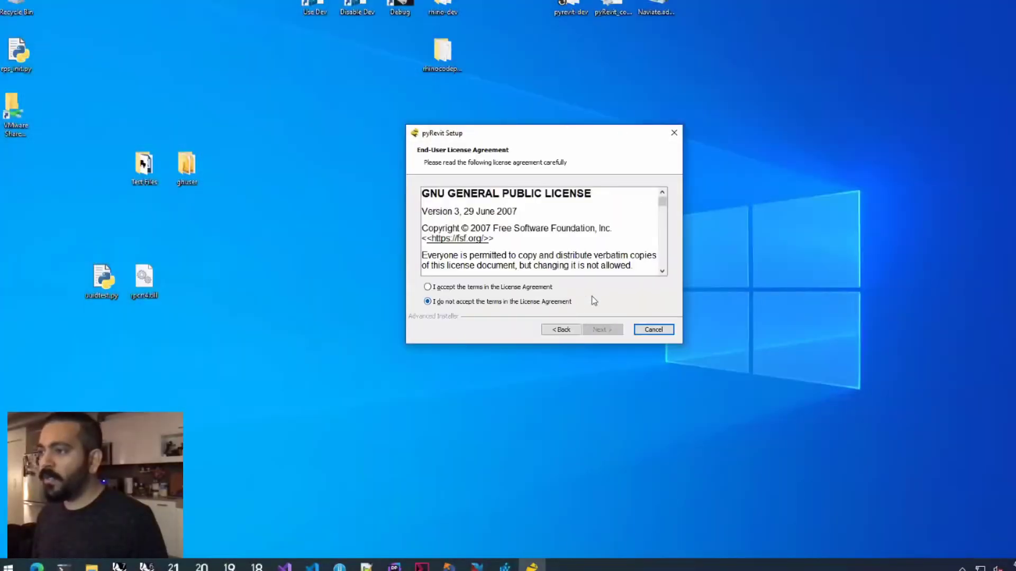
click(537, 288)
click(602, 330)
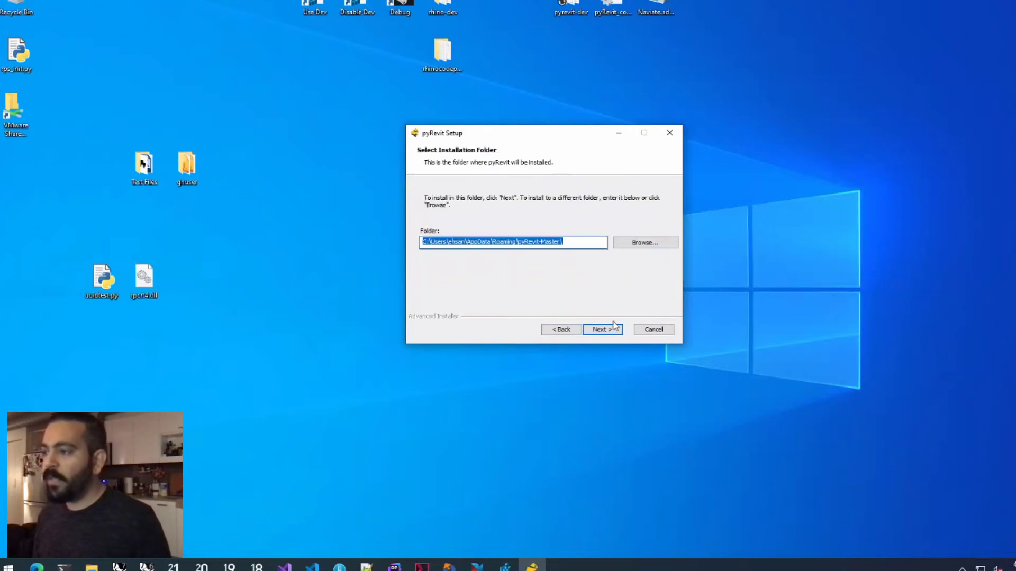
click(651, 332)
click(537, 260)
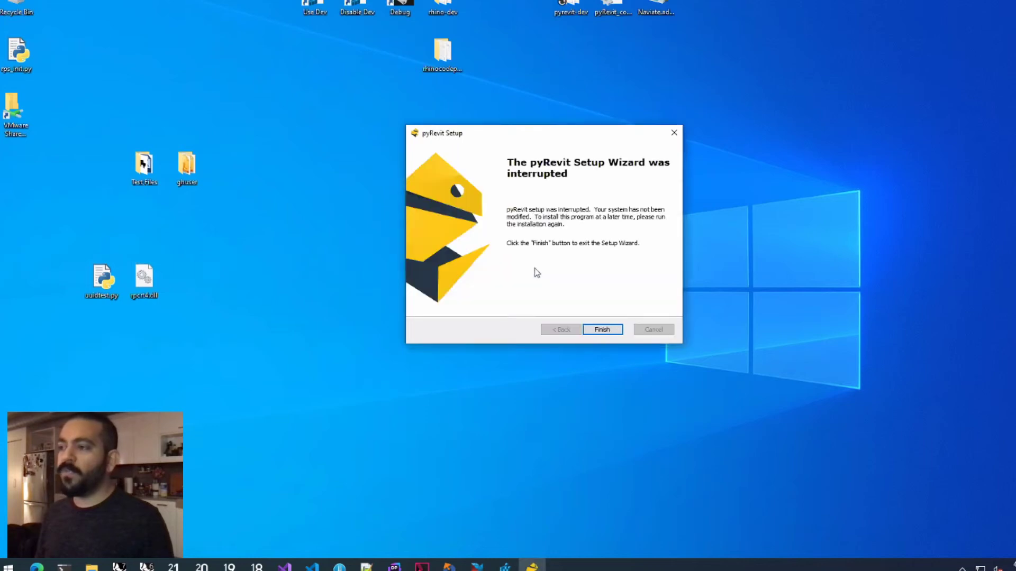
click(602, 329)
right_click(449, 244)
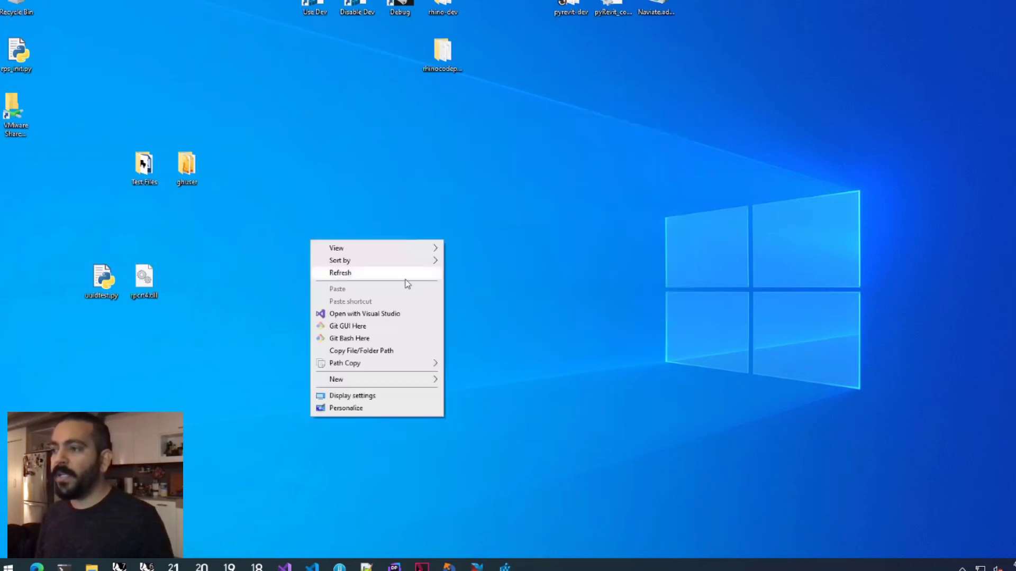
click(403, 273)
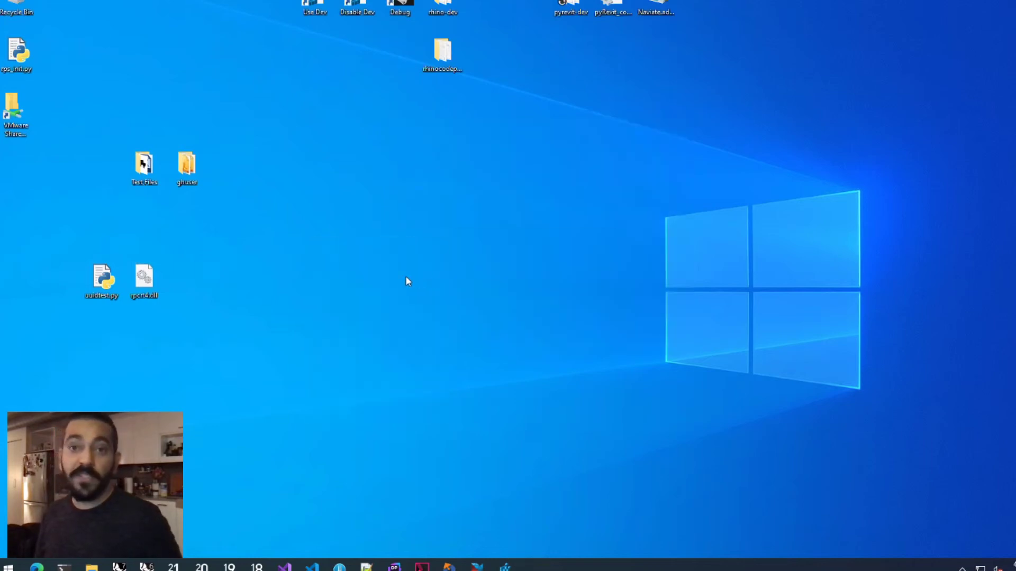
key(super+2)
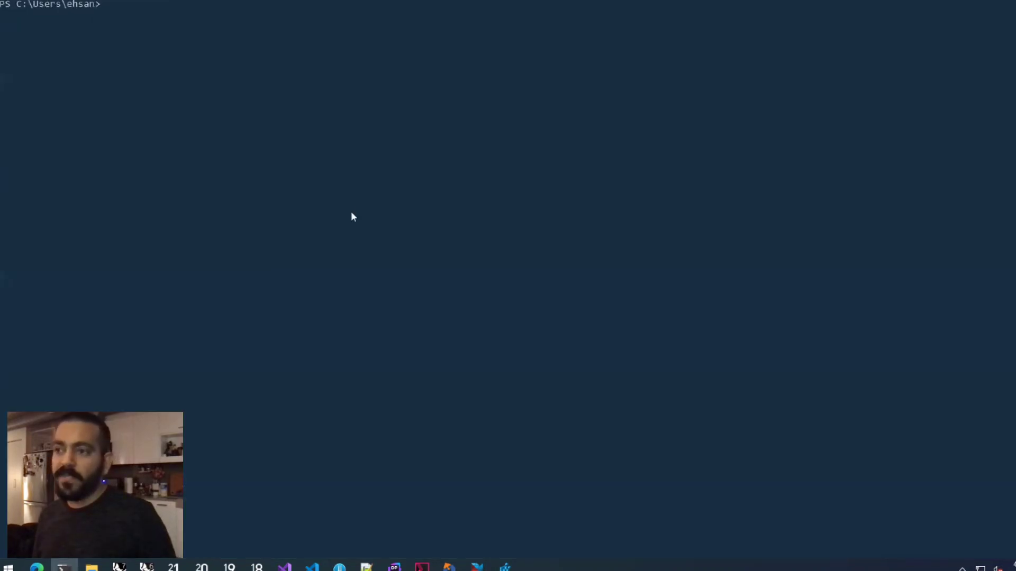
key(super+2)
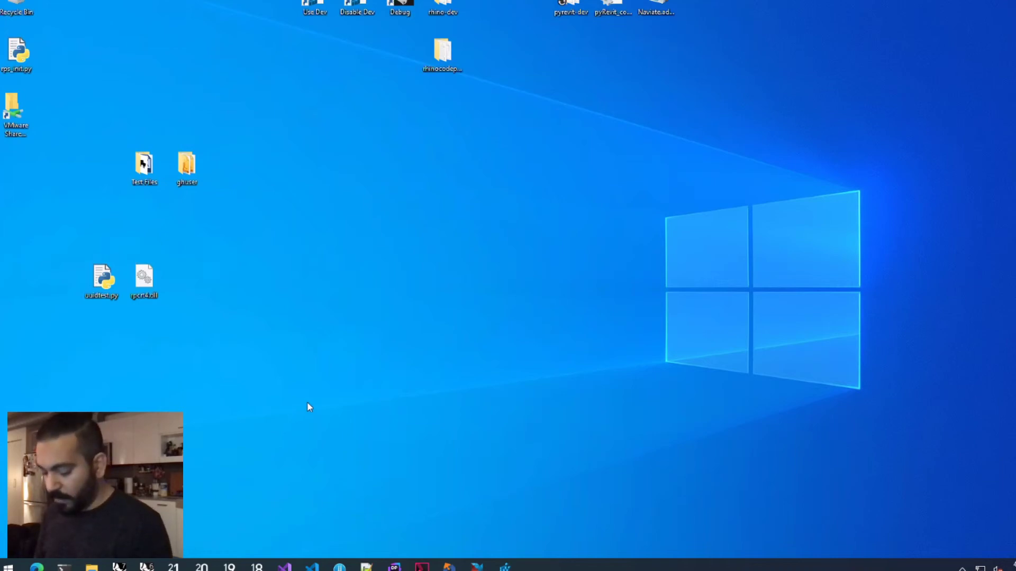
key(super)
text(powershell)
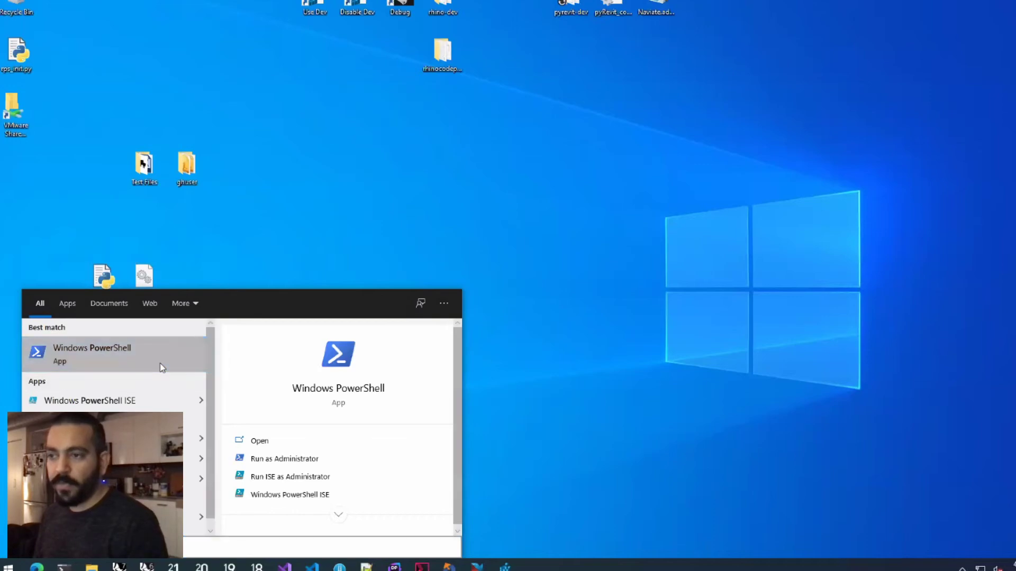
click(162, 368)
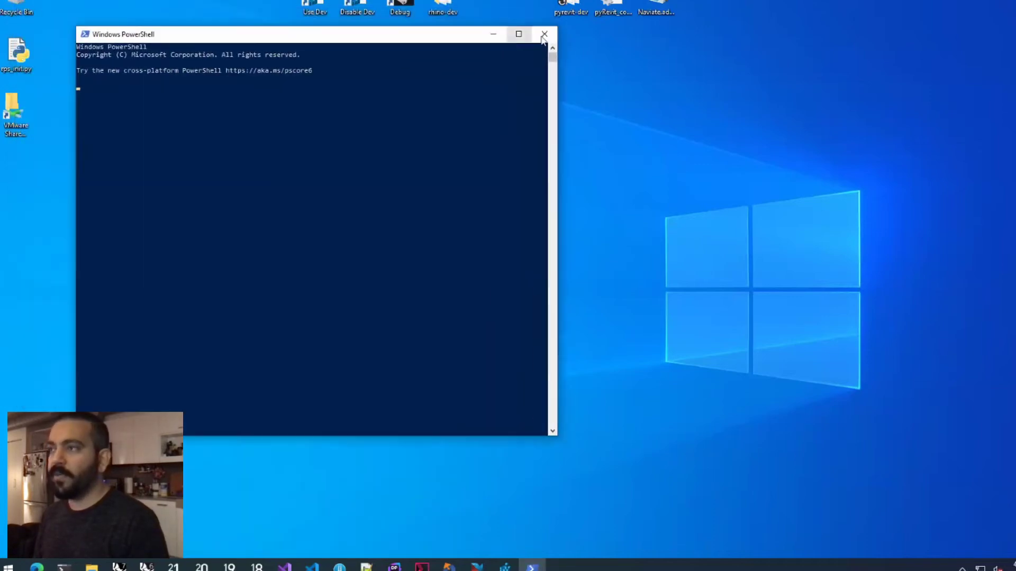
click(543, 35)
Switch to the terminal, run "pyrevit env" and examine the Registered Clones entries in its output.
click(64, 566)
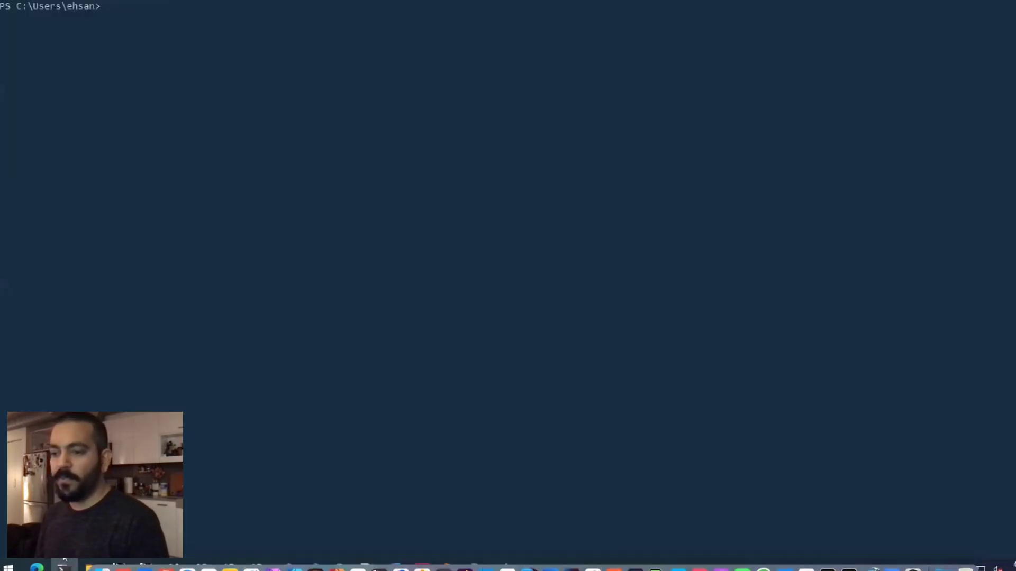
text(pyrevit env)
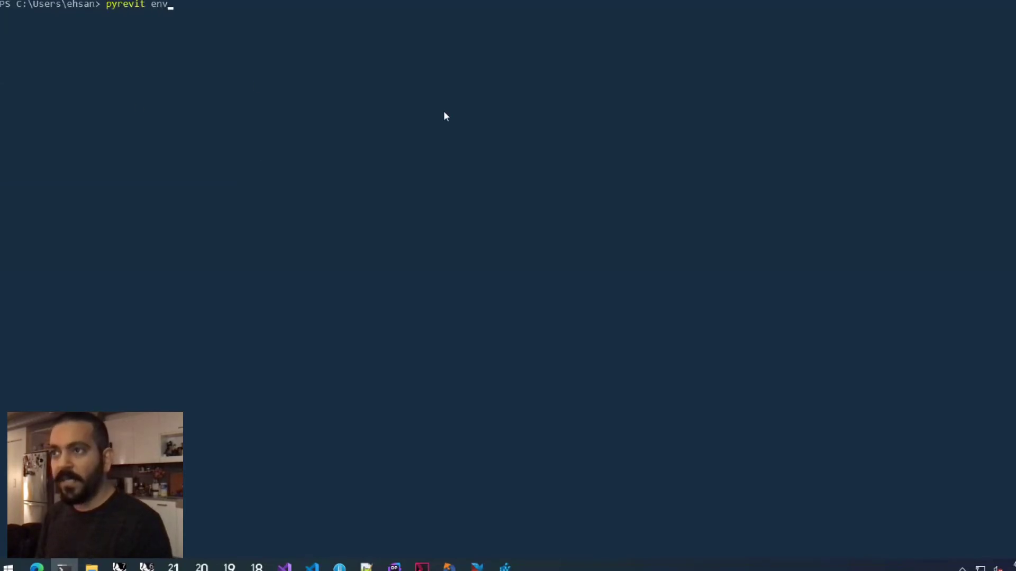
key(Return)
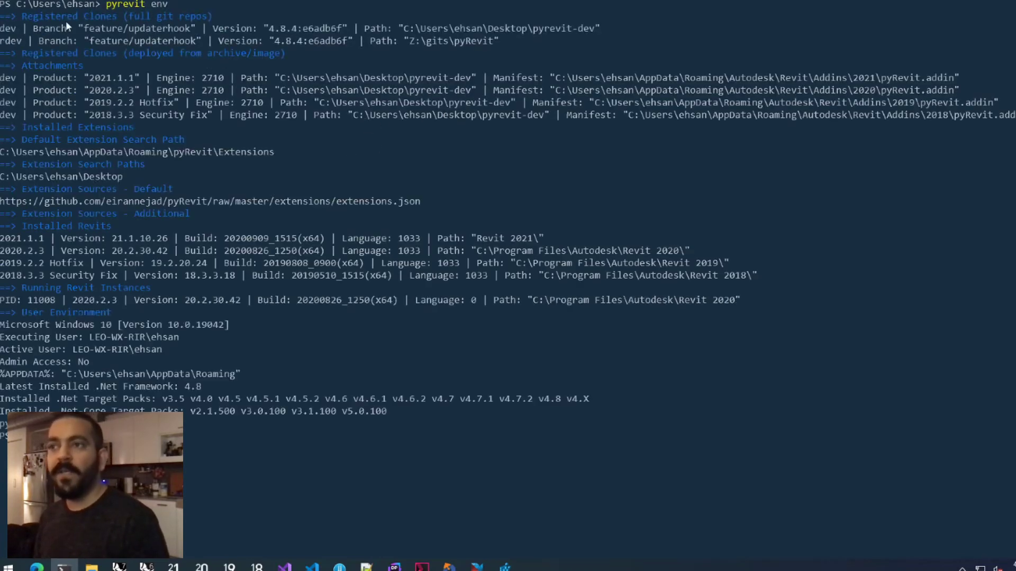
drag(23, 51, 284, 57)
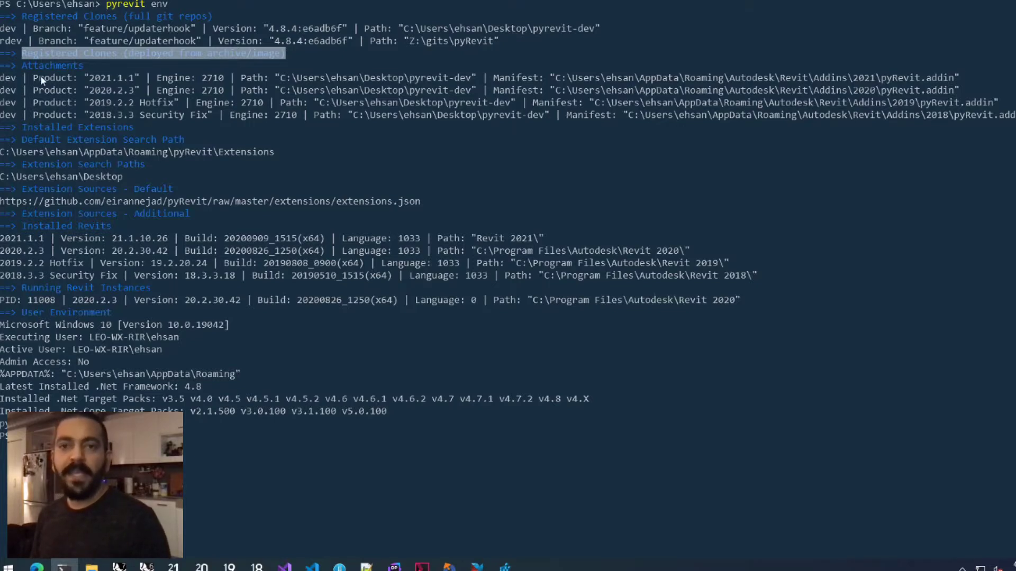
click(113, 8)
drag(101, 6, 168, 14)
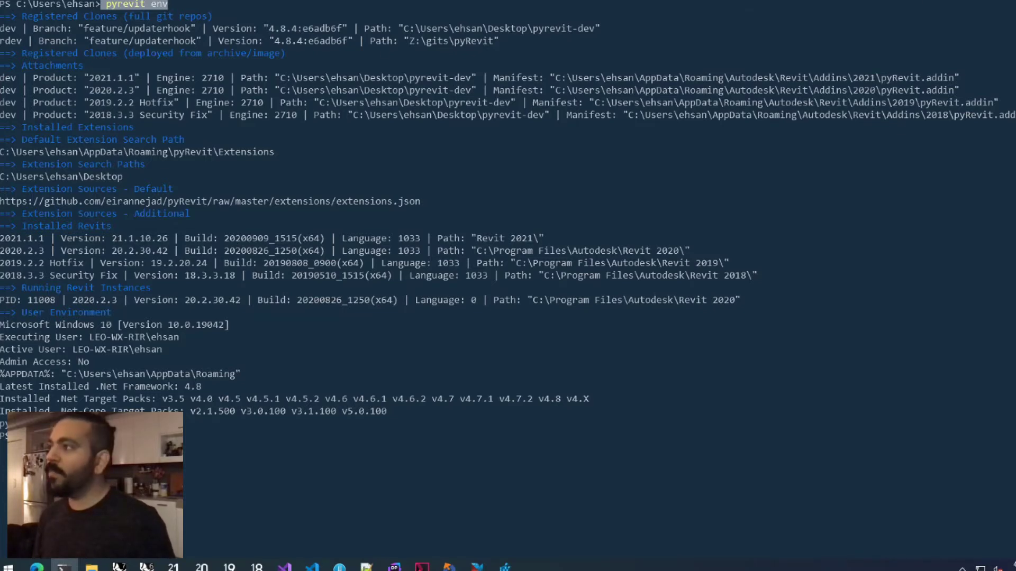
Switch to the browser, view the Issues list of the pyRevit GitHub repository and put the browser window away.
key(super+d)
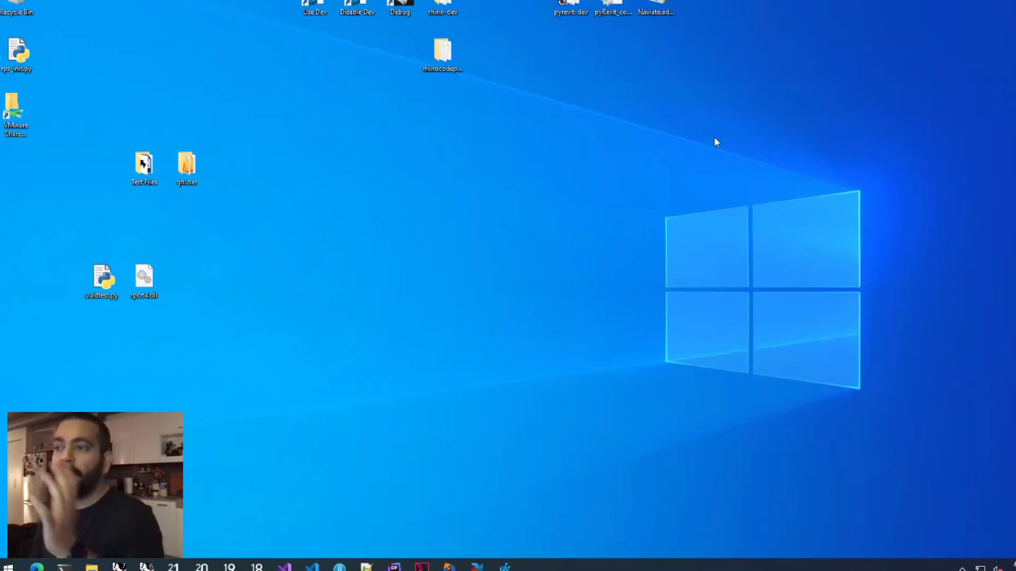
click(36, 567)
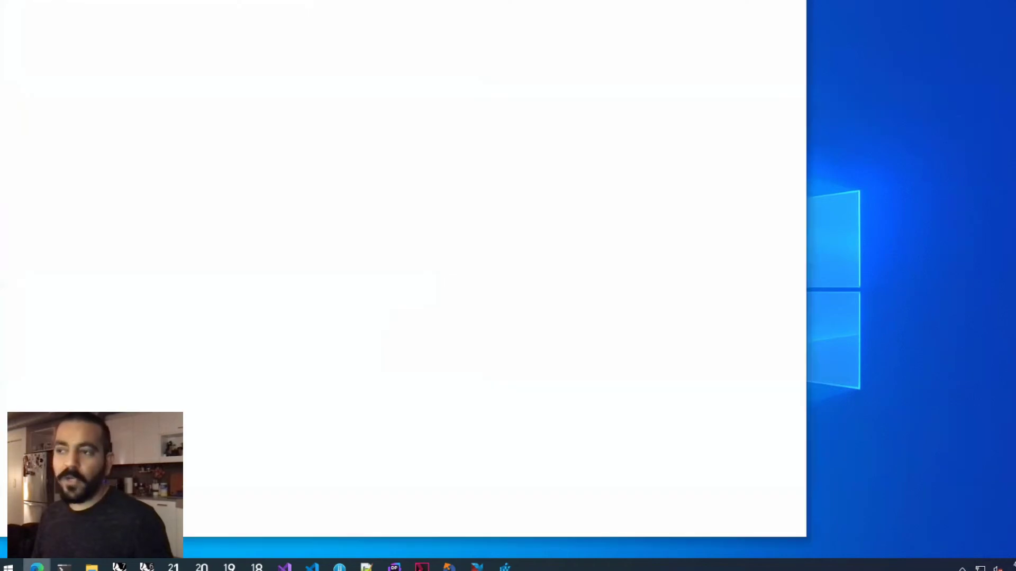
scroll(231, 132, up, 9)
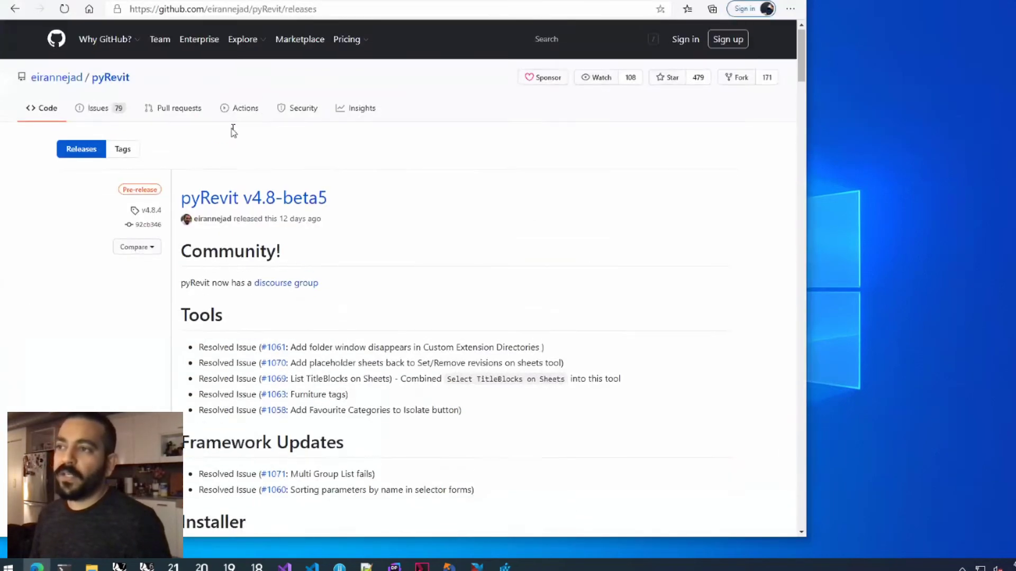
click(105, 113)
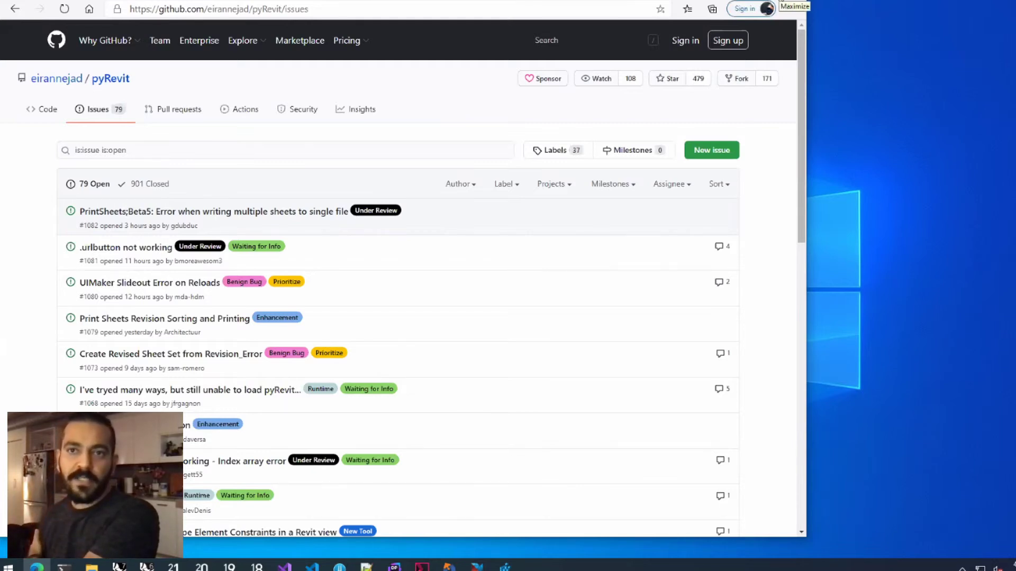
click(757, 1)
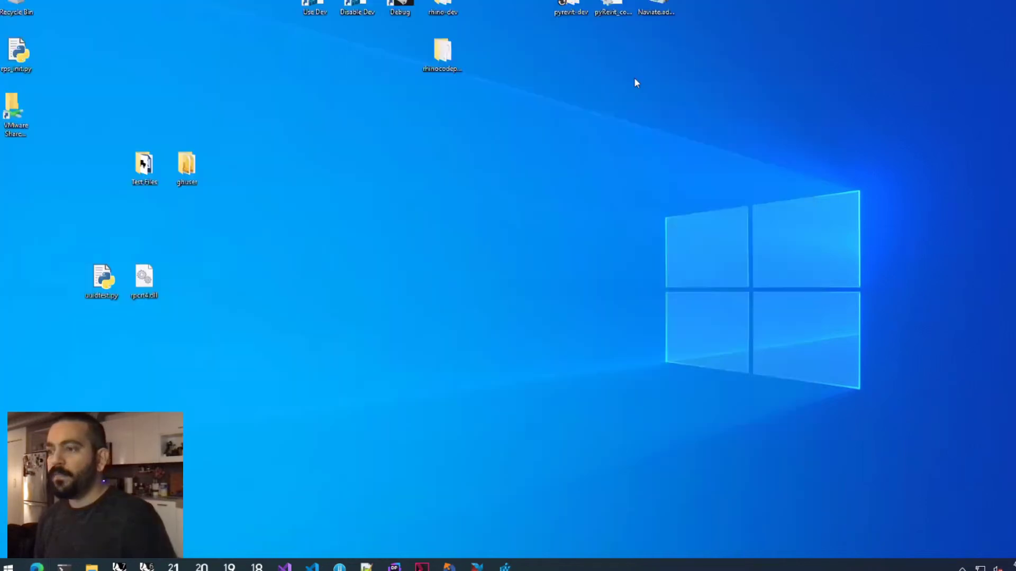
Return to the terminal and examine the Installed Revits, Attachments and "dev" clone entries of the pyrevit env output.
click(64, 567)
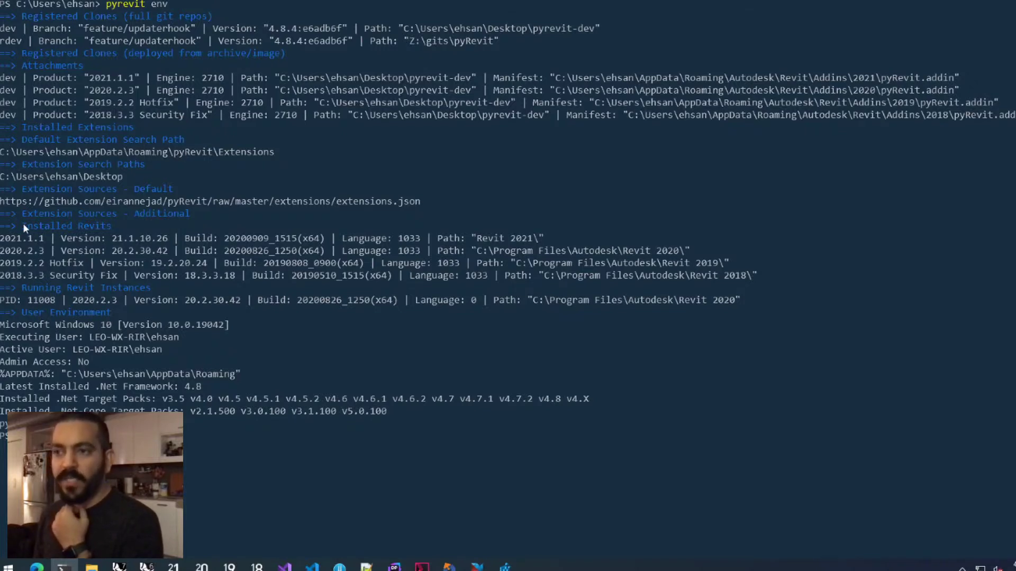
drag(3, 226, 789, 276)
click(59, 263)
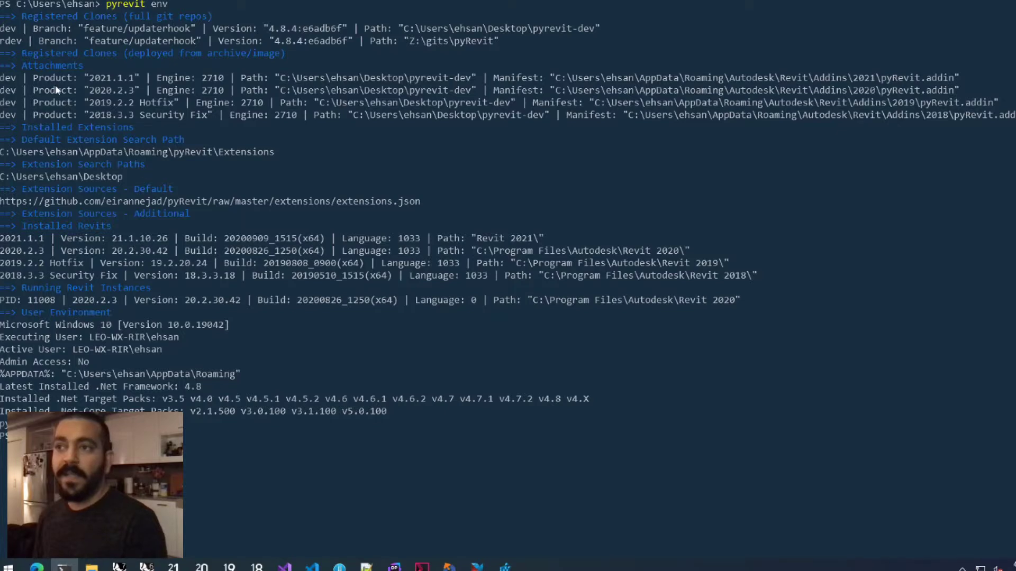
drag(2, 65, 83, 65)
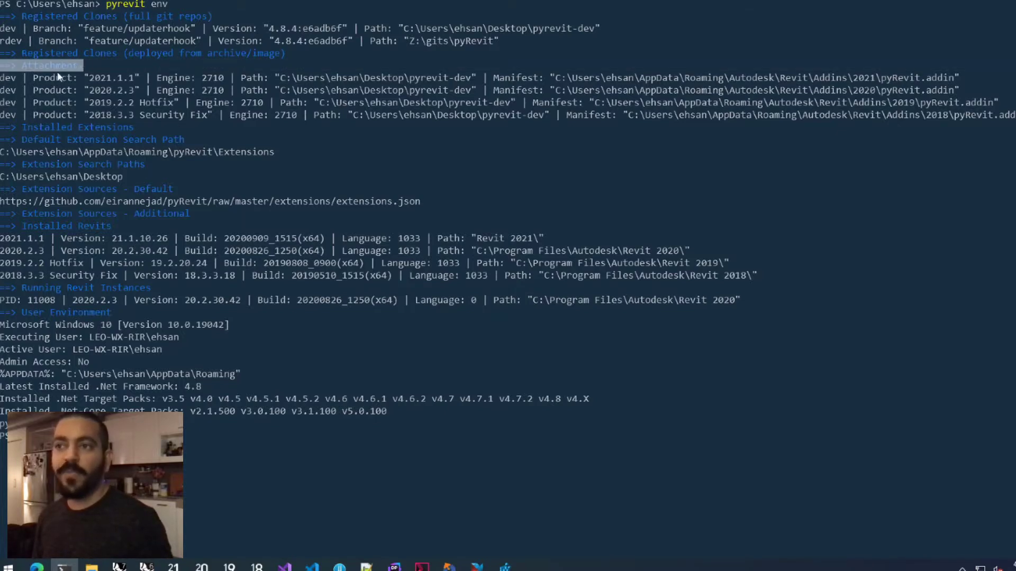
double_click(6, 29)
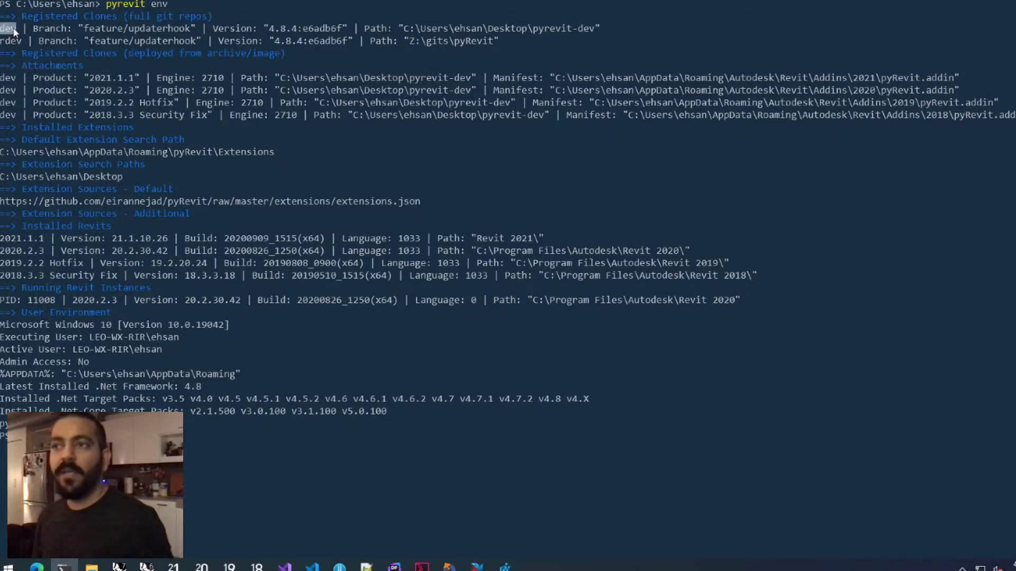
click(11, 81)
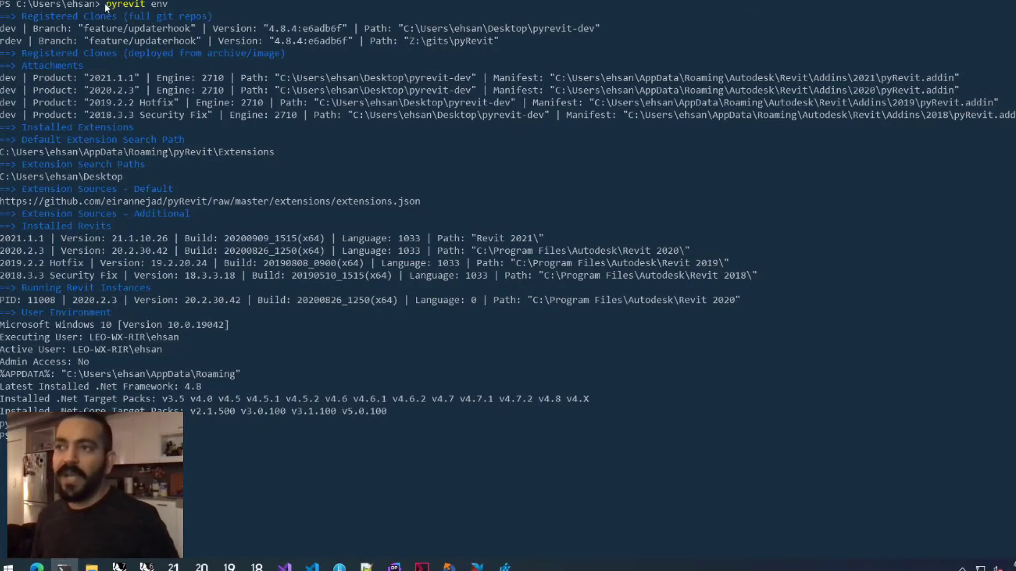
Copy the "pyrevit env" command text in the terminal, put the terminal away and switch to Revit 2020.
drag(105, 7, 168, 6)
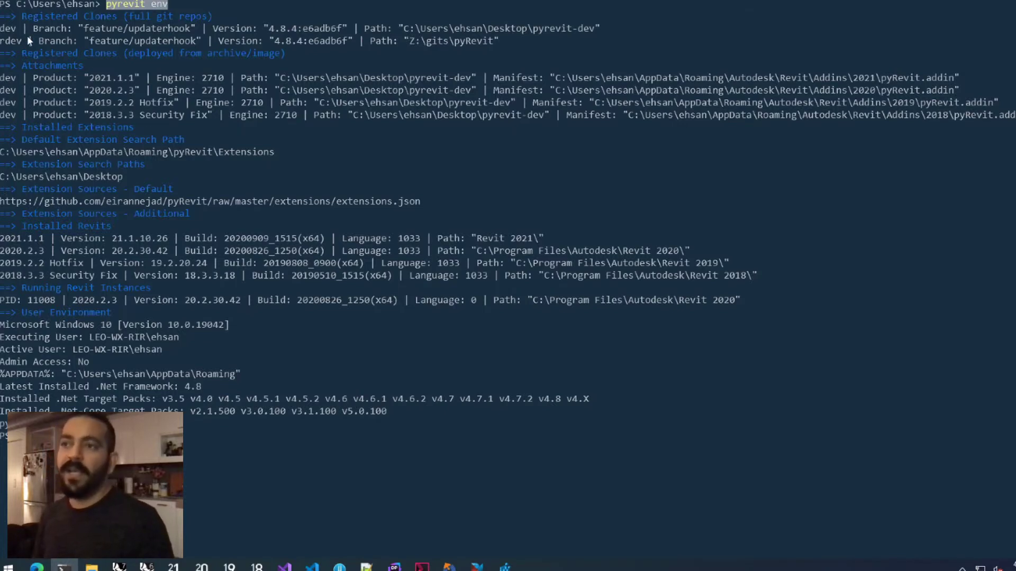
key(ctrl+c)
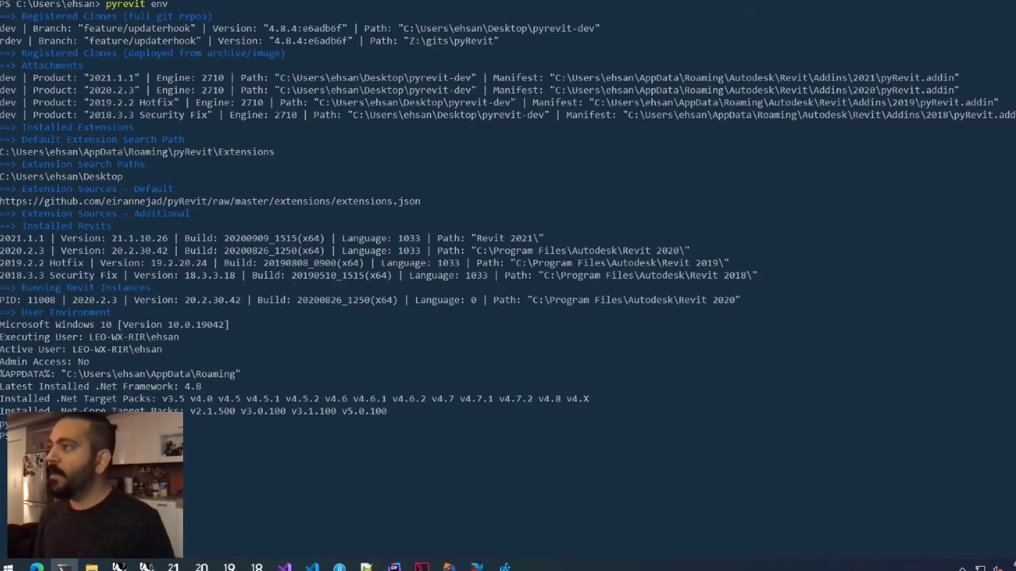
key(super+d)
click(202, 566)
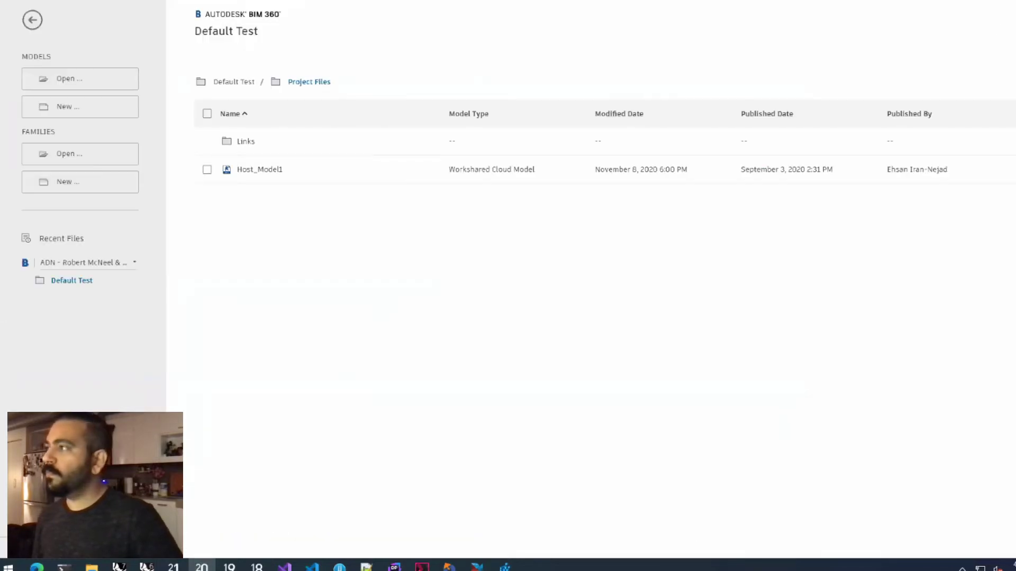
key(super+d)
right_click(259, 198)
click(358, 233)
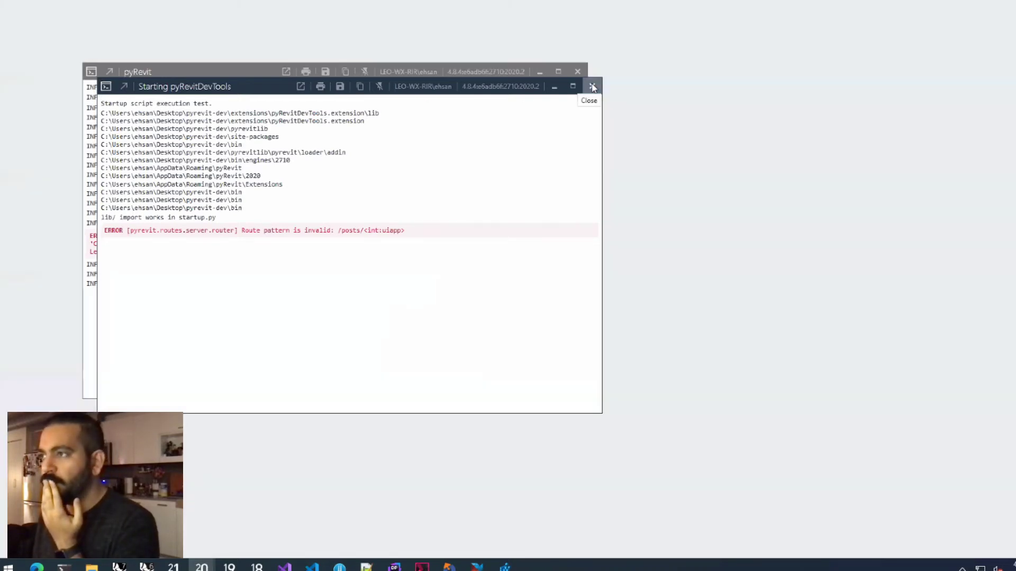
Close the "Starting pyRevitDevTools" output window and move the pyRevit startup output window to a clear spot over Revit's home page.
click(592, 87)
drag(231, 80, 311, 93)
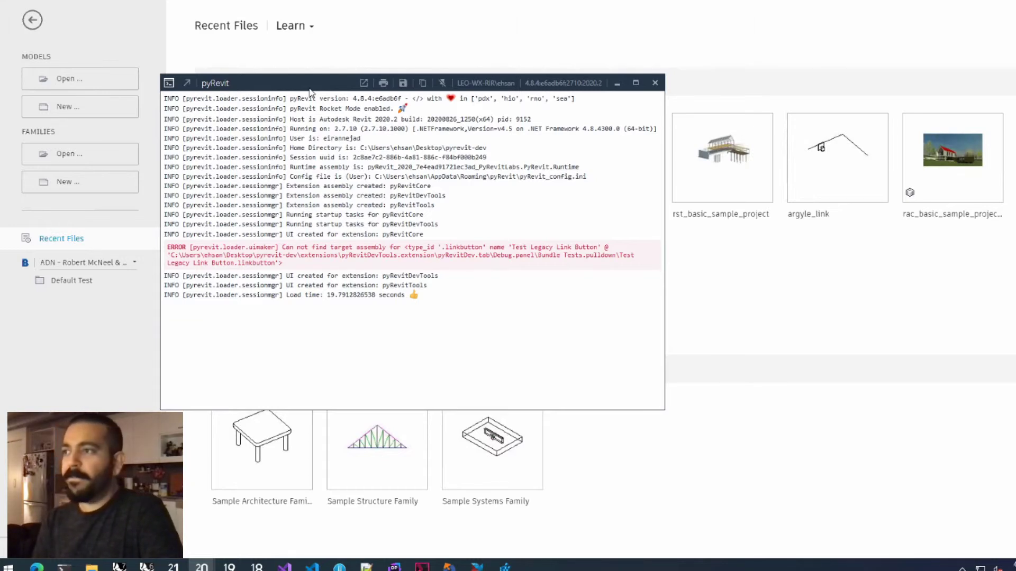
drag(311, 92, 257, 51)
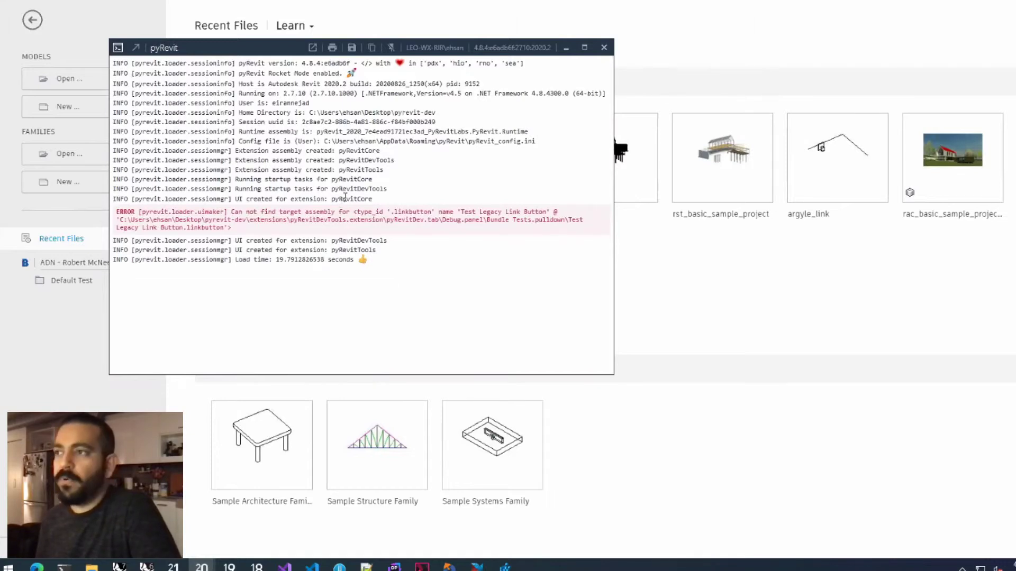
Examine the error entry and the load time in the pyRevit startup output and close the output window.
drag(117, 211, 232, 230)
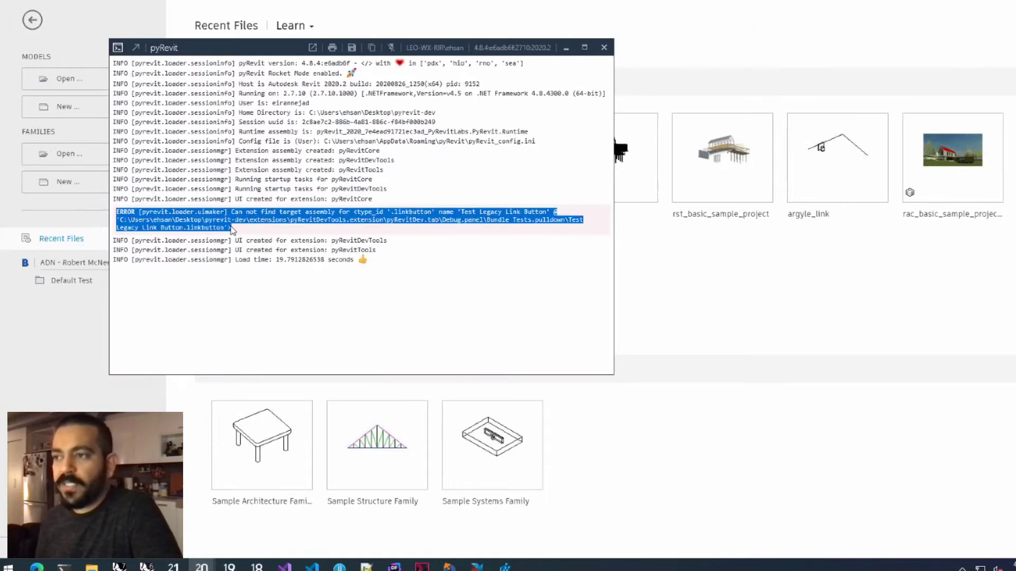
click(234, 230)
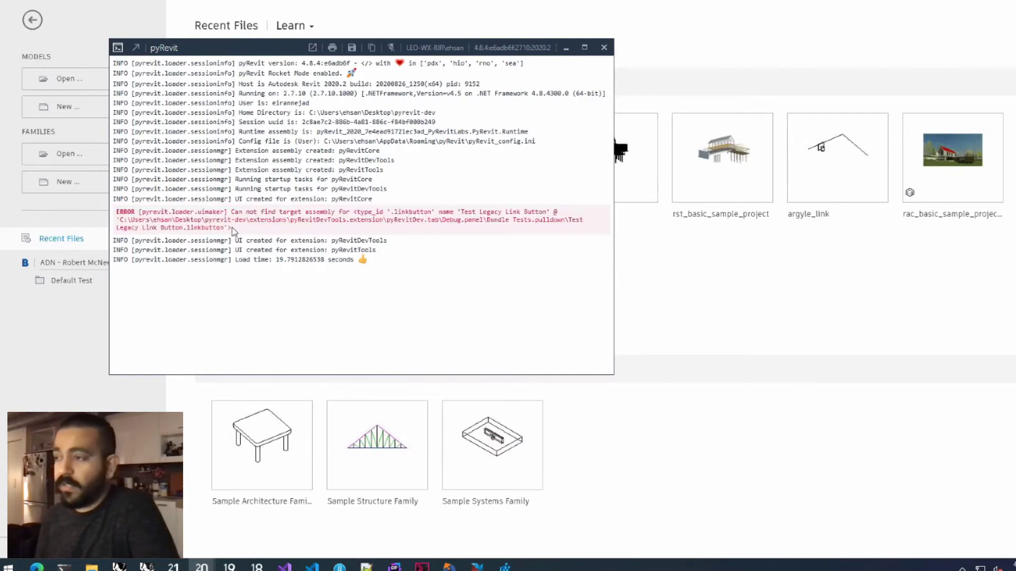
drag(117, 211, 248, 229)
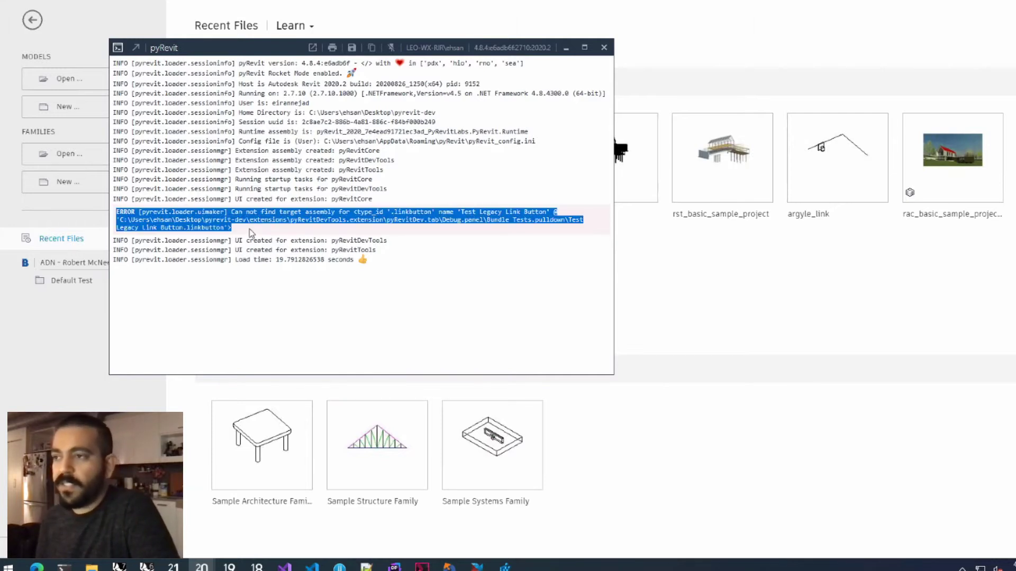
double_click(363, 259)
click(364, 260)
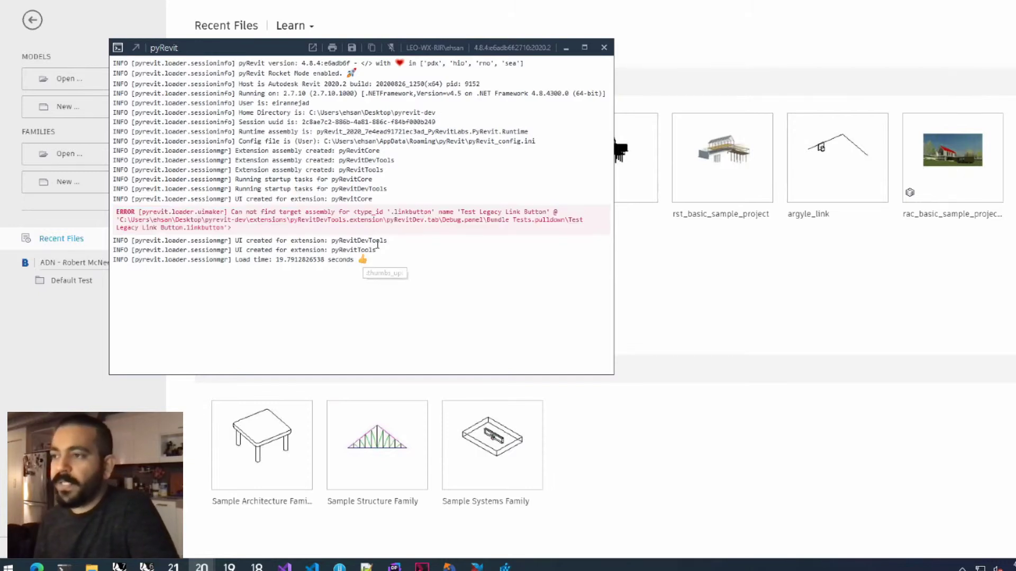
double_click(281, 263)
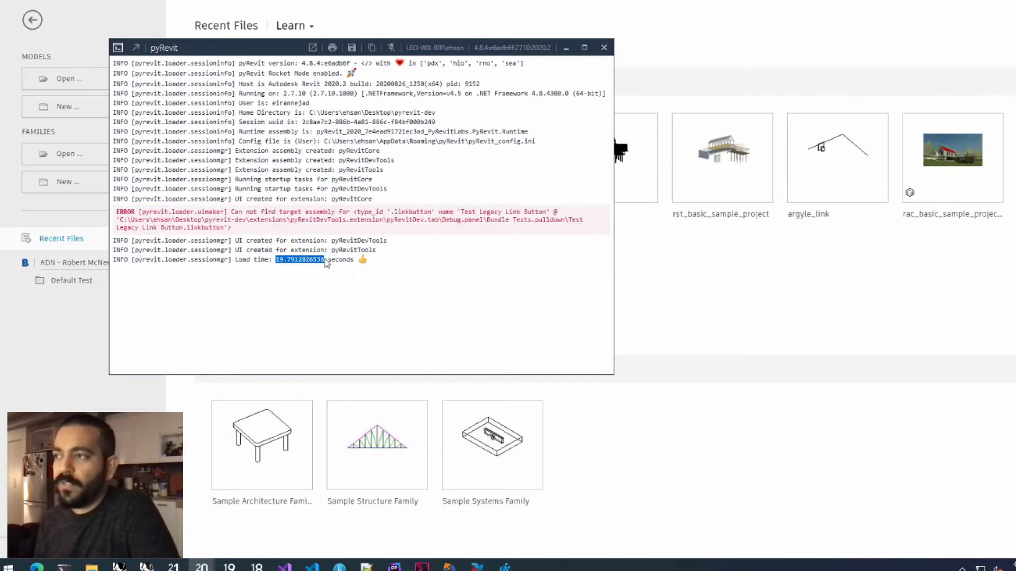
mouse_move(239, 53)
mouse_down()
mouse_move(223, 50)
mouse_move(236, 59)
mouse_up()
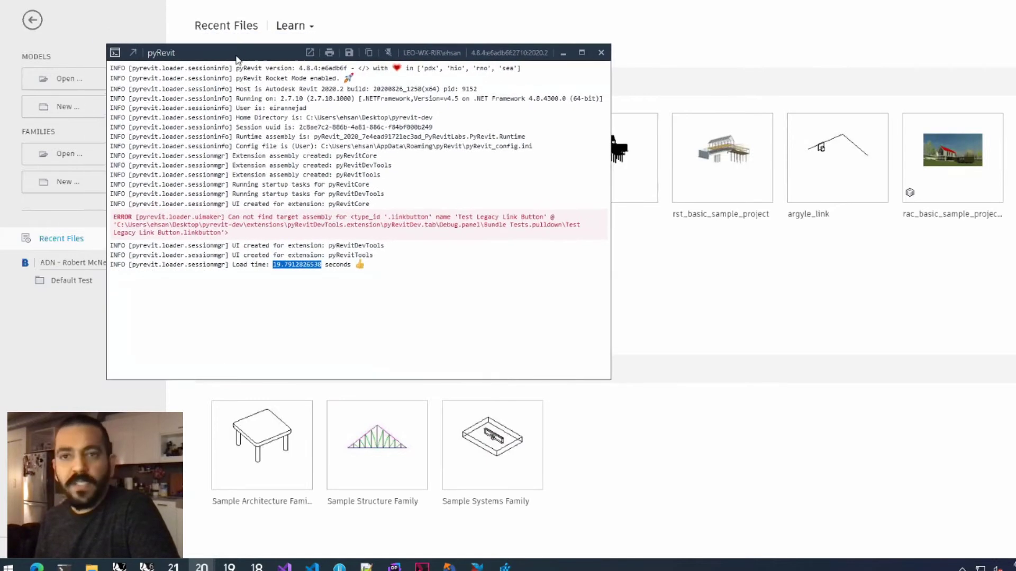
click(601, 53)
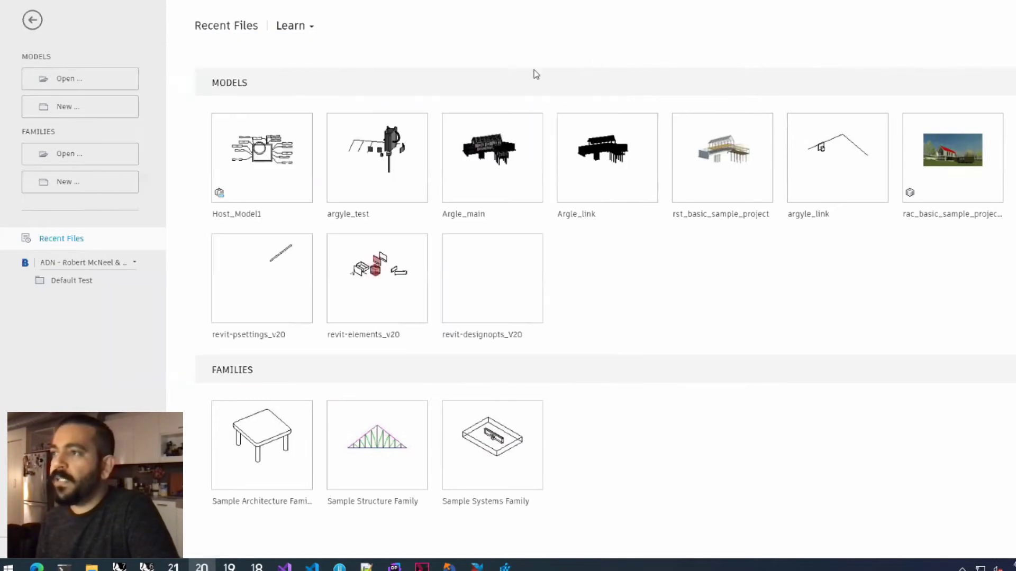
Create a new Revit project model from the home page, choosing its template in the new project dialog.
click(81, 105)
click(459, 249)
click(455, 259)
click(505, 311)
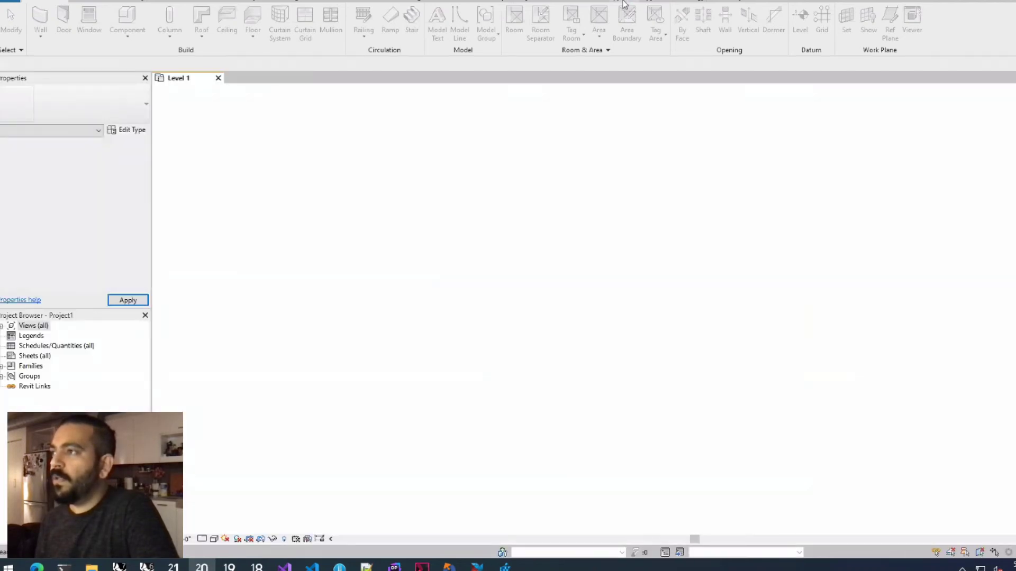
Show the pyRevit tools, open the pyRevit Settings and review the Reporting Levels section, collapsing it again.
click(624, 2)
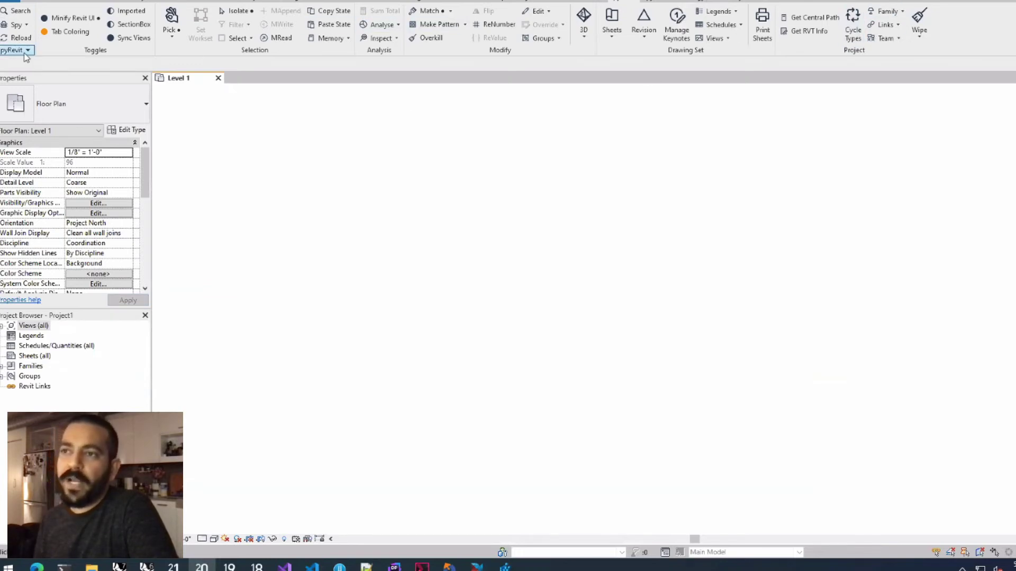
click(20, 53)
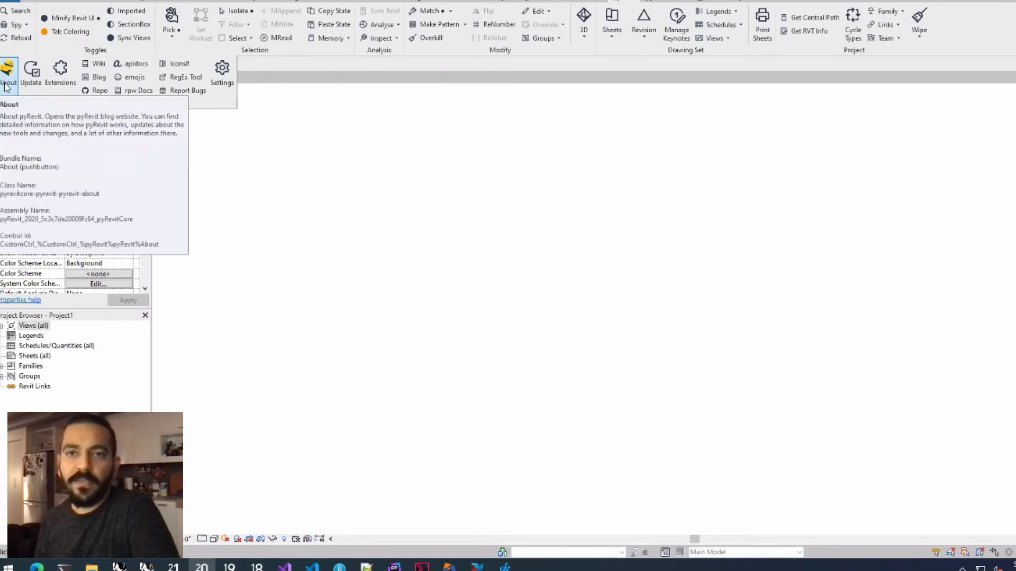
click(218, 90)
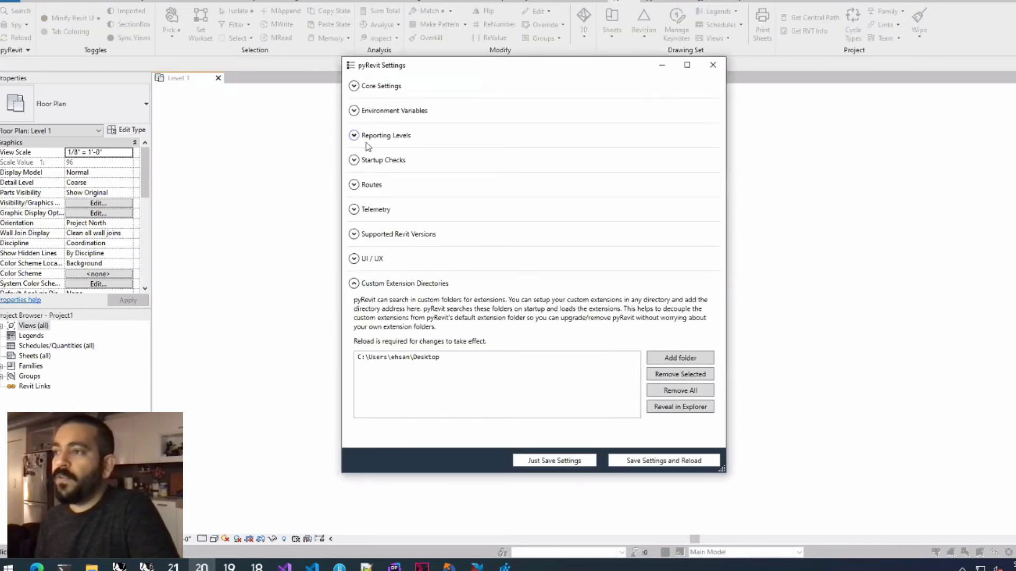
click(354, 136)
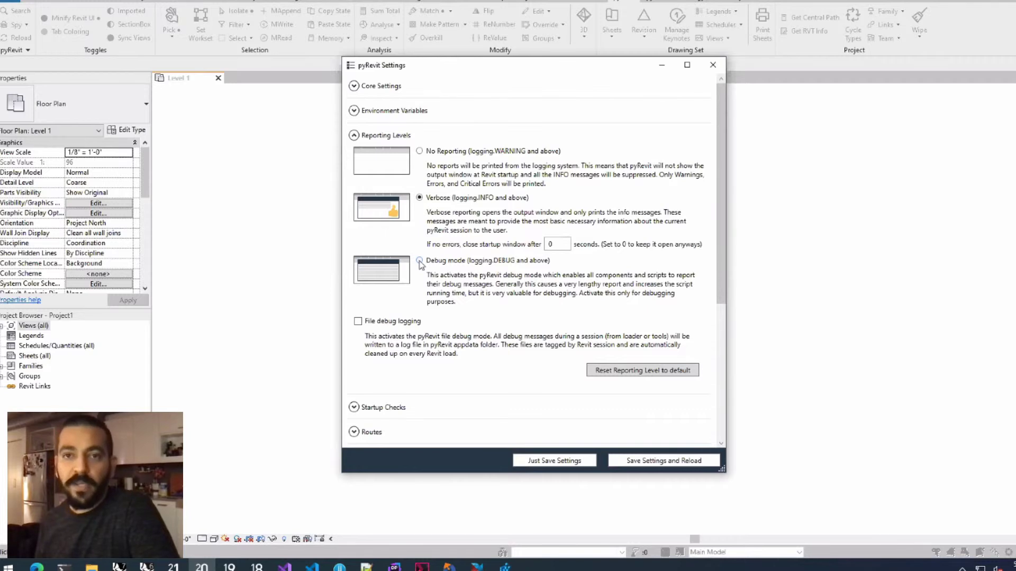
click(353, 136)
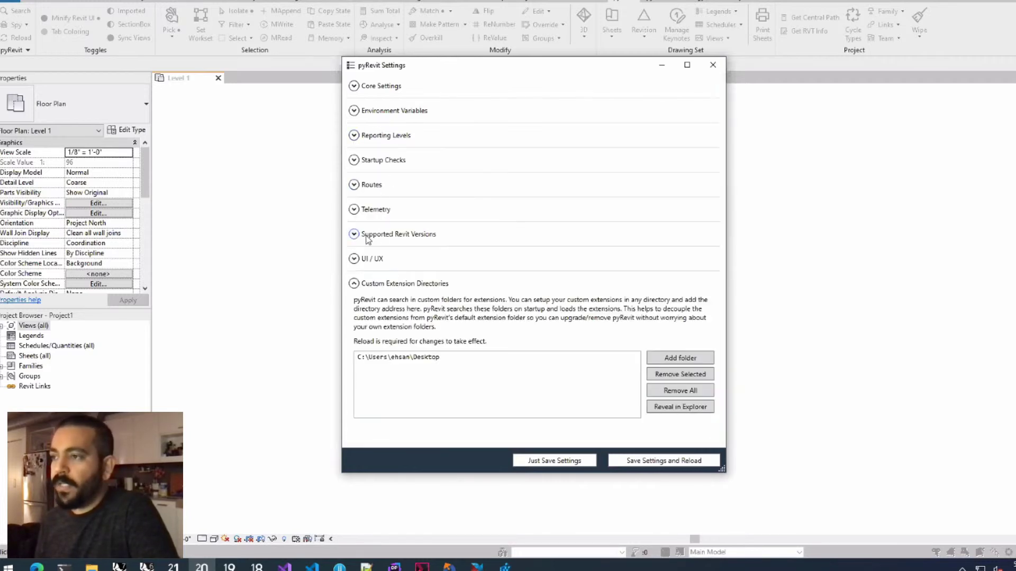
Review the Supported Revit Versions and UI / UX sections of the pyRevit Settings and close the settings without saving.
click(354, 234)
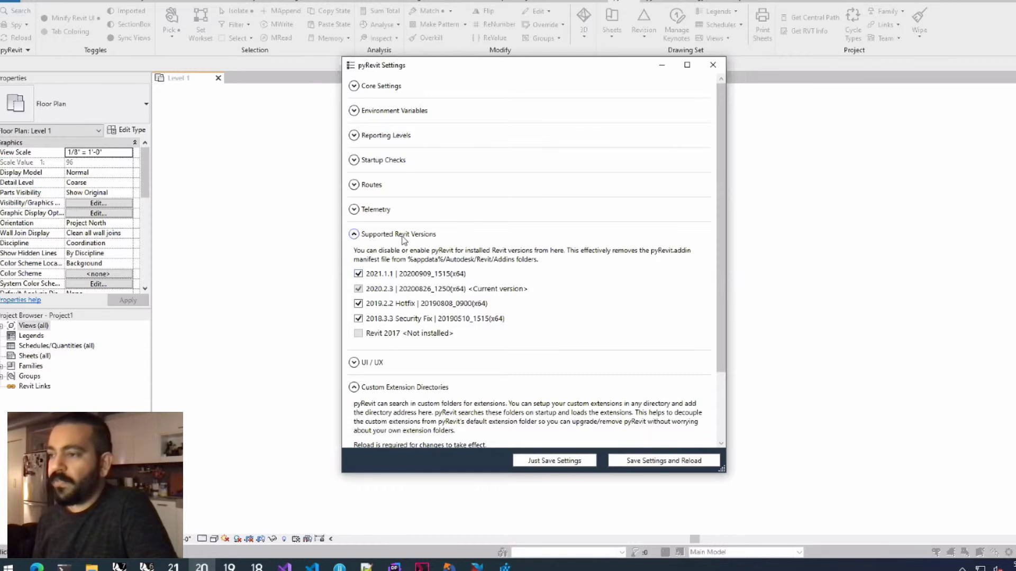
click(403, 239)
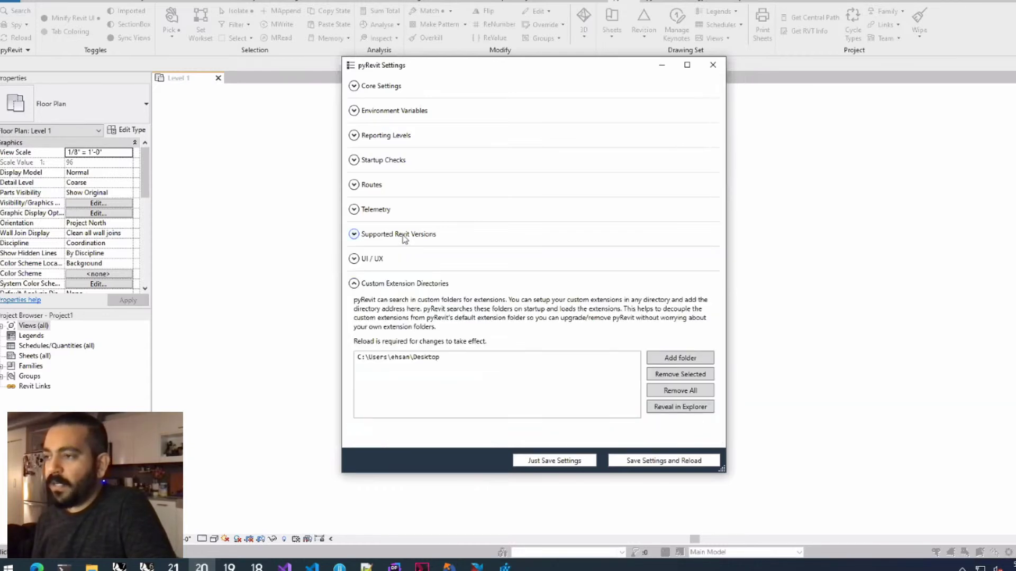
click(364, 285)
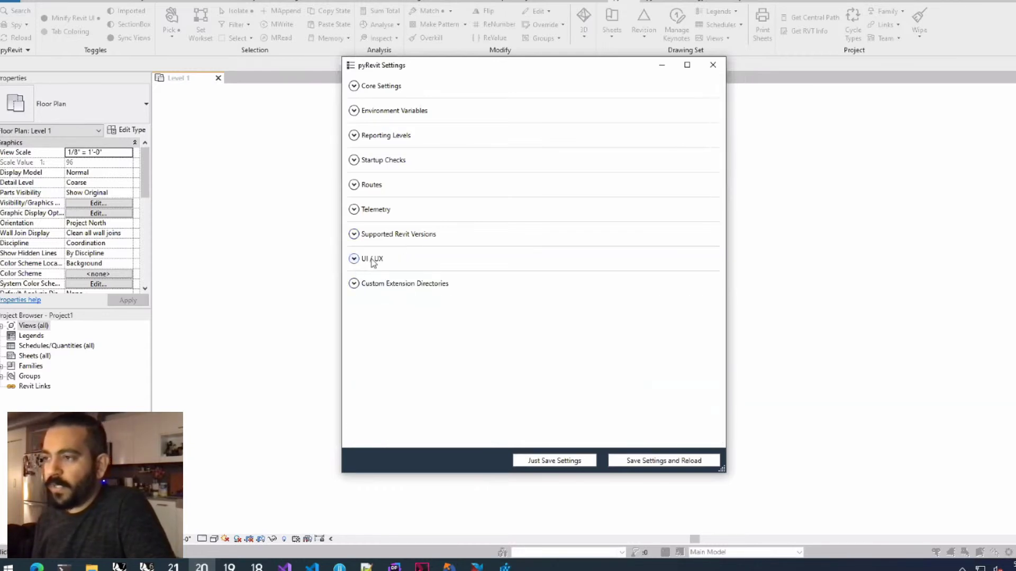
click(373, 260)
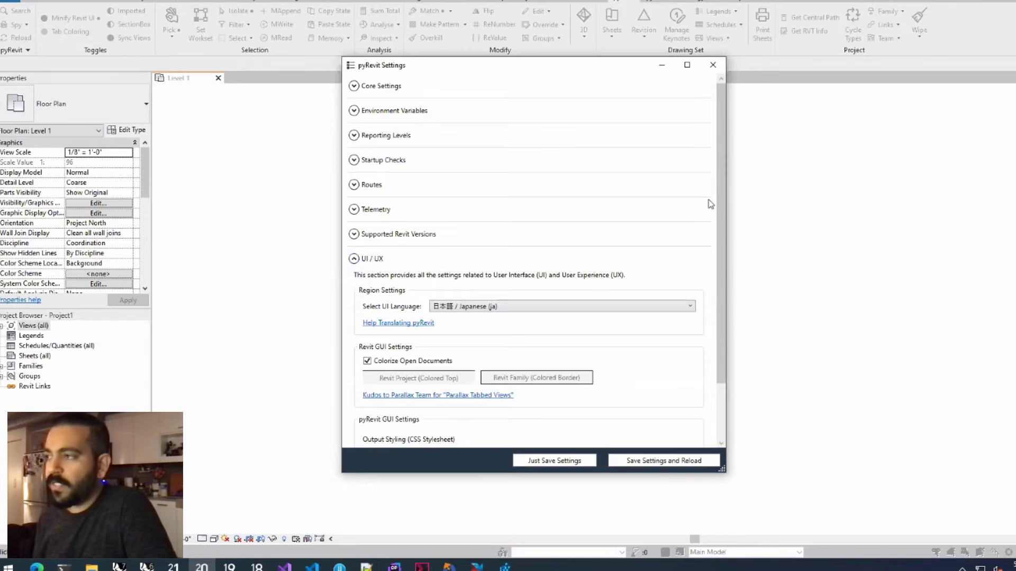
scroll(717, 200, down, 3)
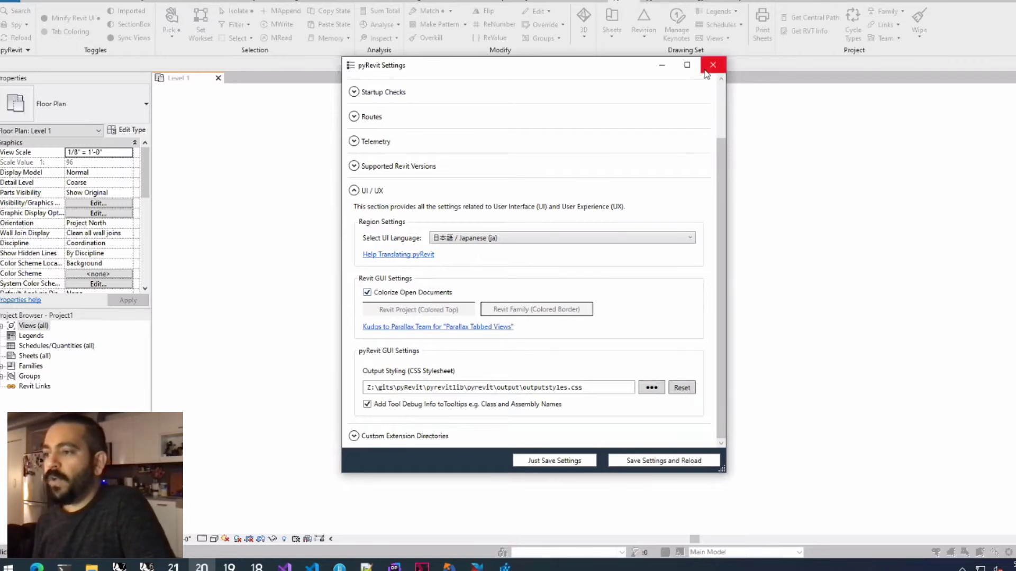
click(712, 65)
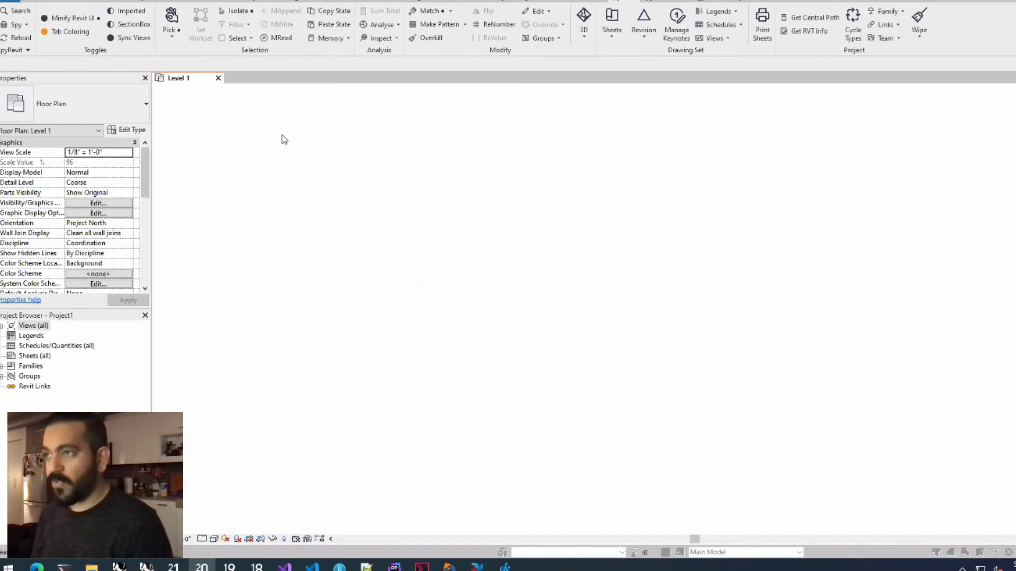
Create a second new project alongside the first one.
key(ctrl+n)
click(505, 310)
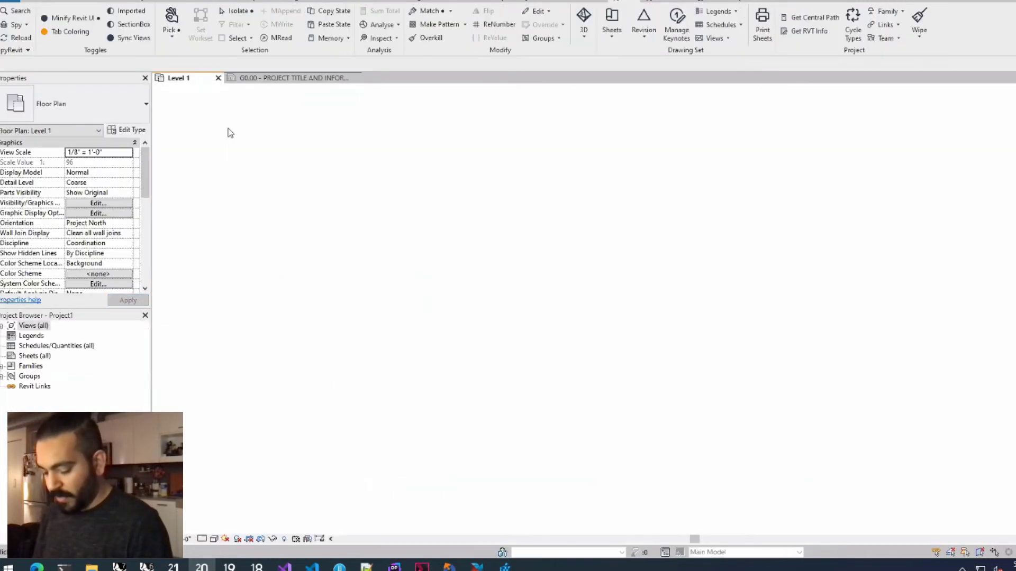
Search Windows for the Magnifier, enlarge the colored document tabs with it at 300% and close the Magnifier.
key(super)
text(zoom)
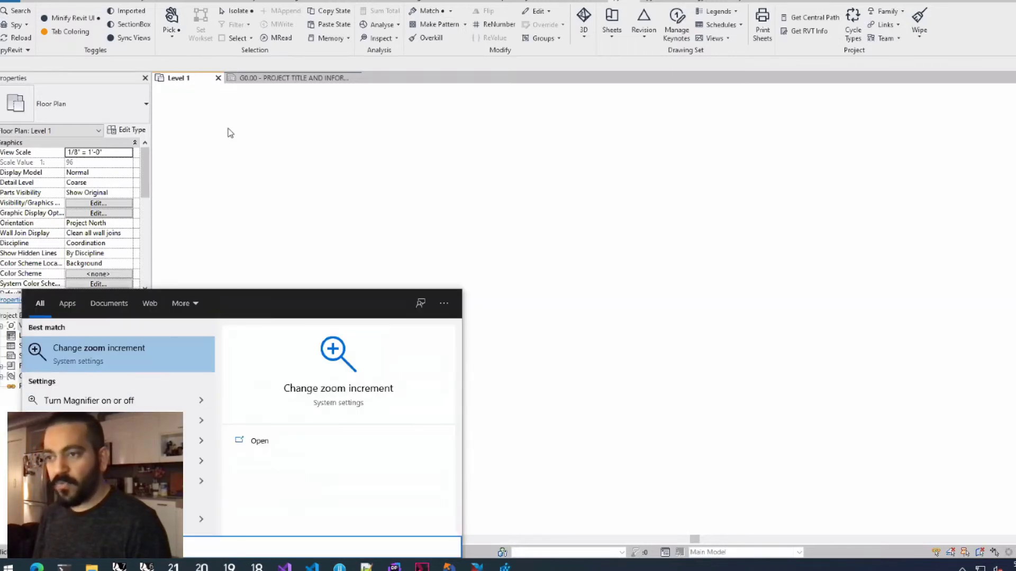
key(BackSpace)
key(BackSpace)
key(BackSpace)
key(BackSpace)
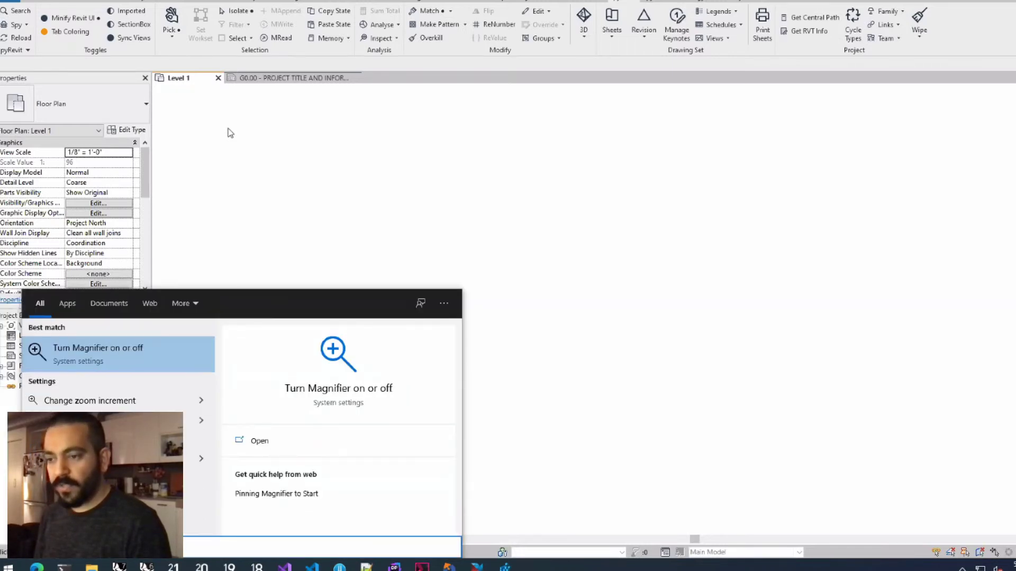
text(magnifier)
key(Return)
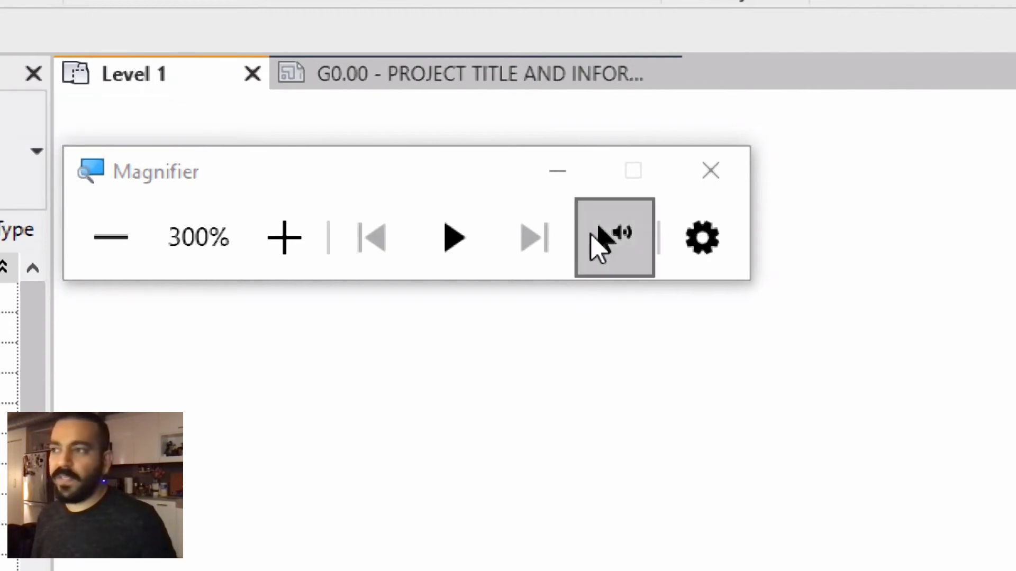
click(736, 172)
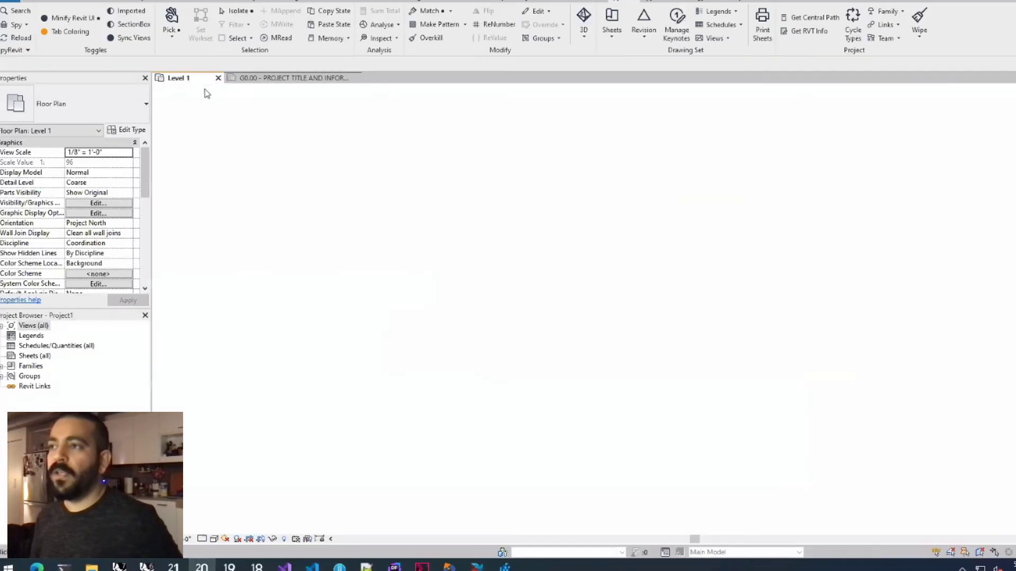
Switch to the G0.00 project title sheet and return to the first project's Level 1 view to compare the tab colors.
click(246, 79)
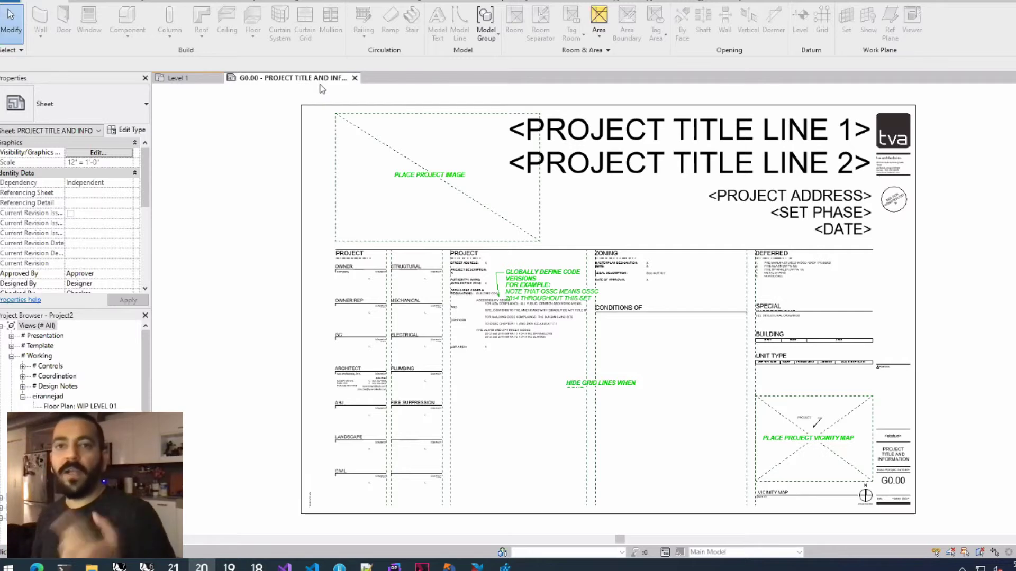
click(206, 79)
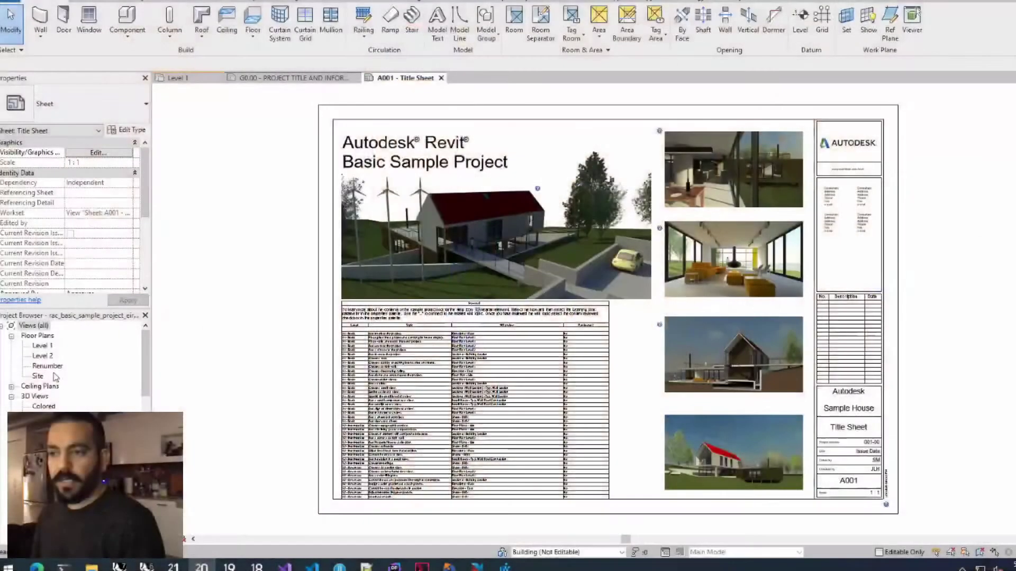
Open the Level 1 floor plan of the basic sample project.
click(43, 346)
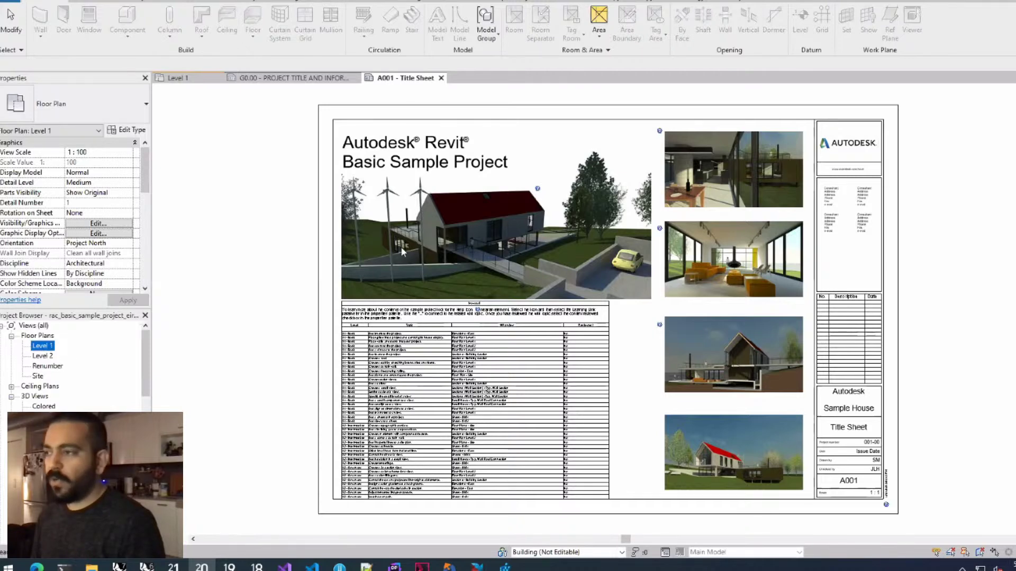
double_click(42, 346)
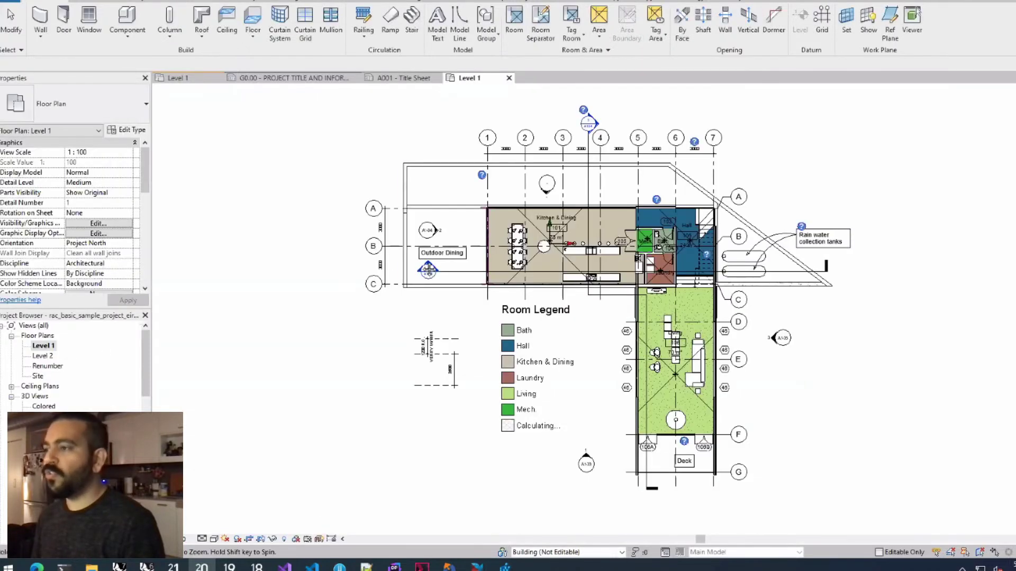
middle_drag(428, 270, 363, 290)
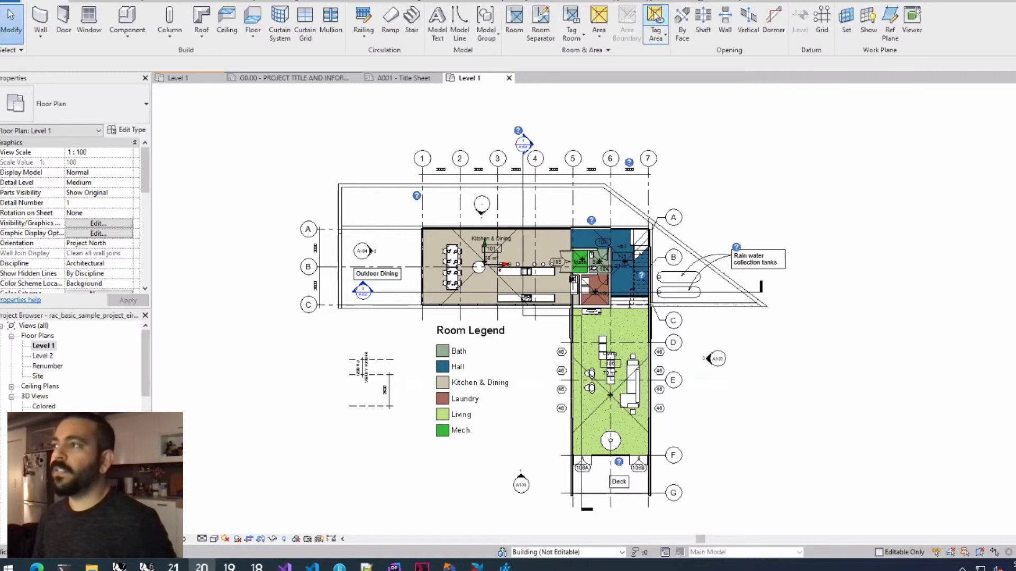
Review the Pick tool's favorite categories and the Match tool's options, closing each settings dialog without saving.
click(628, 2)
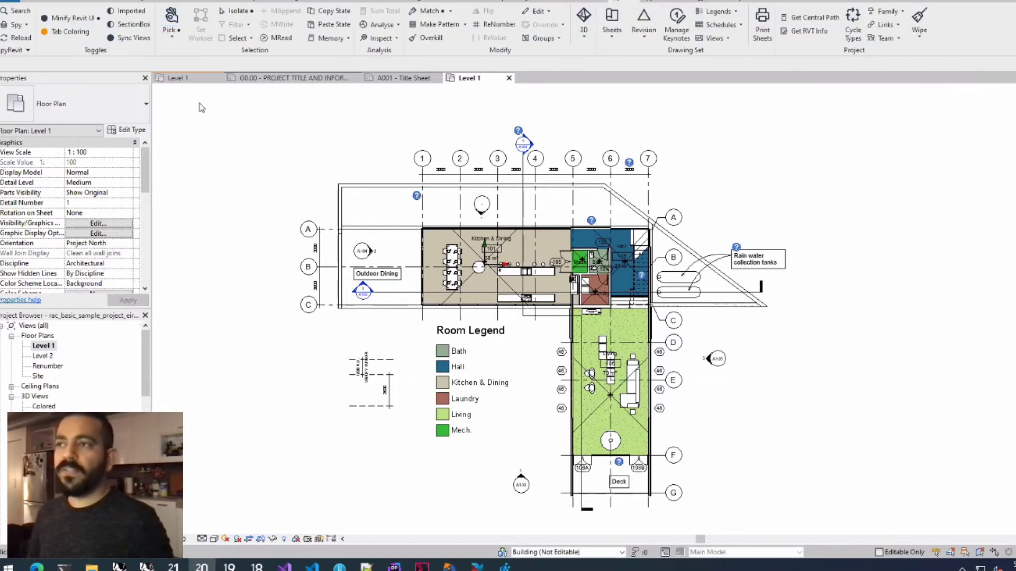
click(171, 23)
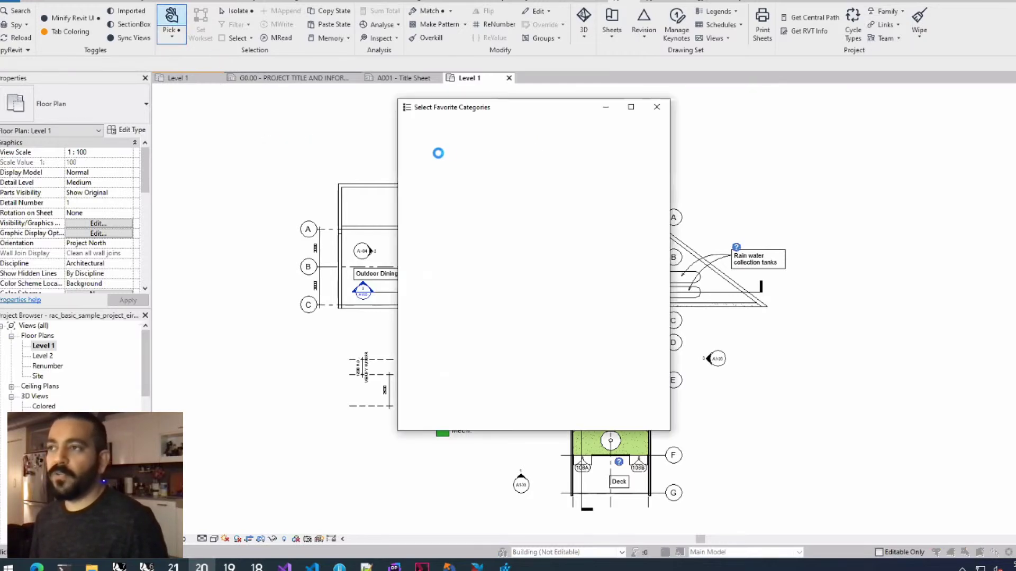
drag(486, 110, 483, 108)
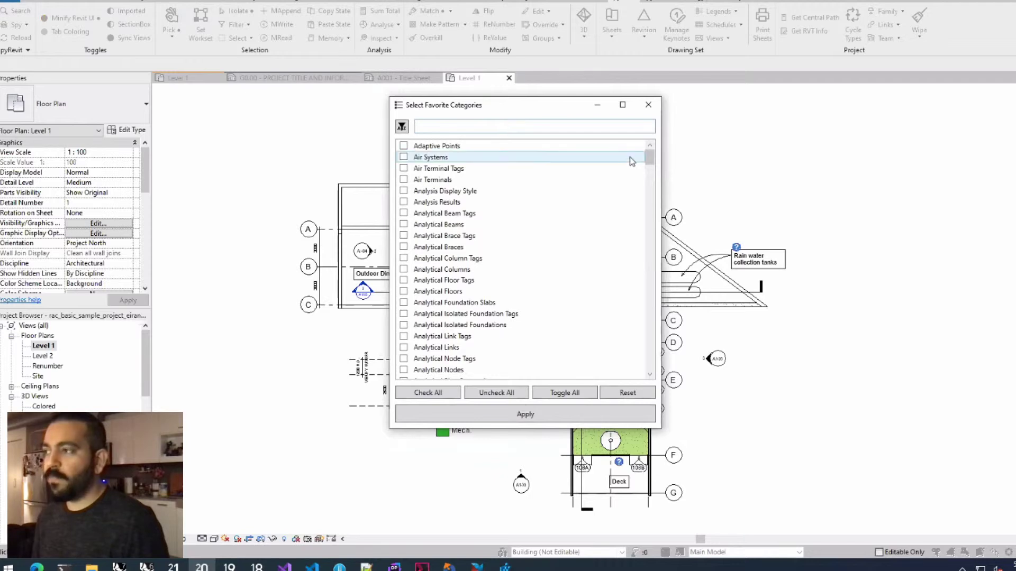
drag(648, 158, 649, 236)
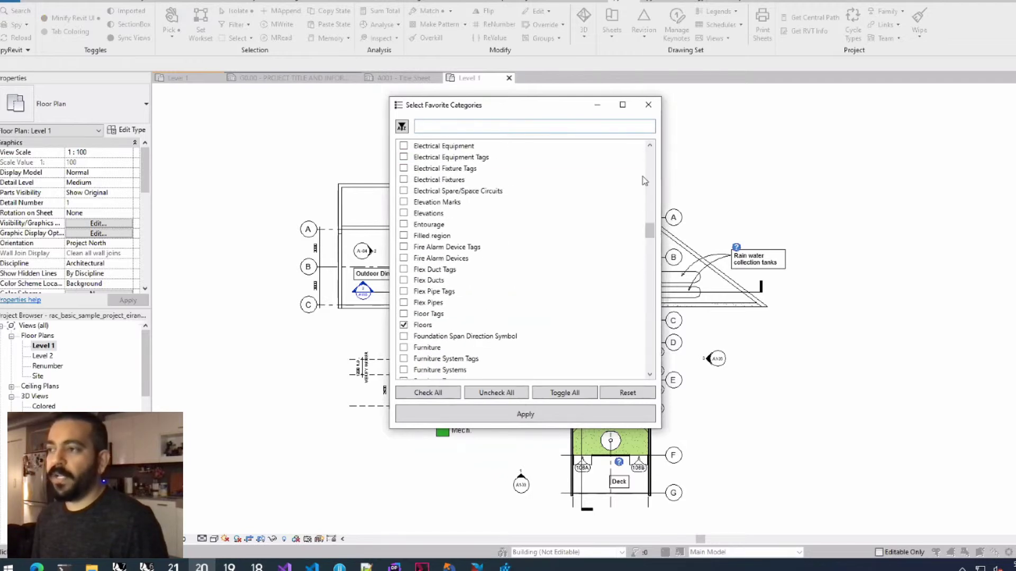
click(647, 105)
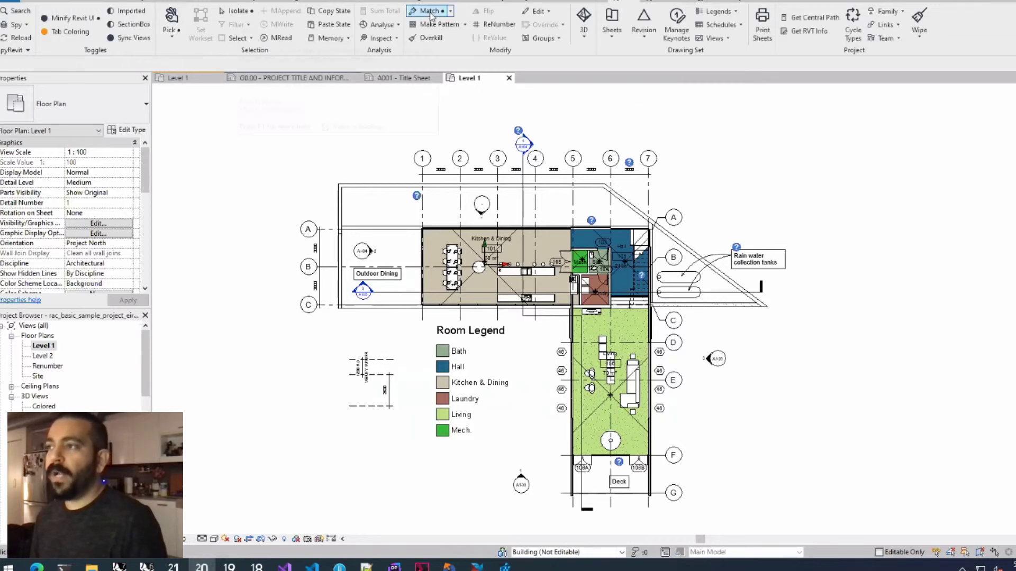
shift+click(431, 13)
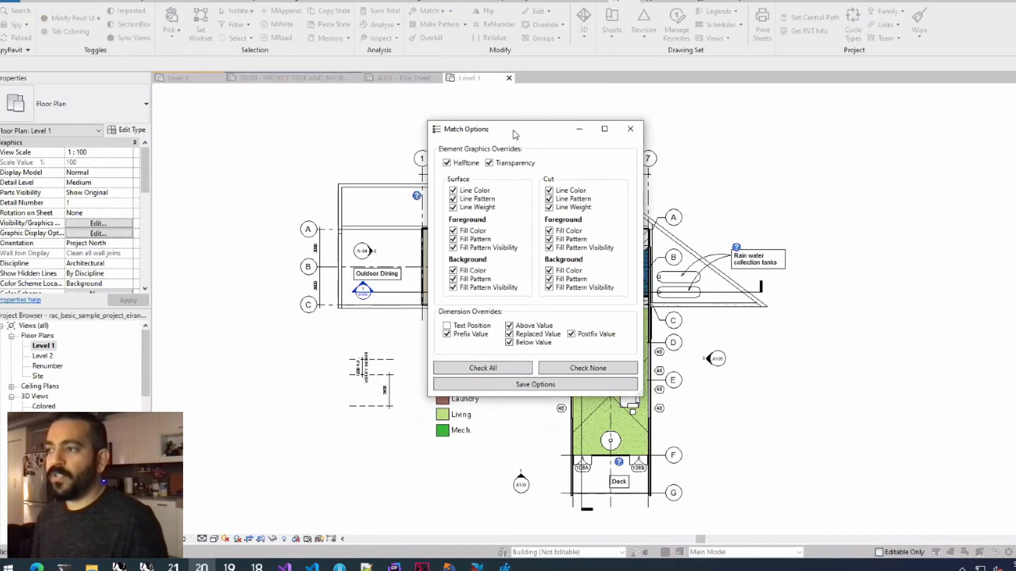
click(632, 132)
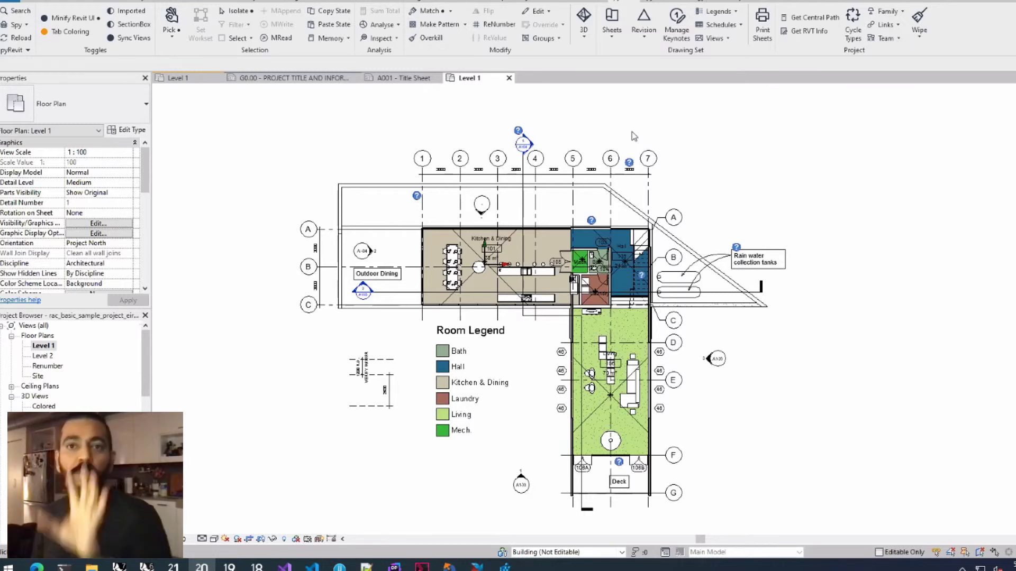
Pick only the doors across the Level 1 plan, check the selection's categories in the Filter dialog and clear the selection.
click(171, 18)
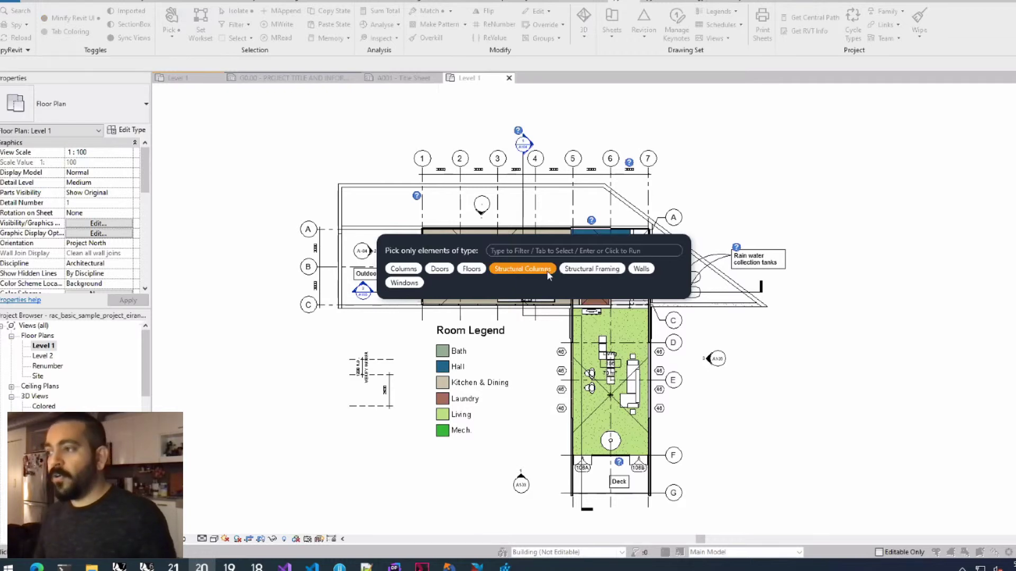
click(446, 270)
drag(810, 167, 267, 523)
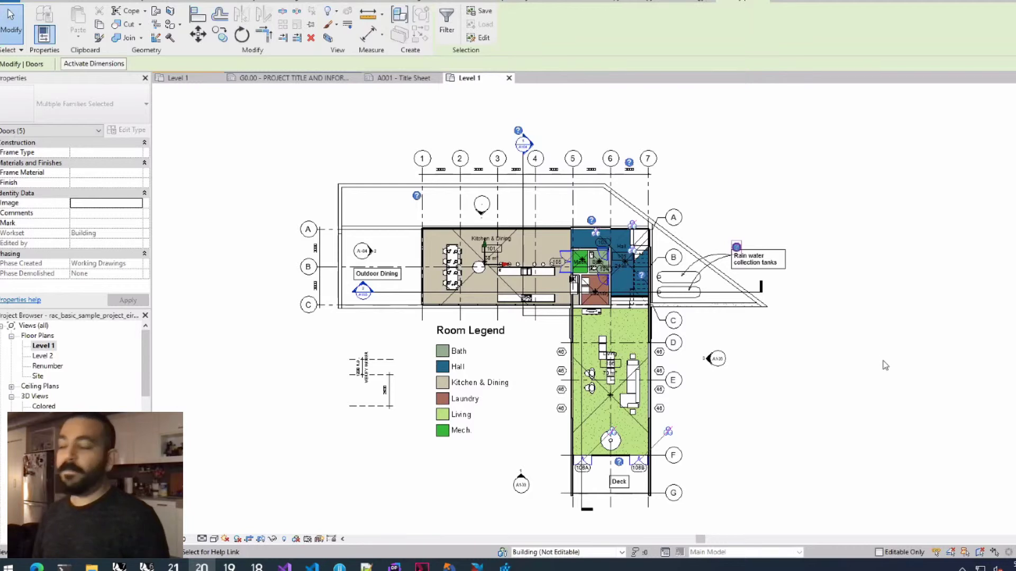
key(f)
key(i)
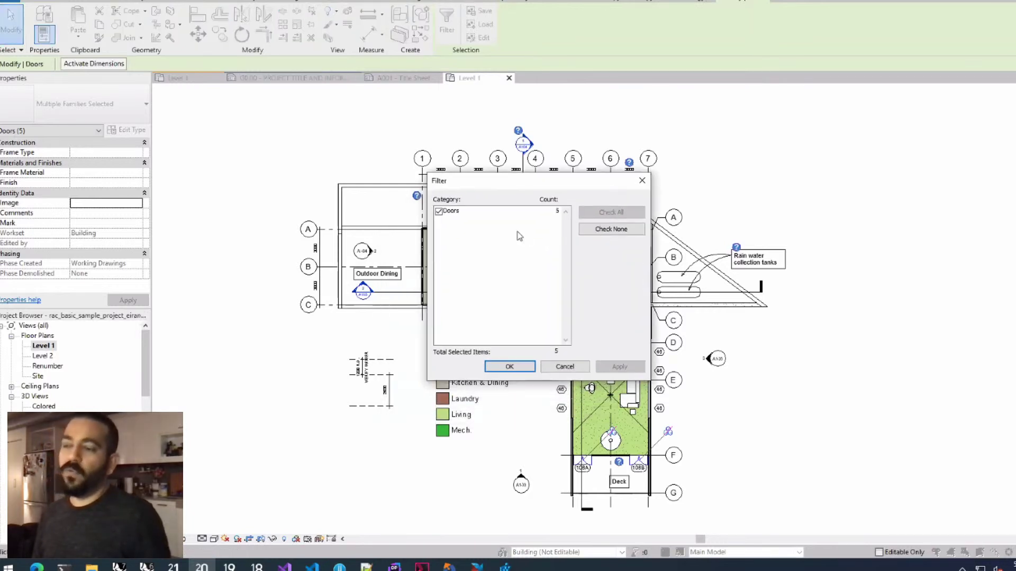
click(580, 369)
key(Escape)
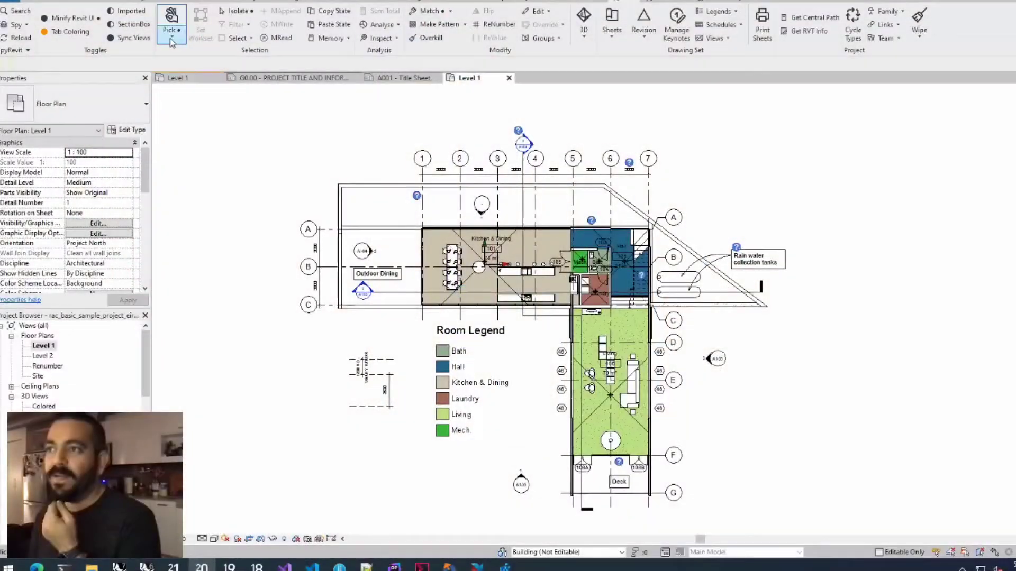
Pick only the detail elements across the Level 1 plan and view the other Pick variants.
click(170, 31)
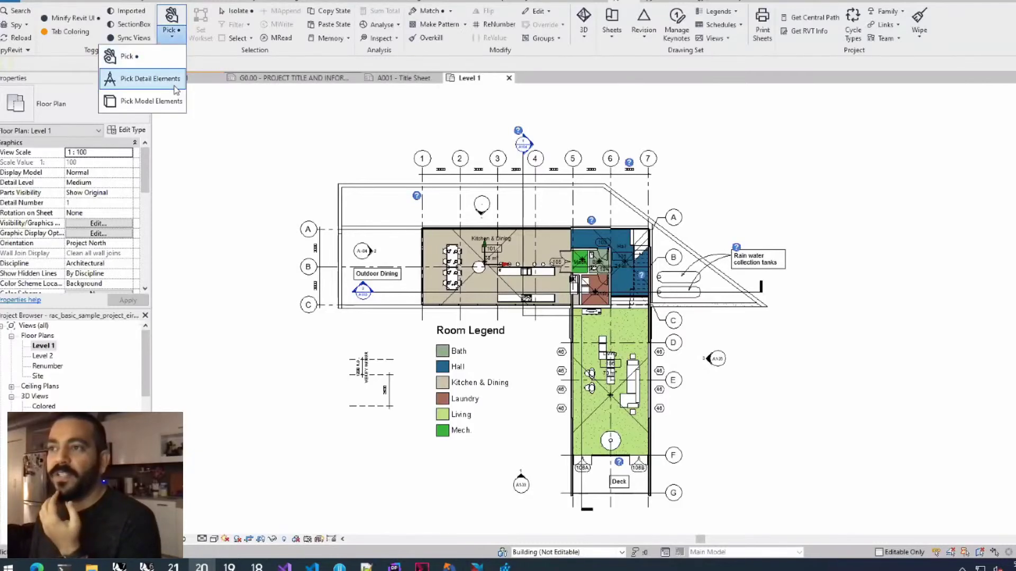
click(138, 79)
drag(838, 117, 236, 535)
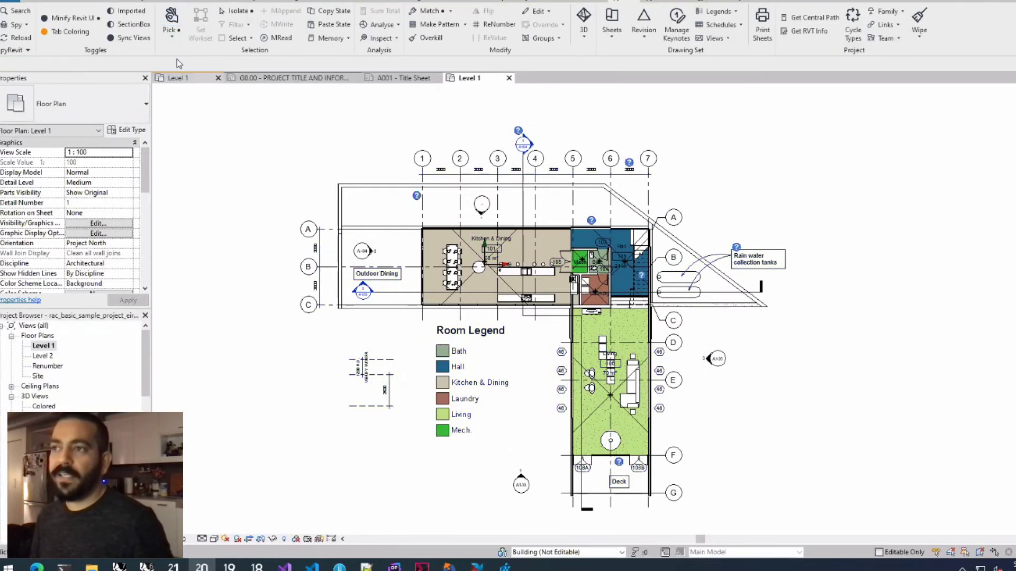
click(174, 44)
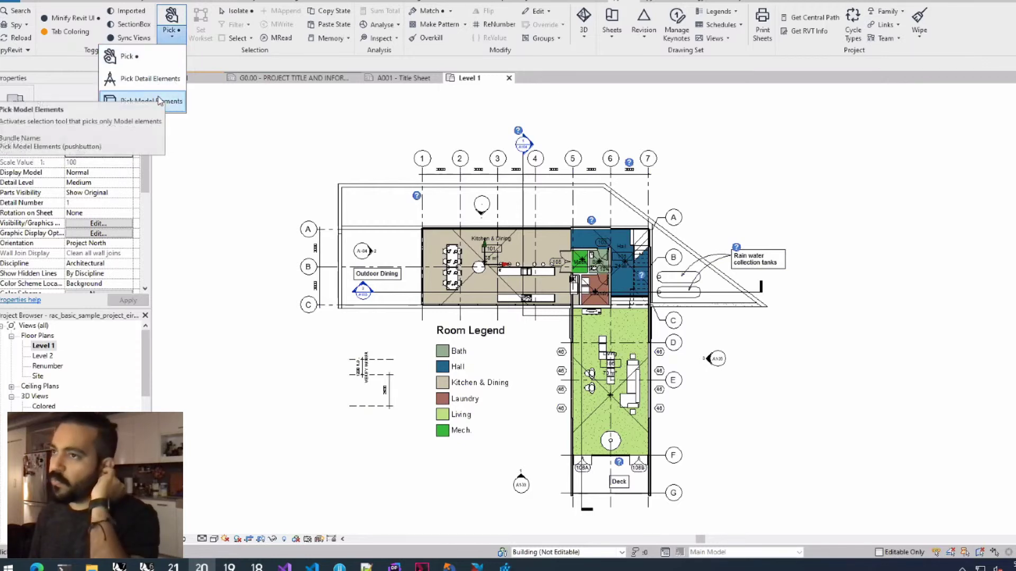
click(169, 22)
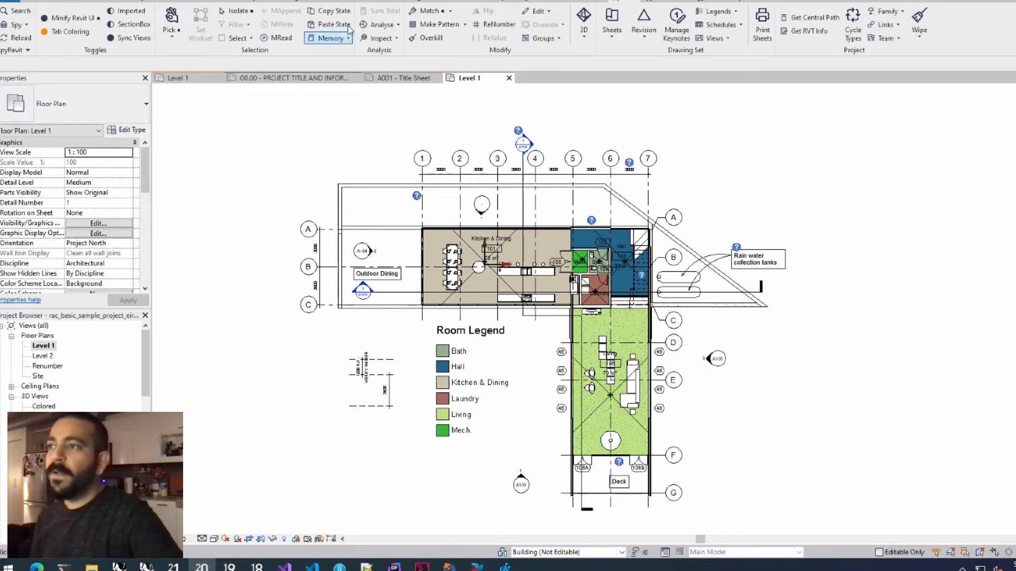
Pick only the doors in the Level 1 plan, write them to the selection memory with MWrite and clear the selection.
click(165, 28)
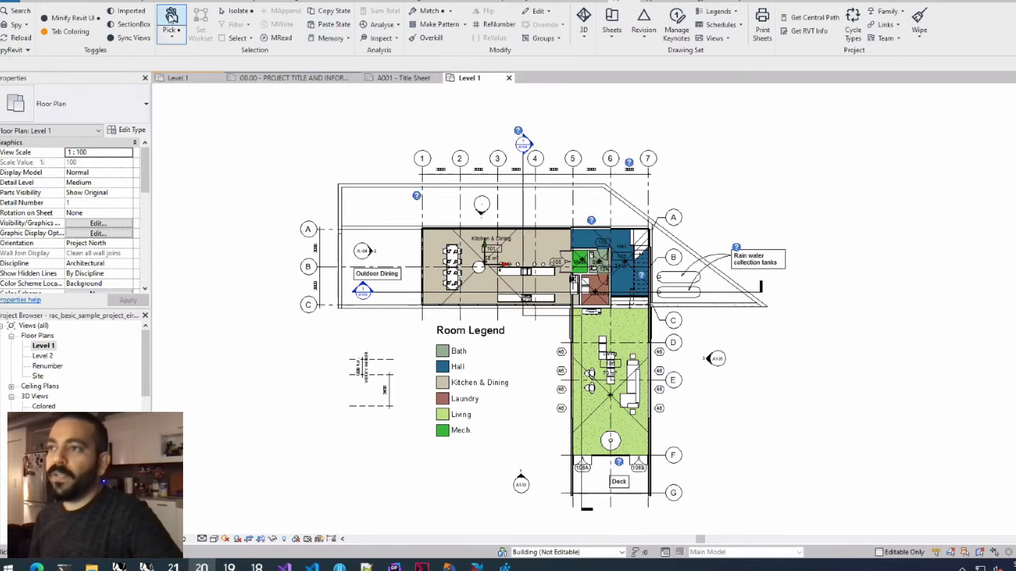
click(446, 270)
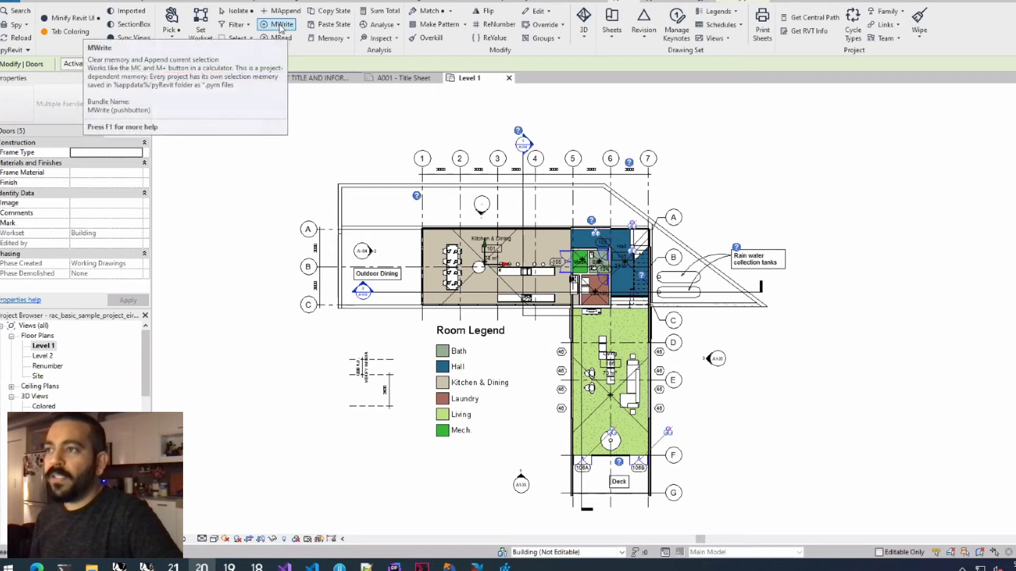
click(280, 25)
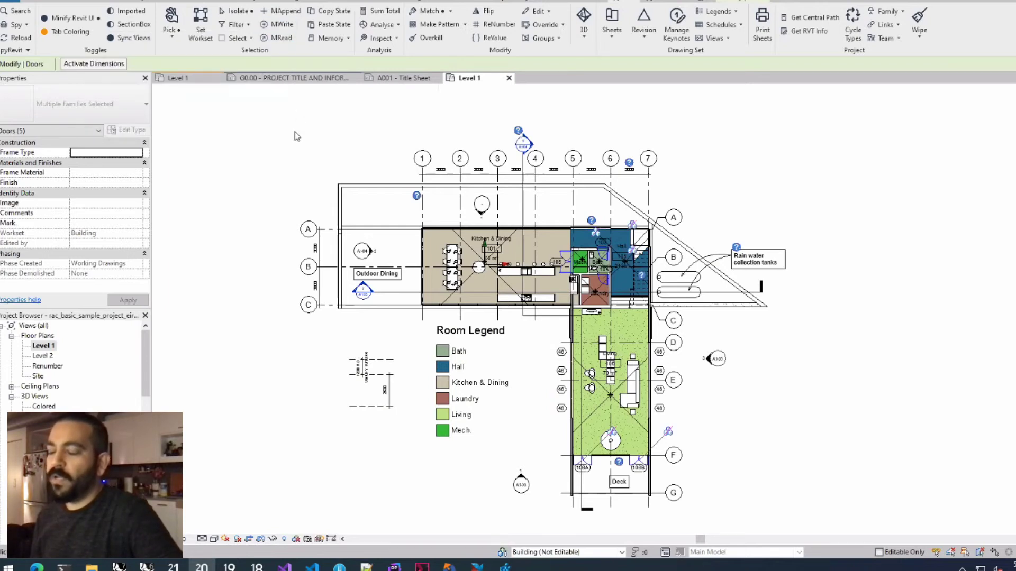
key(Escape)
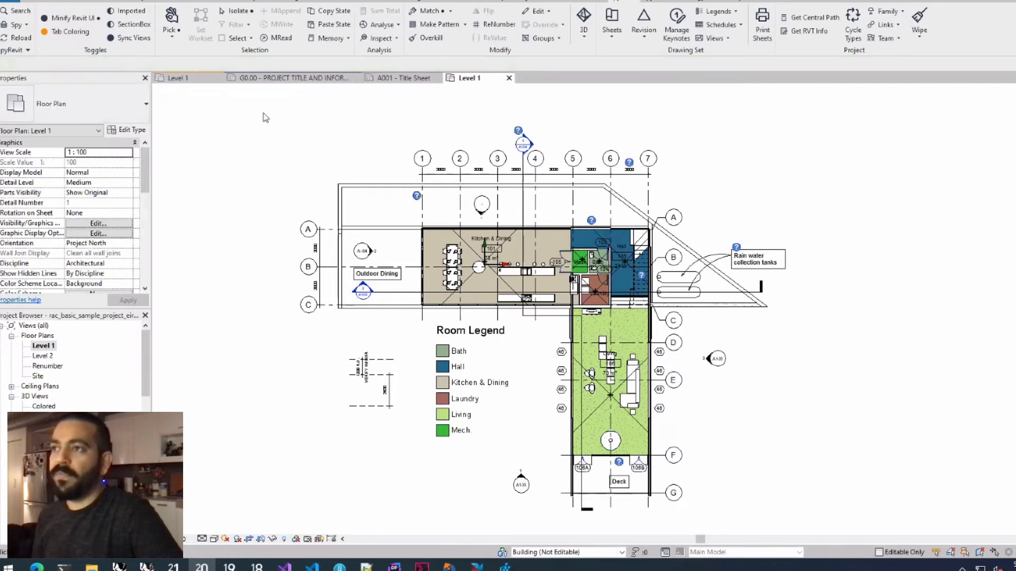
Pick only the walls across the Level 1 plan, add them to the selection memory with MAppend and clear the selection.
click(172, 20)
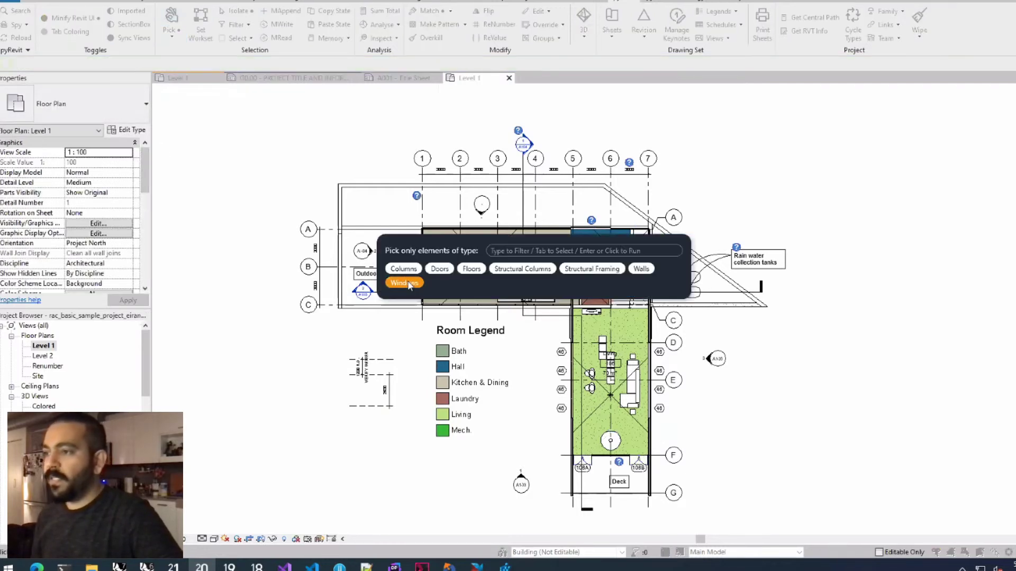
click(641, 269)
drag(864, 118, 293, 516)
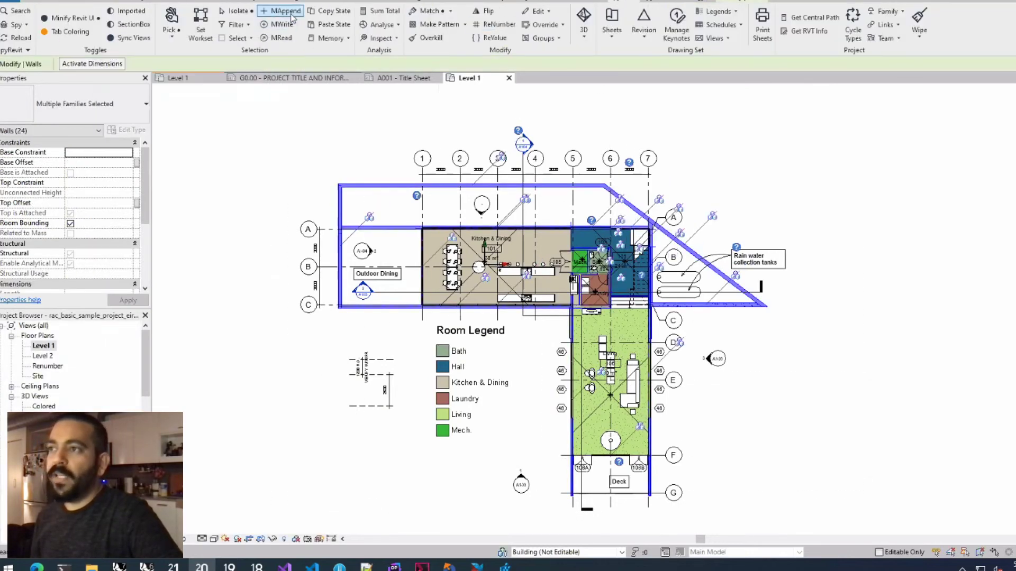
click(292, 12)
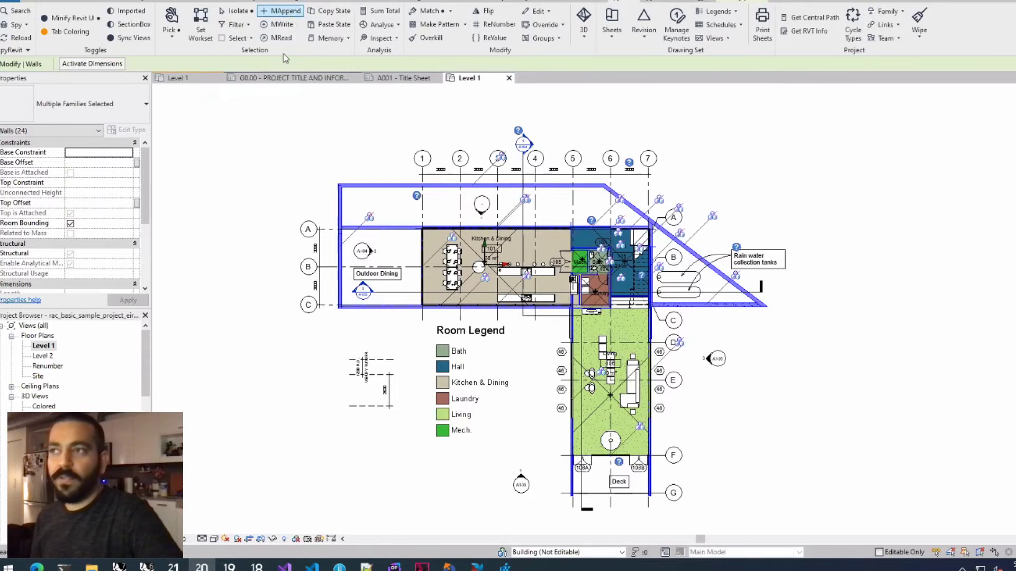
click(330, 132)
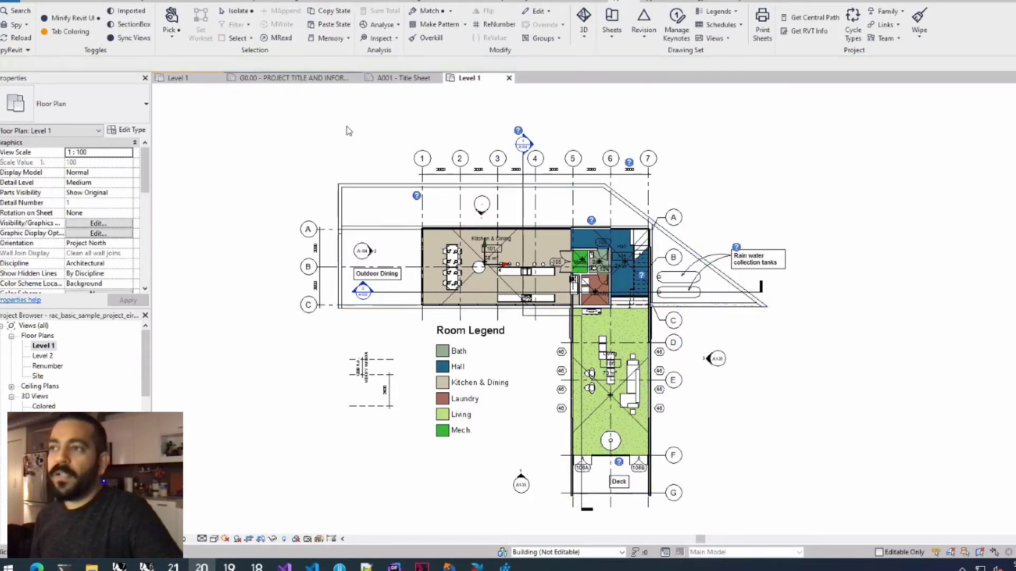
Recall the memorized doors and walls with MRead, clear the selection and look over the Memory tools, including Save Memory as Selection.
click(278, 38)
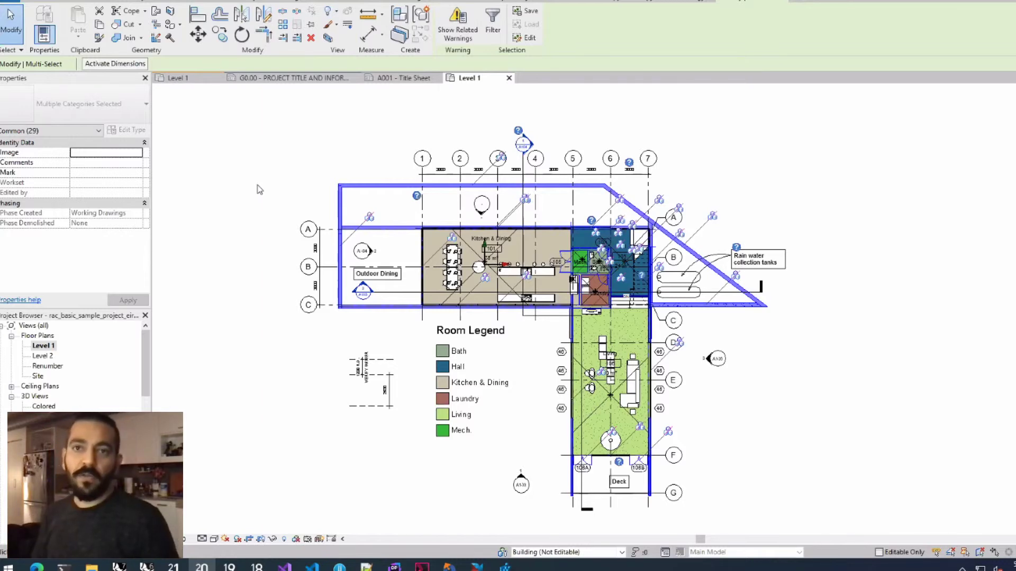
click(231, 151)
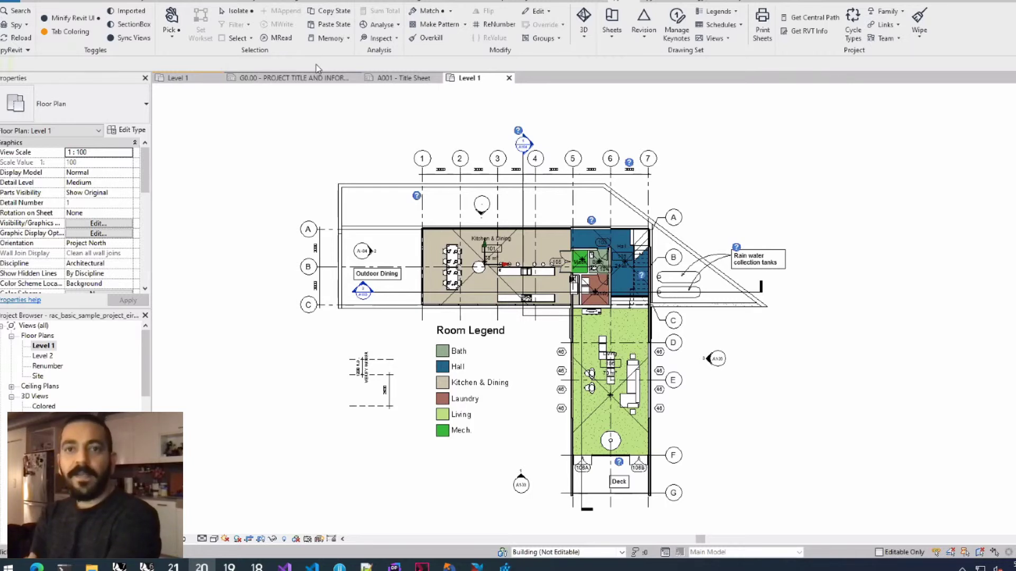
click(327, 39)
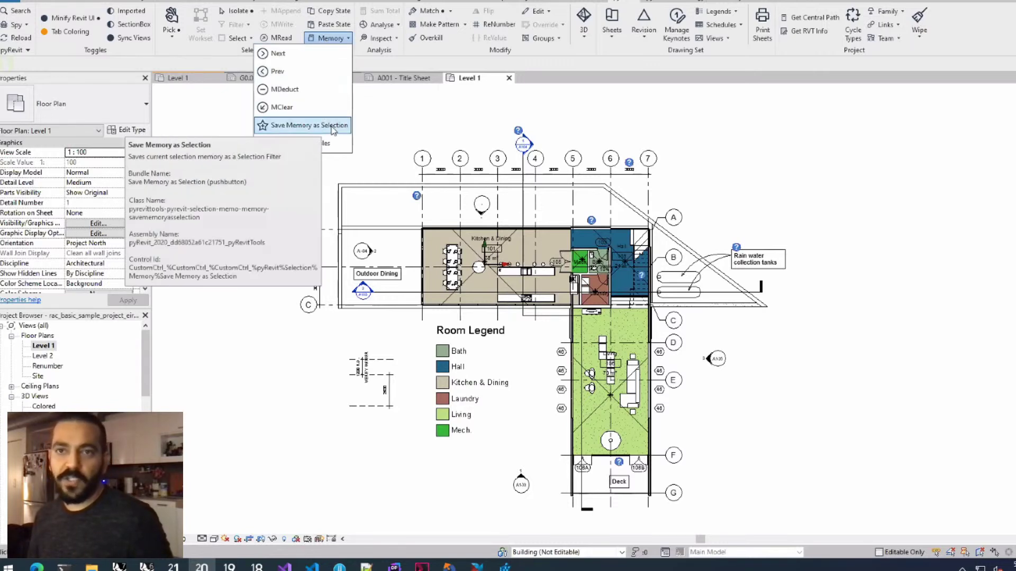
click(371, 128)
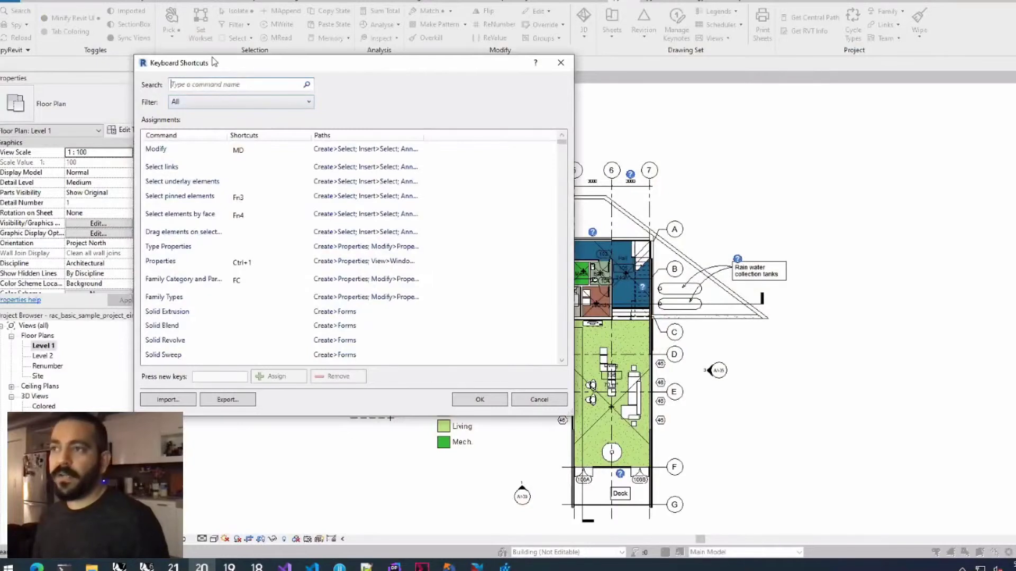
Filter the keyboard shortcuts to pyRevit Tab, browse the commands to the 3D:Orient Section Box entry and cancel without assigning keys.
click(237, 102)
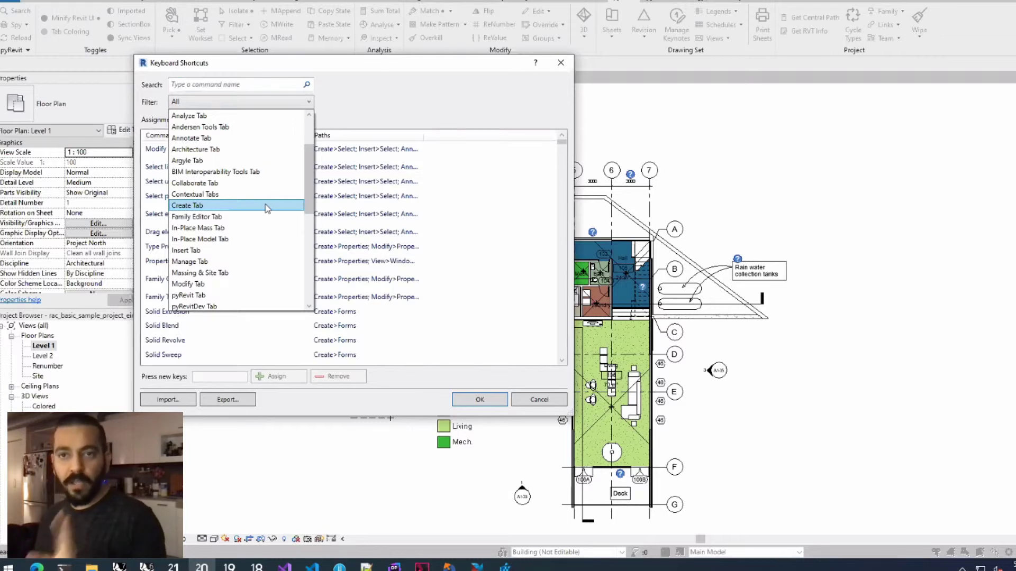
scroll(211, 228, down, 2)
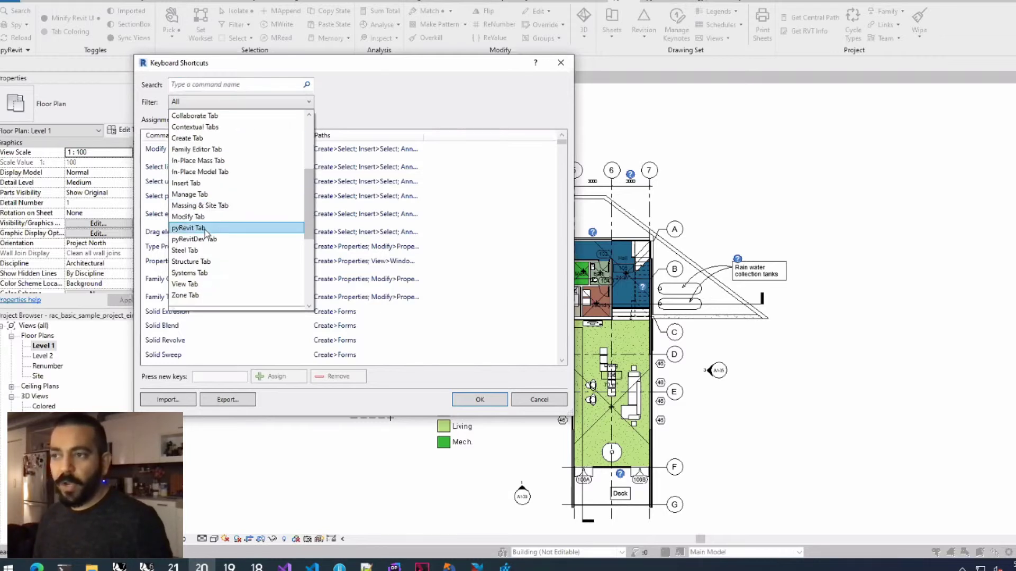
click(205, 228)
drag(562, 148, 561, 231)
click(182, 207)
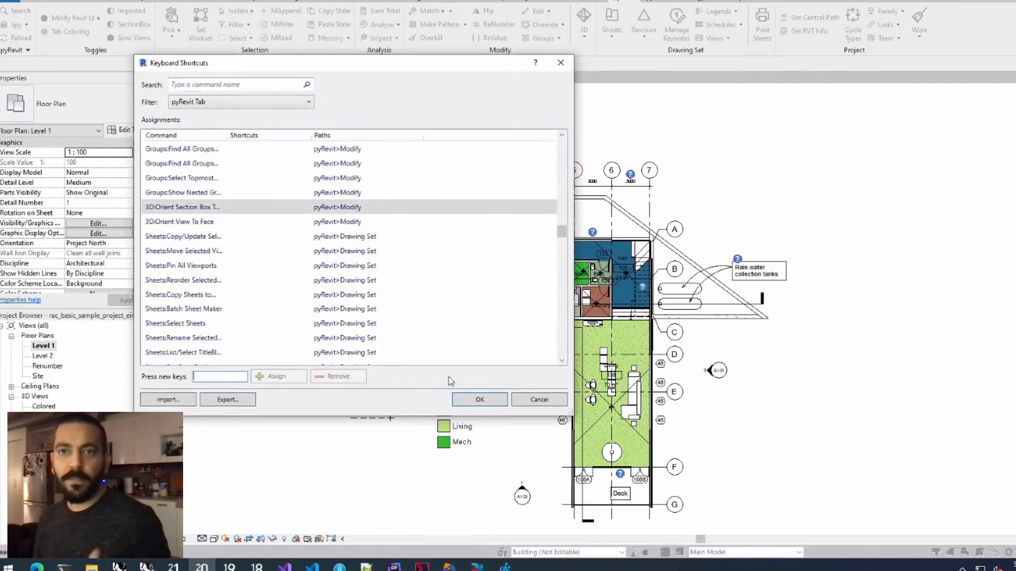
click(539, 400)
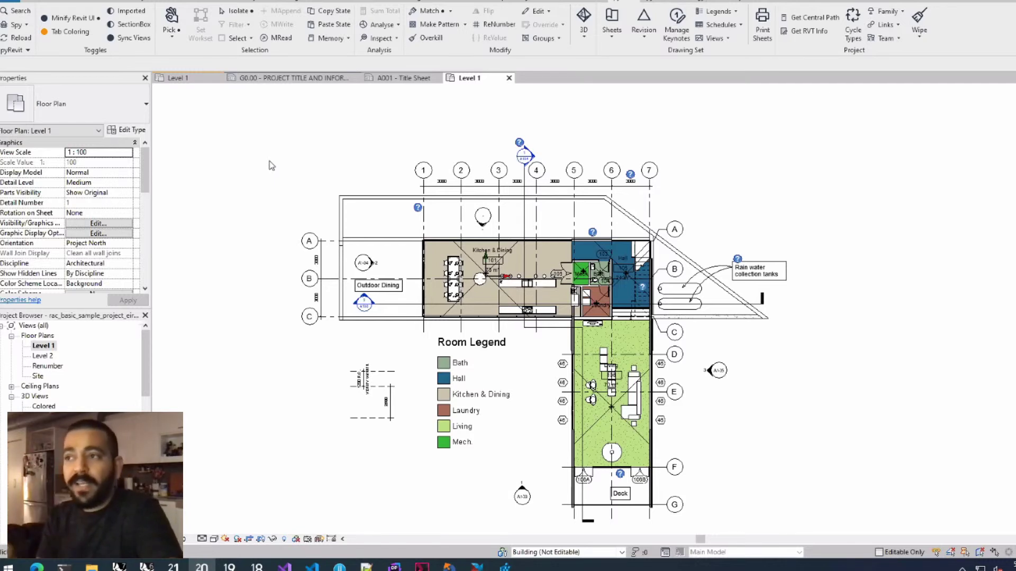
Open the pyRevit settings, review the UI / UX section with the Colorize Open Documents option and close without saving.
click(27, 51)
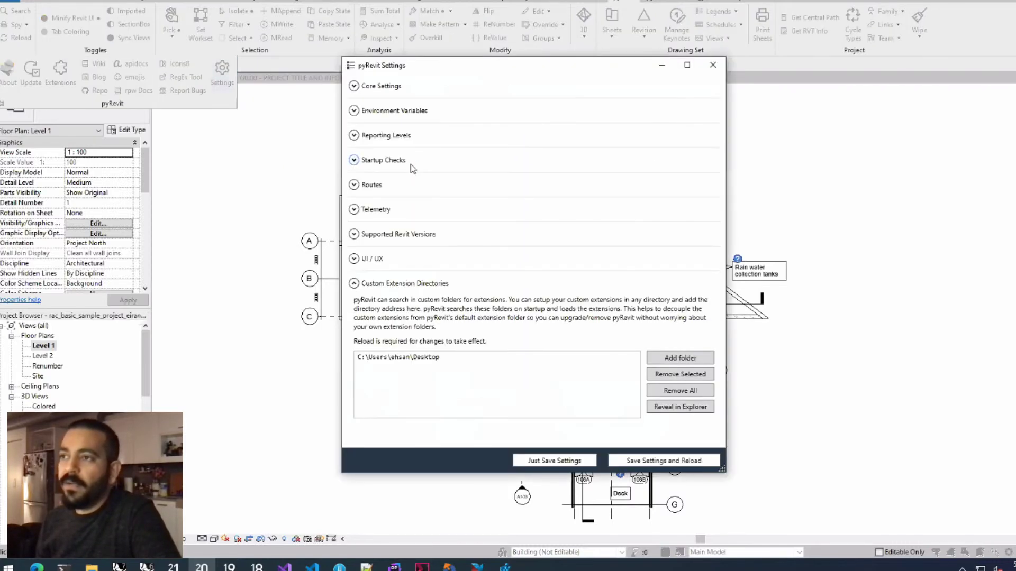
click(354, 259)
scroll(441, 282, down, 4)
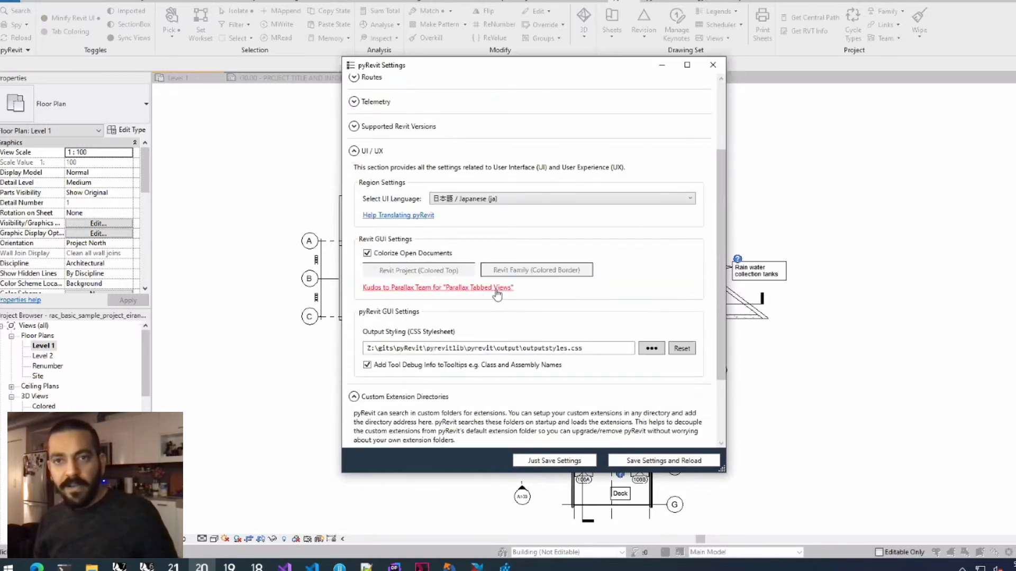
click(713, 64)
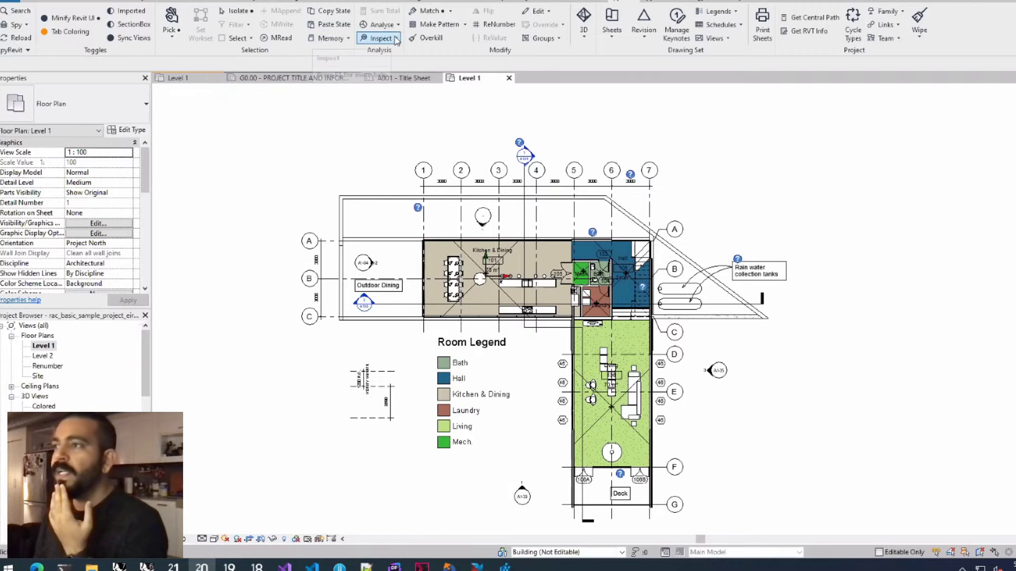
In the Project1 Level 1 floor plan, draw a 1' by 1' square with thin detail lines.
click(466, 25)
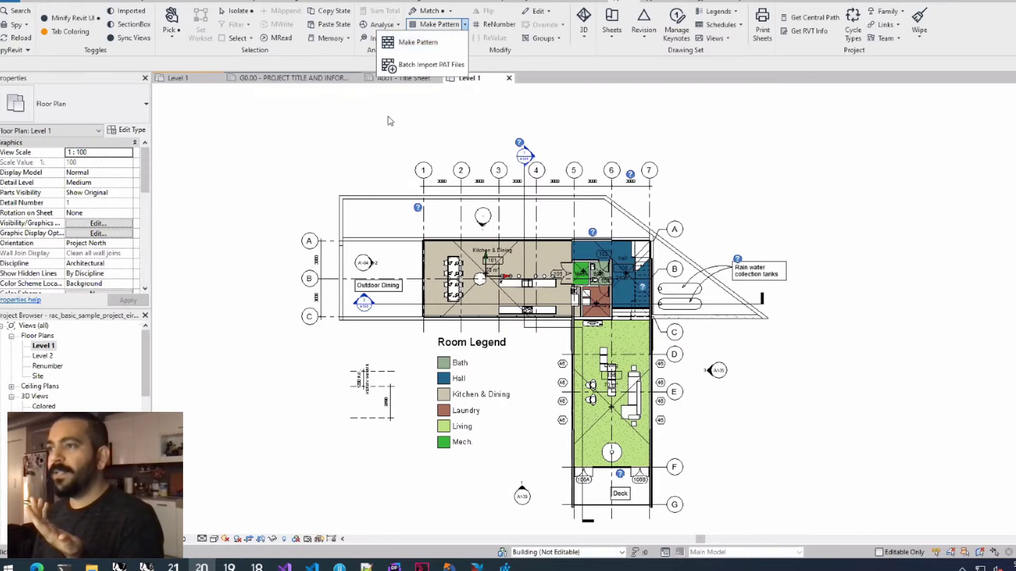
click(177, 78)
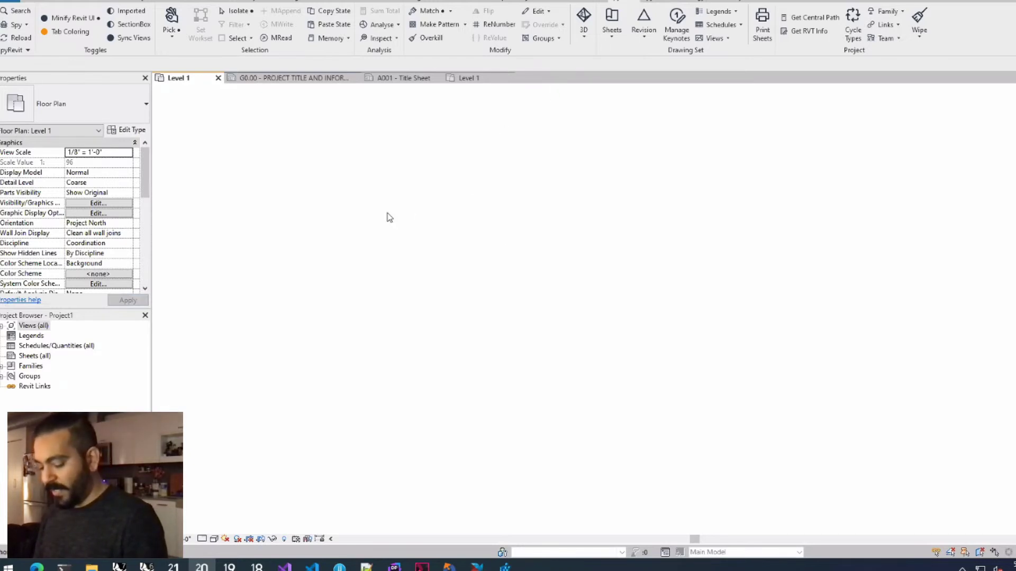
key(d)
key(l)
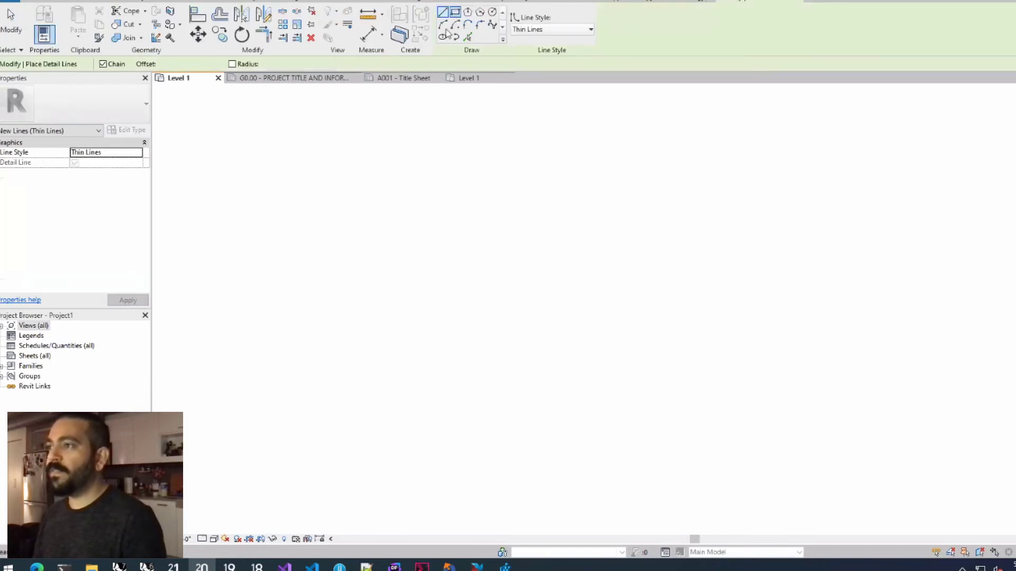
click(301, 174)
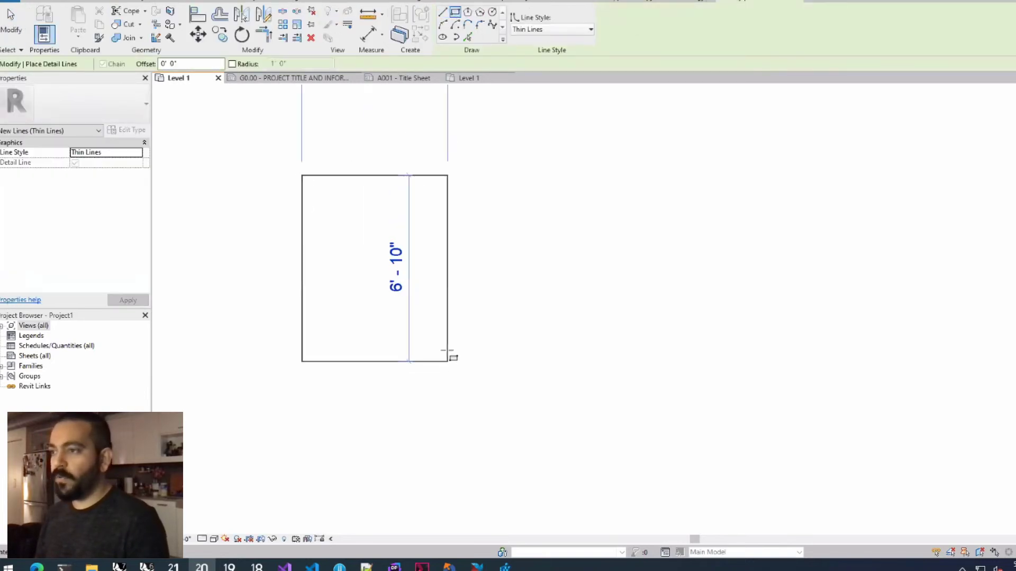
scroll(356, 227, up, 3)
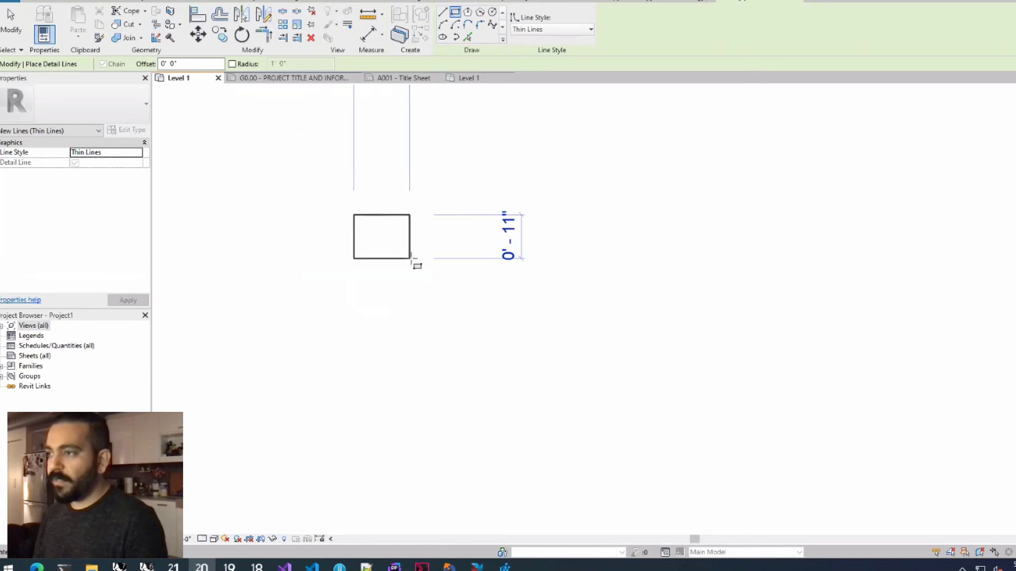
scroll(410, 265, up, 2)
scroll(392, 254, up, 1)
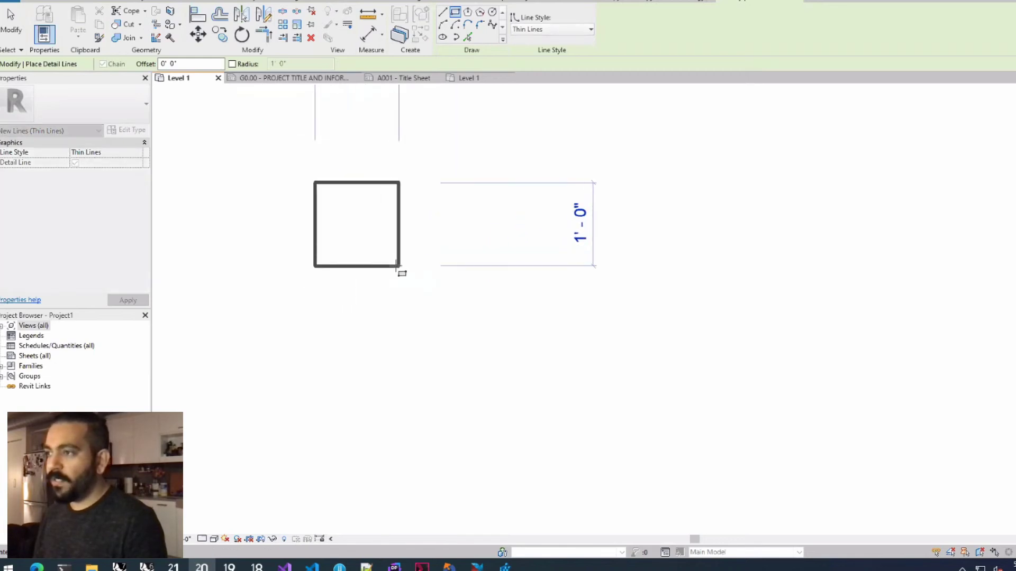
click(401, 268)
middle_drag(400, 267, 458, 371)
key(Escape)
key(Escape)
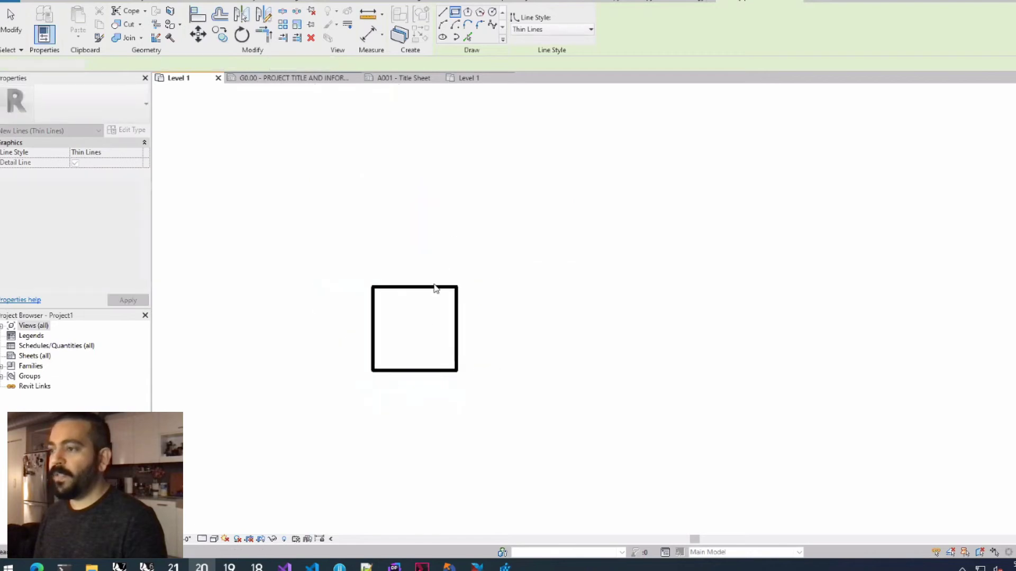
Set the distance between the square's two vertical sides to 2', turning it into a 2' by 1' rectangle.
middle_drag(402, 318, 475, 246)
scroll(408, 219, up, 2)
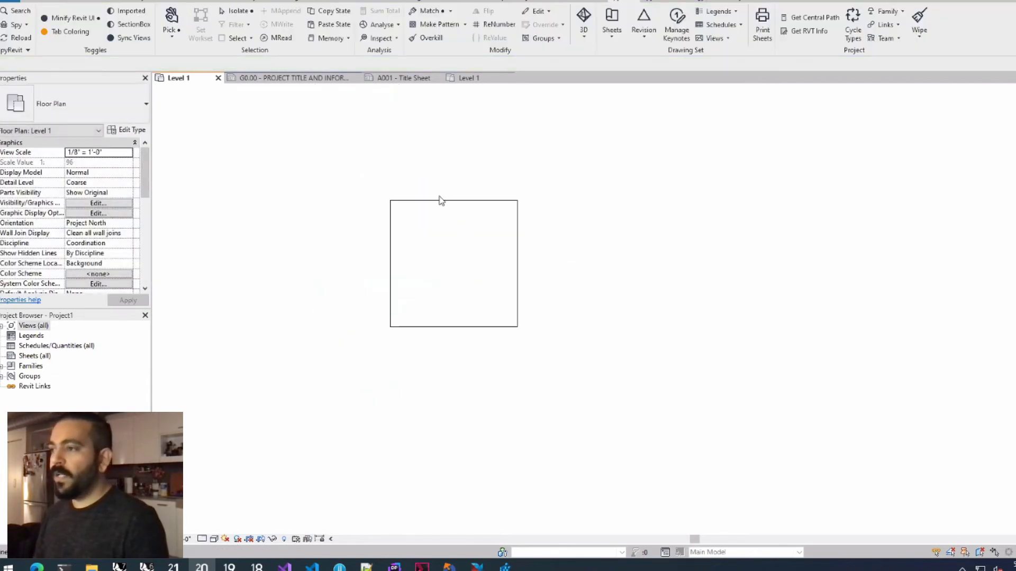
click(518, 231)
click(466, 336)
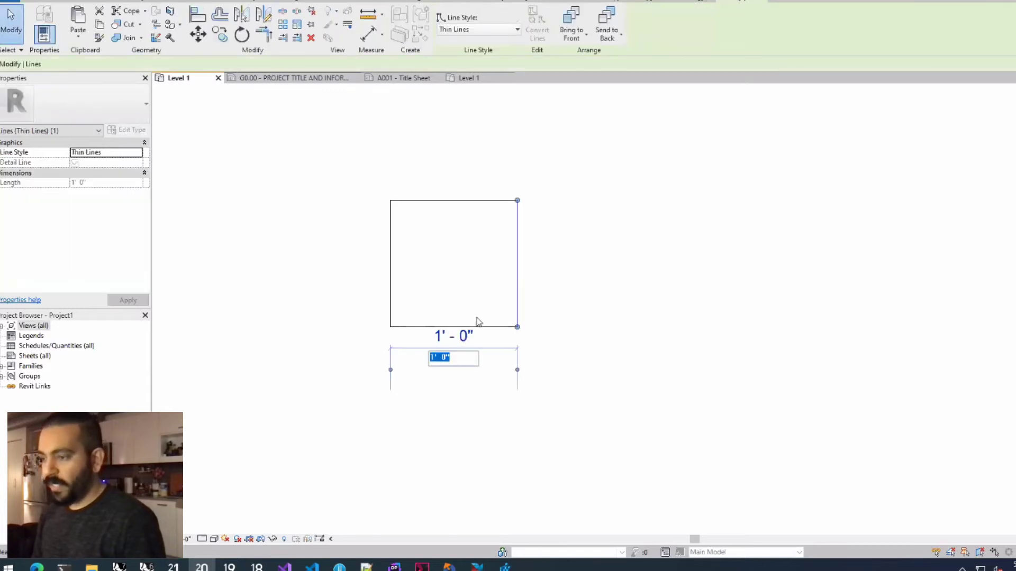
text(2)
key(Return)
key(Escape)
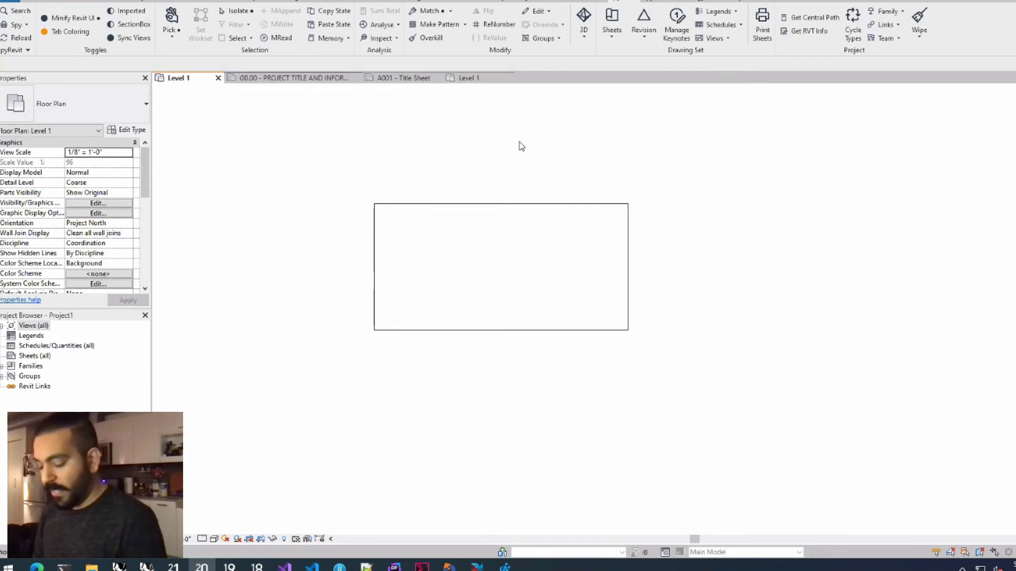
Draw two vertical detail lines about 3 3/4" apart across the rectangle's full height, near its left side.
key(d)
key(l)
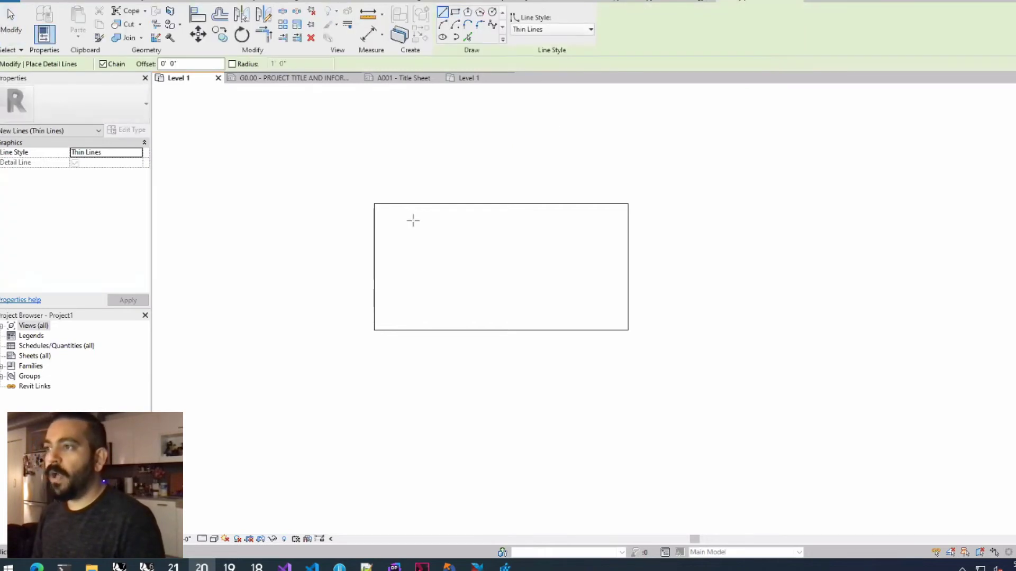
click(416, 204)
click(416, 330)
key(Escape)
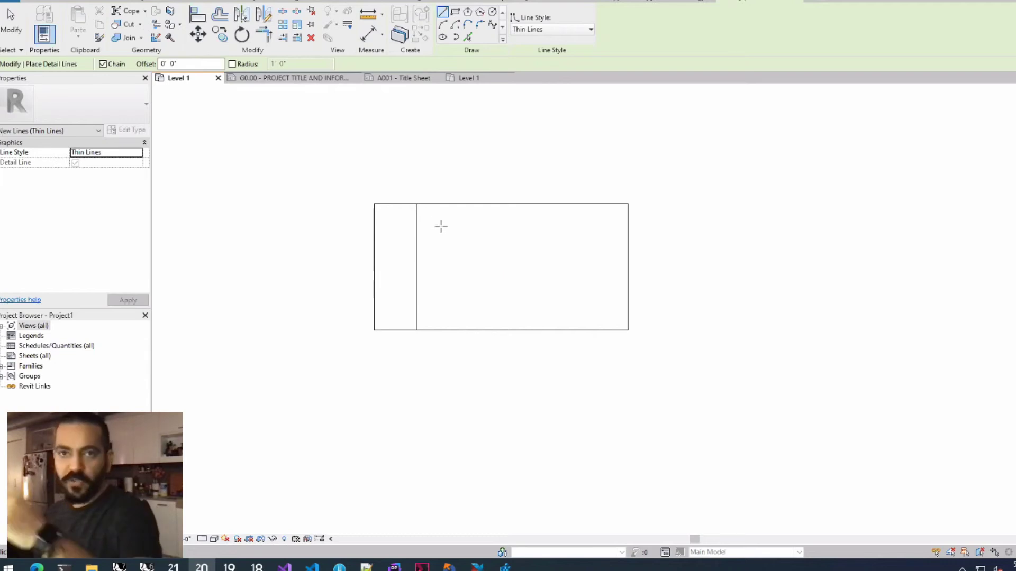
click(455, 204)
click(455, 330)
key(Escape)
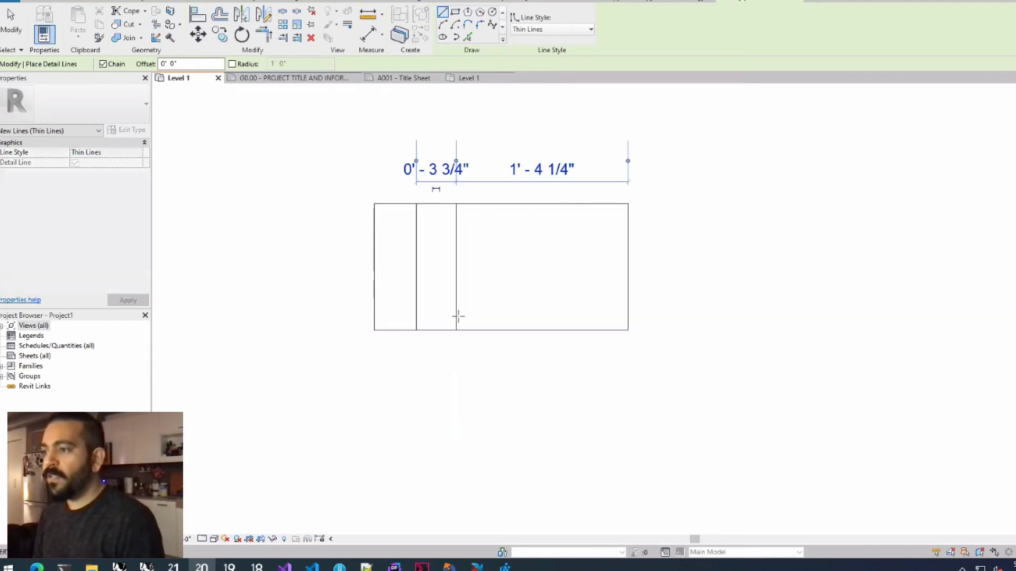
Join the two vertical lines with a horizontal line about 4" below the upper edge and draw a circle of about 1 1/2" radius beside them.
click(416, 245)
click(456, 245)
click(492, 11)
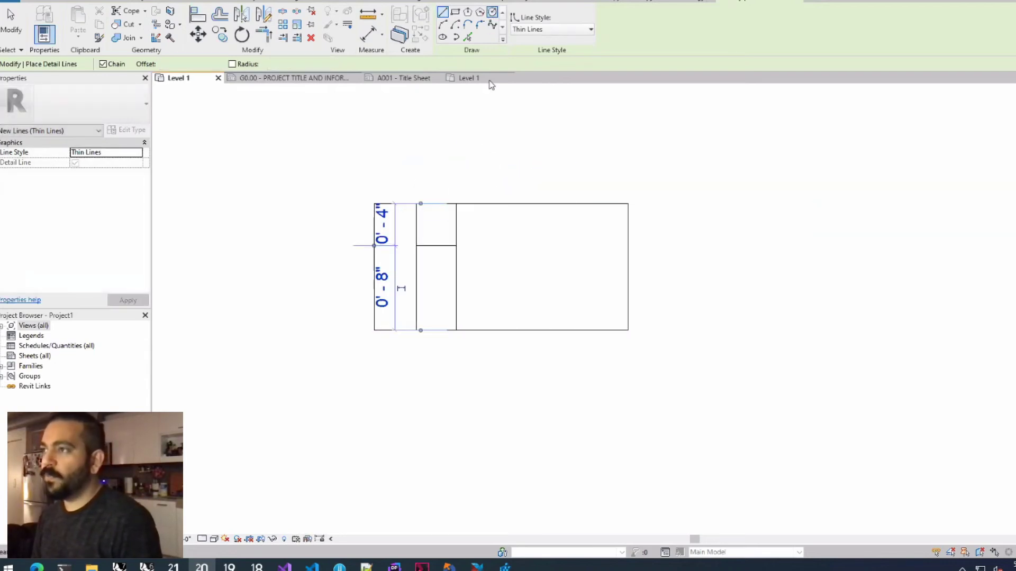
click(493, 244)
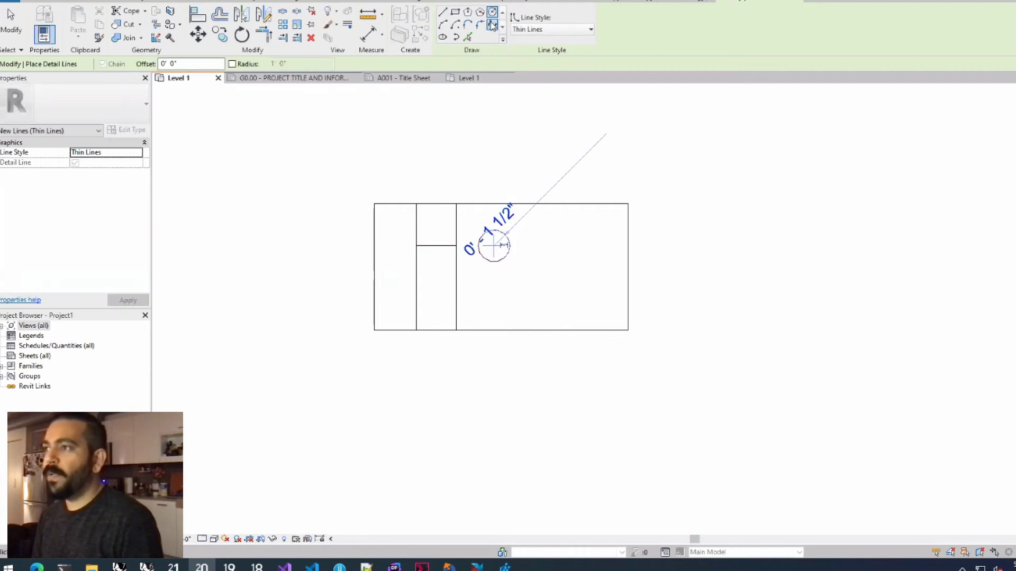
Draw a wavy five-point spline across the inside of the rectangle, starting between the two vertical lines.
click(492, 25)
click(433, 301)
click(447, 224)
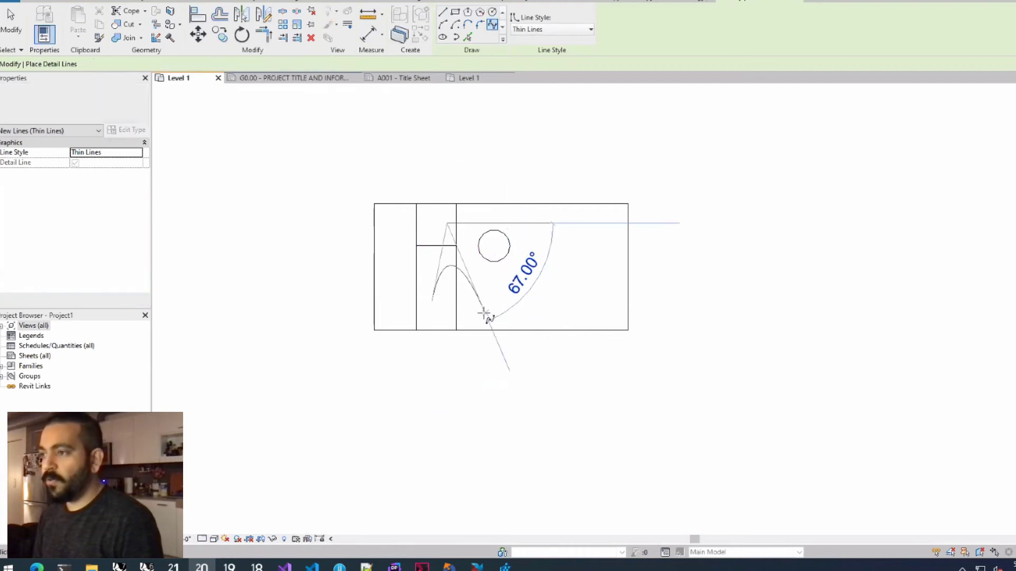
click(485, 315)
click(557, 225)
click(598, 296)
key(Escape)
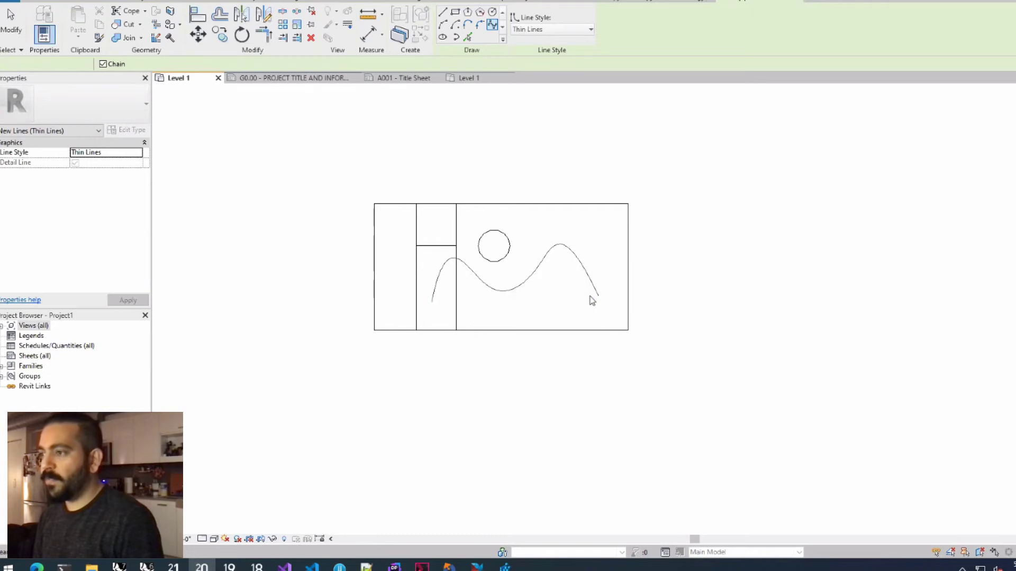
key(Escape)
key(Escape)
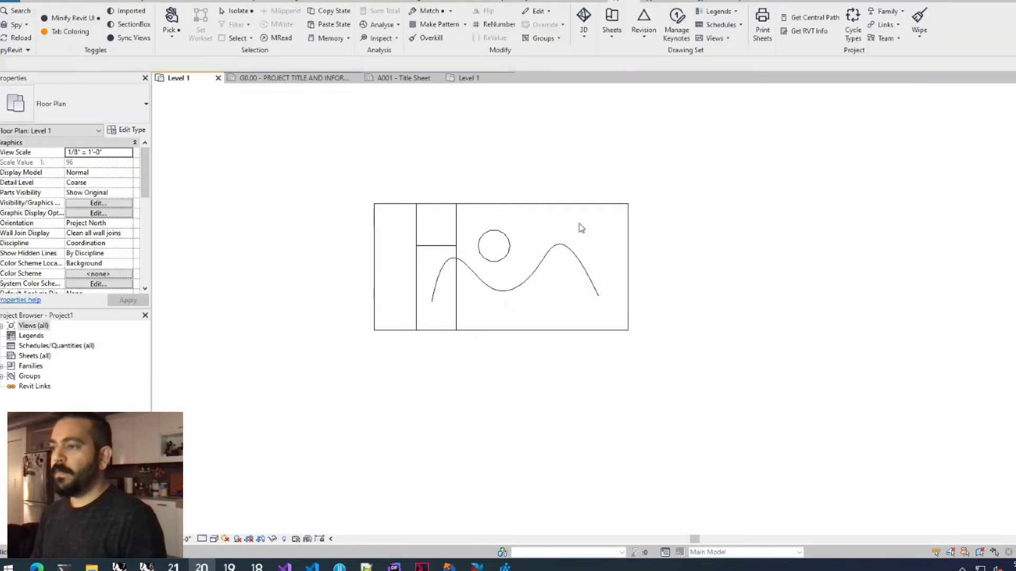
Create a model pattern named Custom Pattern with a filled region from the inner lines, circle and spline using Make Pattern.
drag(594, 219, 401, 296)
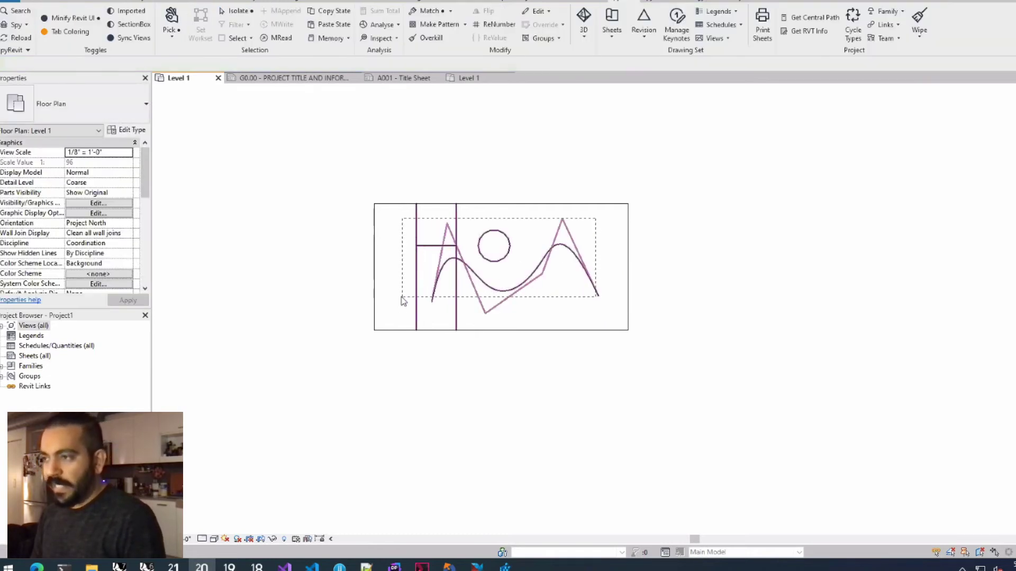
drag(432, 224, 431, 223)
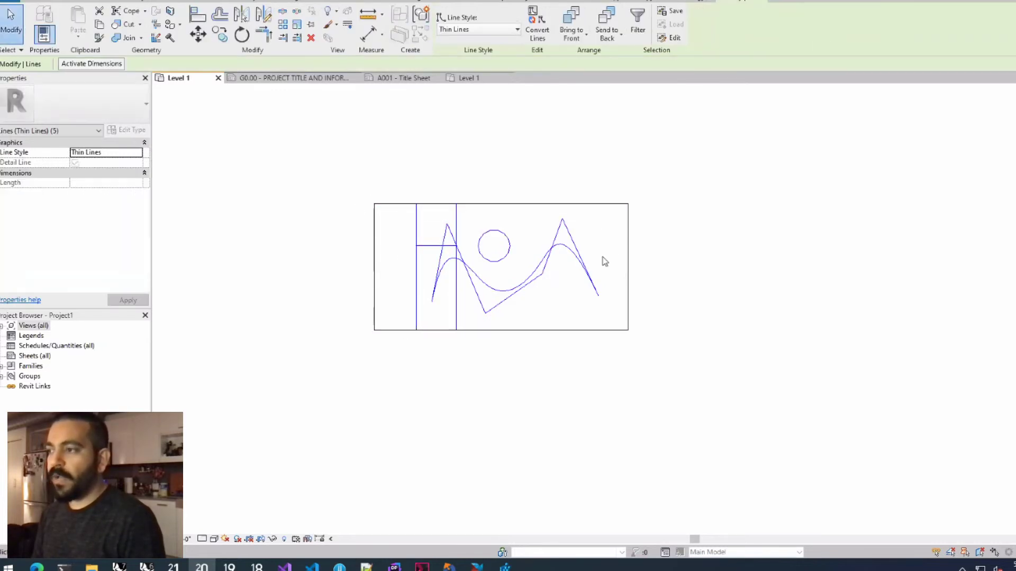
click(629, 2)
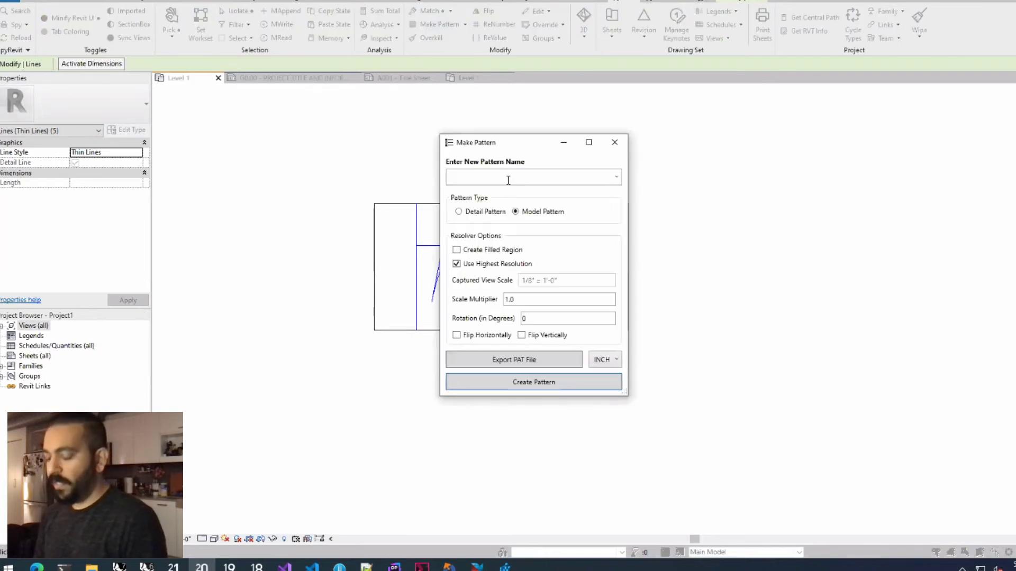
click(508, 181)
text(Custom Pattern)
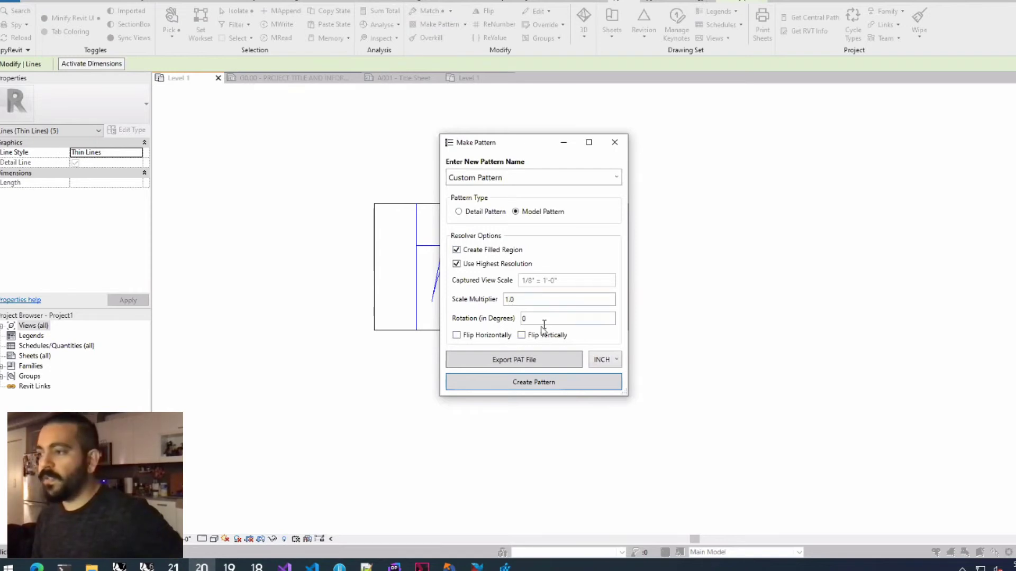
click(532, 382)
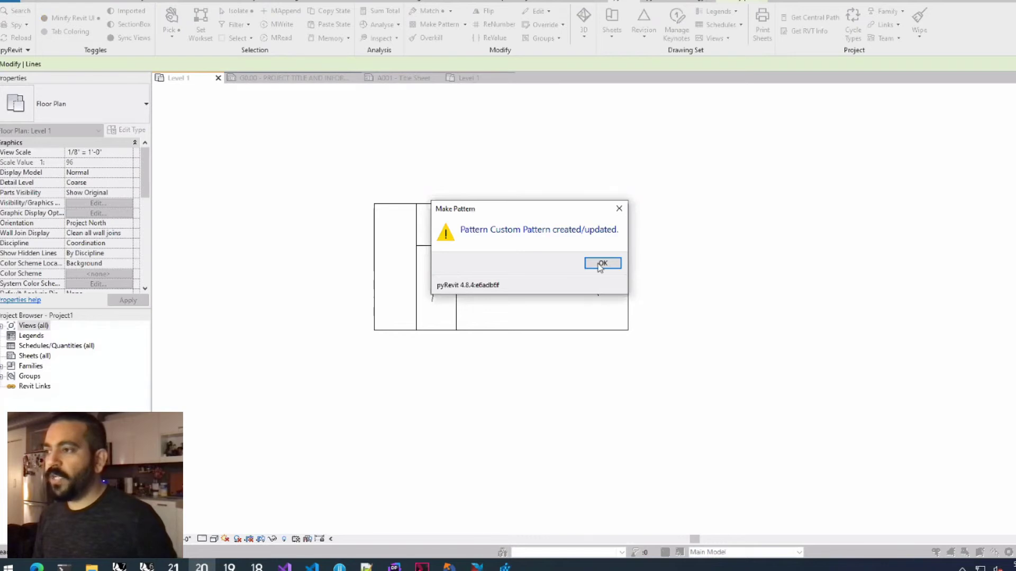
click(601, 263)
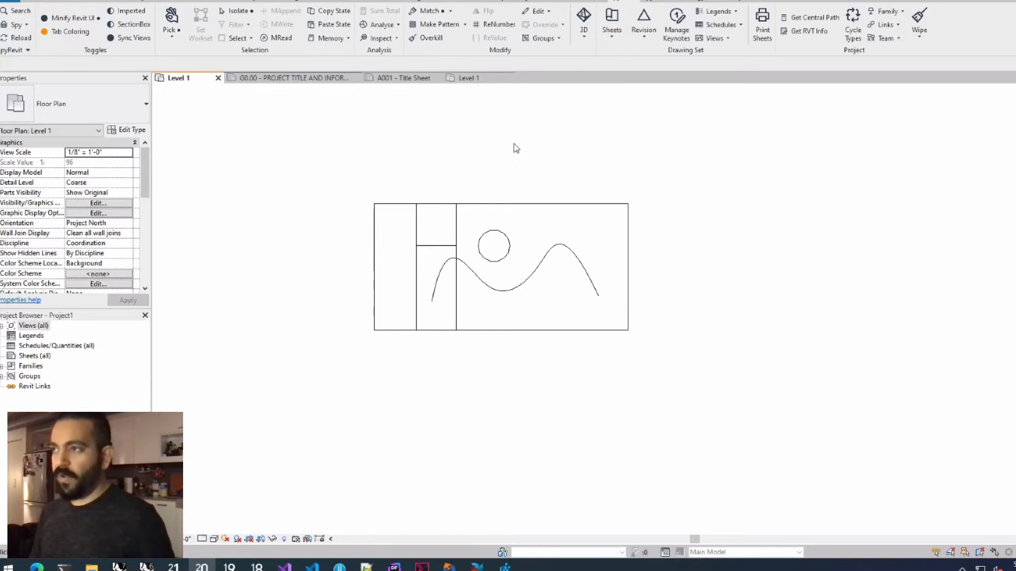
Draw a rectangular filled region about 3'-6" high to the right of the pattern sketch and finish its boundary.
scroll(487, 174, down, 2)
scroll(437, 193, up, 2)
scroll(467, 209, down, 2)
middle_drag(467, 208, 452, 223)
key(f)
key(r)
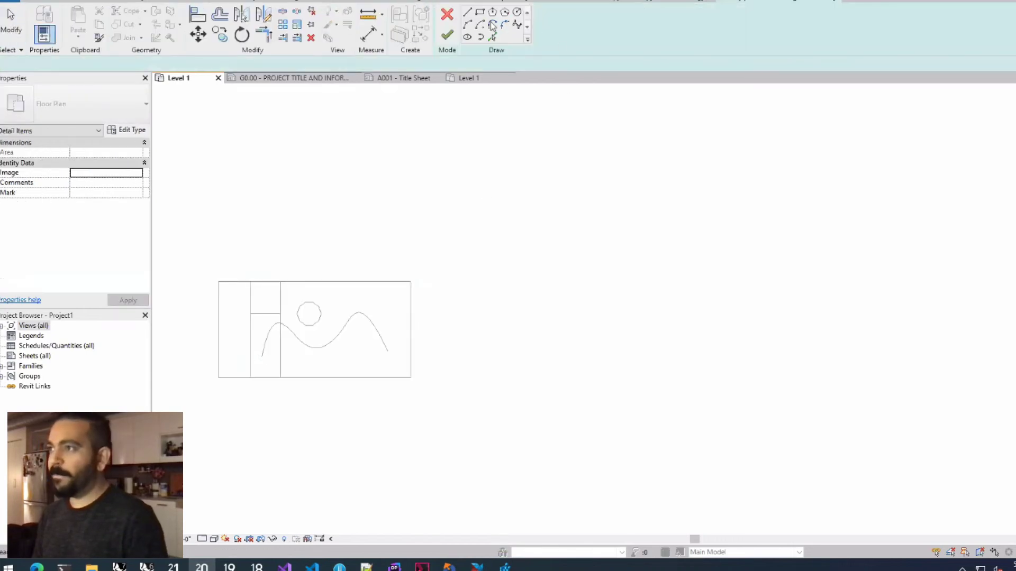
click(479, 11)
click(463, 131)
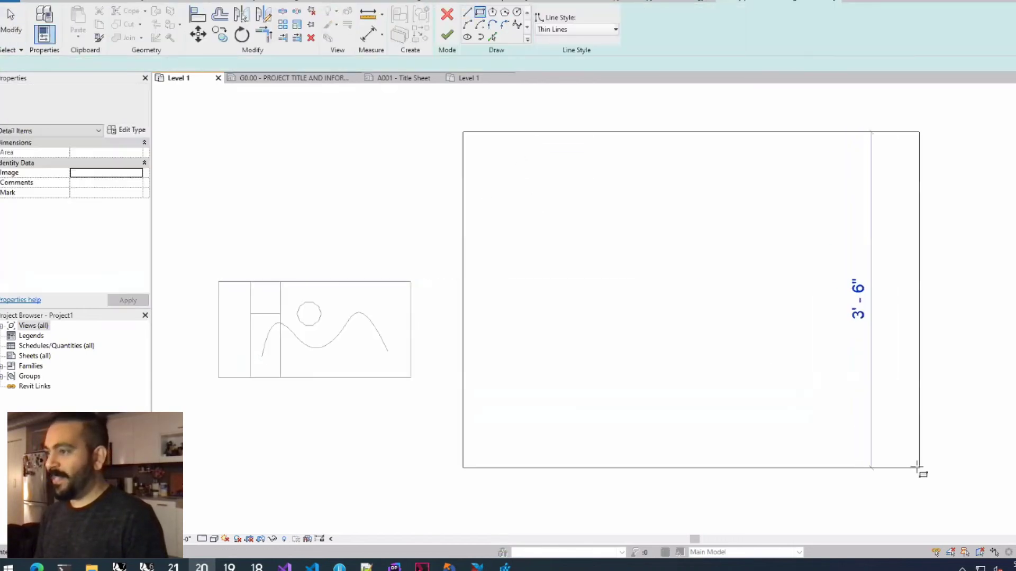
click(920, 468)
click(447, 35)
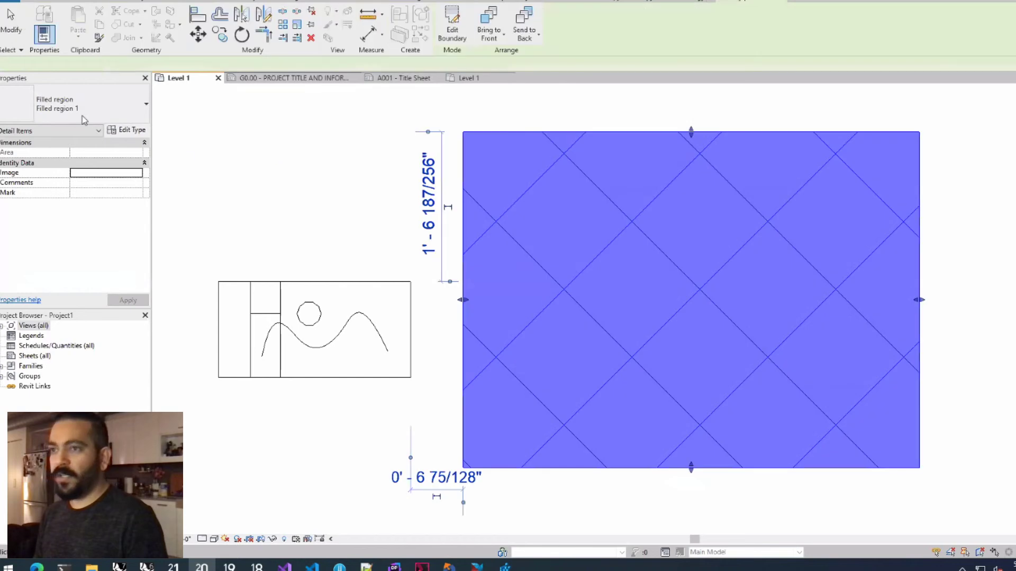
Change the new filled region's type to Custom Pattern.
click(80, 109)
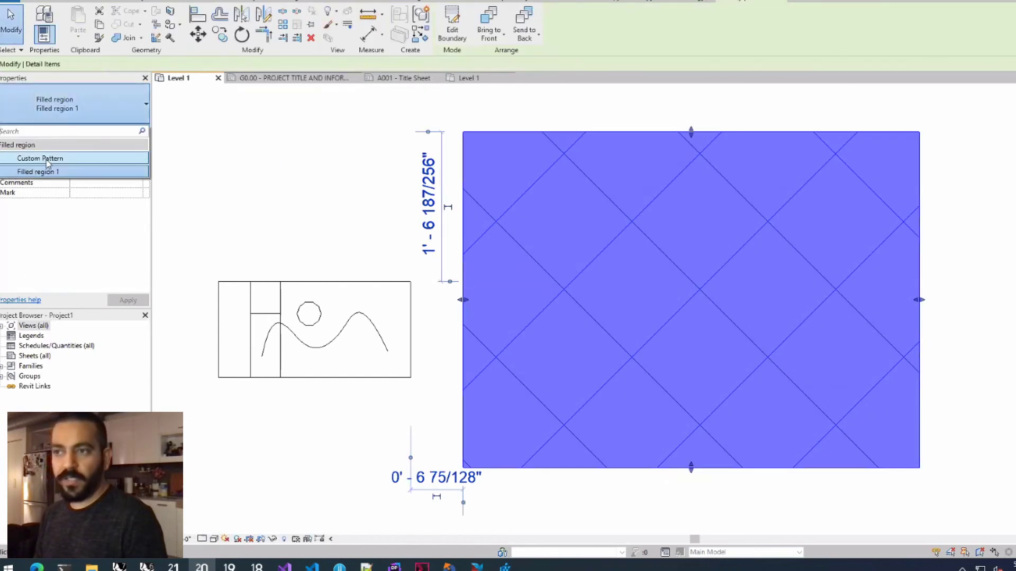
click(47, 158)
click(252, 163)
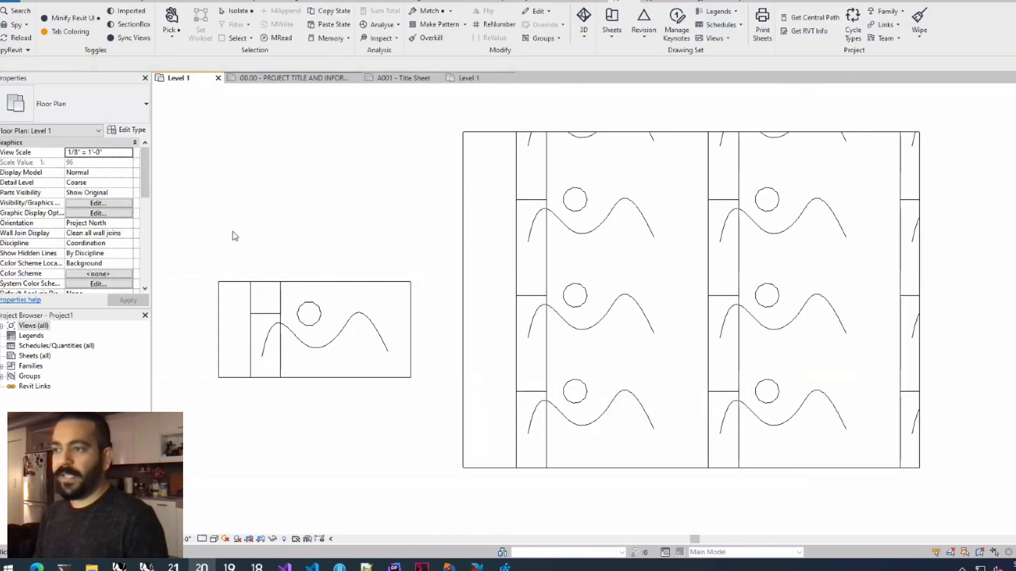
Reshape the sketch's spline by moving its lower control point just below the rectangle's lower edge.
middle_drag(235, 237, 302, 226)
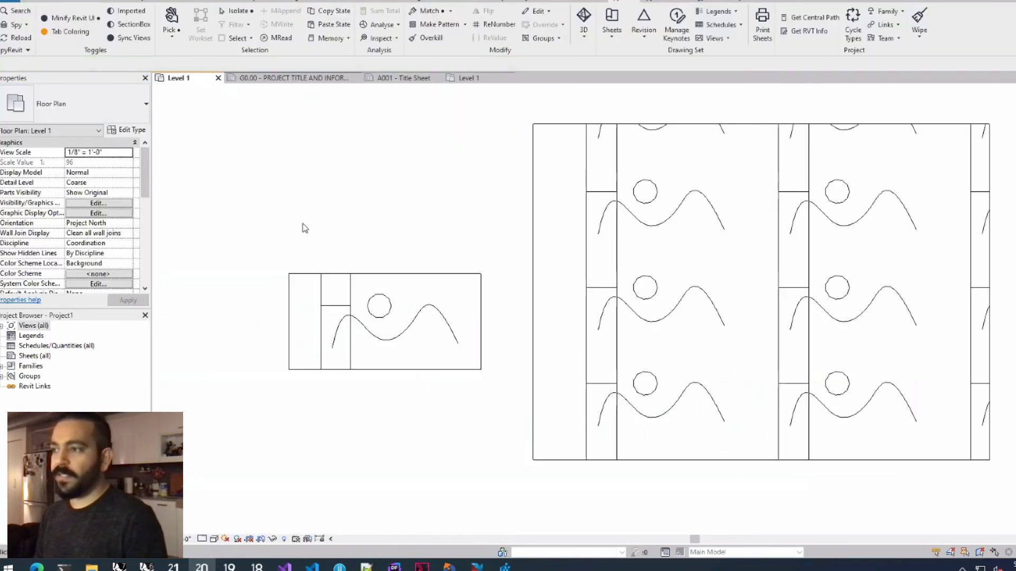
click(413, 326)
scroll(412, 326, up, 2)
drag(344, 381, 315, 418)
key(Escape)
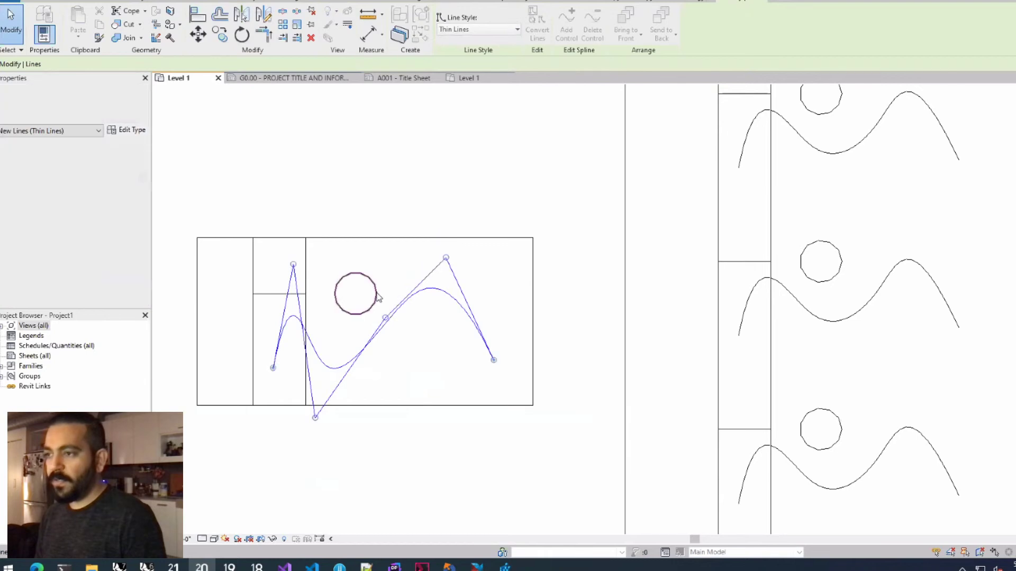
Enlarge the sketch's circle to about twice its radius.
click(374, 297)
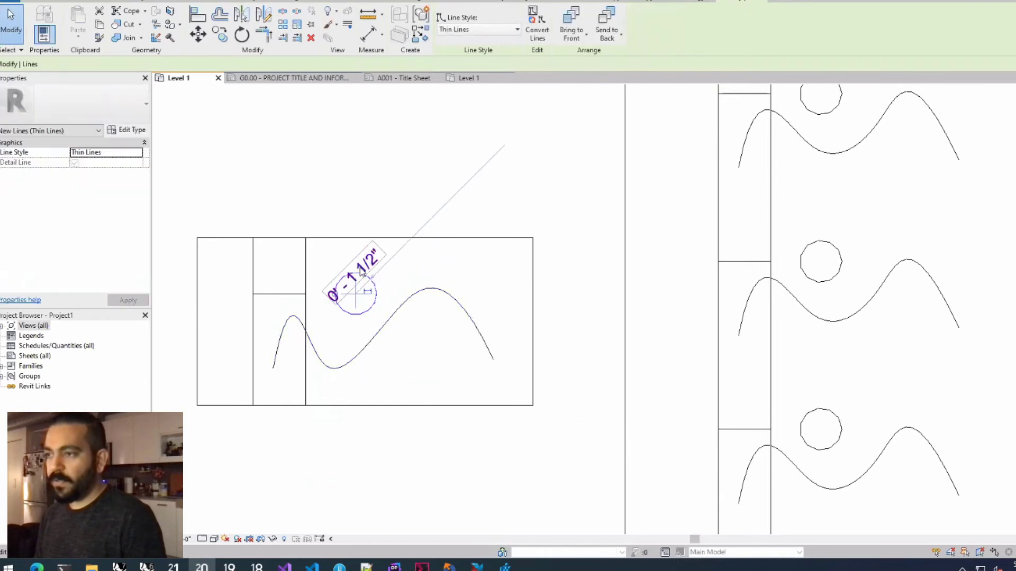
click(373, 267)
key(Return)
click(427, 262)
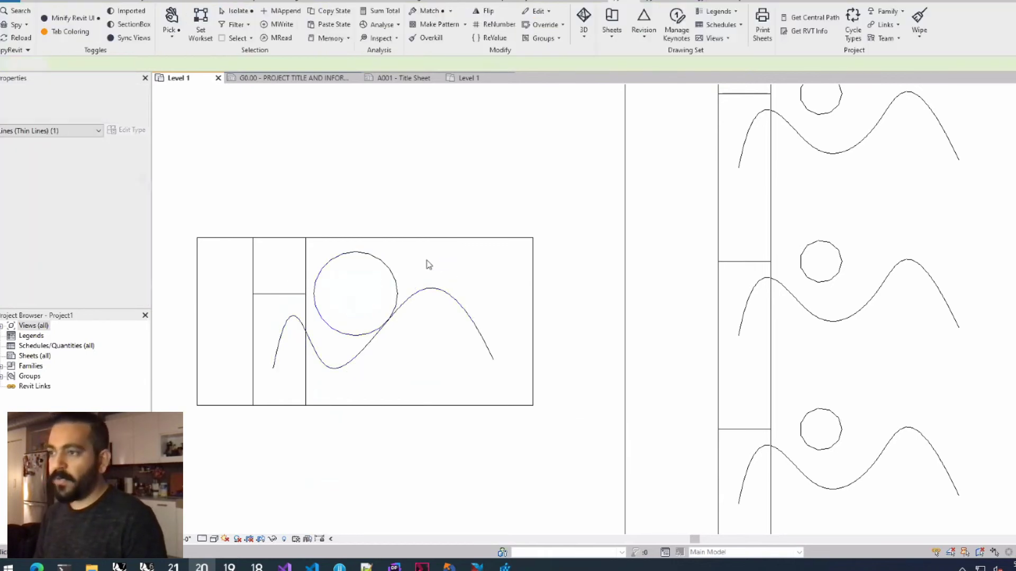
Update the existing Custom Pattern with Make Pattern from the edited sketch lines, spline and circle, using the sketch rectangle as the tile boundary.
scroll(437, 264, down, 1)
middle_drag(442, 261, 400, 237)
drag(427, 229, 218, 333)
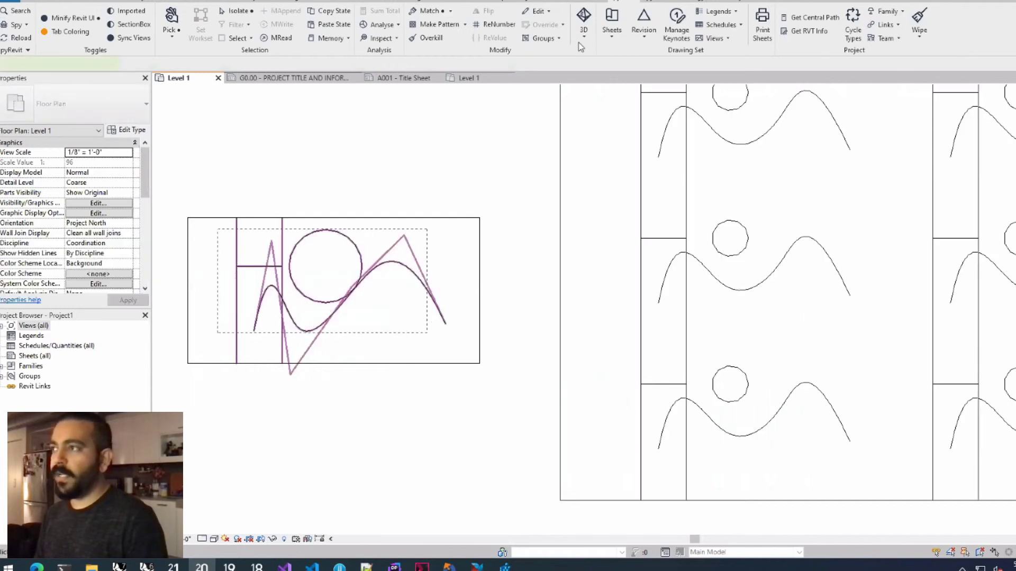
click(437, 25)
click(614, 180)
click(564, 192)
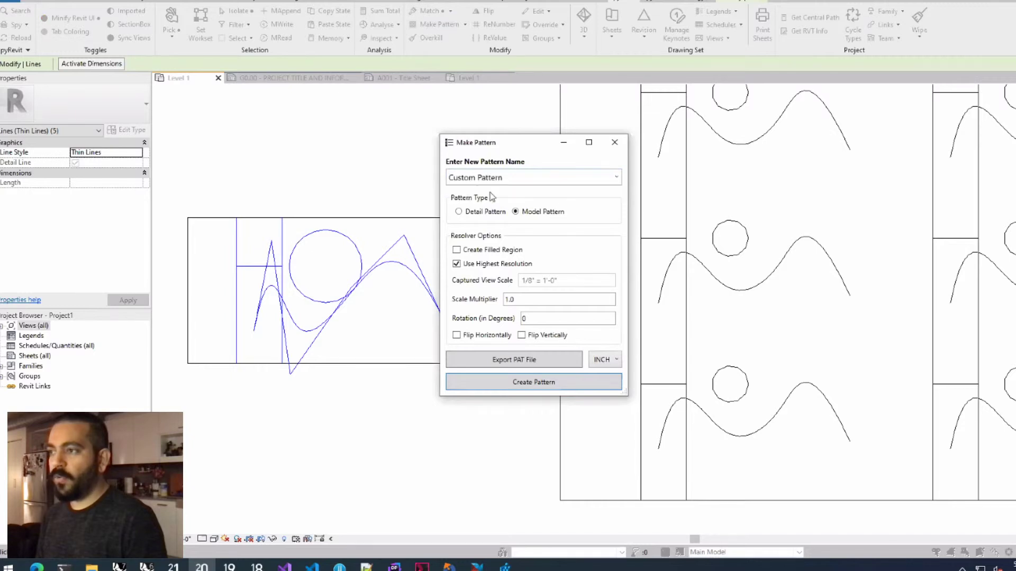
click(505, 392)
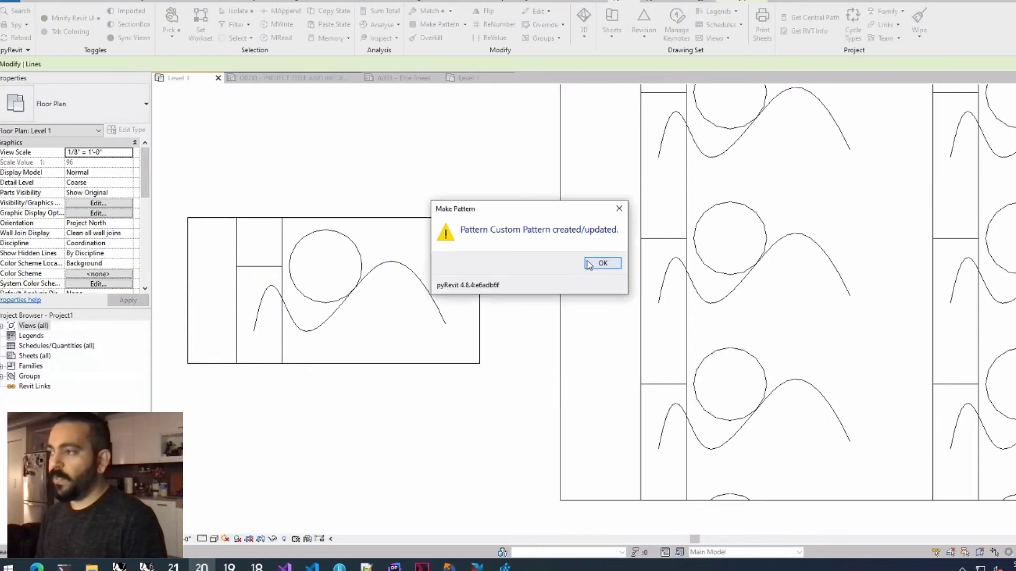
click(604, 267)
scroll(610, 297, down, 3)
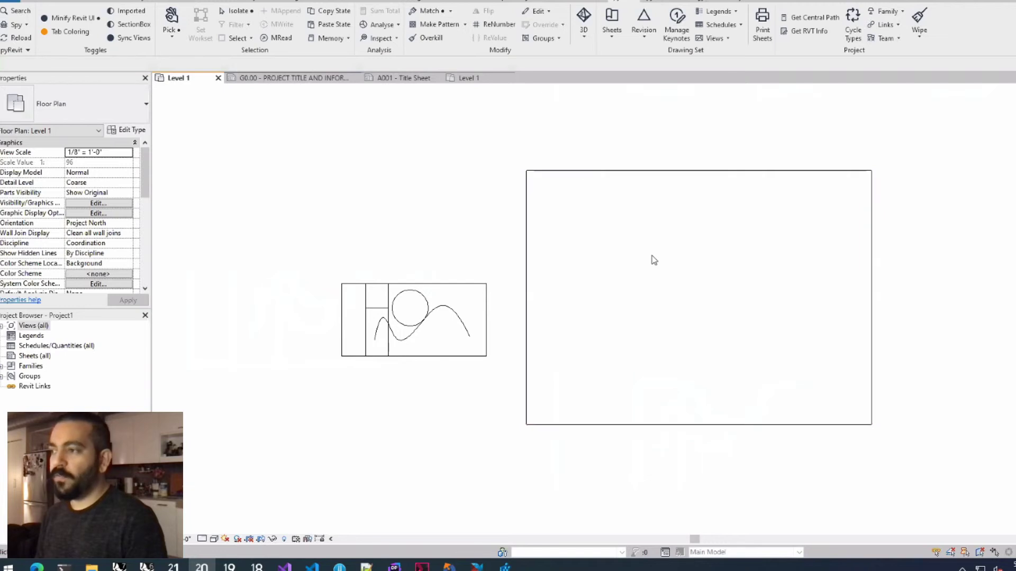
scroll(486, 227, up, 2)
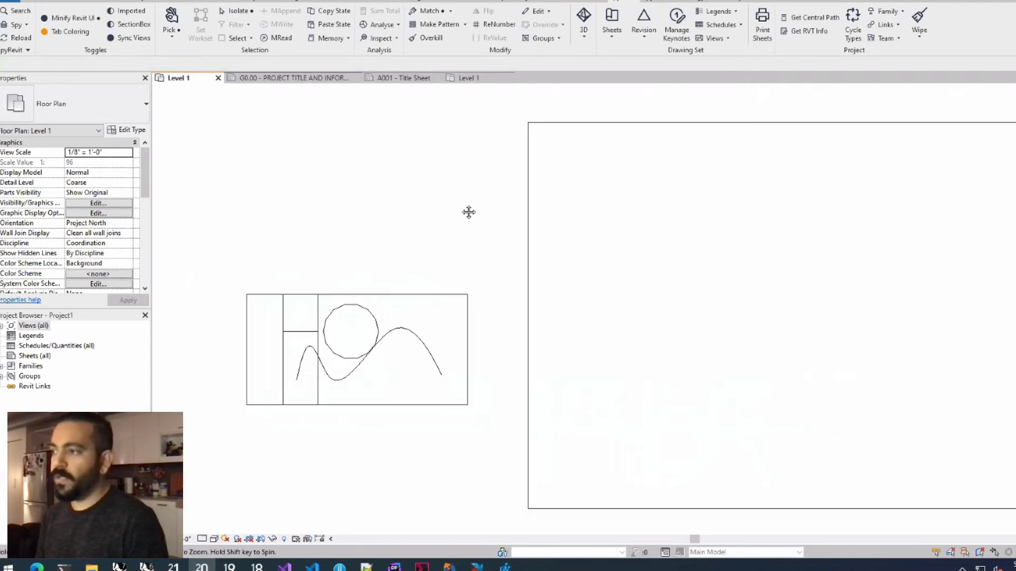
scroll(461, 207, down, 1)
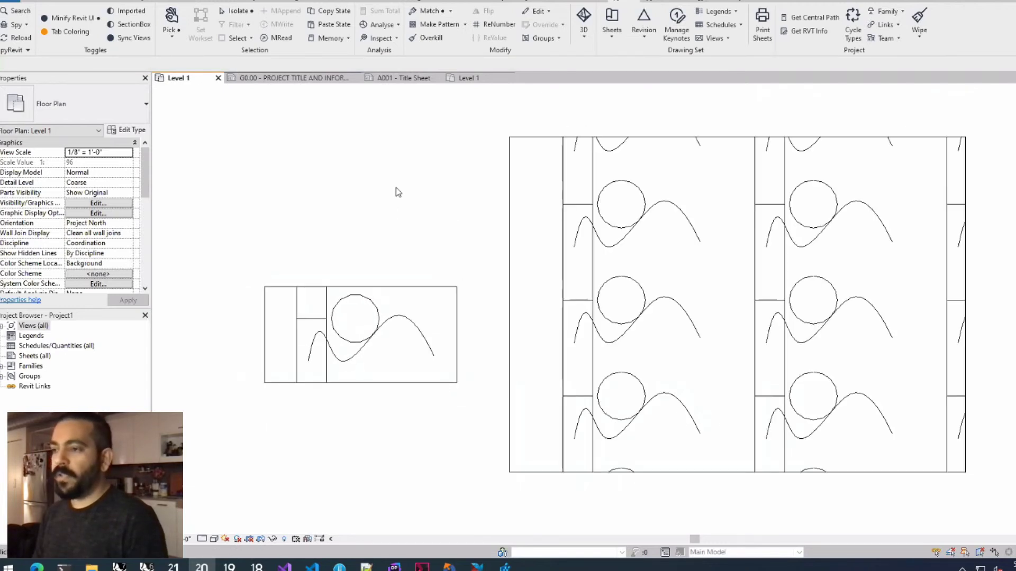
Draw a rectangular filled region of about 1.83 SF above the pattern sketch and finish its boundary.
middle_drag(388, 164, 392, 194)
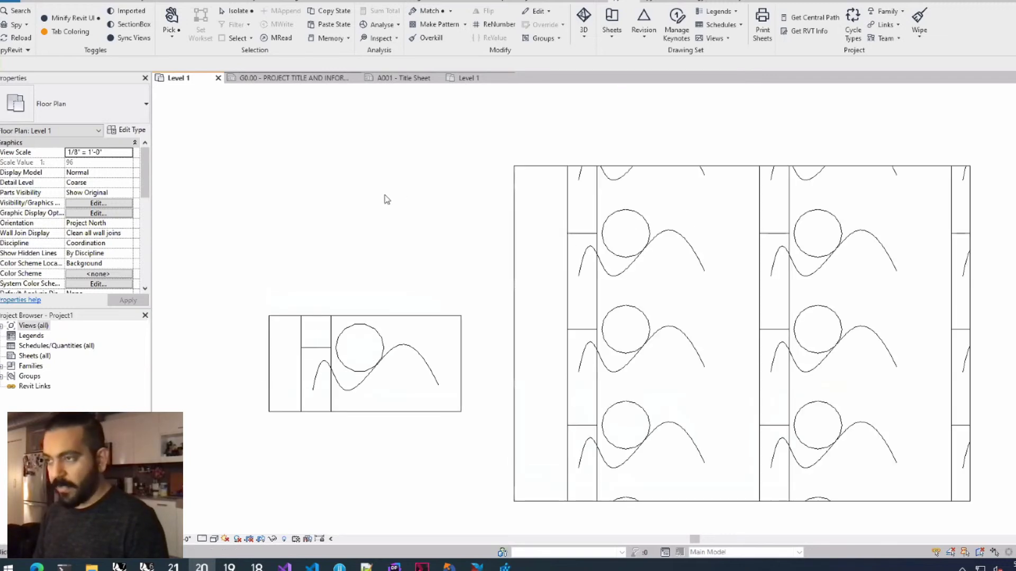
key(f)
key(r)
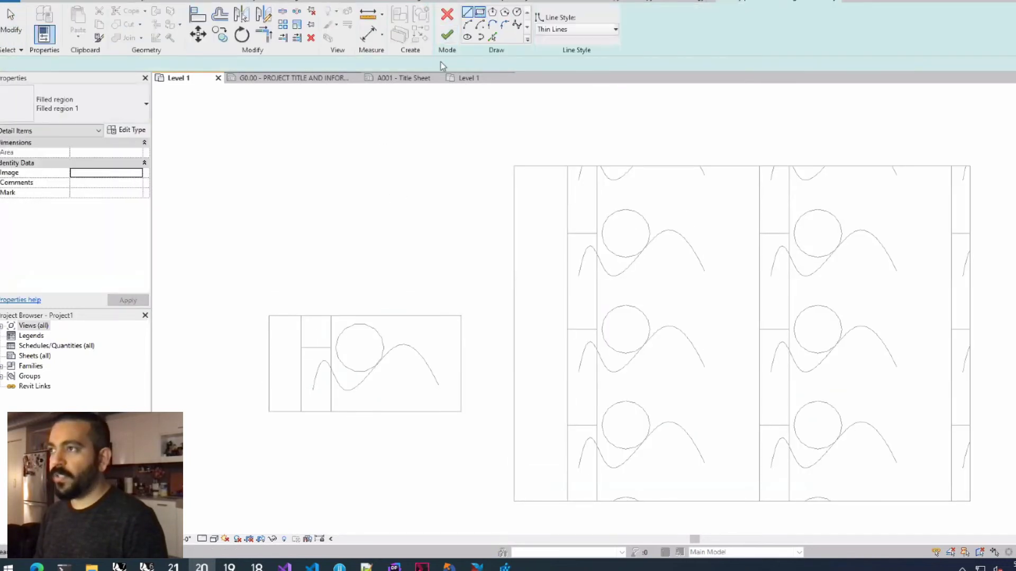
click(411, 237)
click(447, 35)
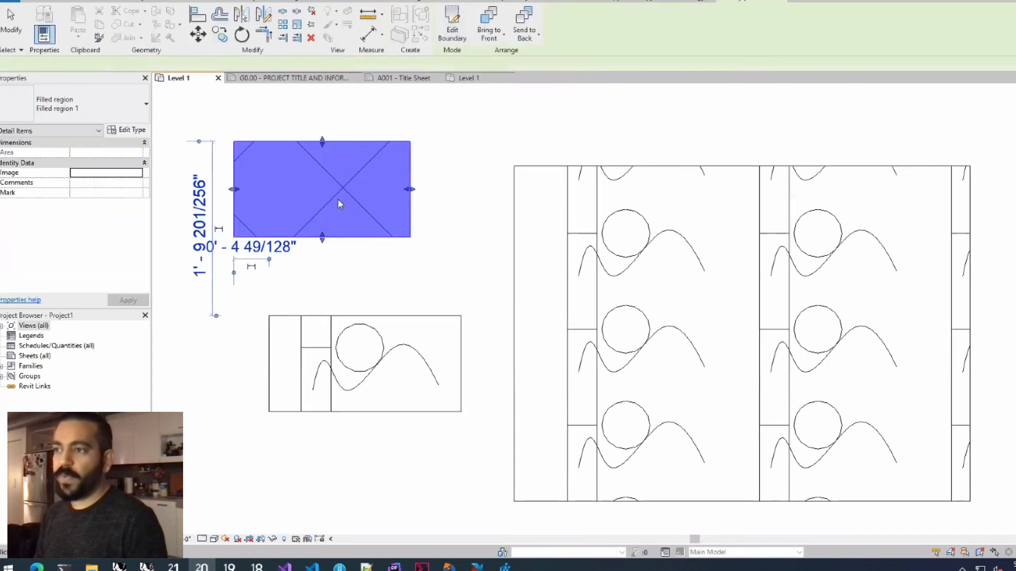
Move the new filled region onto the pattern sketch and stretch it to match the sketch's rectangle.
click(347, 216)
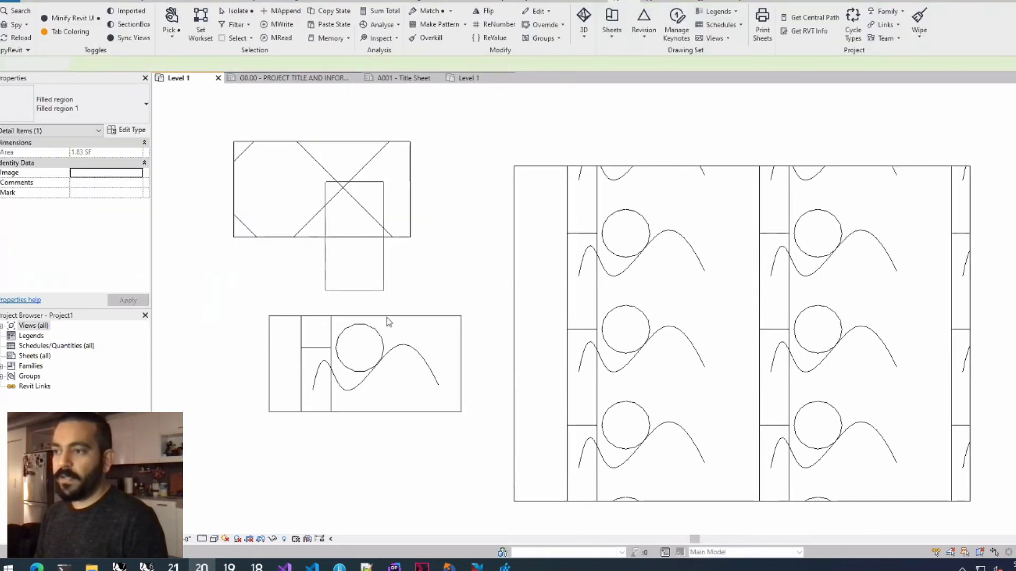
click(347, 237)
click(384, 412)
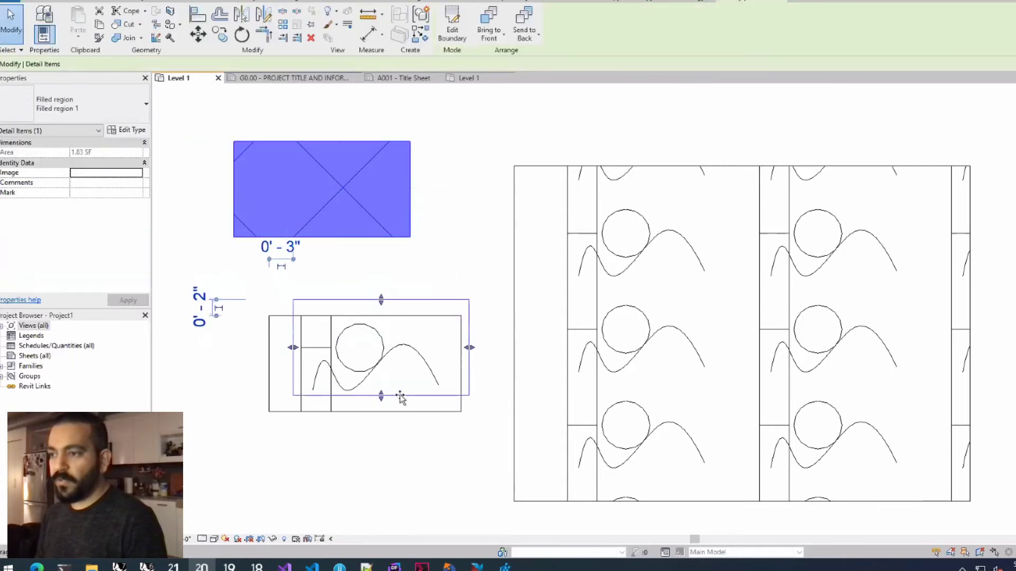
drag(385, 409, 384, 411)
drag(445, 364, 462, 365)
Update Custom Pattern with Make Pattern from the sketch lines plus the filled region, picking the rectangle's corners as the boundary.
drag(443, 329, 288, 396)
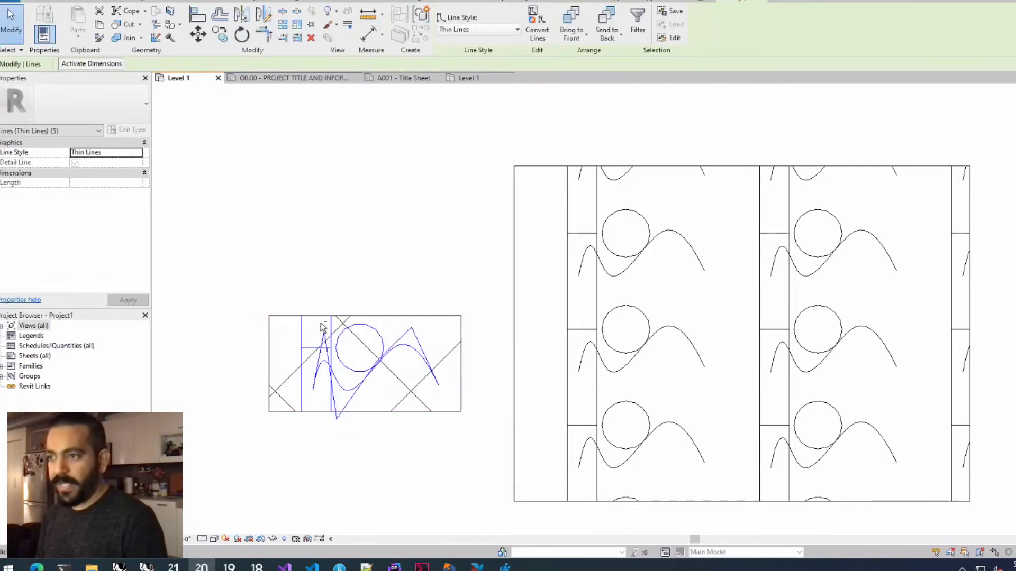
ctrl+click(288, 340)
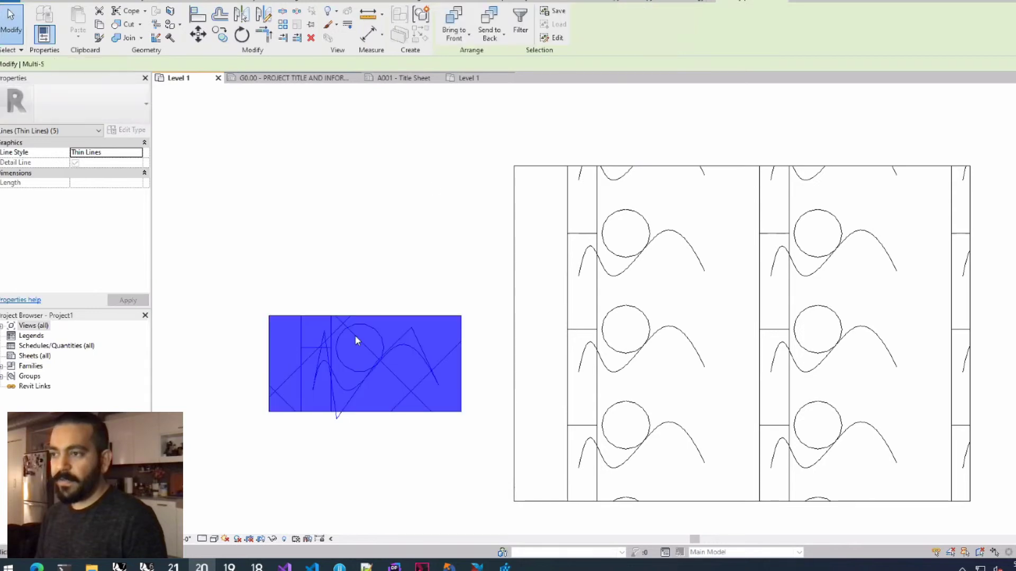
click(622, 1)
click(438, 24)
click(616, 178)
click(477, 193)
click(513, 382)
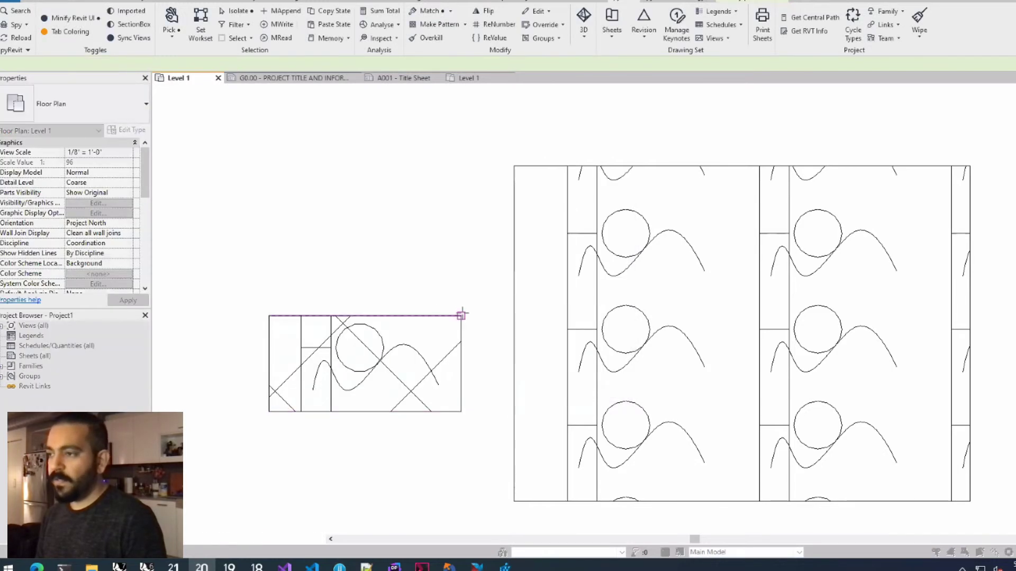
click(461, 272)
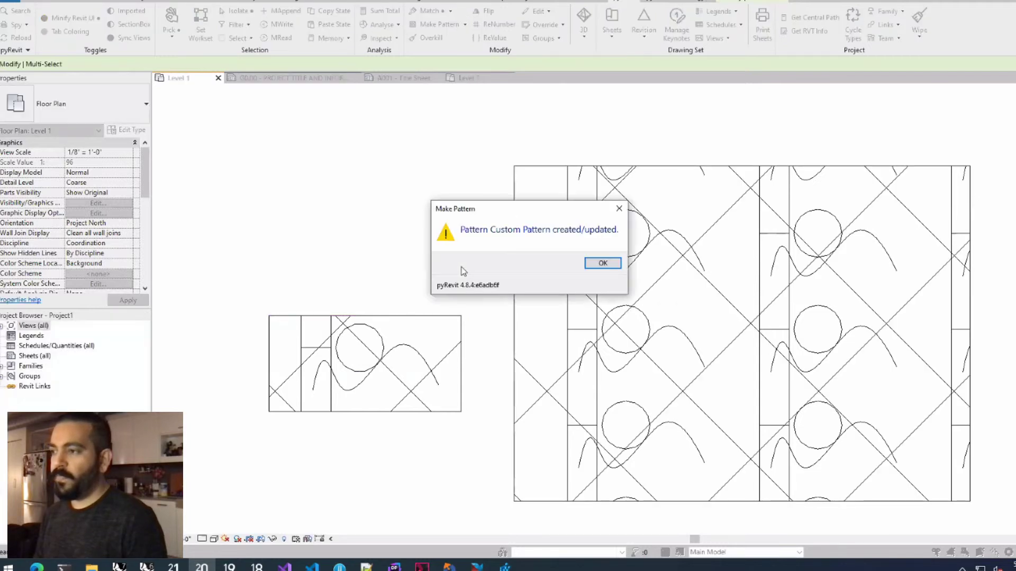
click(602, 264)
click(602, 263)
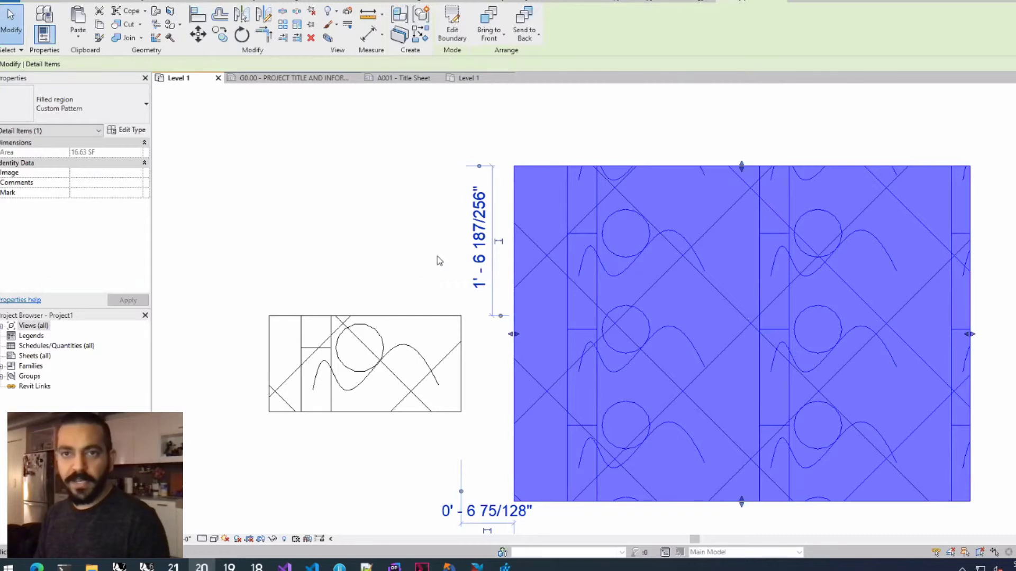
key(Escape)
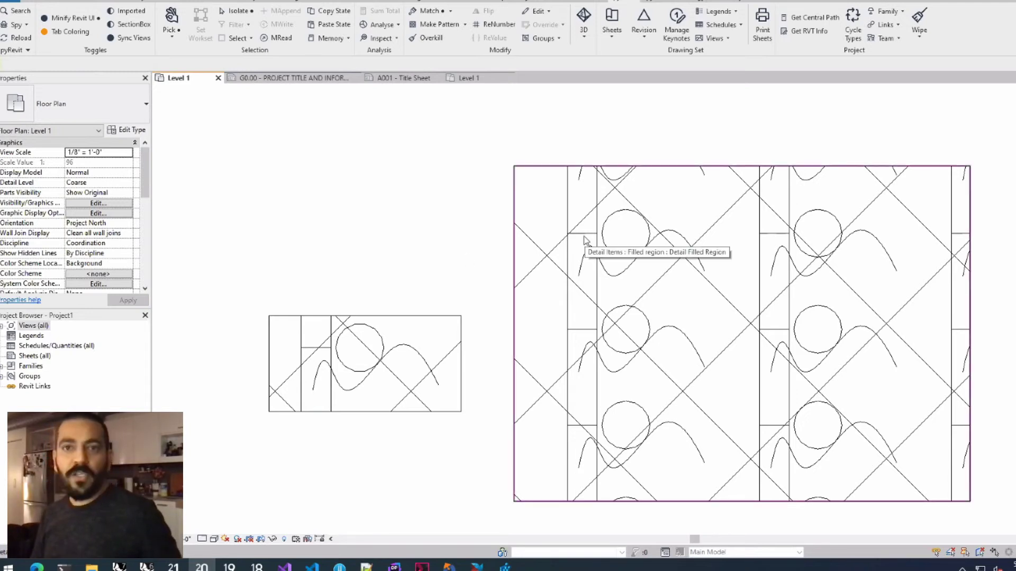
click(609, 180)
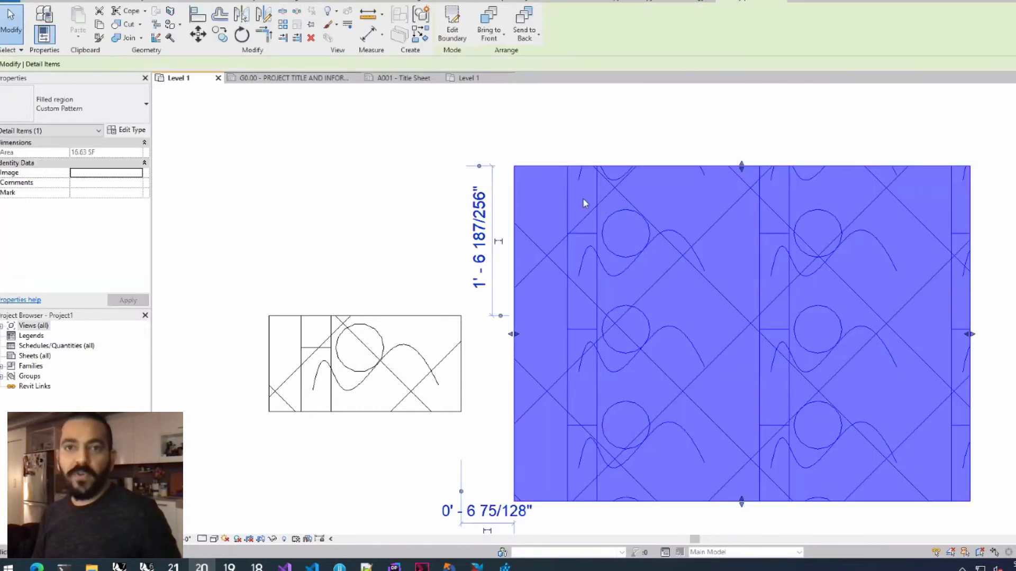
click(636, 1)
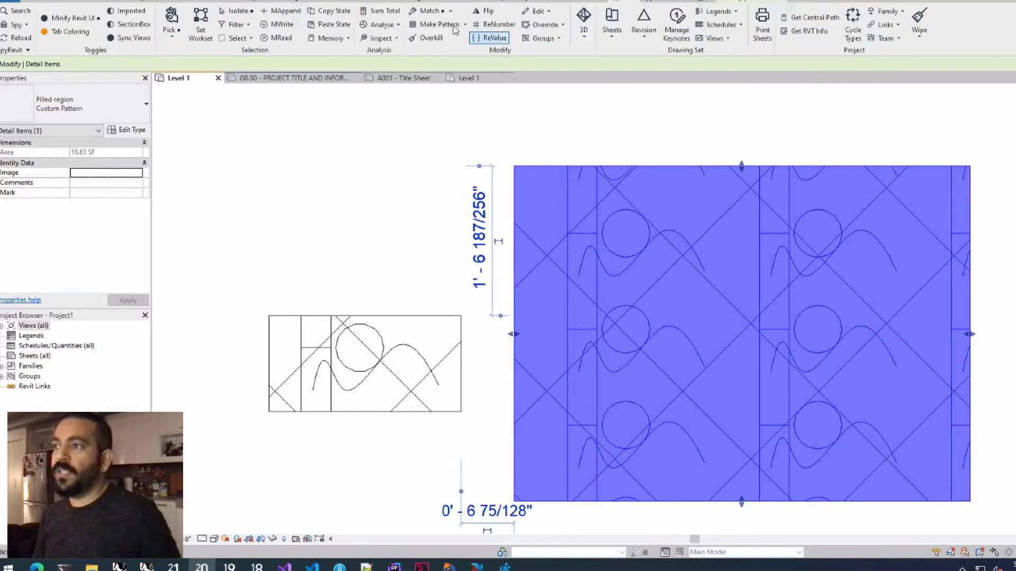
click(434, 25)
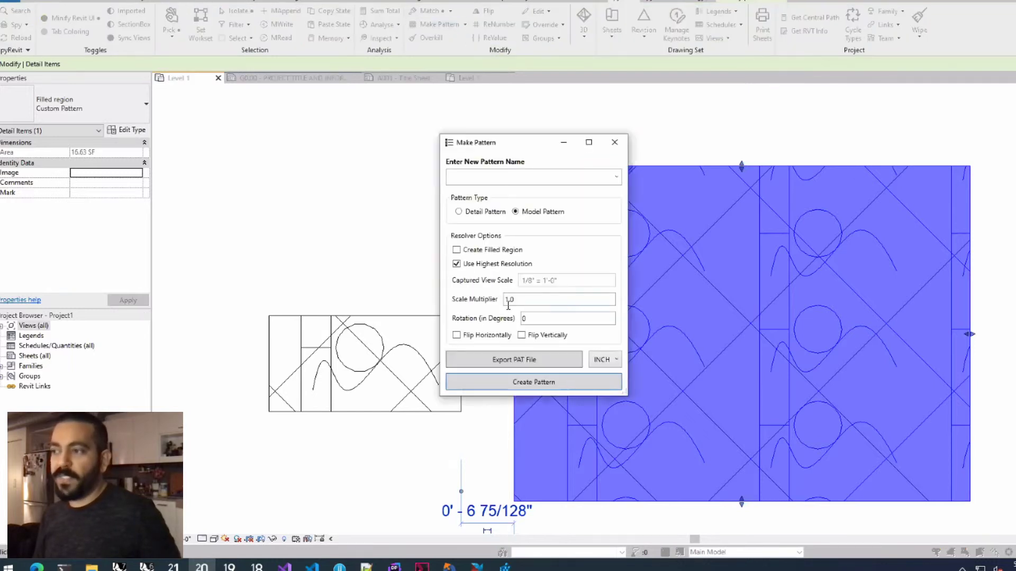
click(615, 143)
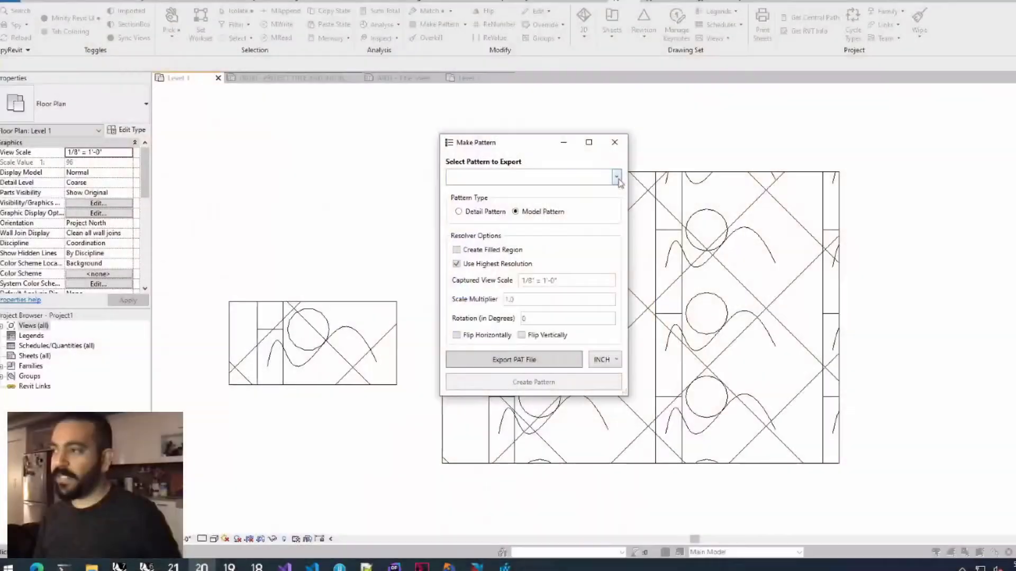
Export the model pattern Custom Pattern as a PAT file in inches to the Desktop folder.
click(617, 178)
click(487, 191)
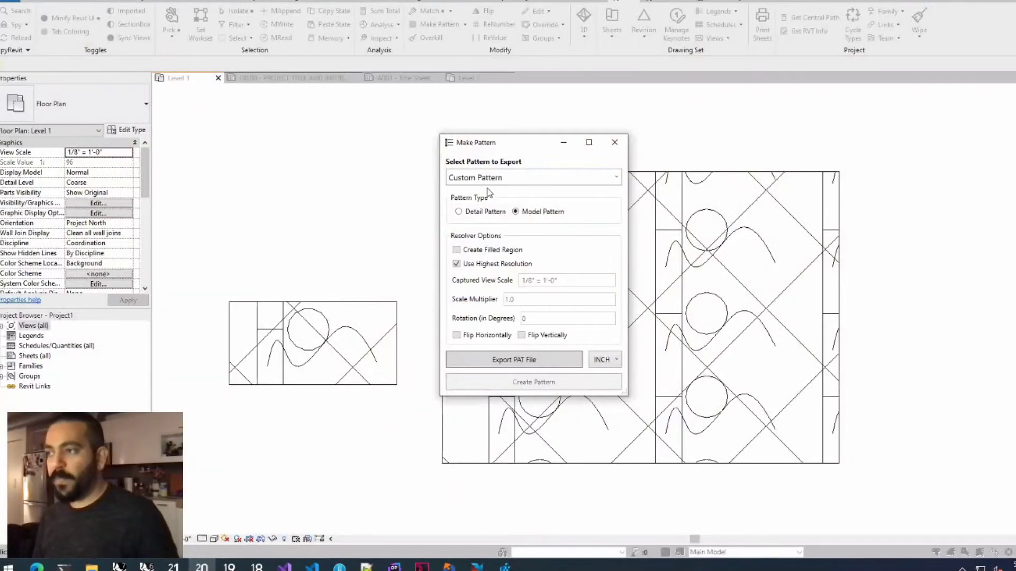
click(529, 360)
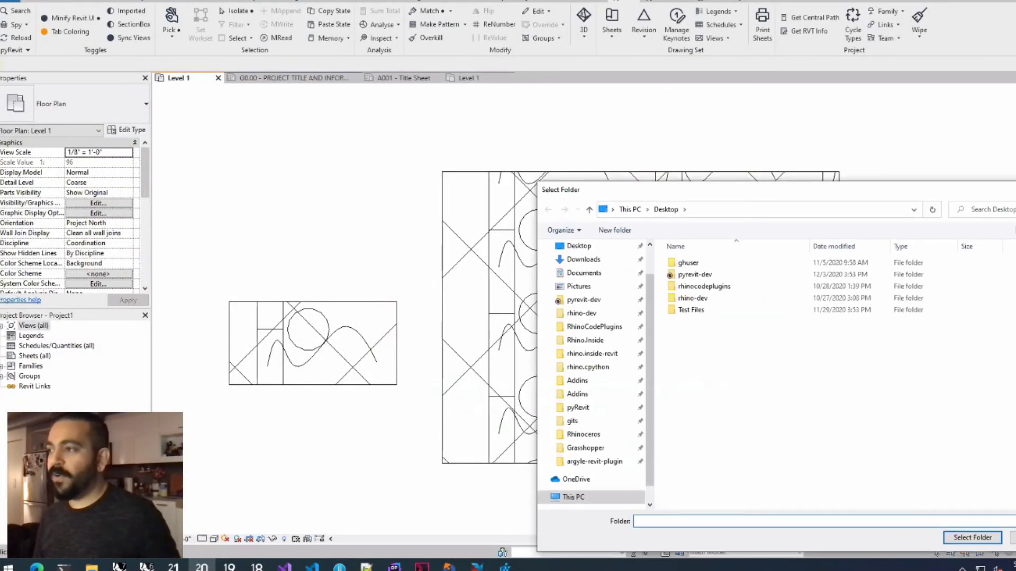
click(439, 220)
click(835, 507)
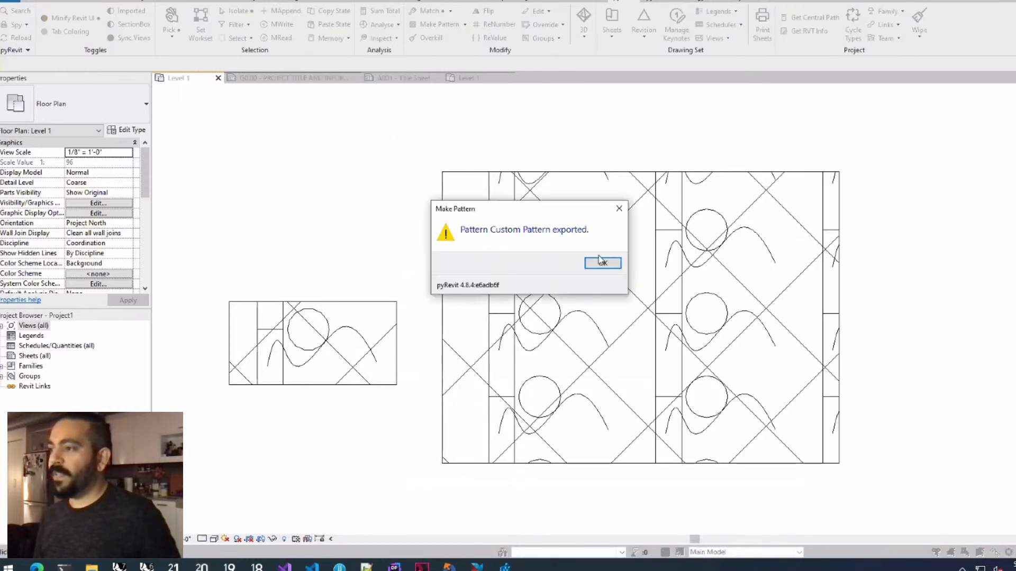
click(604, 263)
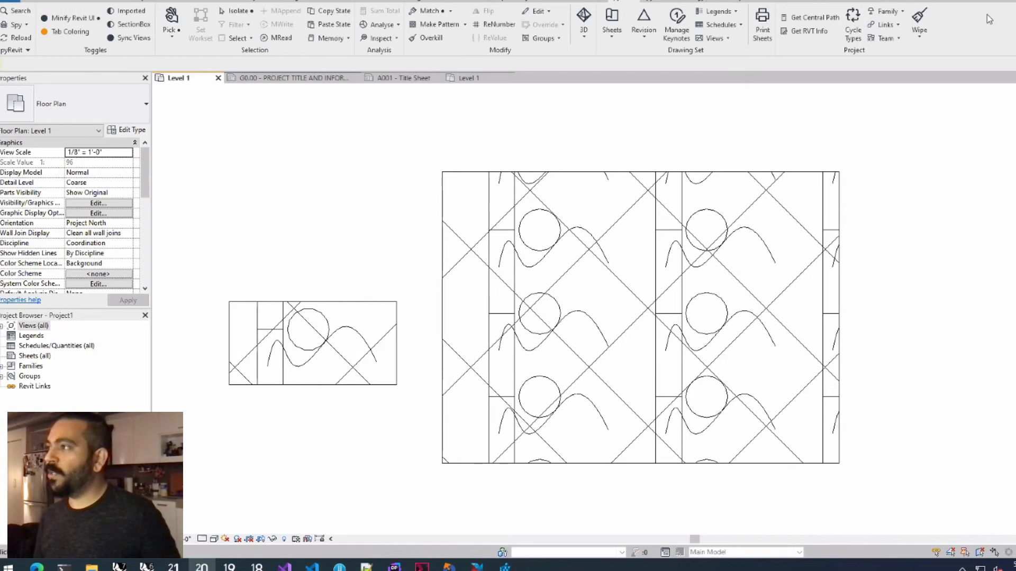
Open the exported Custom Pattern.pat from the desktop in Notepad++ and examine its header and line definitions.
key(super+d)
right_click(28, 174)
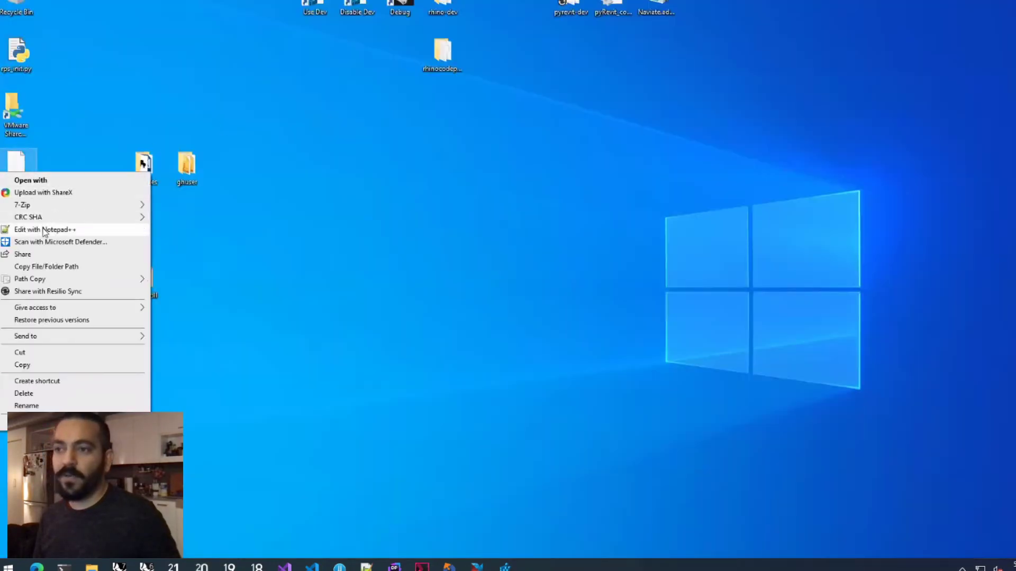
click(335, 174)
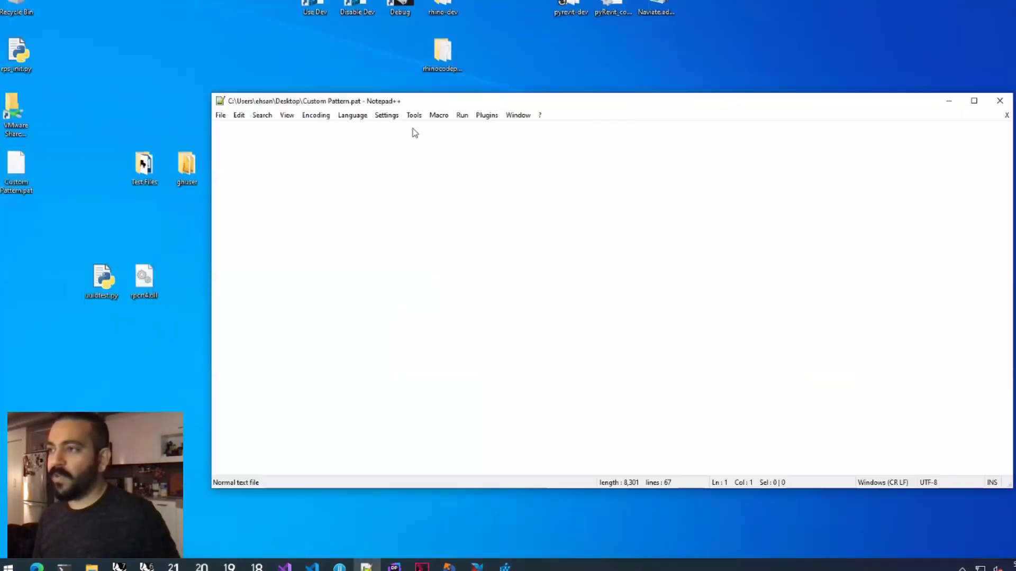
scroll(460, 286, down, 12)
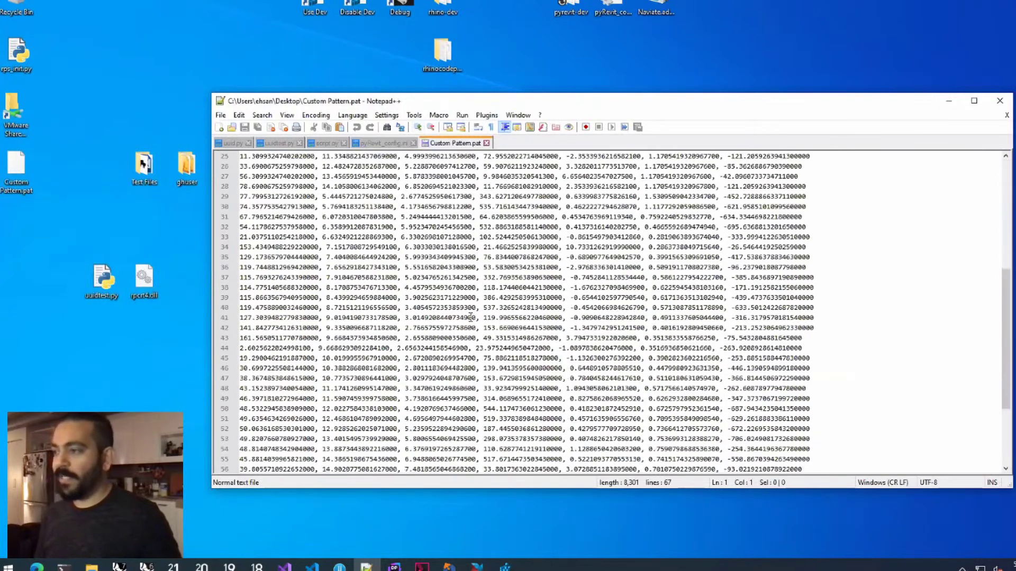
scroll(470, 316, up, 10)
scroll(471, 316, up, 2)
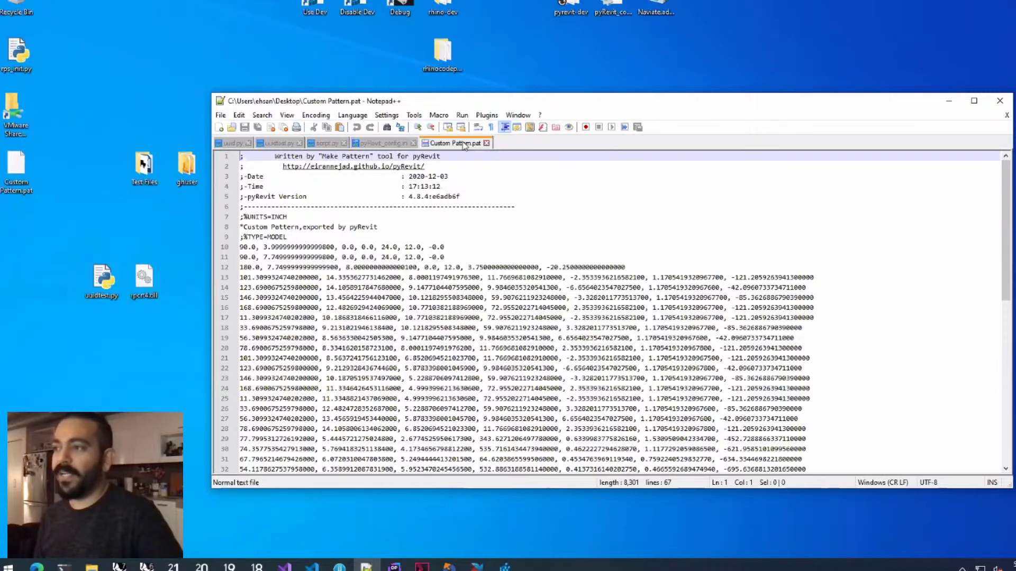
click(1007, 115)
click(947, 101)
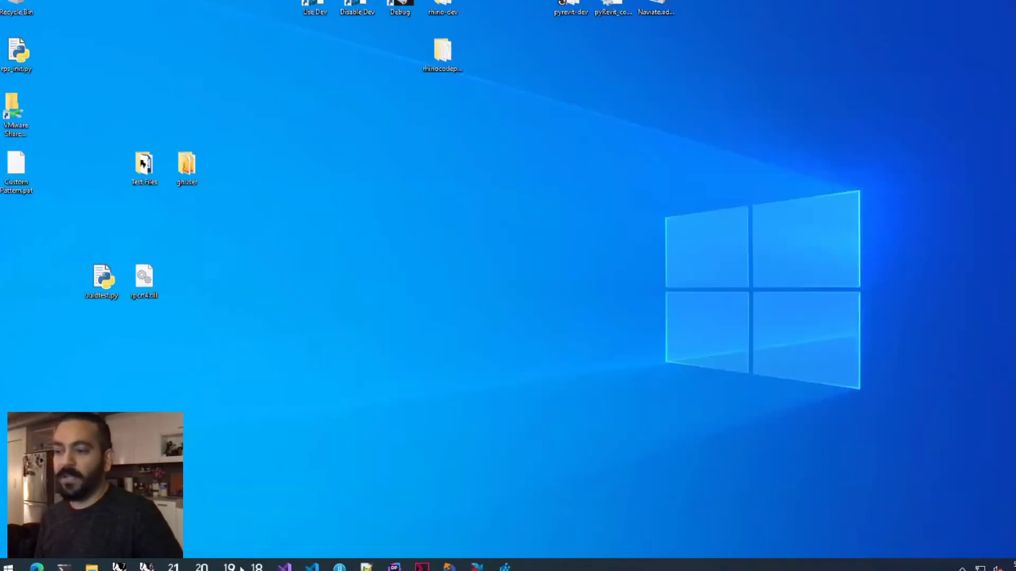
key(alt+Tab)
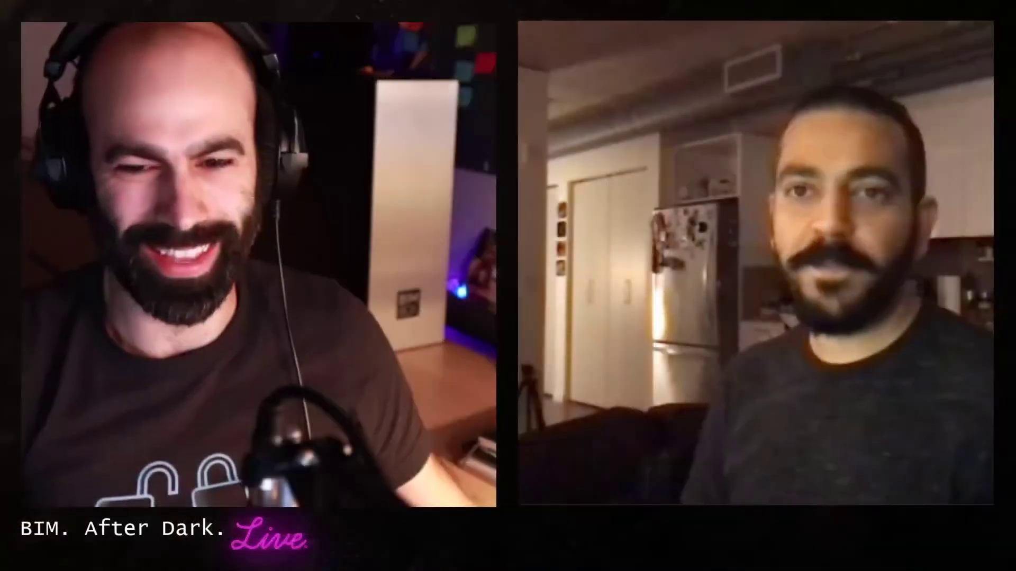
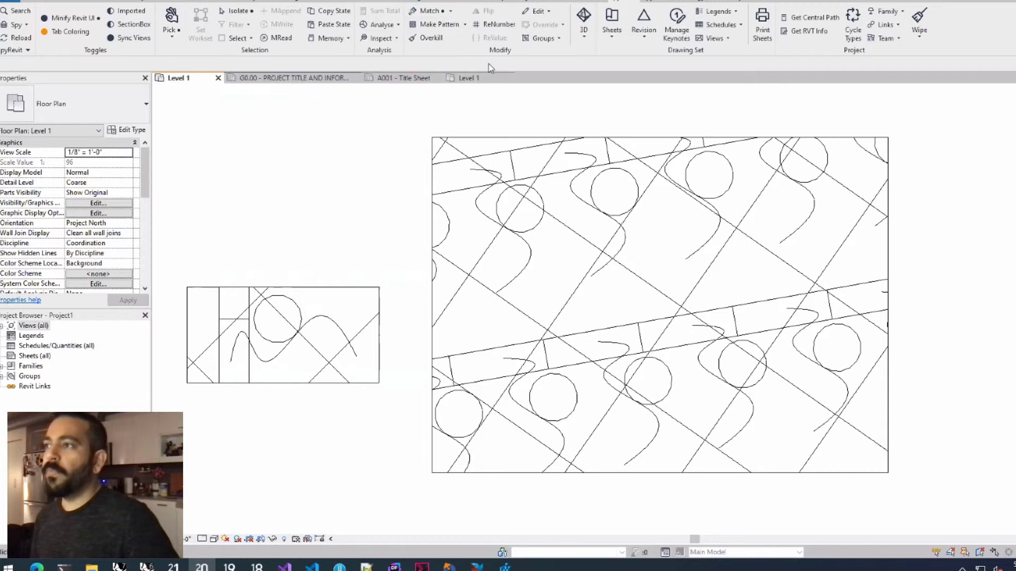
Place two aligned dimensions across the sketch rectangle's width, one above it and one below it.
click(607, 33)
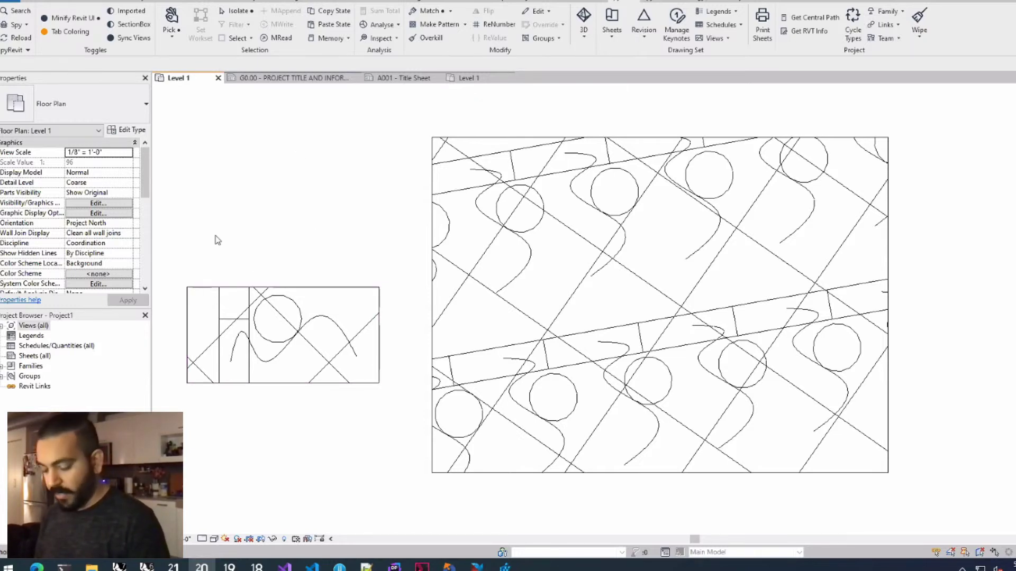
key(d)
key(i)
click(378, 306)
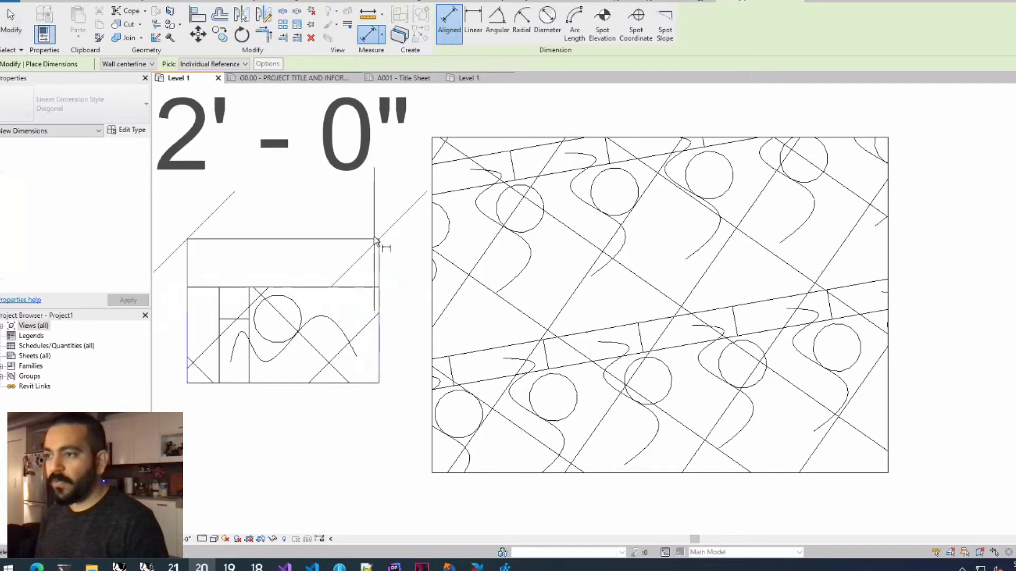
click(375, 240)
scroll(375, 241, down, 4)
click(342, 402)
key(Escape)
key(Escape)
Add the text "VIF" below the value of the upper dimension.
click(343, 205)
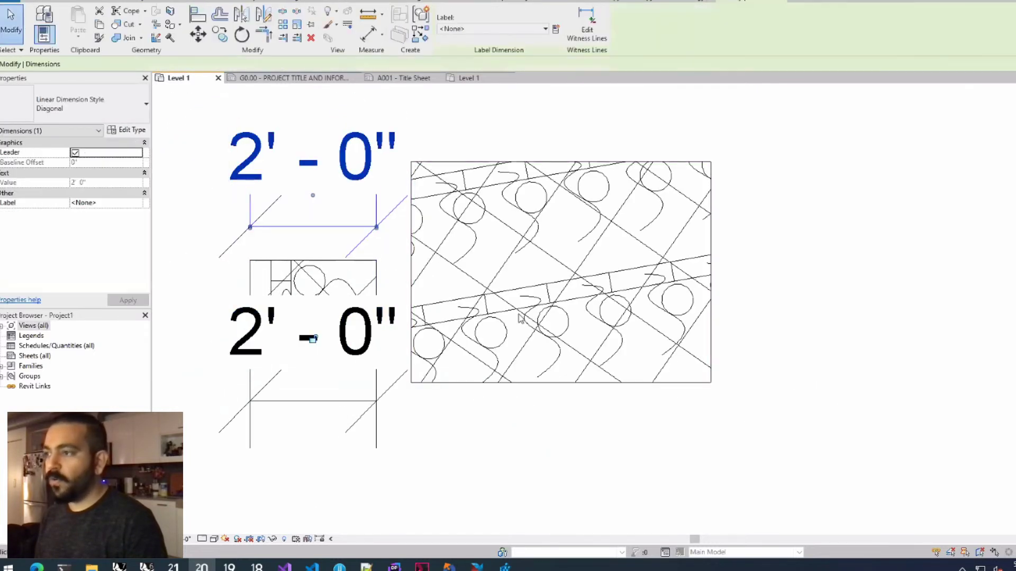
double_click(313, 158)
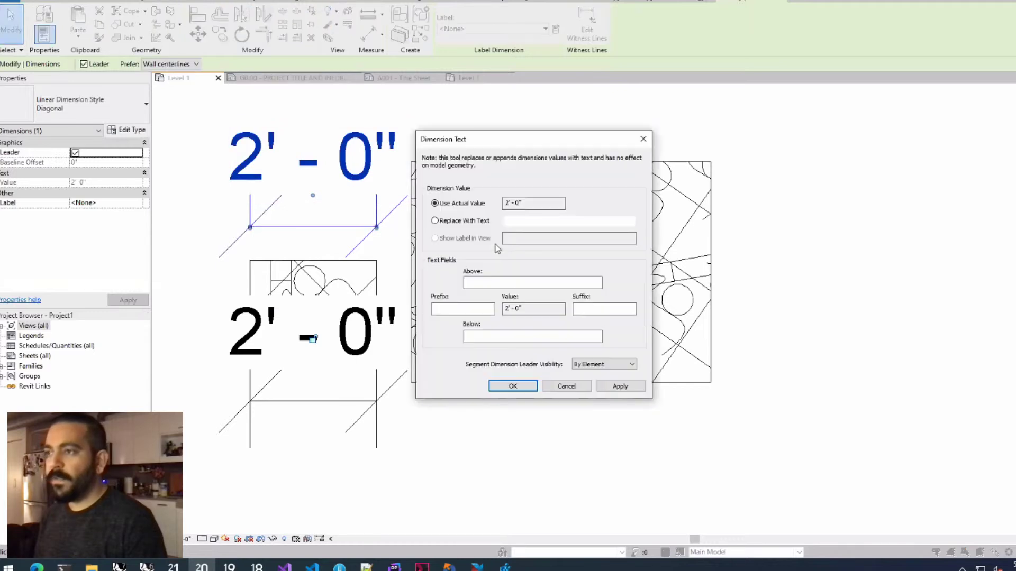
click(512, 334)
text(VF)
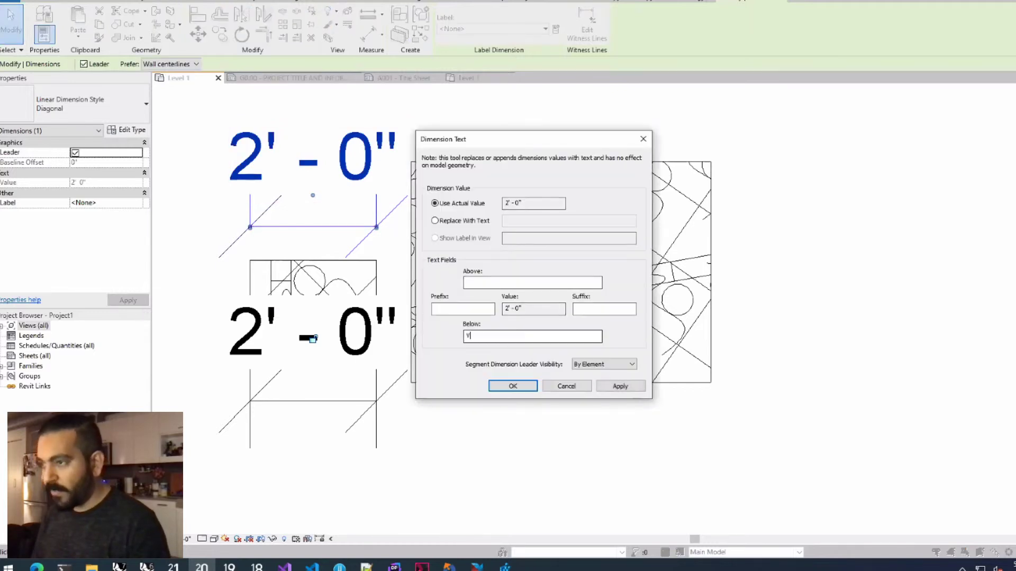
click(526, 386)
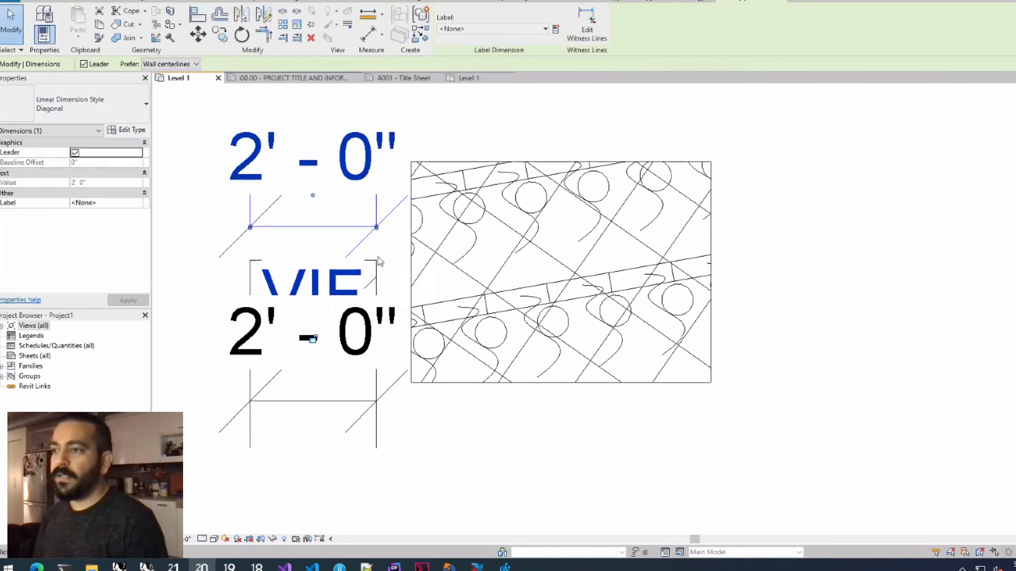
Match the upper dimension's VIF text override onto the lower 2' - 0" dimension.
middle_drag(350, 228, 367, 273)
scroll(365, 129, down, 4)
click(483, 154)
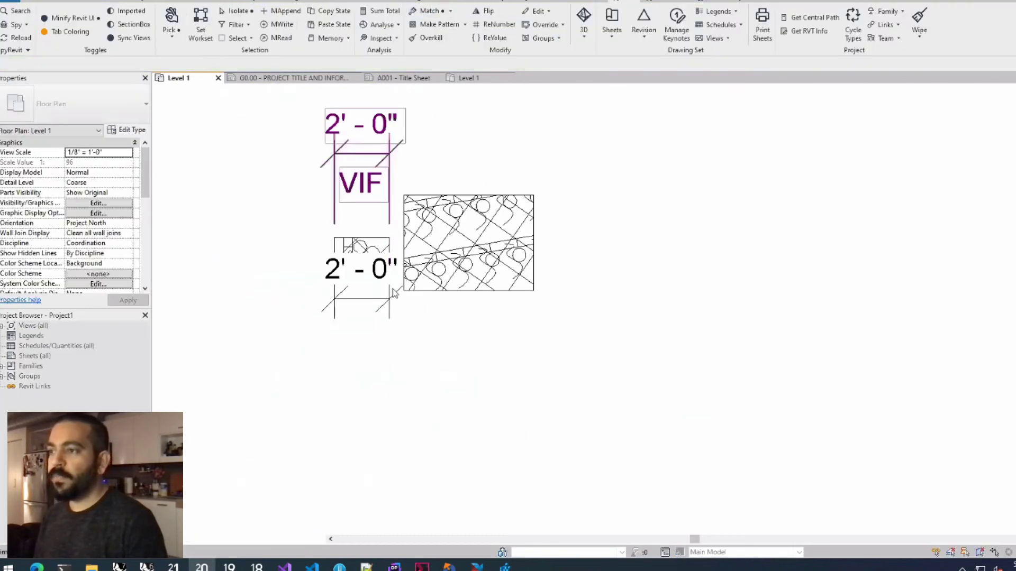
click(419, 308)
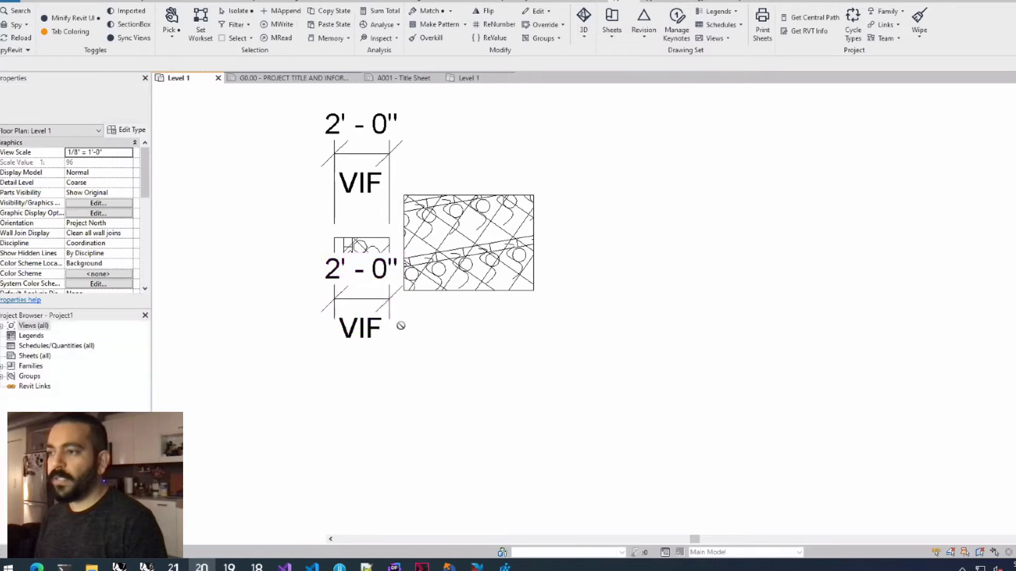
Move the lower dimension down so it sits clear below the small filled region.
click(369, 296)
drag(363, 347, 497, 356)
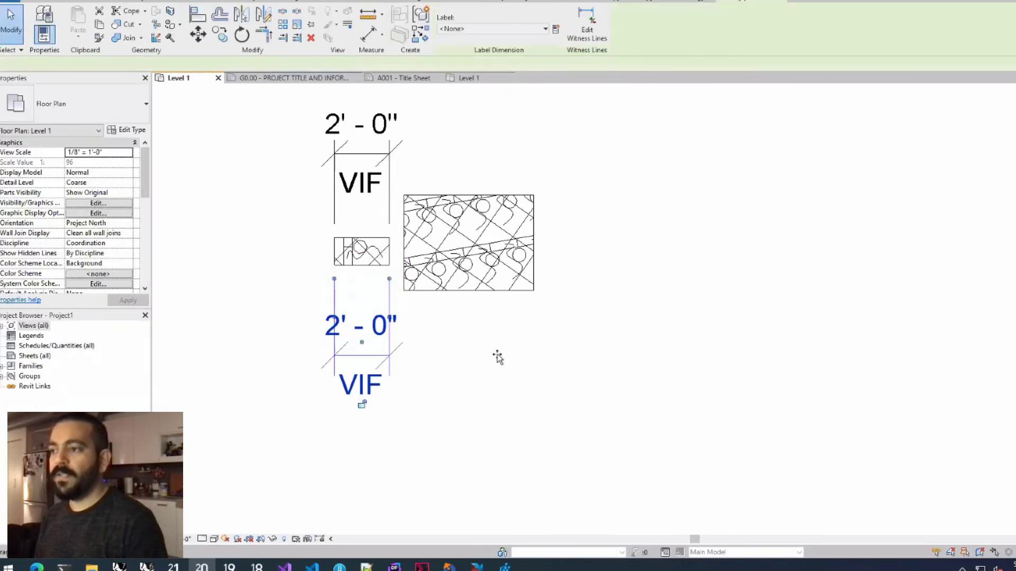
click(498, 359)
Review the graphics and dimension overrides offered in the Match Options and close them without changes.
middle_drag(515, 365, 489, 402)
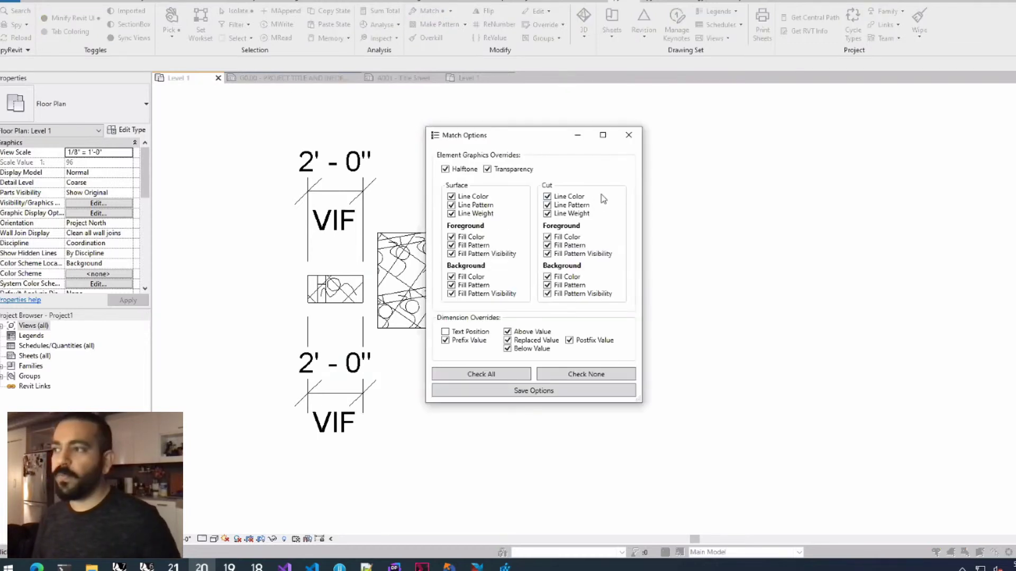
click(629, 135)
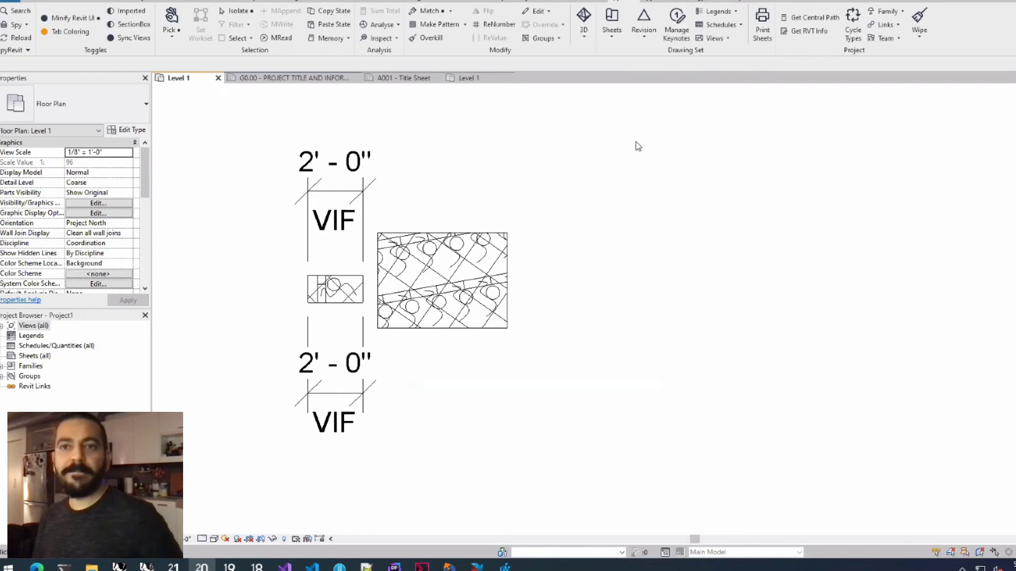
middle_drag(611, 172, 579, 170)
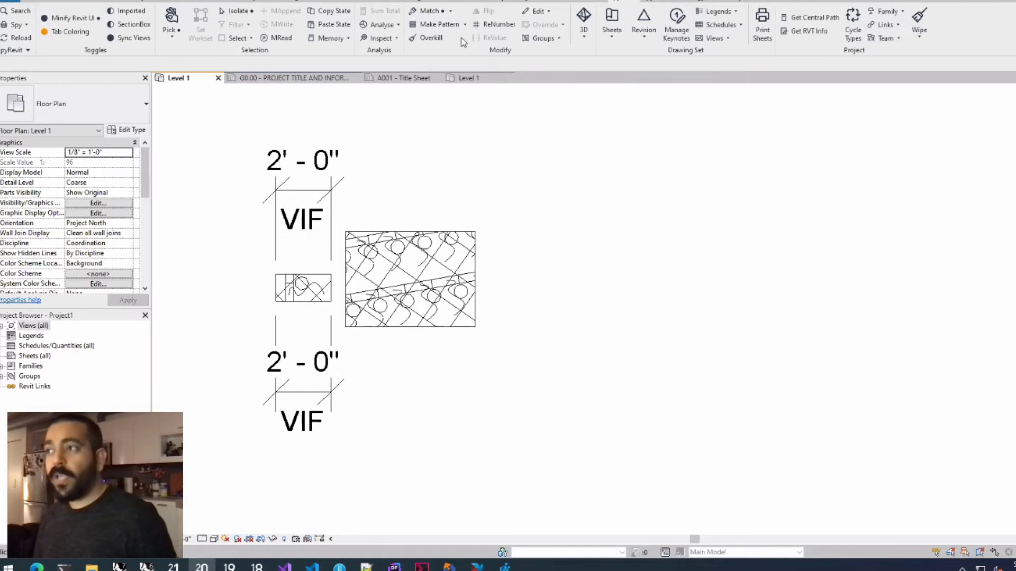
click(325, 194)
click(453, 236)
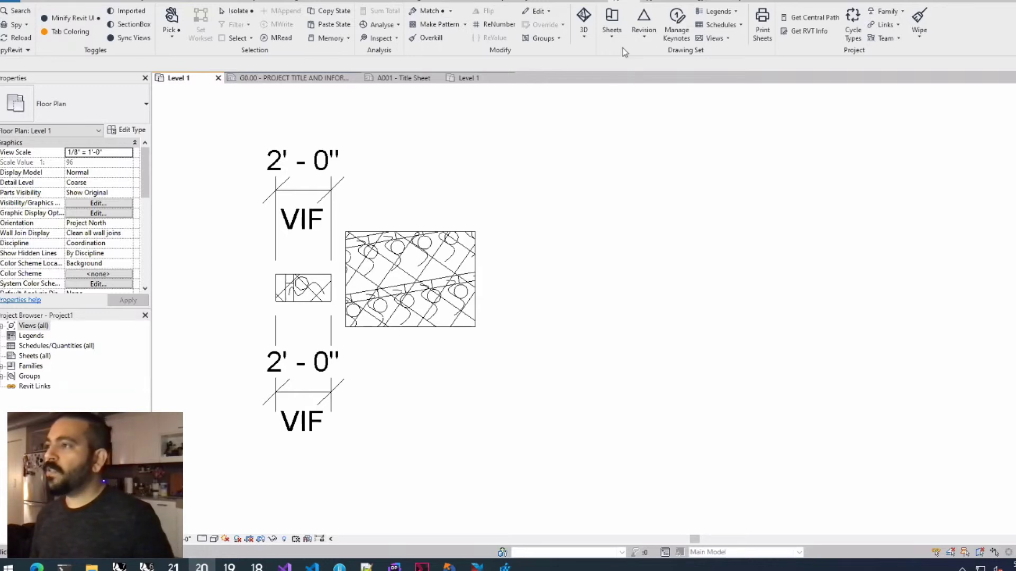
click(612, 23)
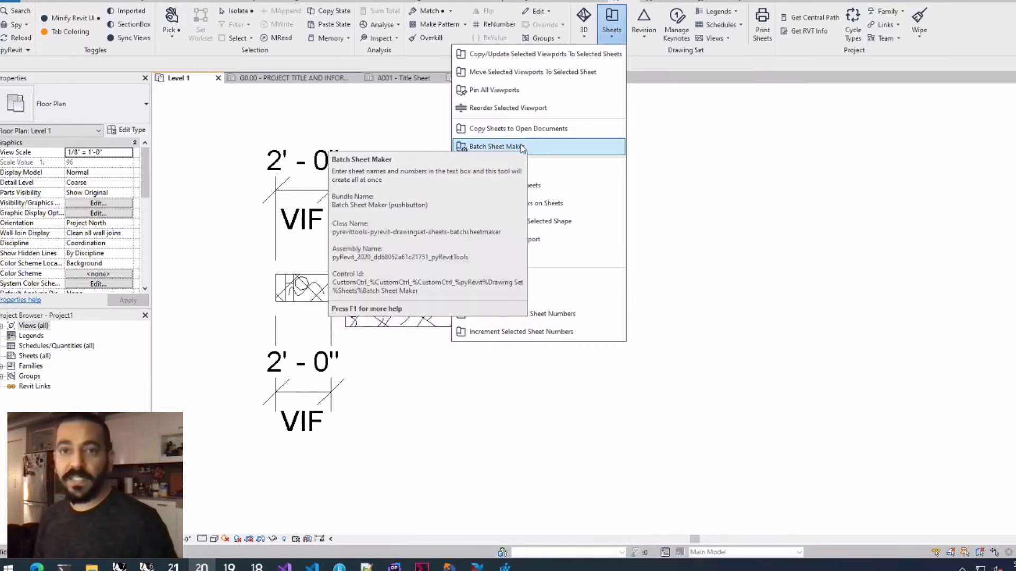
click(643, 24)
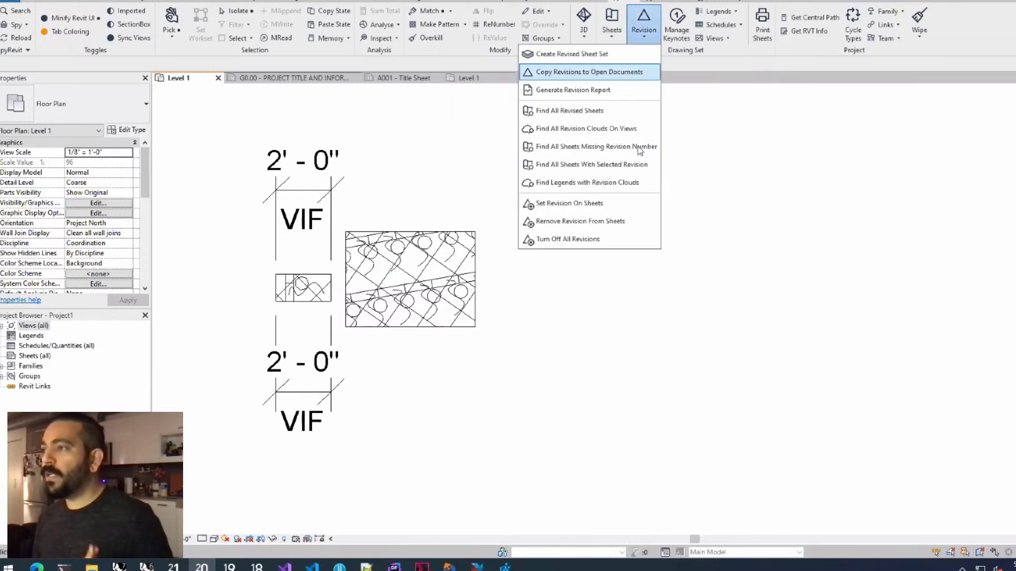
click(739, 70)
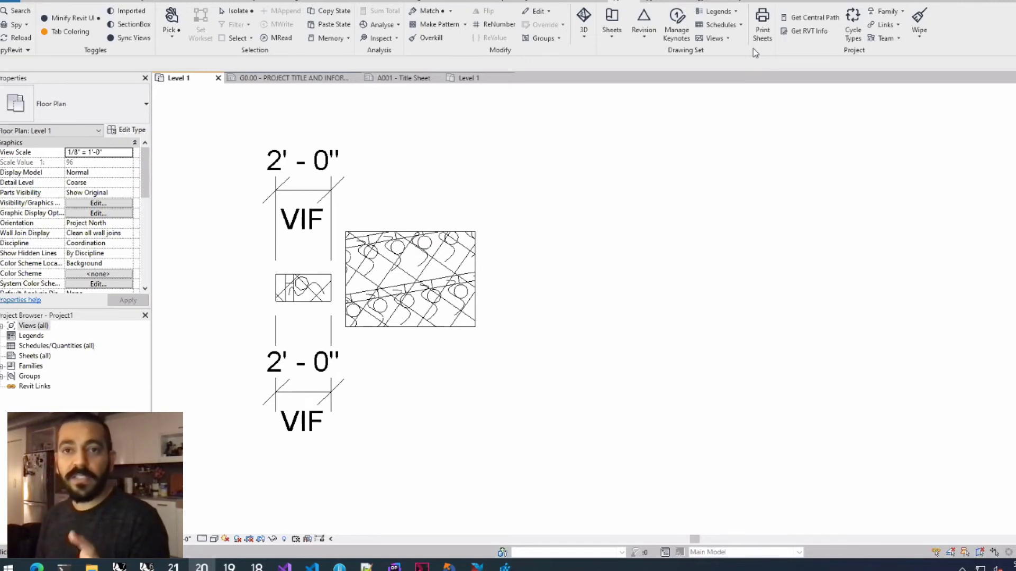
click(677, 22)
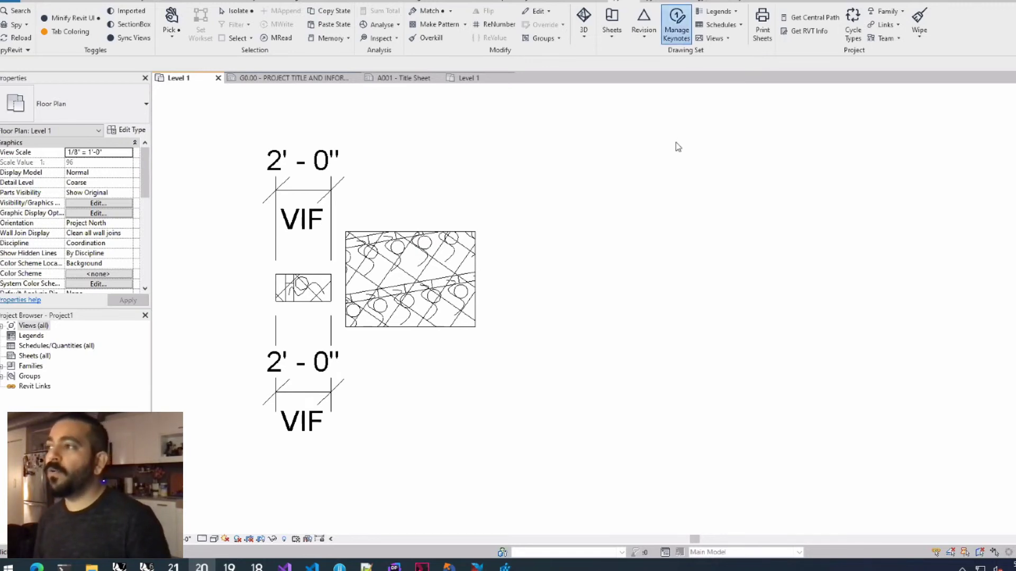
key(Return)
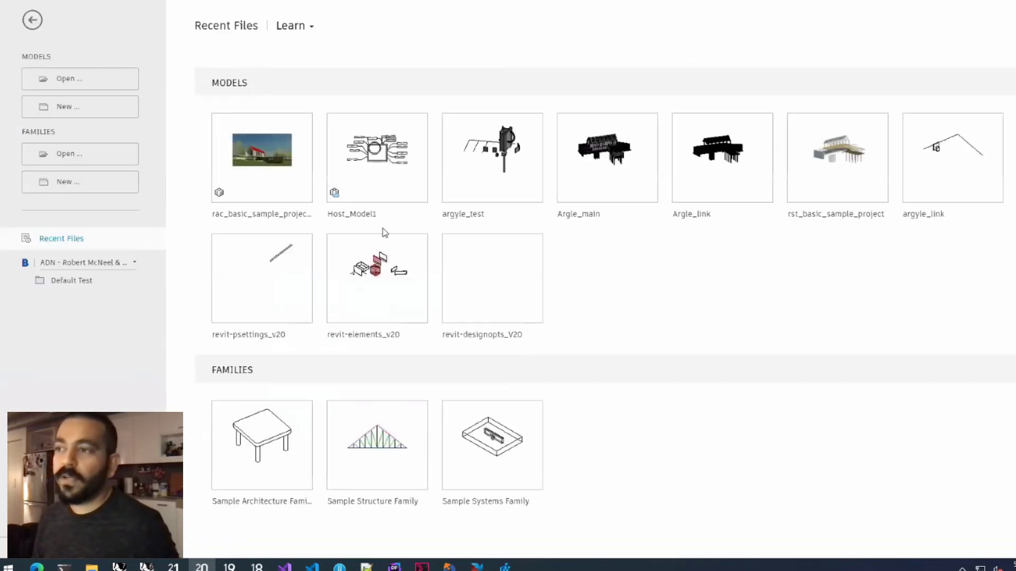
Open the cloud model Host_Model1 from the Project Files folder of the Default Test project on BIM 360.
click(71, 281)
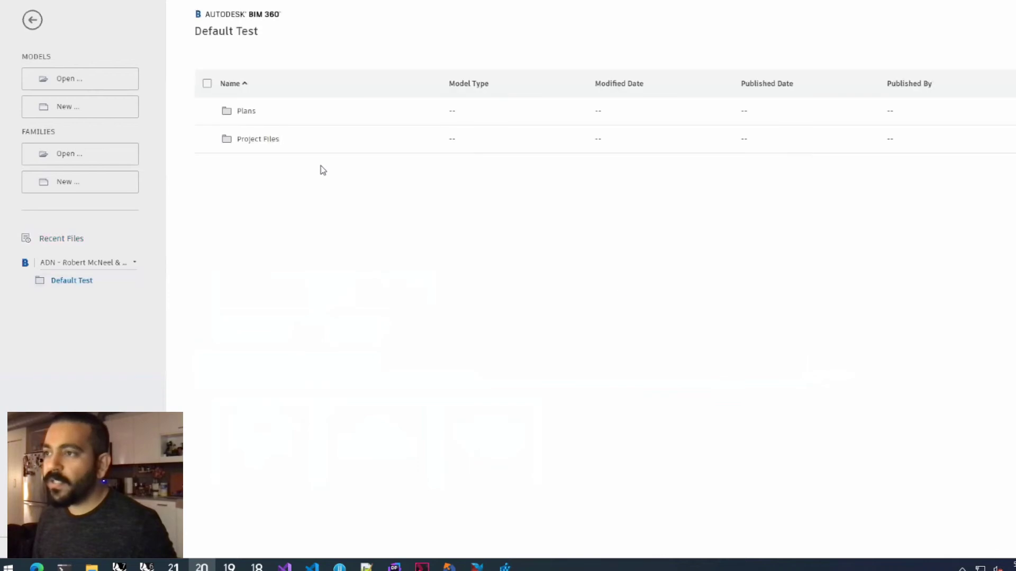
click(256, 141)
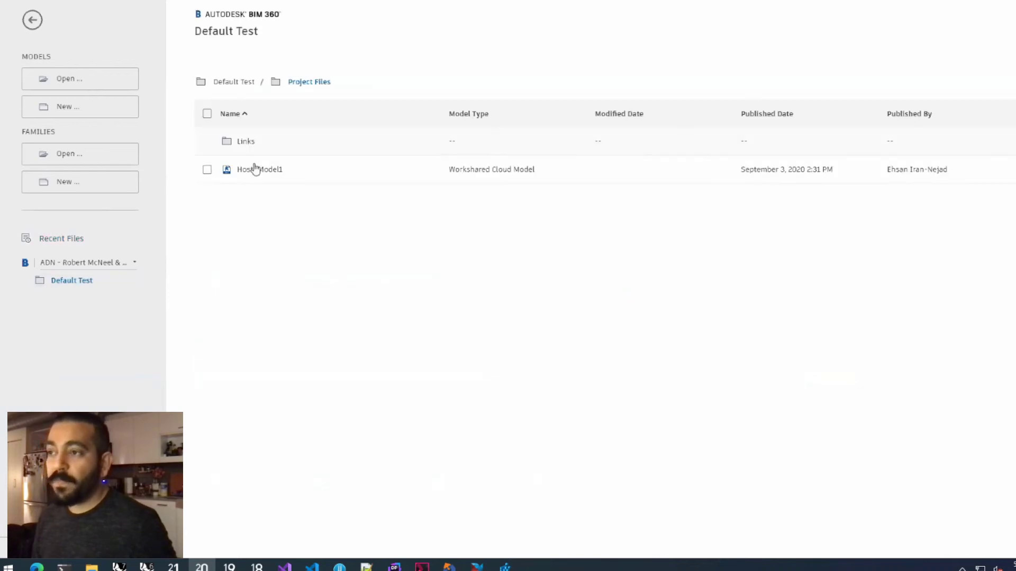
click(257, 170)
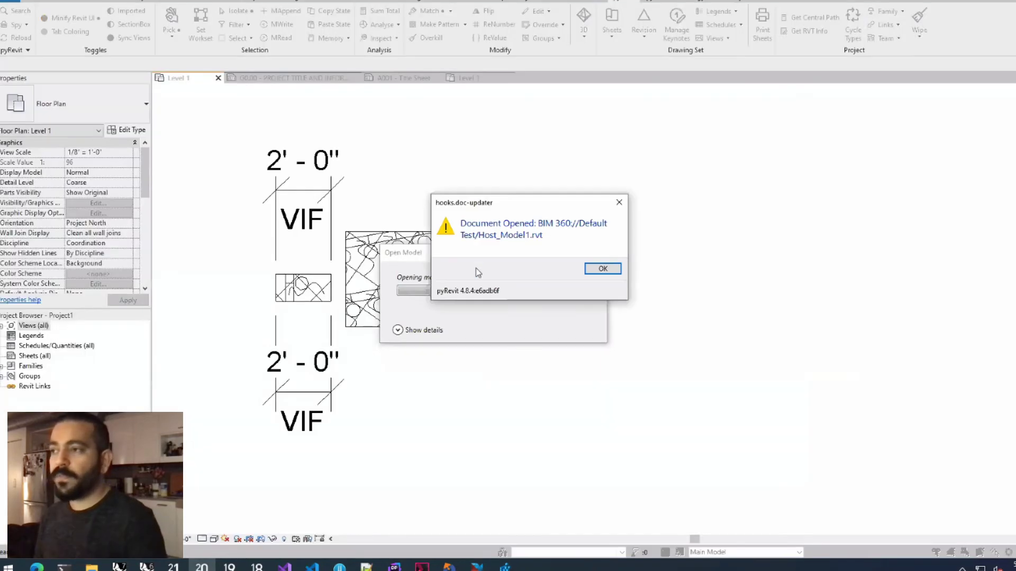
click(601, 268)
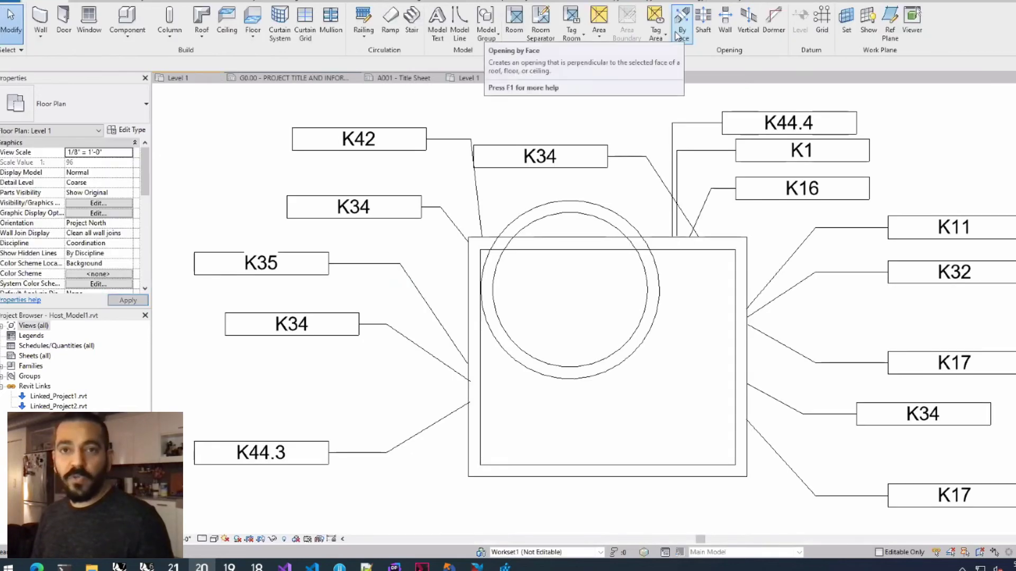
Open the Manage Keynotes tool for Host_Model1 and place its window over the plan.
click(637, 2)
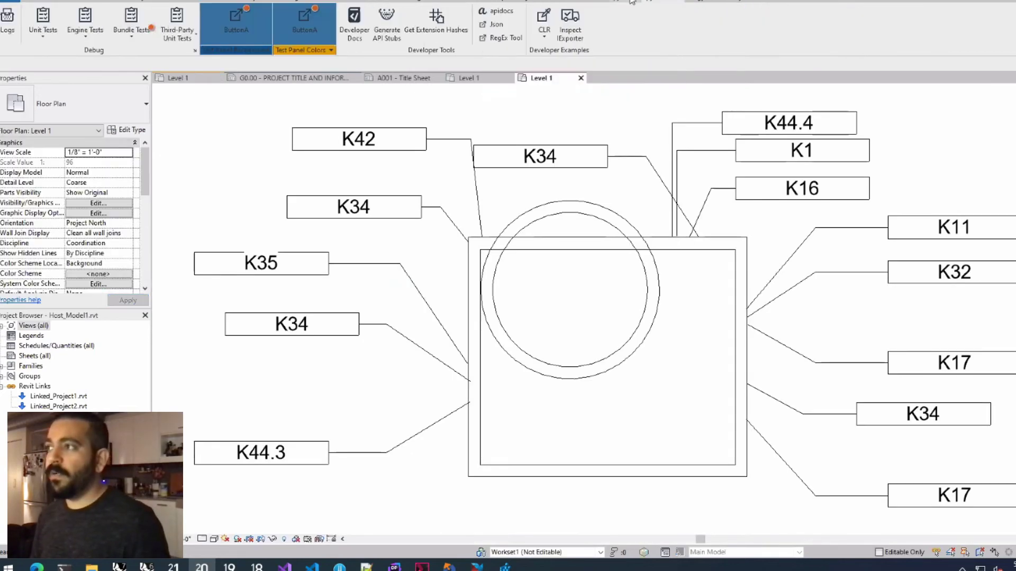
click(648, 2)
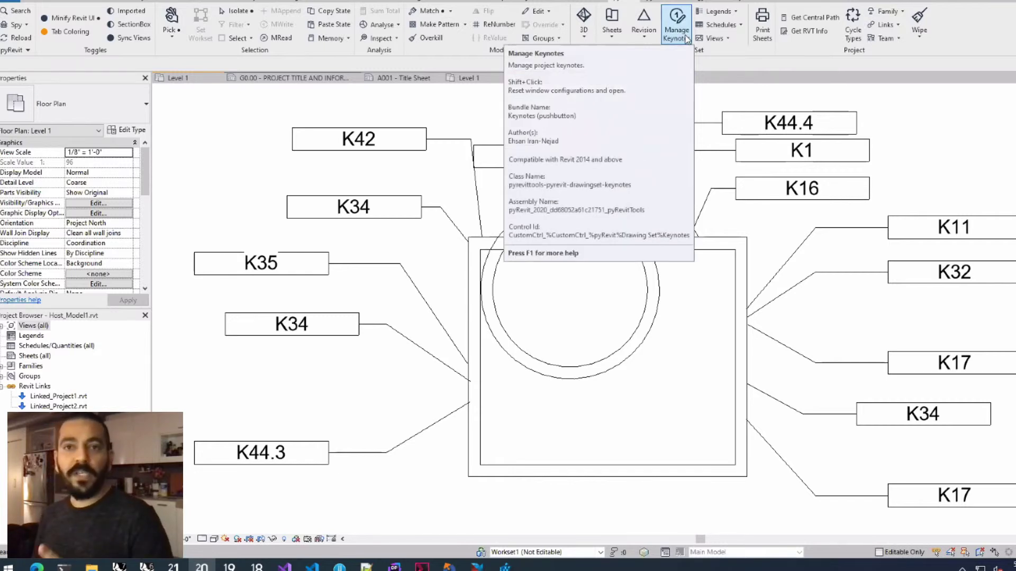
click(683, 31)
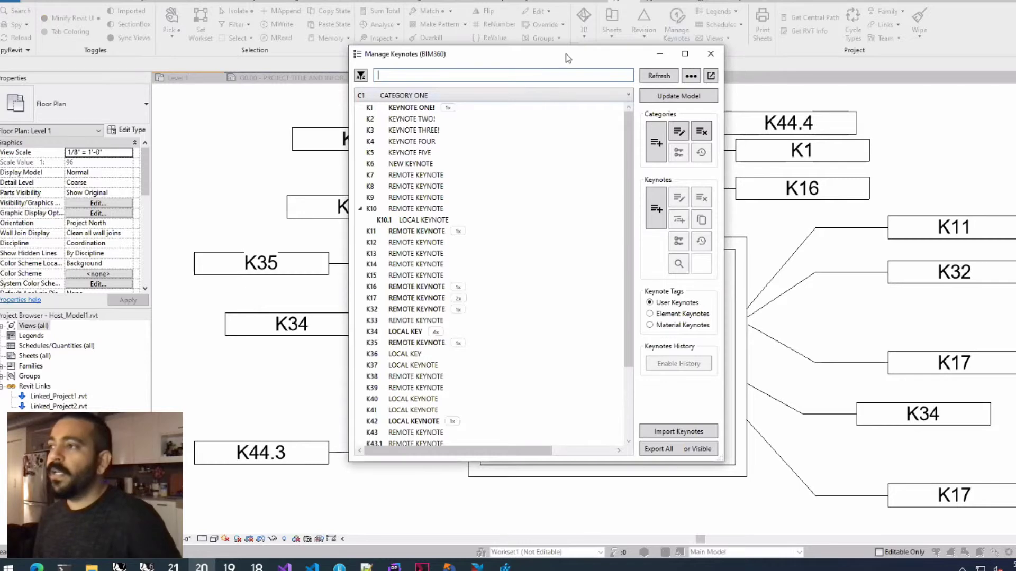
drag(565, 53, 584, 59)
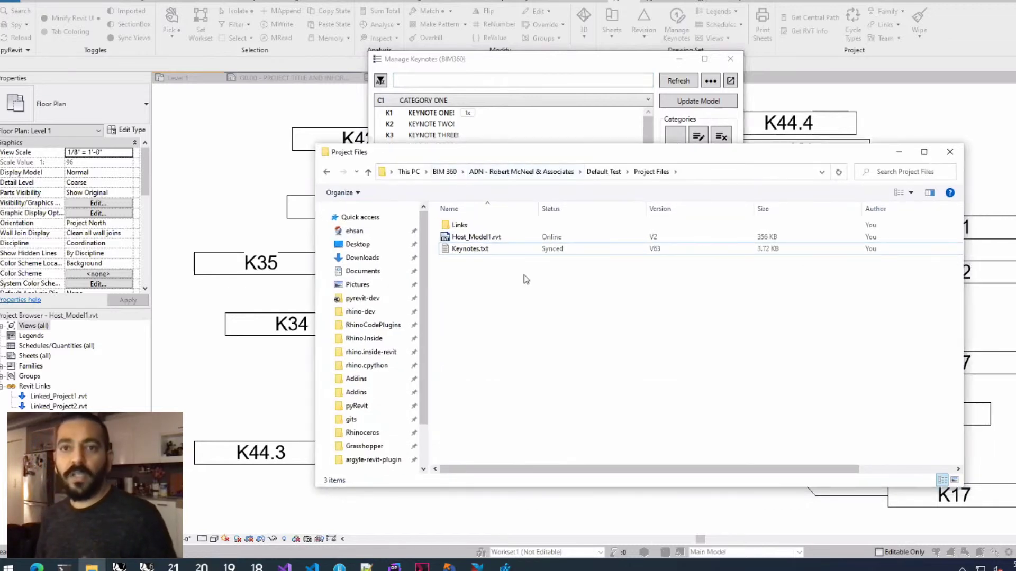
Locate Keynotes.txt in the synced BIM 360 Project Files folder and return to the keynote manager.
click(495, 250)
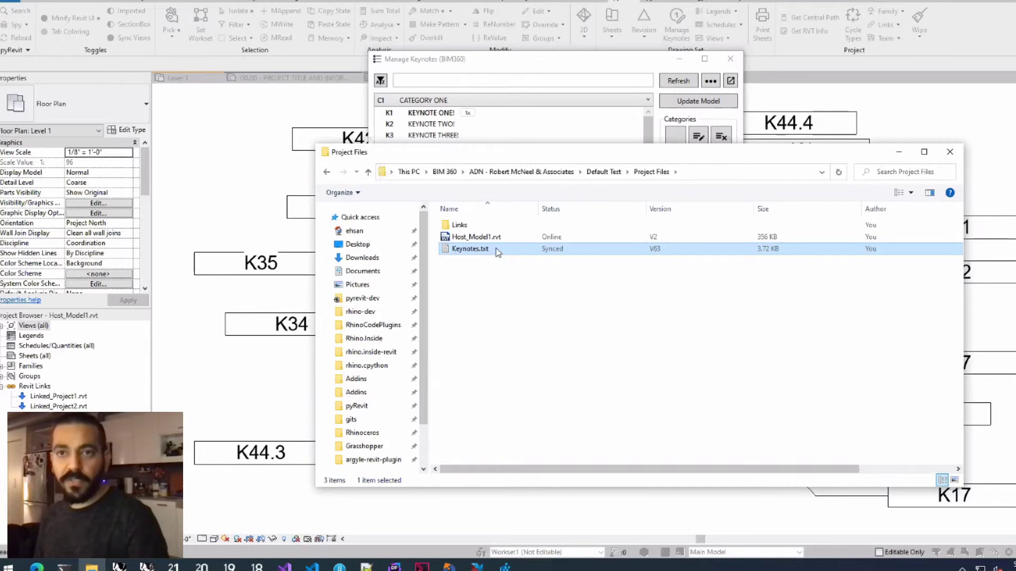
click(899, 155)
drag(598, 59, 616, 58)
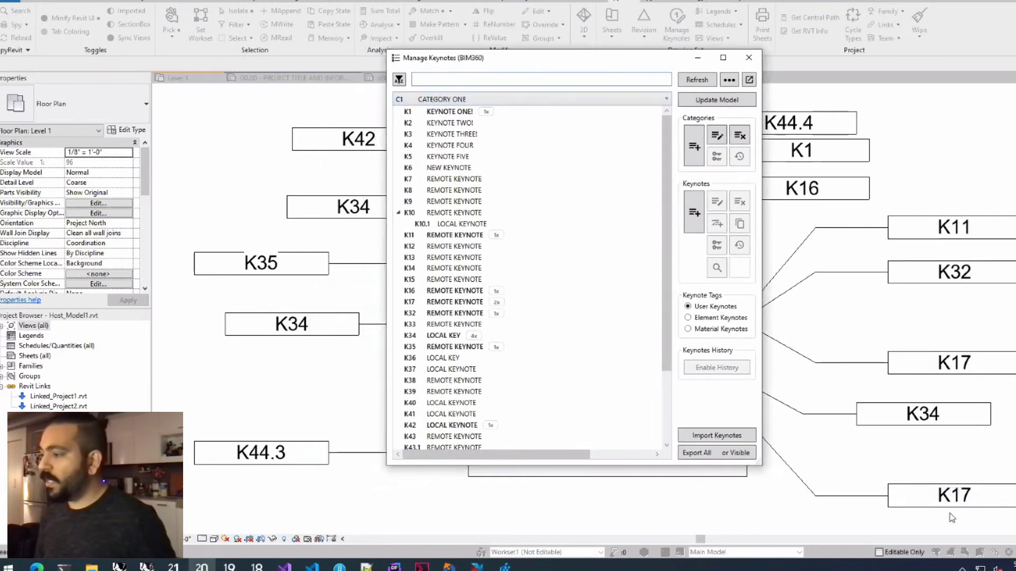
click(962, 568)
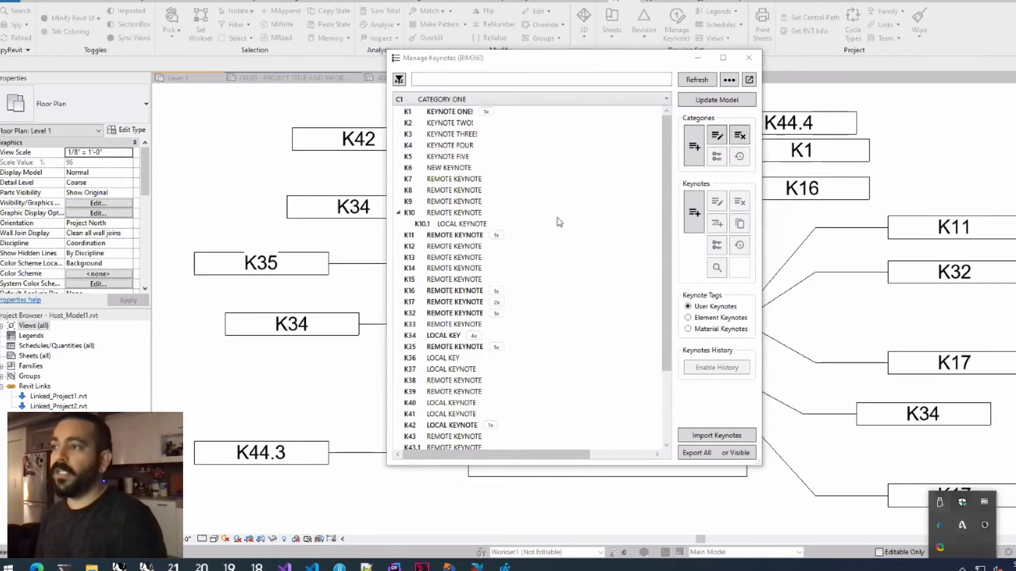
click(511, 66)
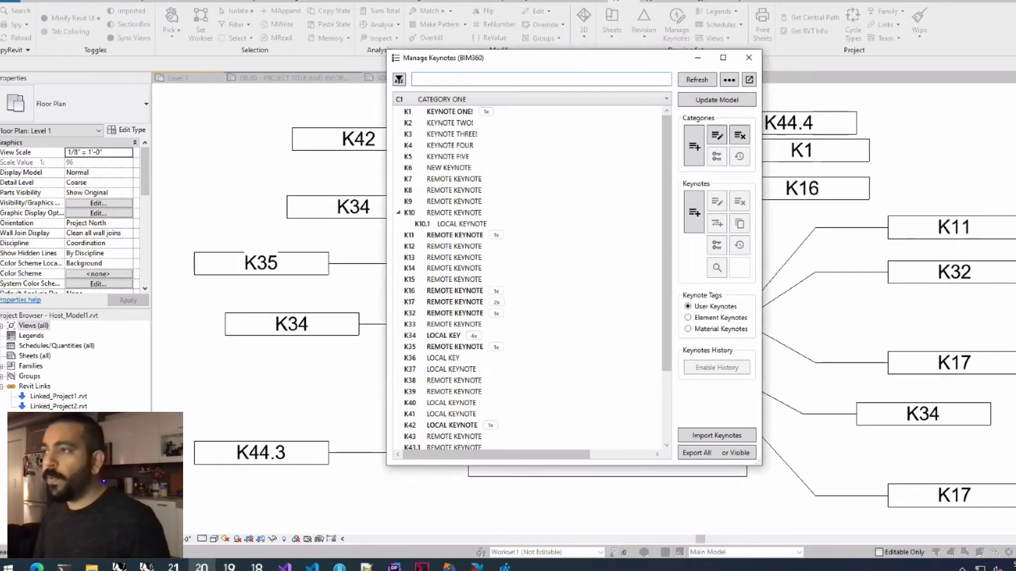
Switch to the browser, inspect the Keynotes.txt entry in BIM 360 Document Management, and go back to the keynote manager in Revit.
drag(541, 65, 547, 62)
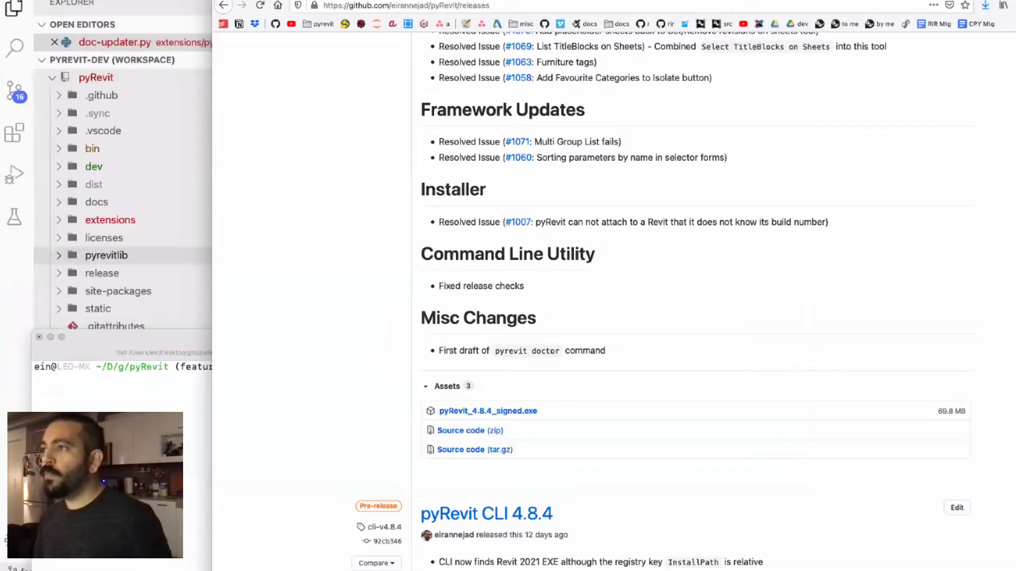
key(ctrl+Tab)
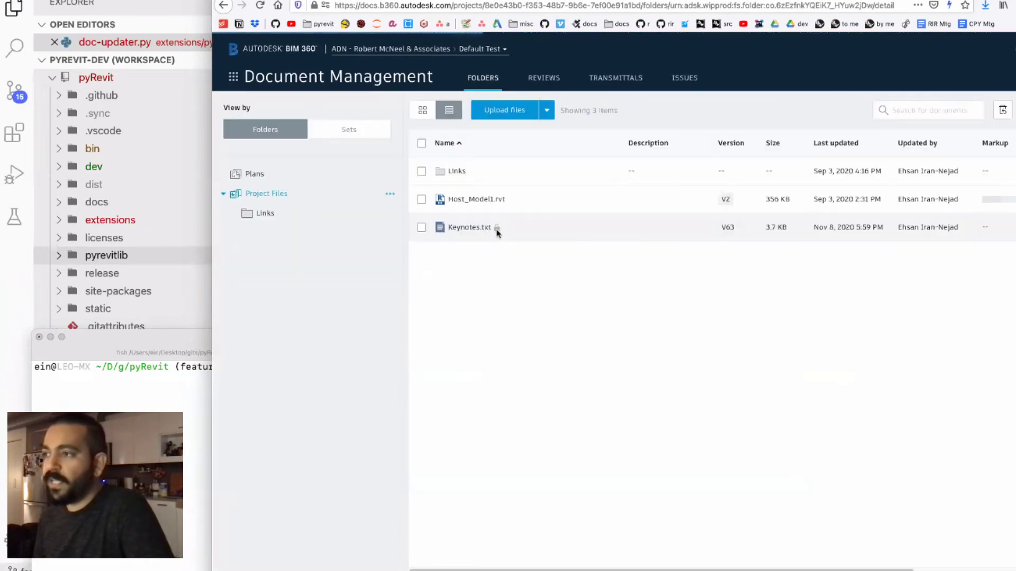
mouse_move(498, 230)
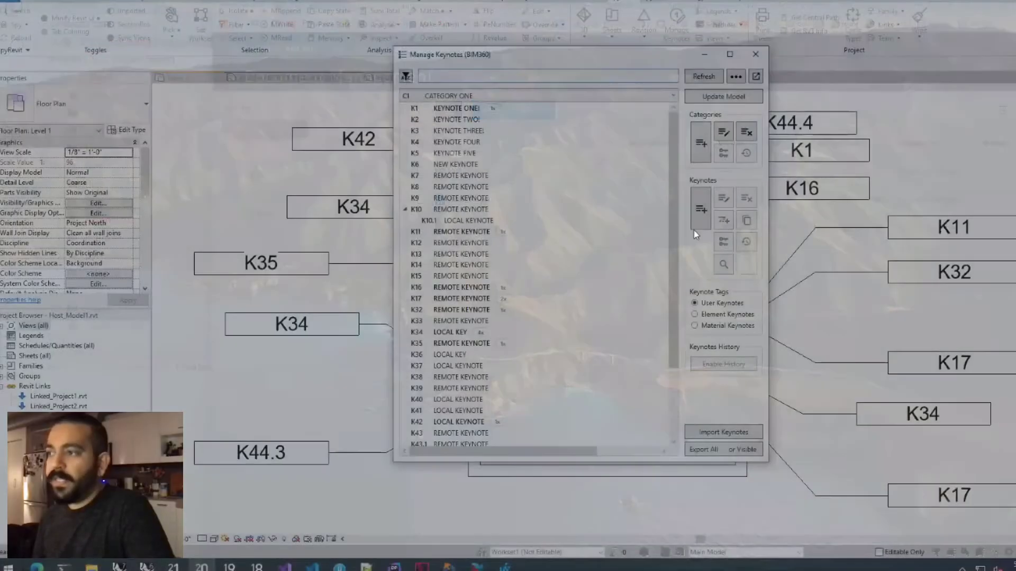
scroll(669, 319, down, 3)
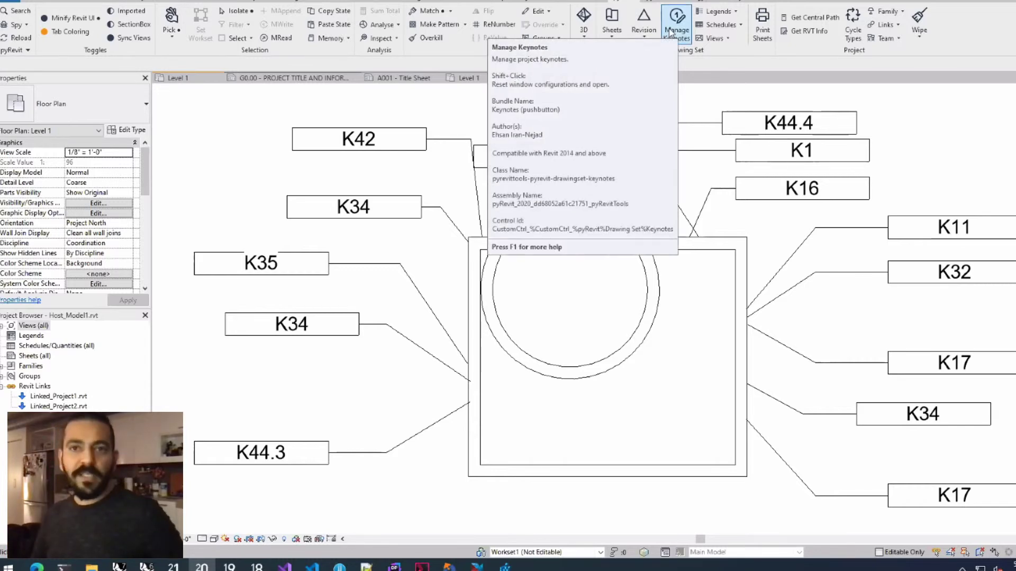
click(761, 32)
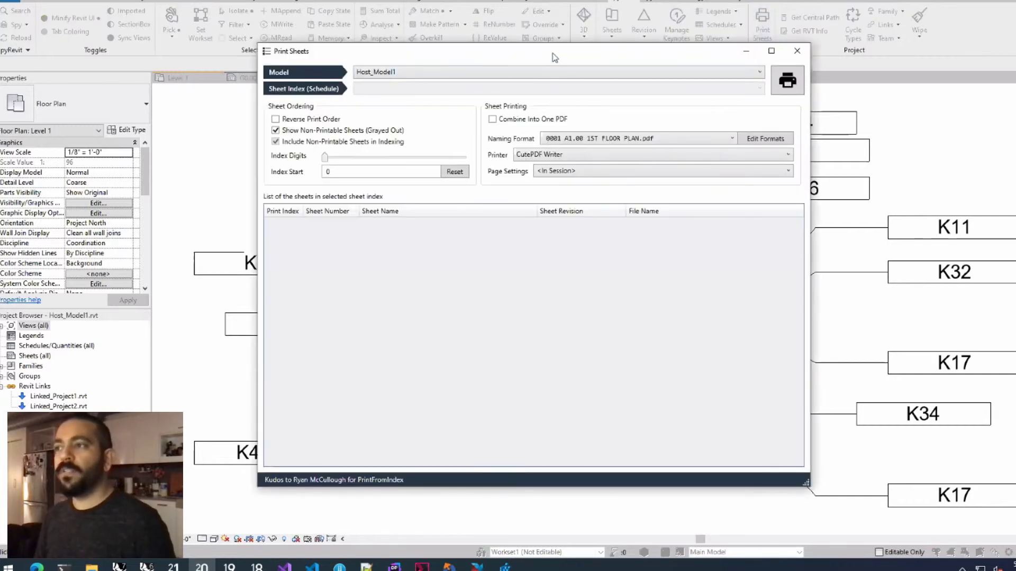
drag(552, 53, 555, 50)
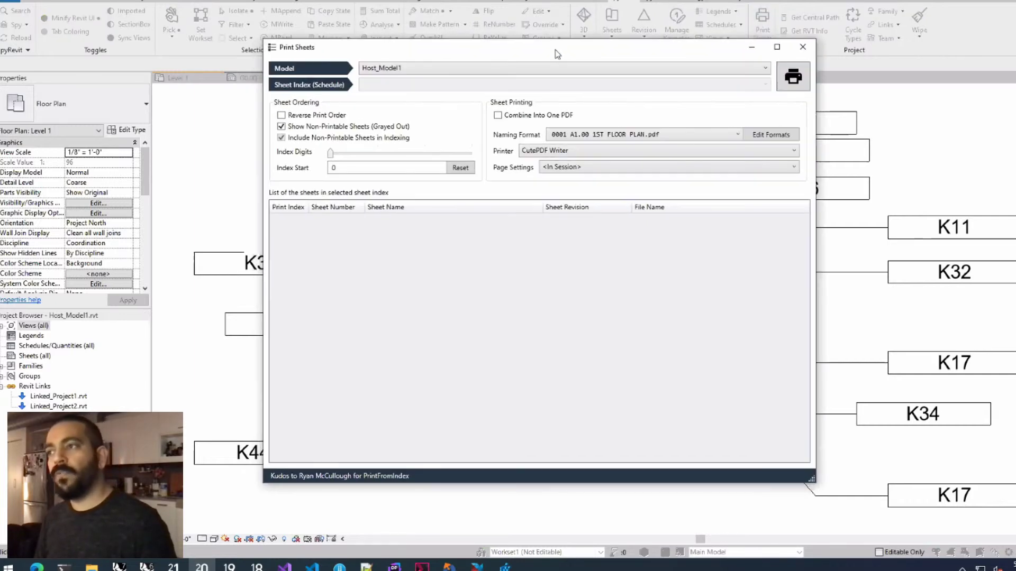
click(803, 47)
Switch to Project2's G0.00 sheet and open Print Sheets with # ARCHITECTURAL DRAWING INDEX as the sheet index.
click(335, 80)
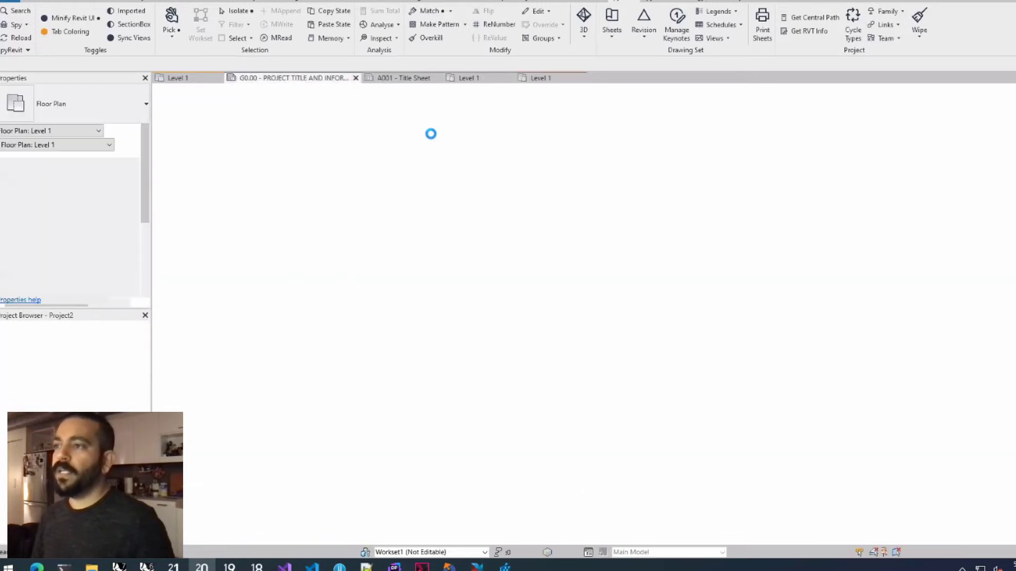
scroll(764, 40, up, 10)
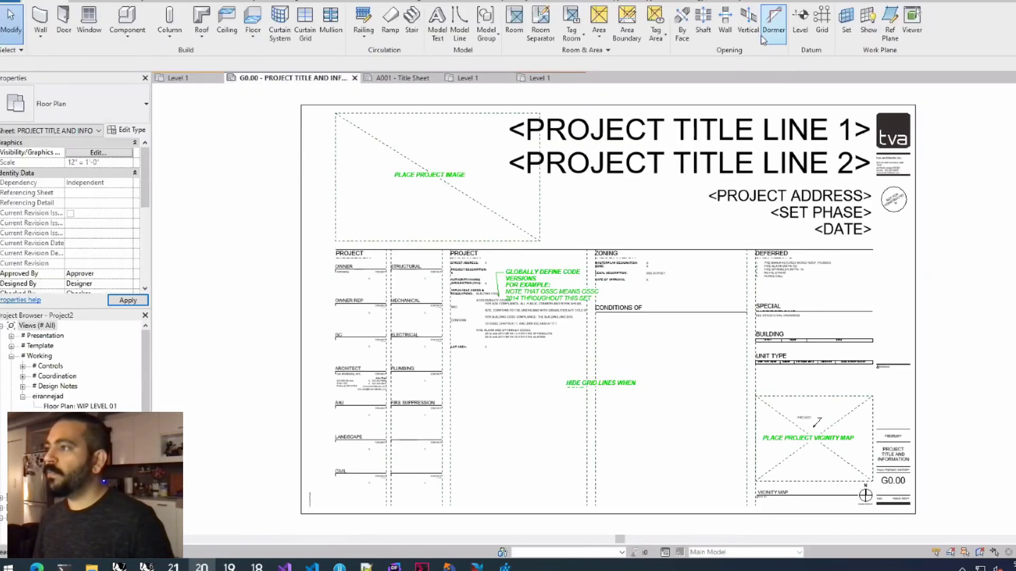
scroll(762, 37, down, 10)
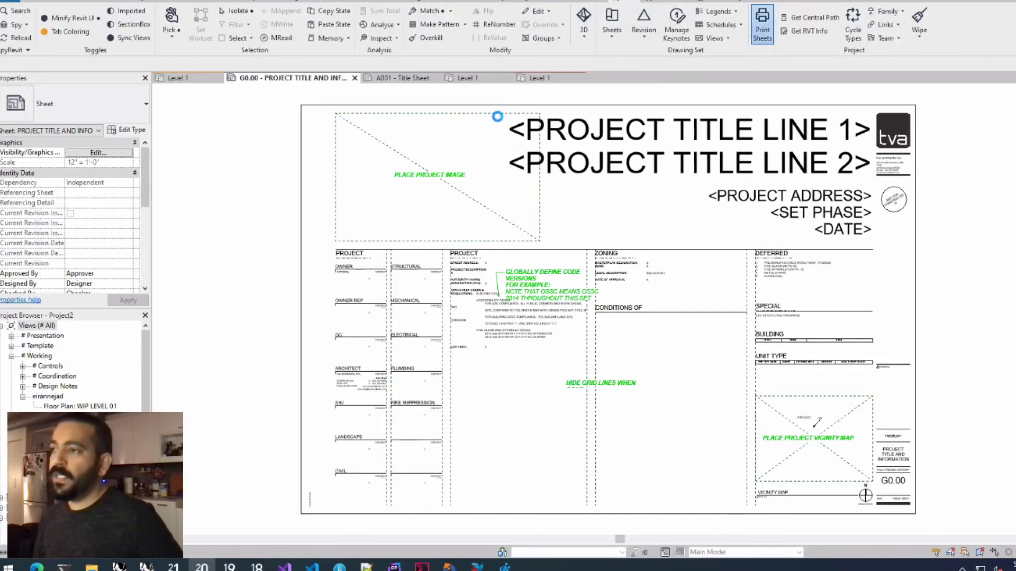
click(399, 88)
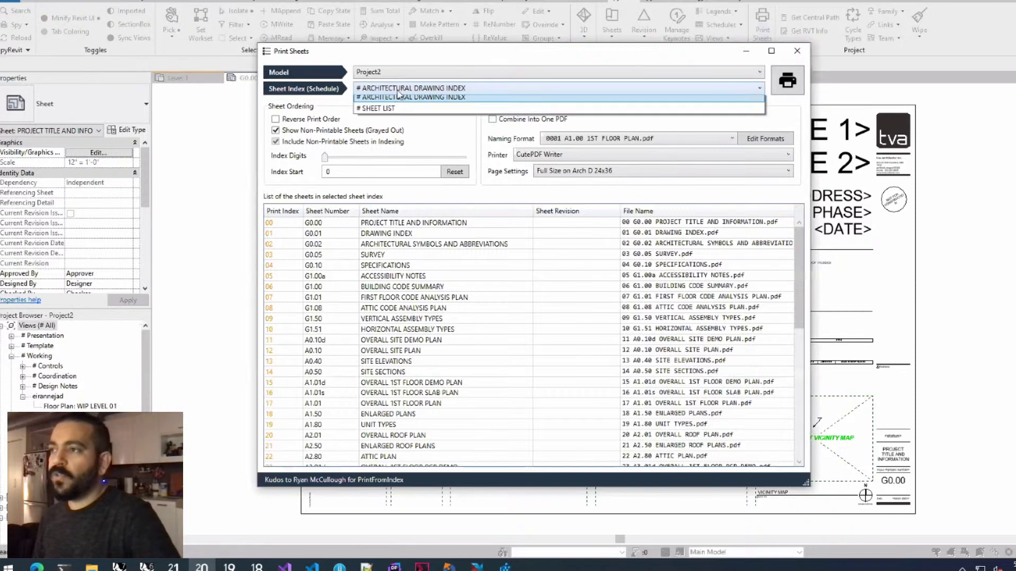
click(398, 99)
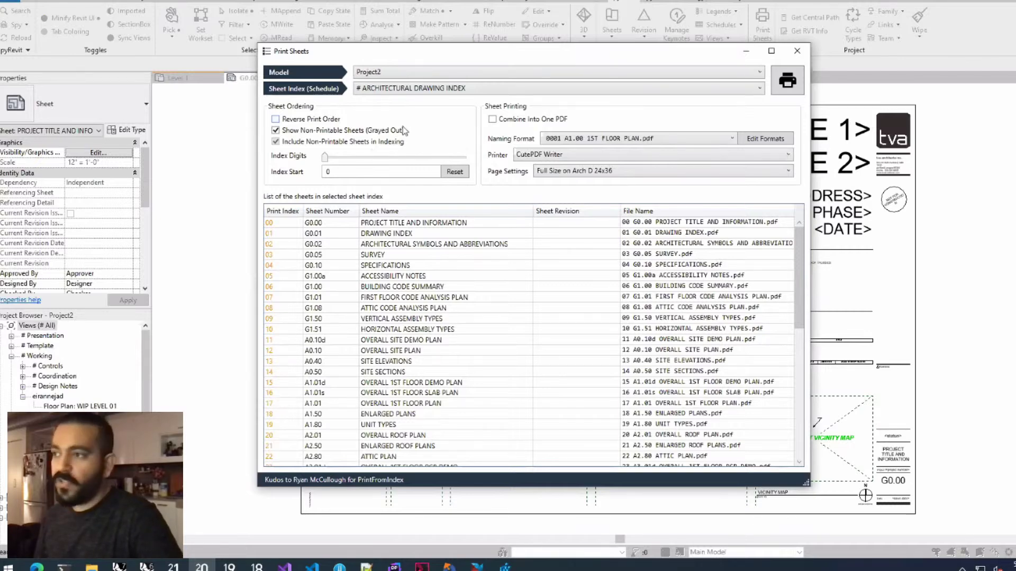
Set the print index numbering to three digits and show the available naming formats.
mouse_move(800, 254)
mouse_down()
mouse_move(800, 402)
mouse_move(799, 249)
mouse_up()
drag(325, 157, 371, 158)
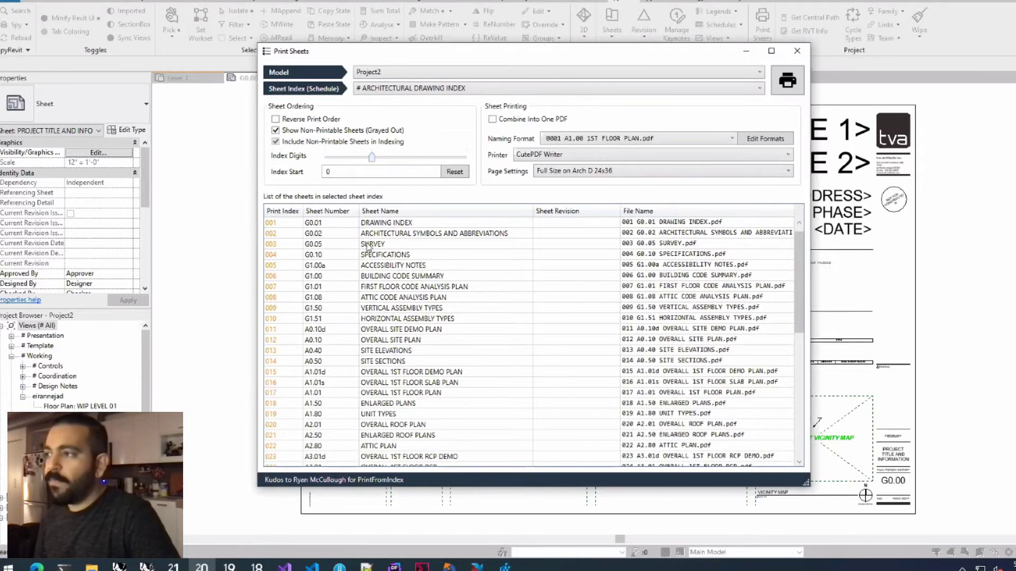
click(570, 138)
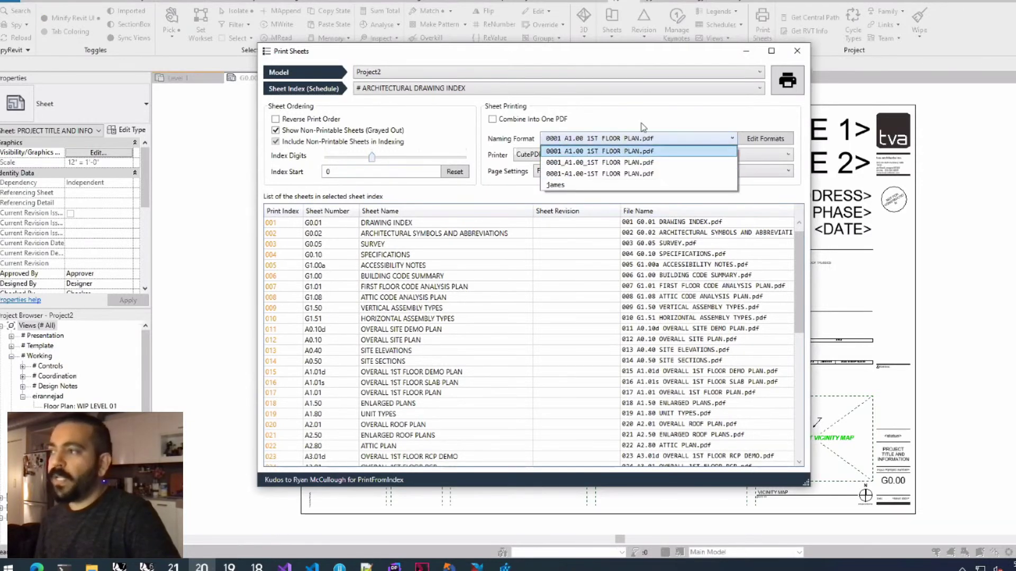
Examine the 0001 A1.00 1ST FLOOR PLAN.pdf template and its parameter tags in the naming format editor, and close the editor.
click(785, 140)
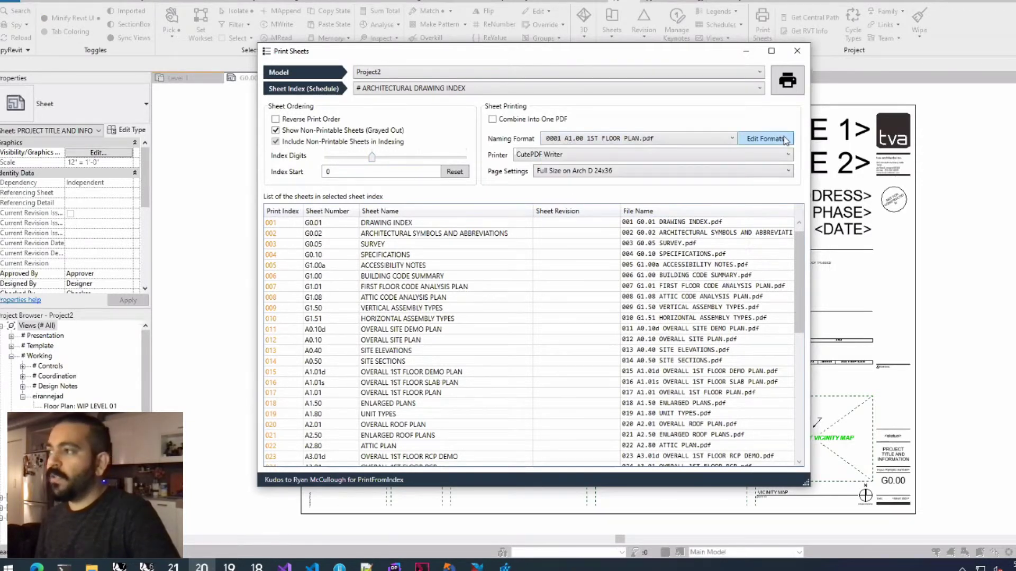
click(749, 141)
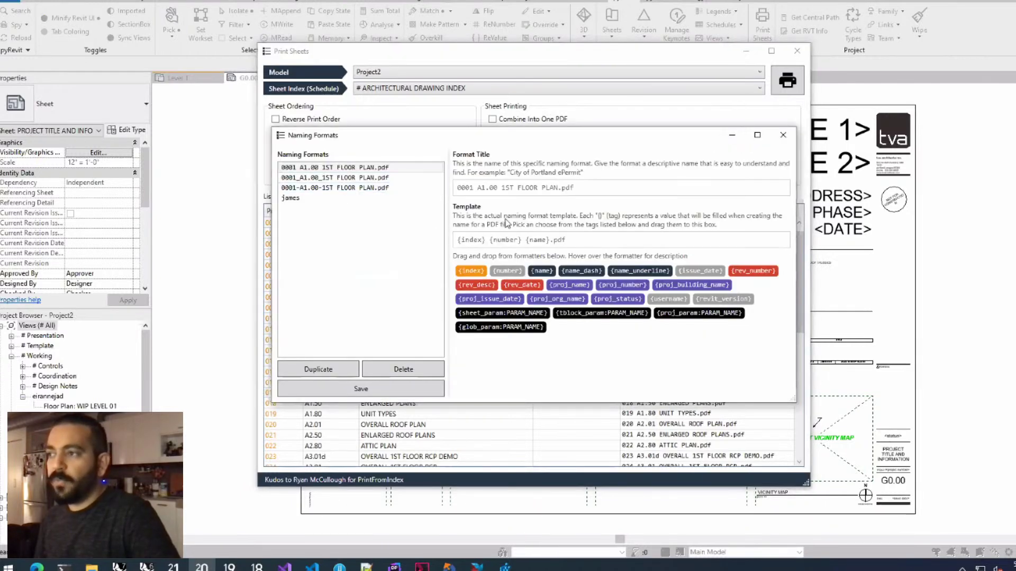
mouse_move(592, 316)
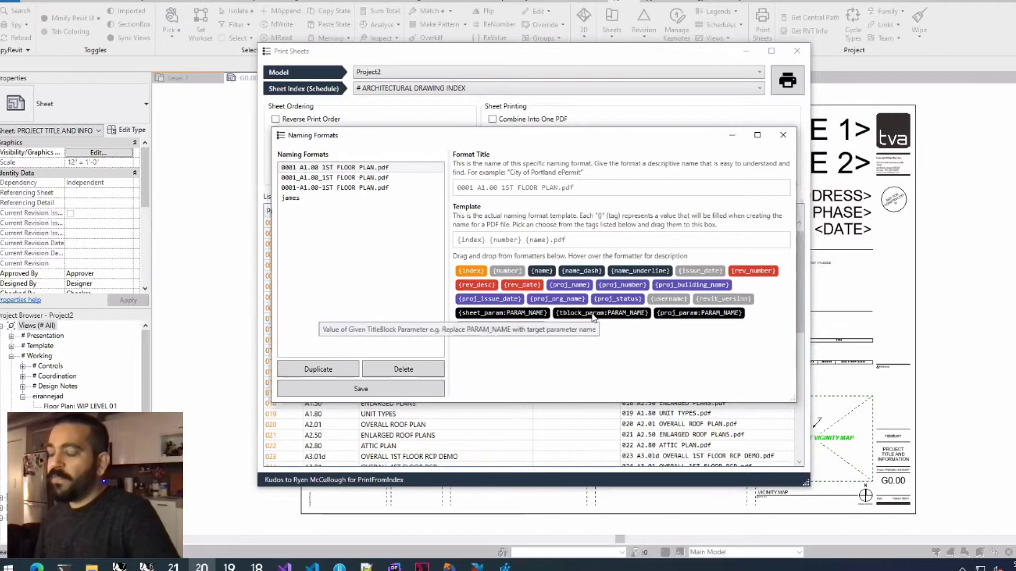
mouse_move(567, 300)
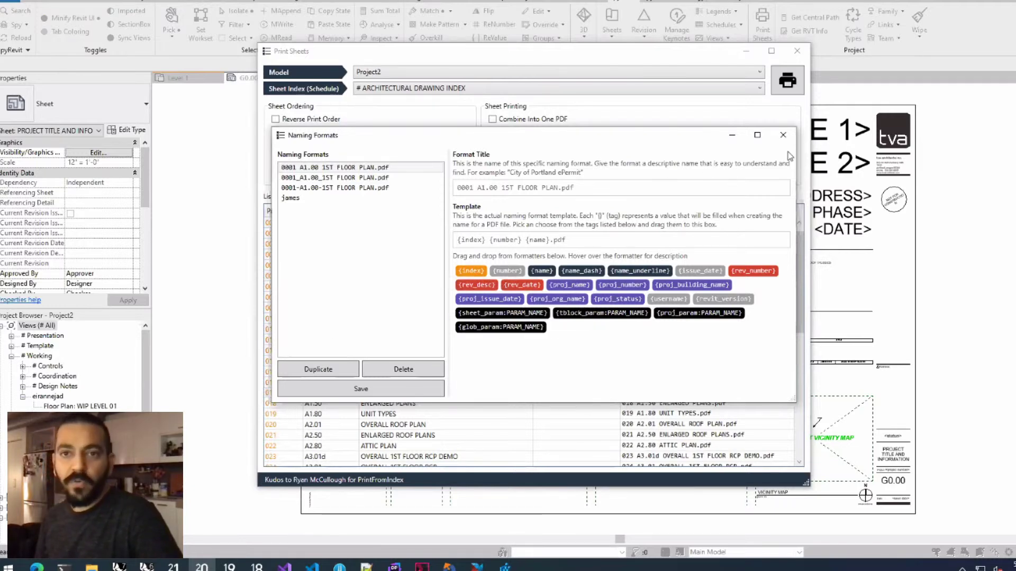
click(783, 135)
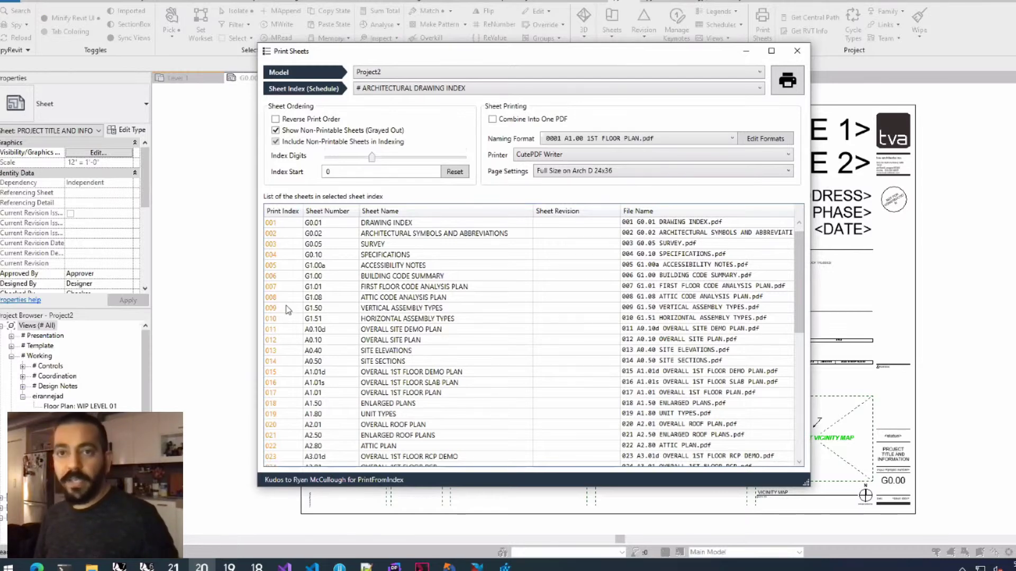
Turn Combine Into One PDF on and back off, and set the page settings to <Variable Paper Size>, widening the Print Setting column.
key(space)
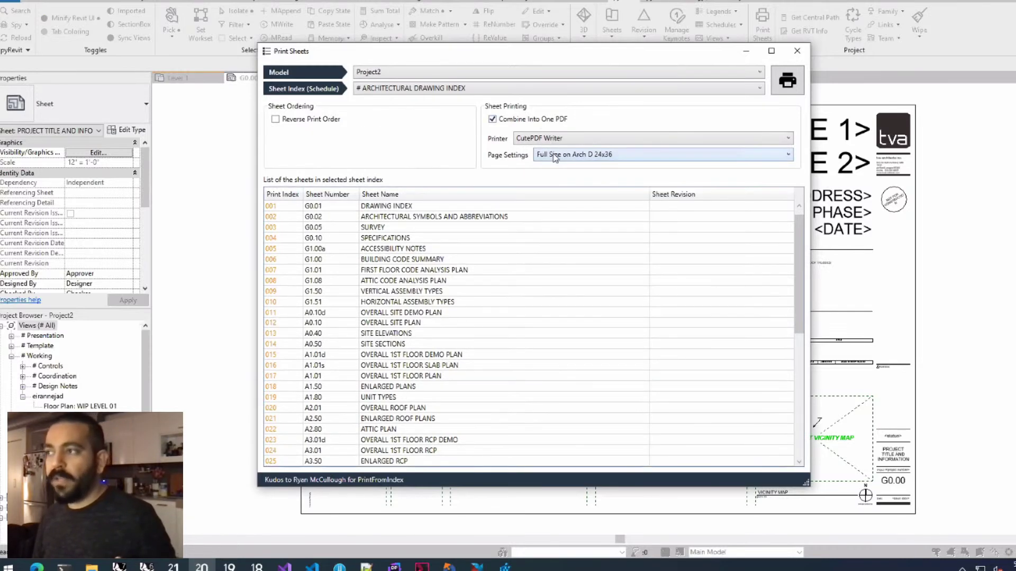
click(543, 119)
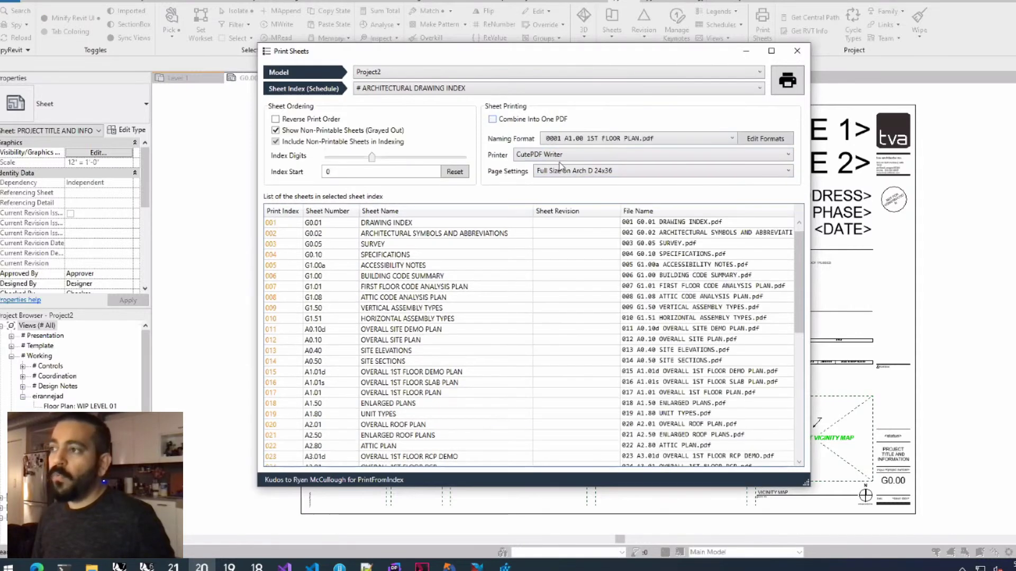
click(566, 172)
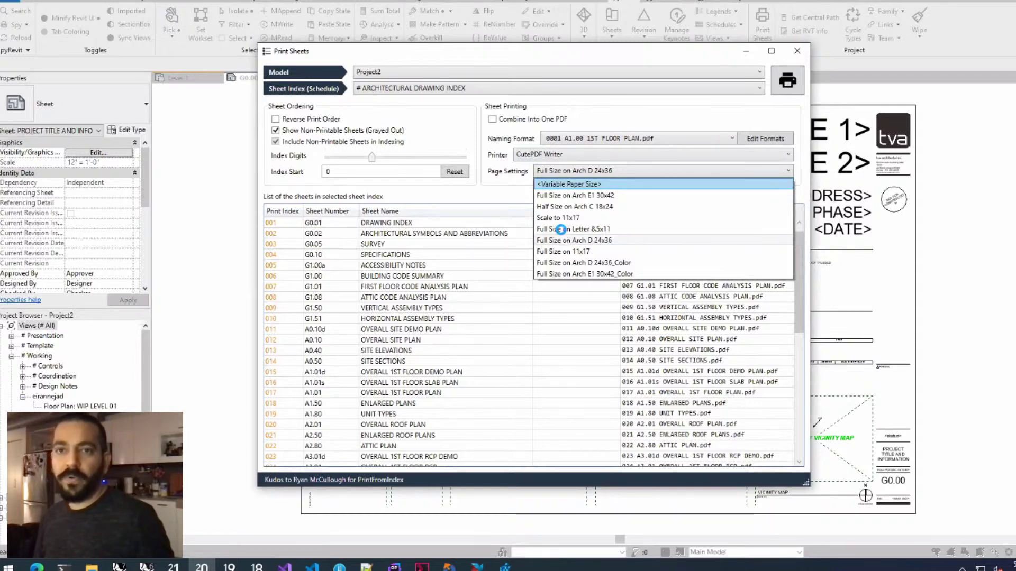
click(560, 229)
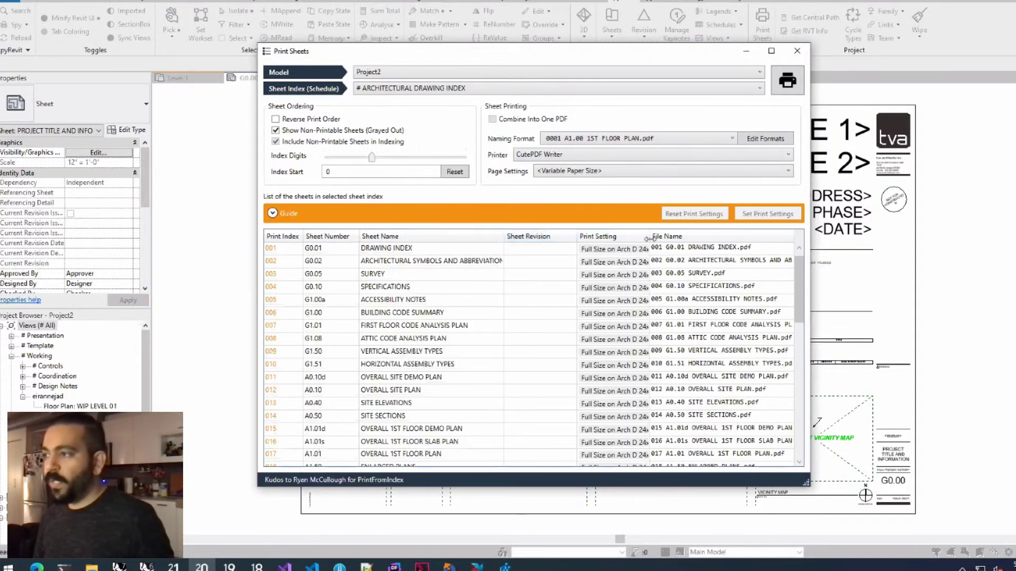
drag(648, 239, 682, 239)
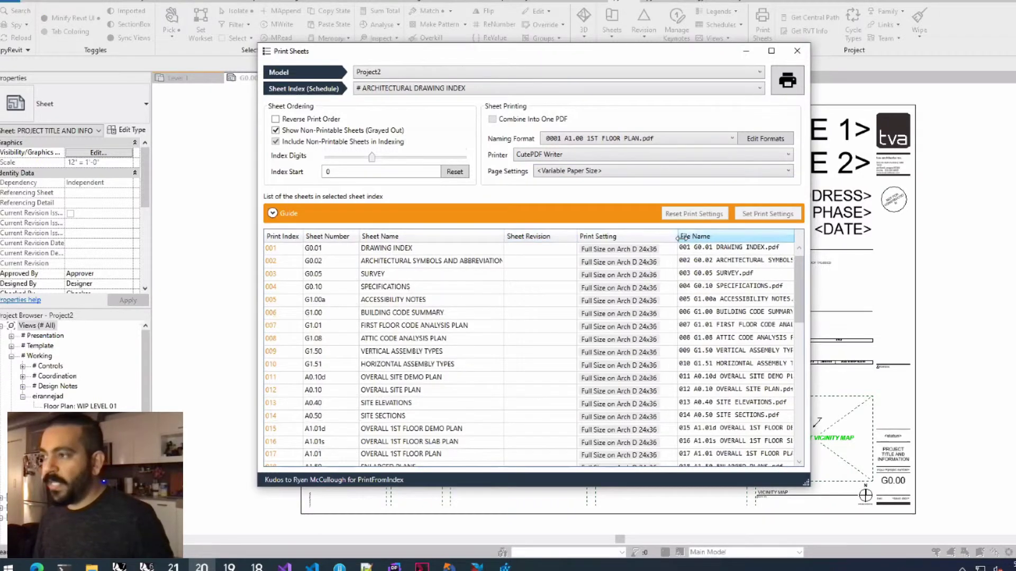
Set the print setting of sheets G0.01 and G0.05 to Full Size on Arch D 24x36_Color, and close Print Sheets without printing.
click(401, 253)
ctrl+click(402, 274)
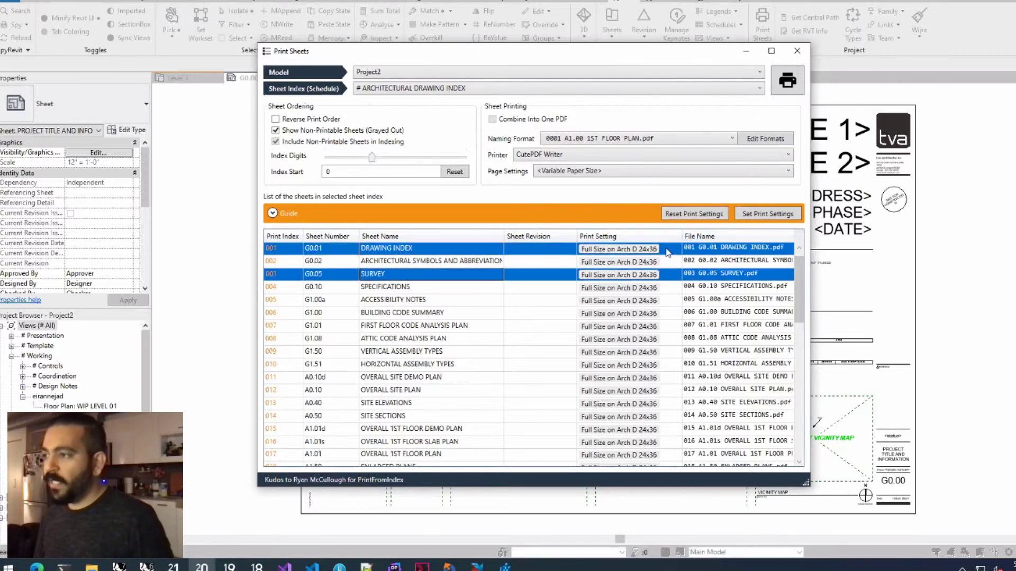
click(746, 218)
click(490, 236)
click(513, 364)
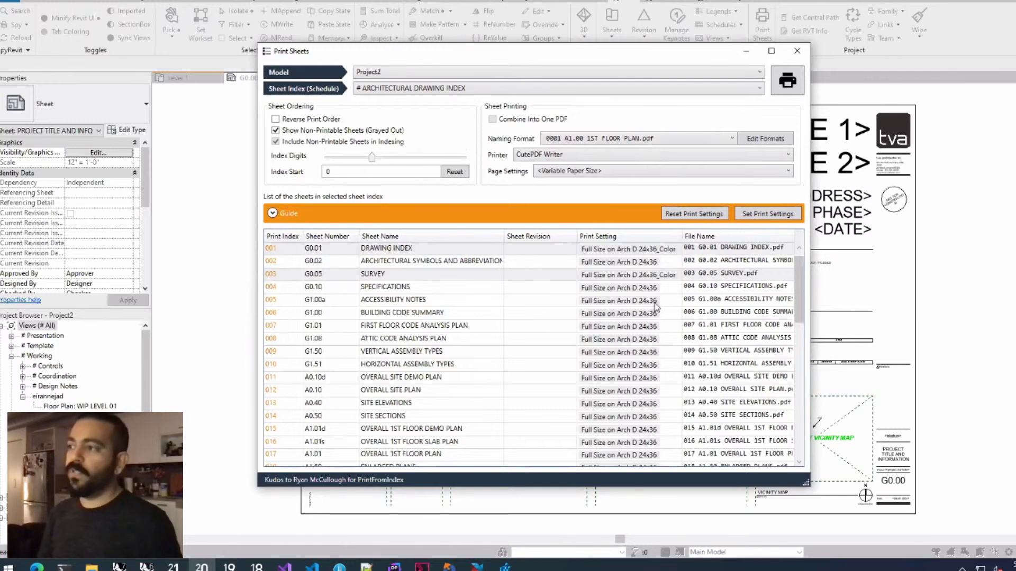
click(797, 52)
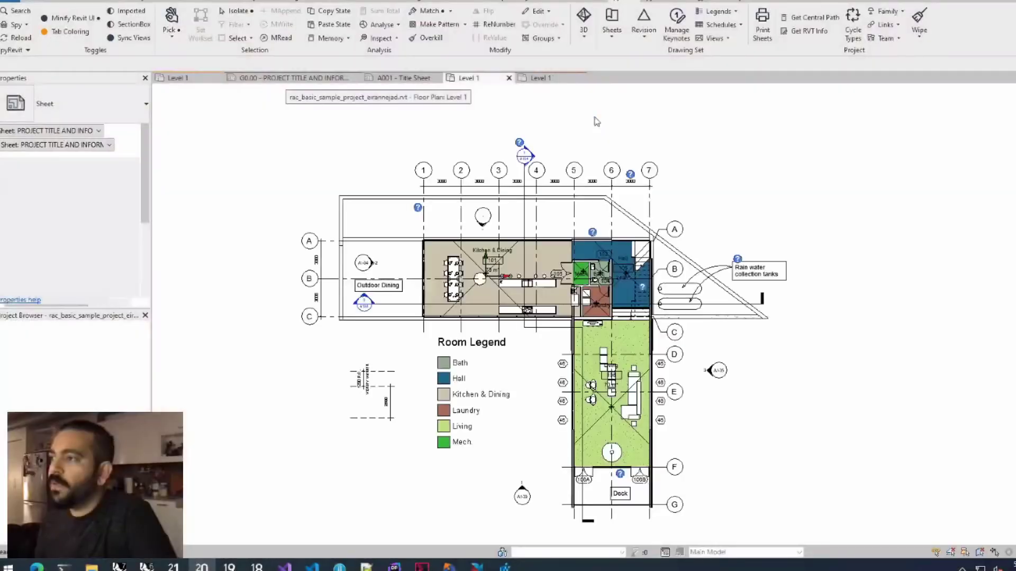
In Host_Model1's Level 1 plan, select keynote tags K44.4, K1 and K16 and list them as clickable links.
click(536, 77)
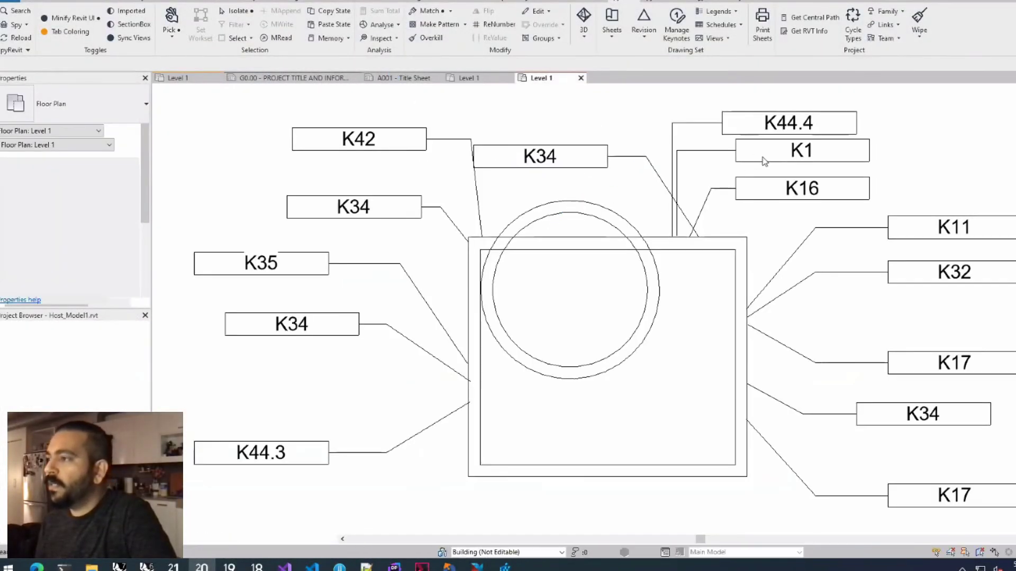
drag(748, 121, 657, 208)
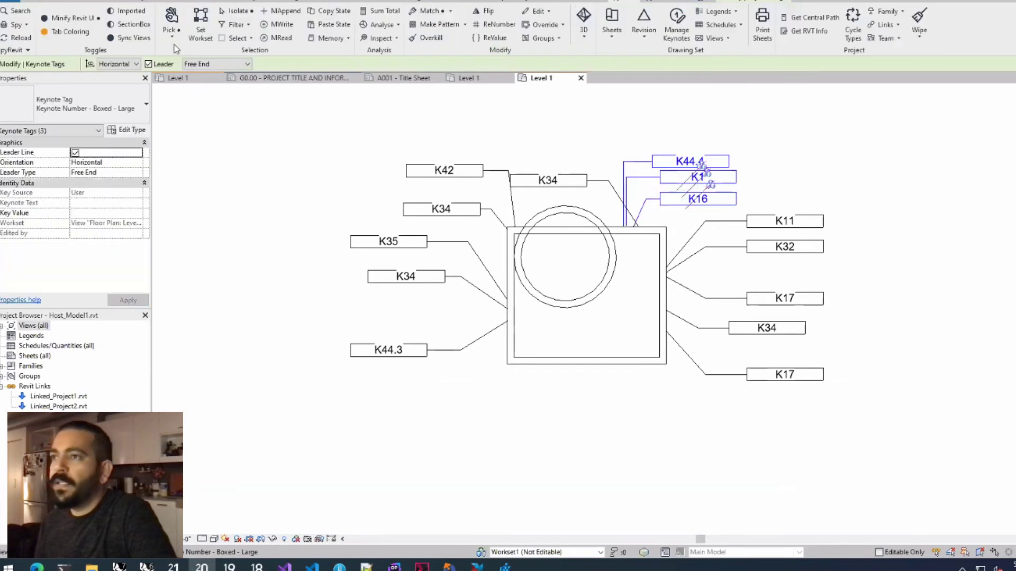
click(236, 38)
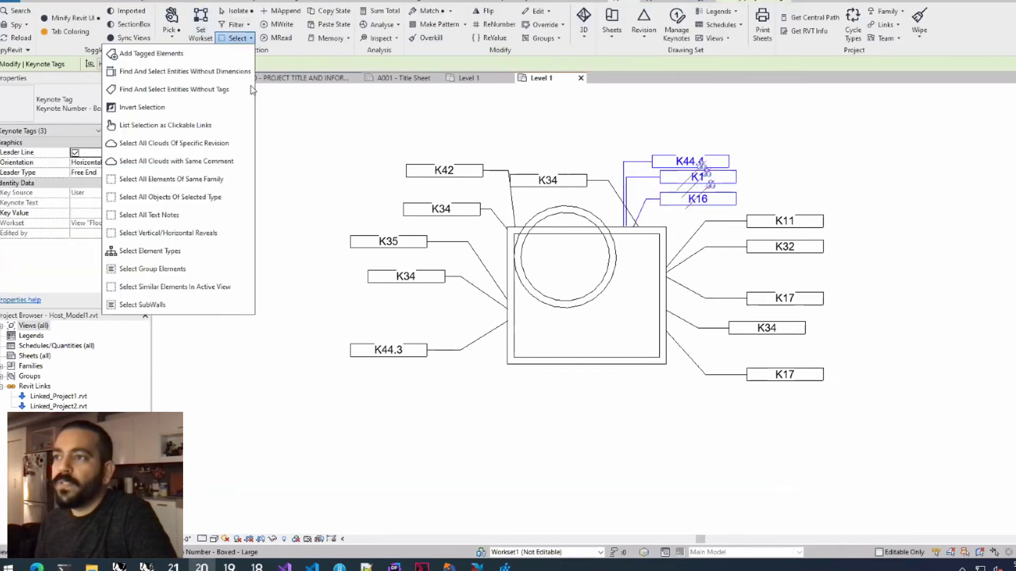
click(180, 127)
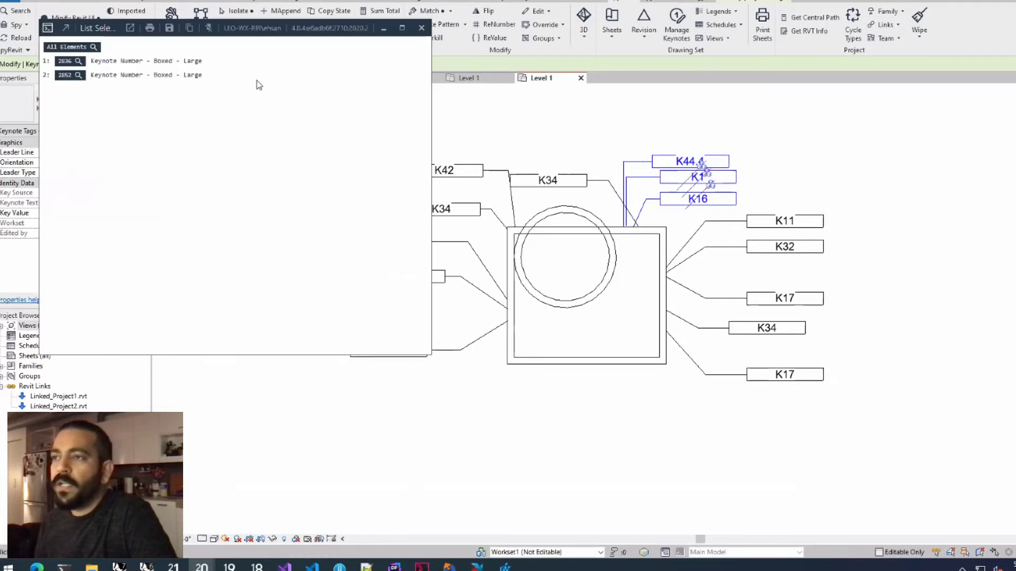
Zoom to and select the K1 keynote tag through the first listed link, close the list and clear the selection.
drag(95, 28, 309, 157)
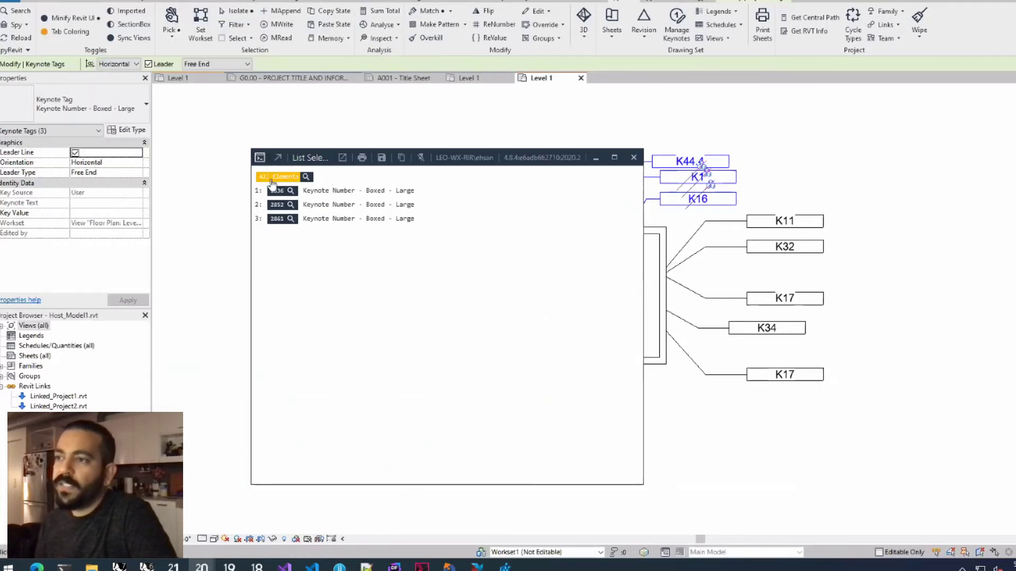
click(291, 191)
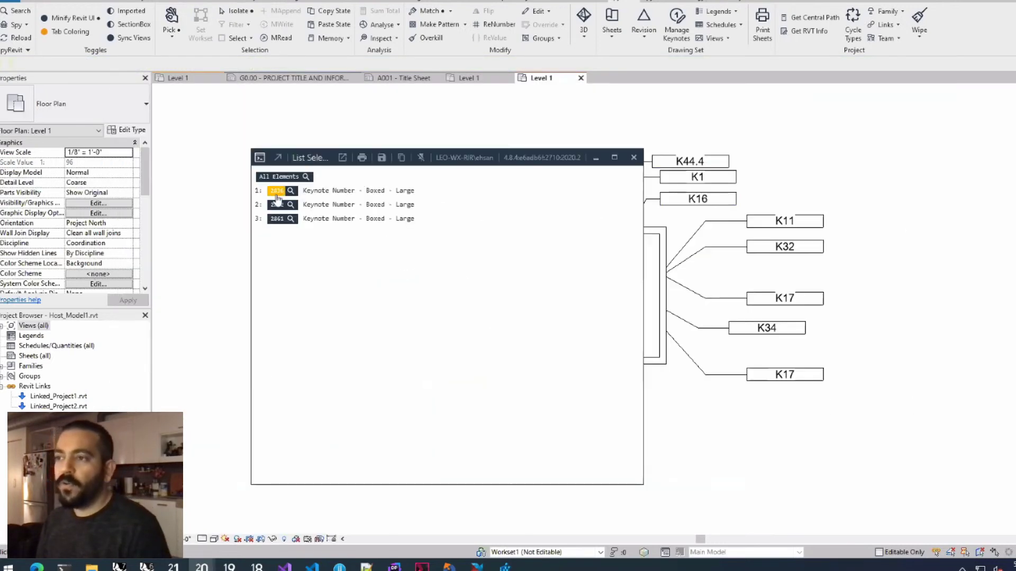
click(276, 191)
drag(333, 165, 312, 265)
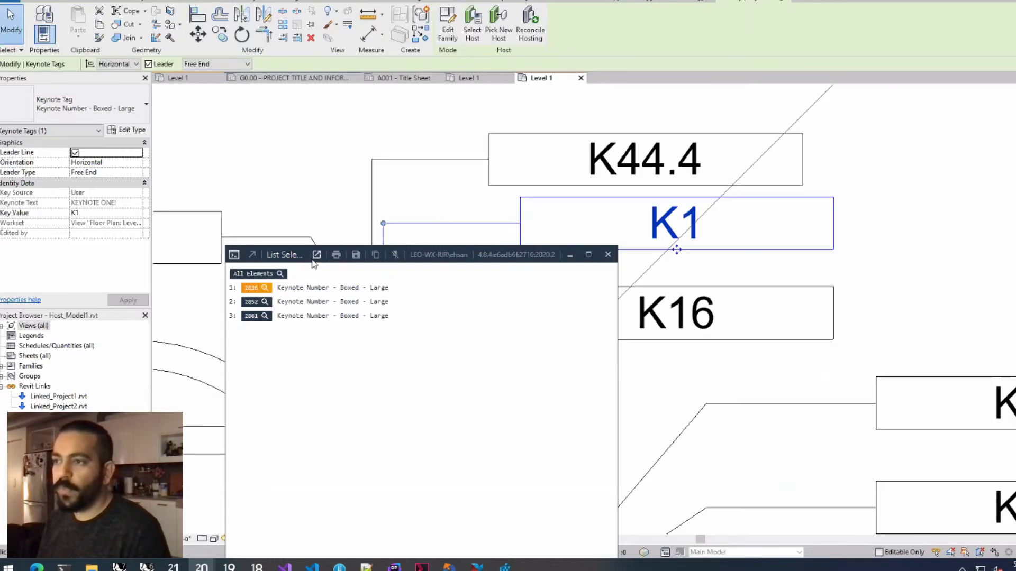
drag(312, 261, 335, 256)
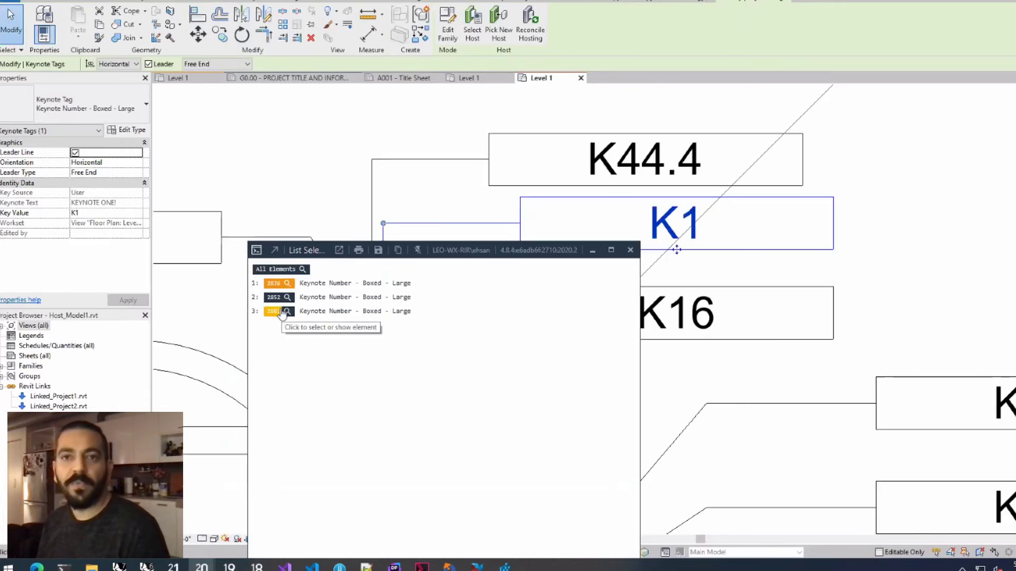
click(630, 250)
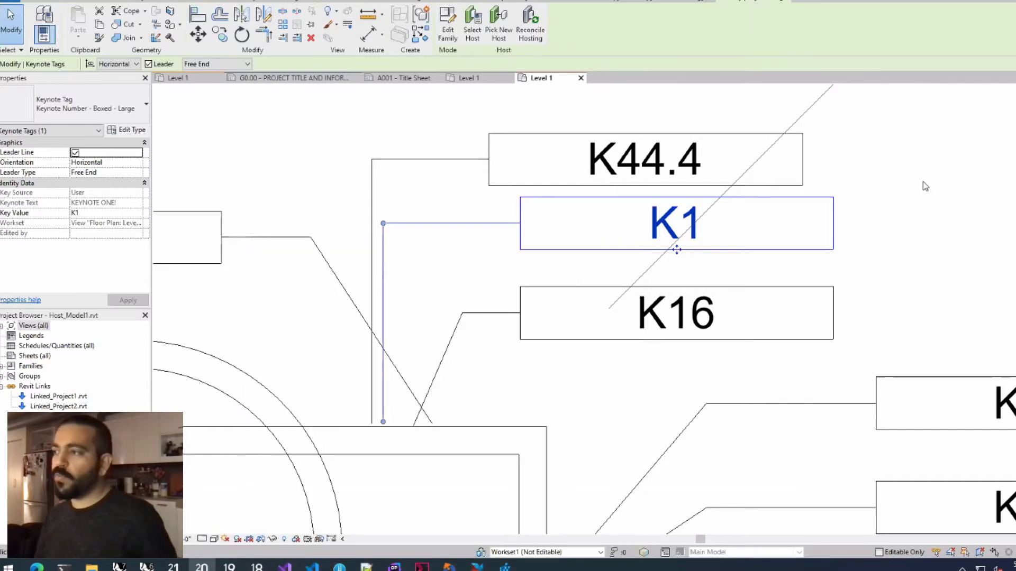
click(924, 186)
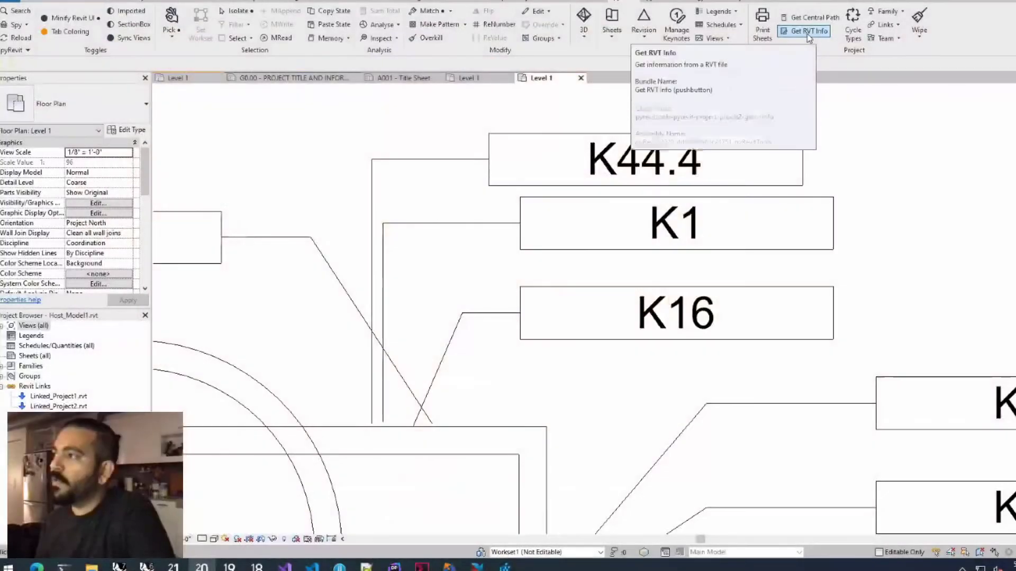
Run Get RVT Info on Project1_V18.rvt from the Test Files folder, examine its Revit version details and close the report.
click(803, 31)
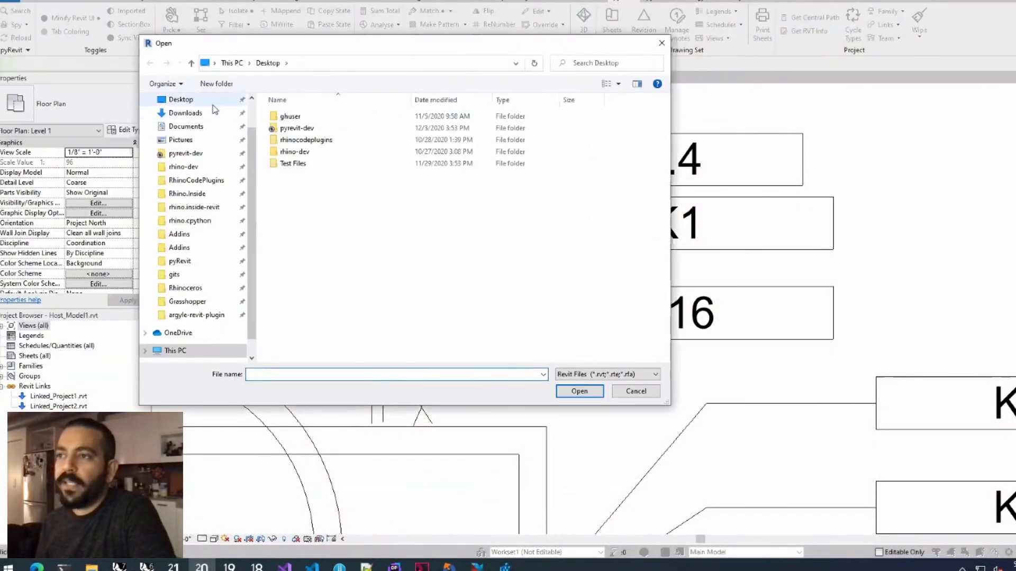
scroll(216, 133, up, 1)
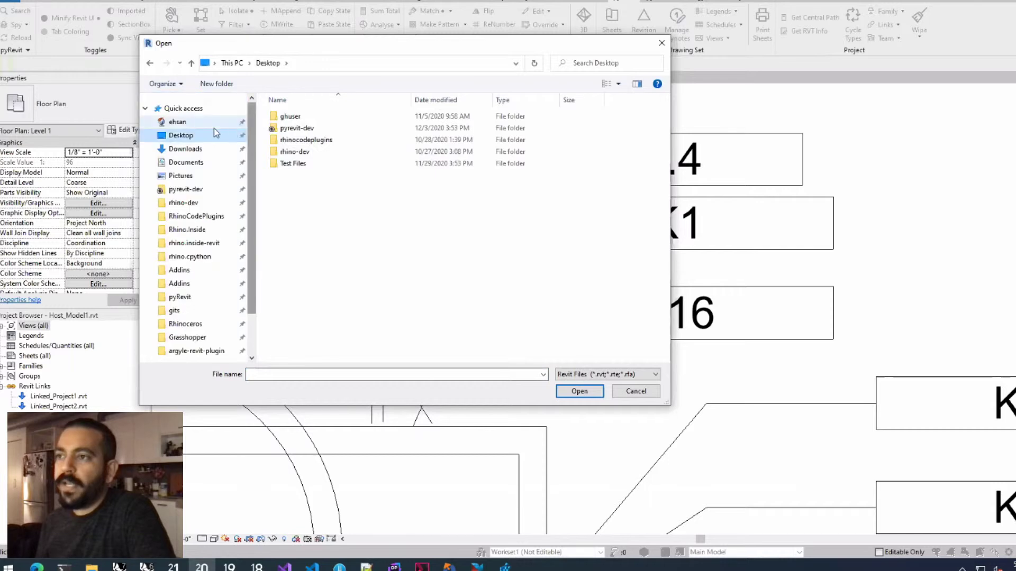
double_click(294, 164)
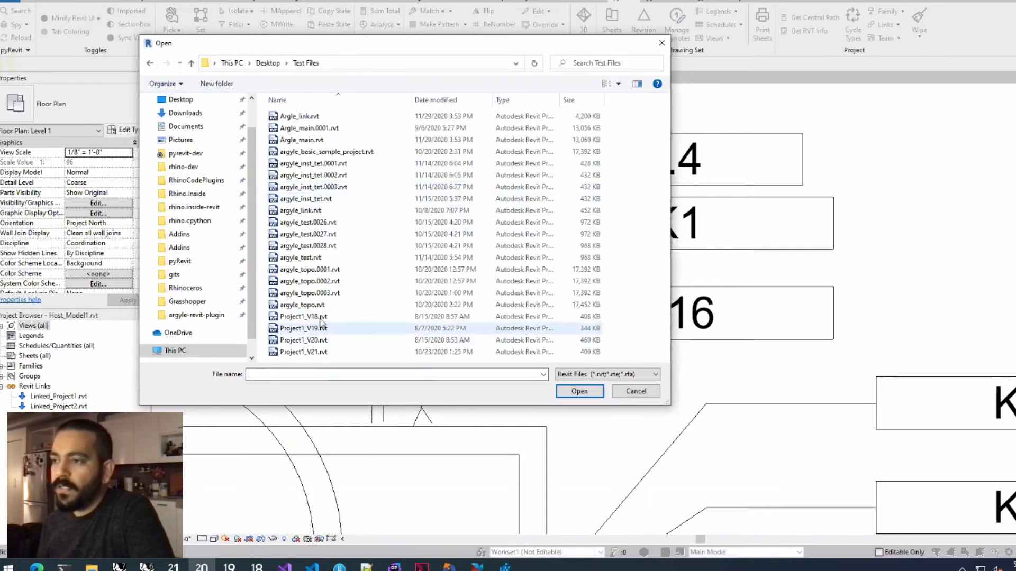
double_click(317, 316)
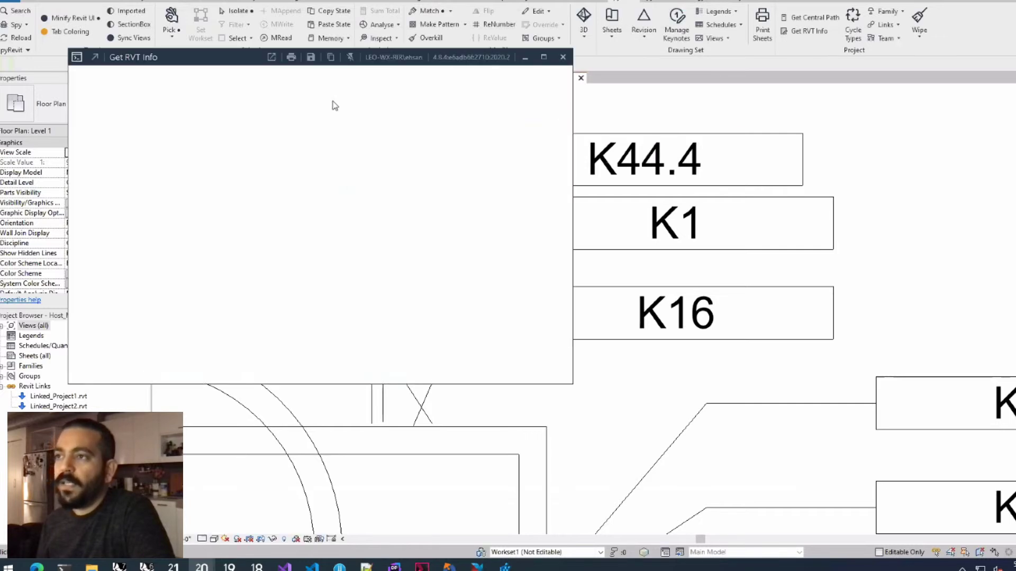
drag(300, 85, 327, 91)
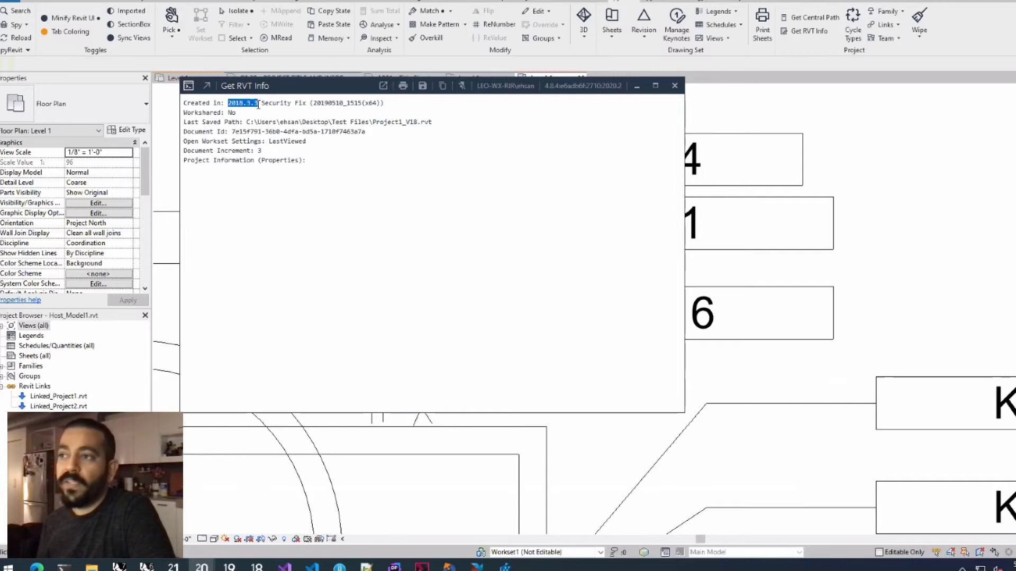
drag(267, 104, 381, 105)
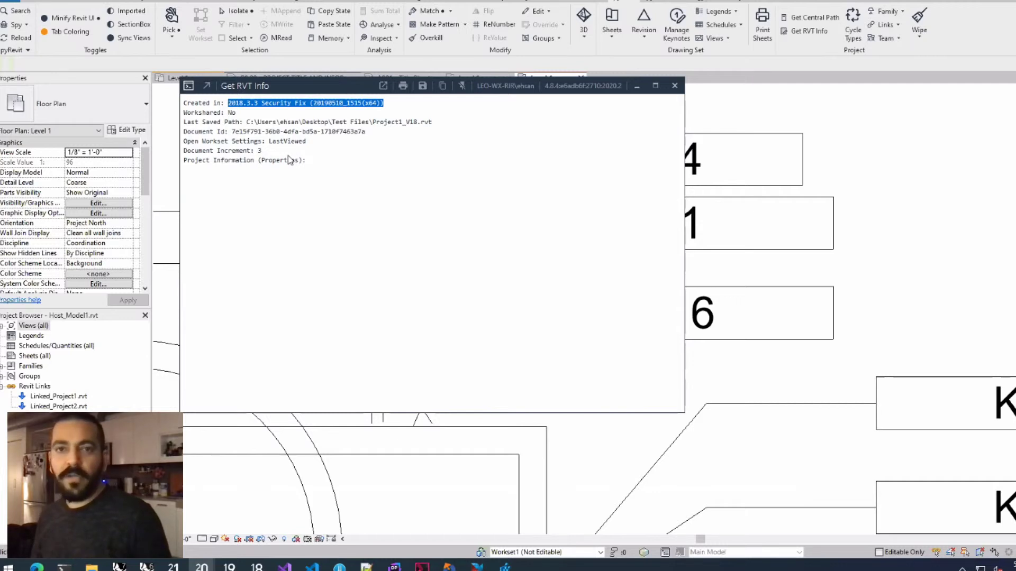
click(672, 86)
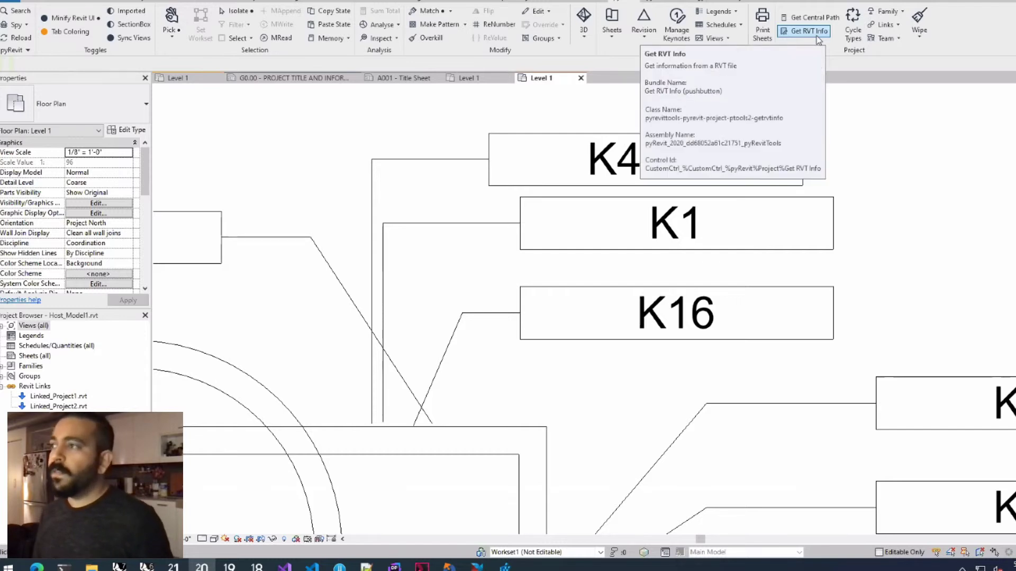
click(643, 29)
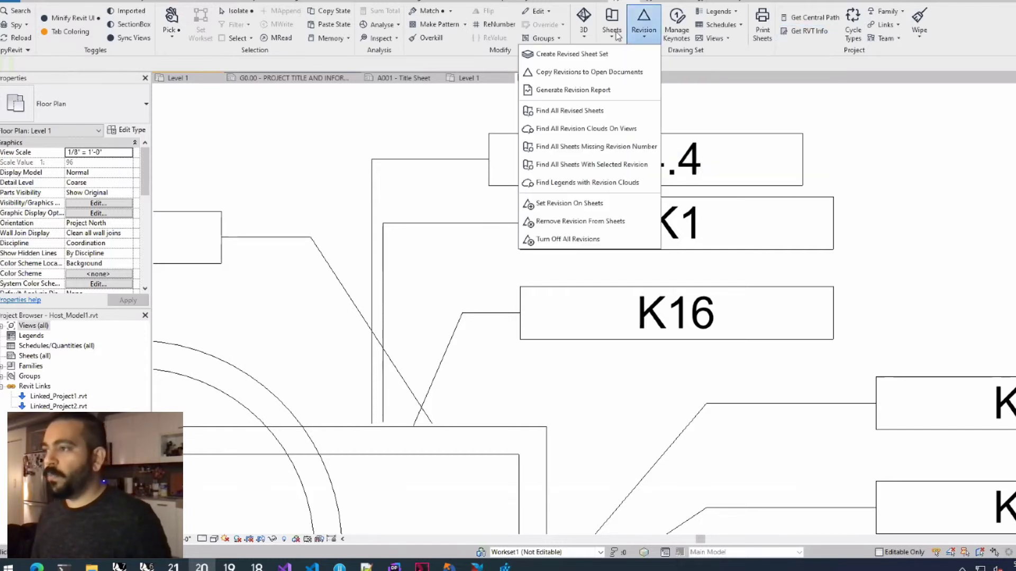
click(615, 33)
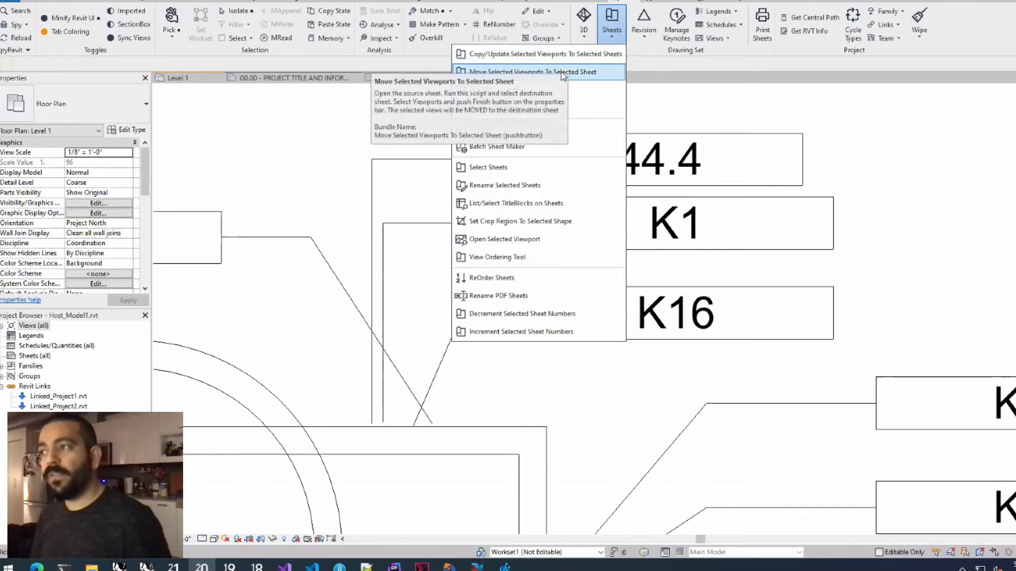
click(656, 40)
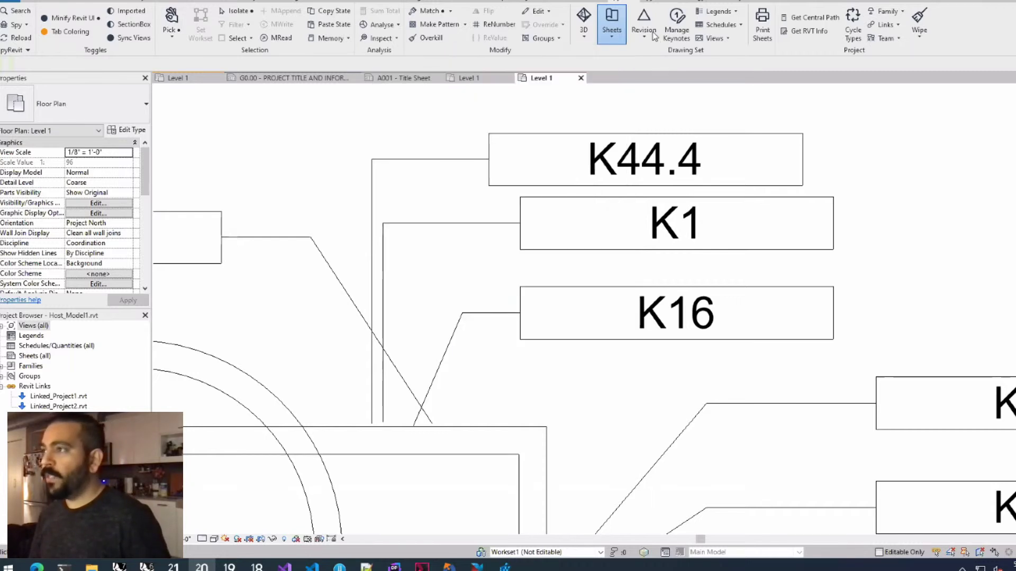
Switch to Project2's G0.00 sheet and add three revisions in Sheet Issues/Revisions.
click(656, 39)
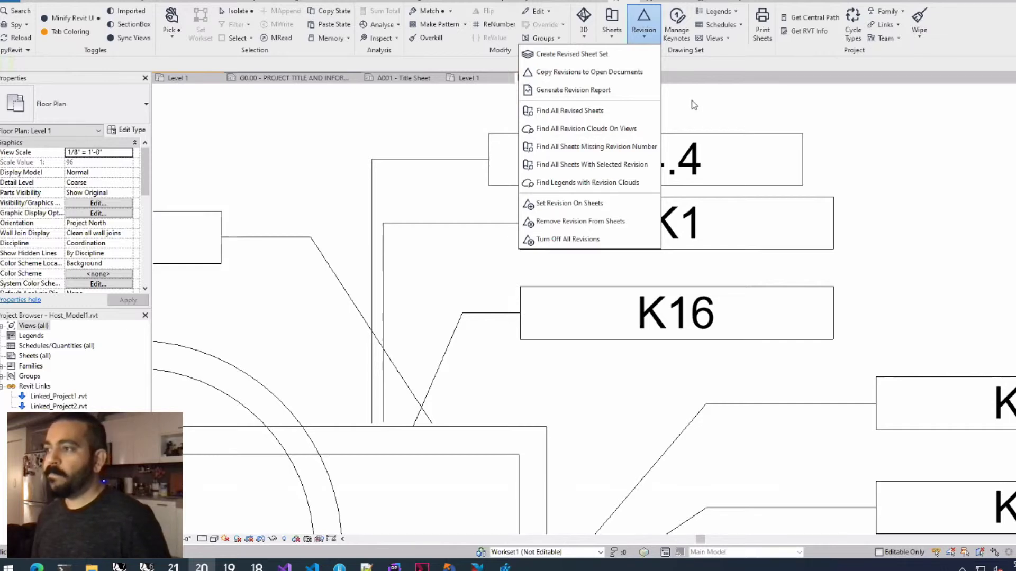
click(606, 201)
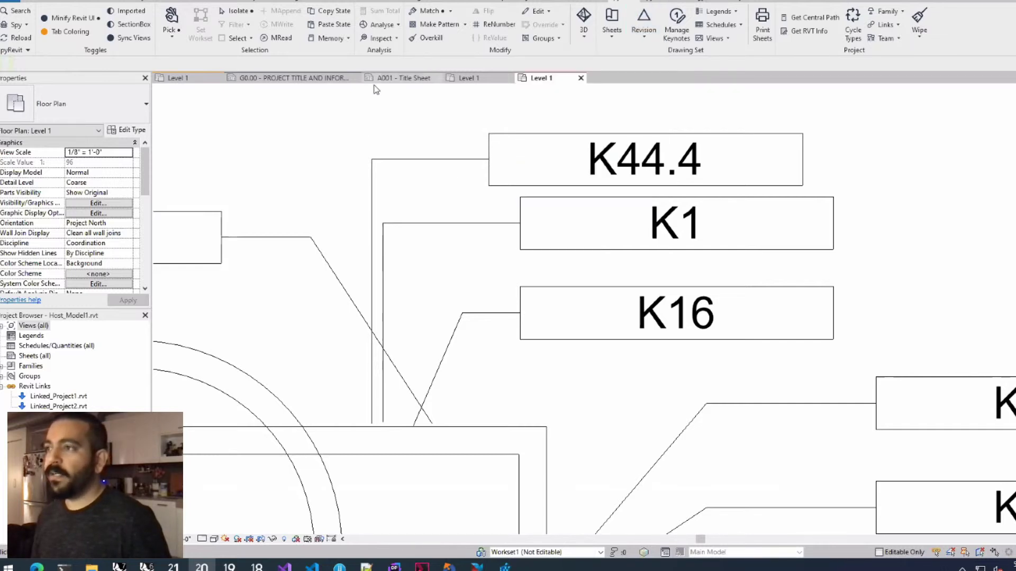
click(305, 80)
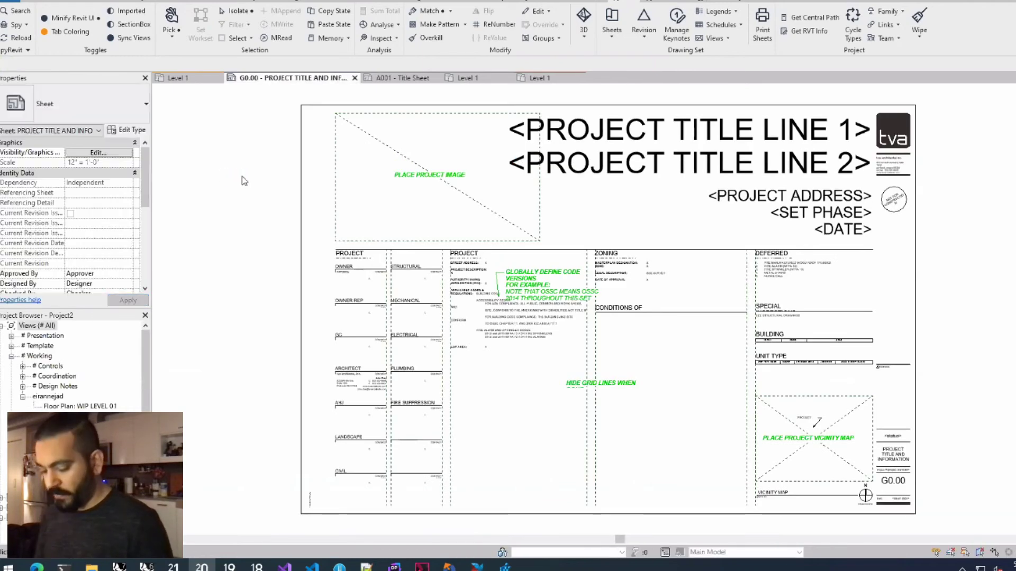
key(r)
key(v)
click(732, 148)
click(732, 148)
click(732, 148)
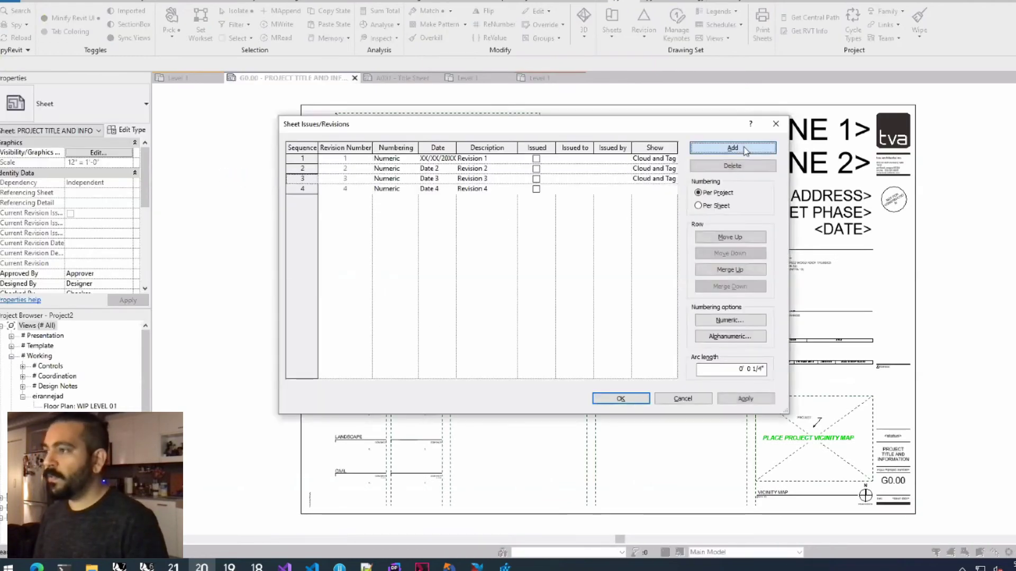
click(620, 398)
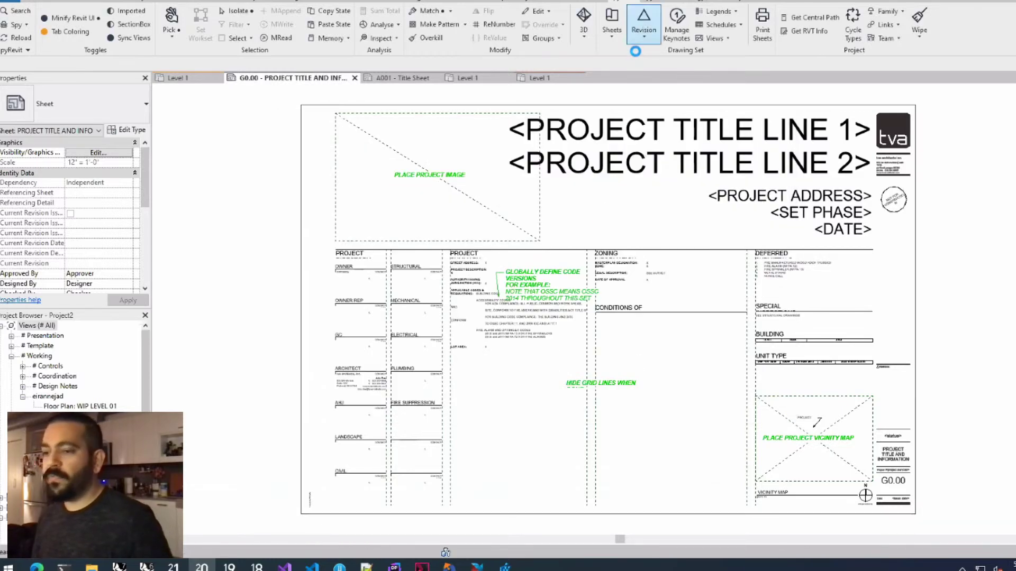
click(644, 31)
click(635, 85)
click(580, 78)
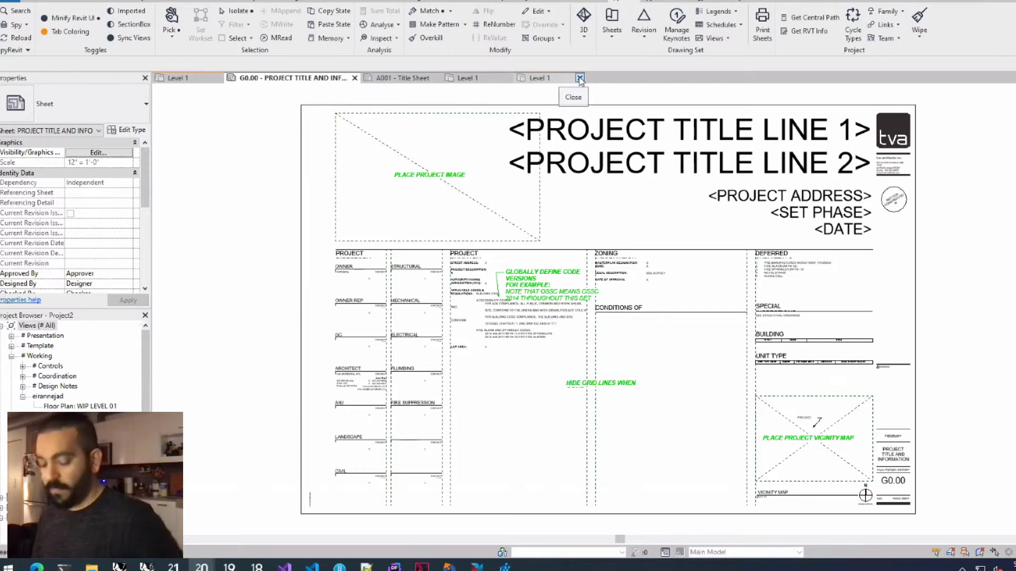
key(alt+Tab)
click(579, 76)
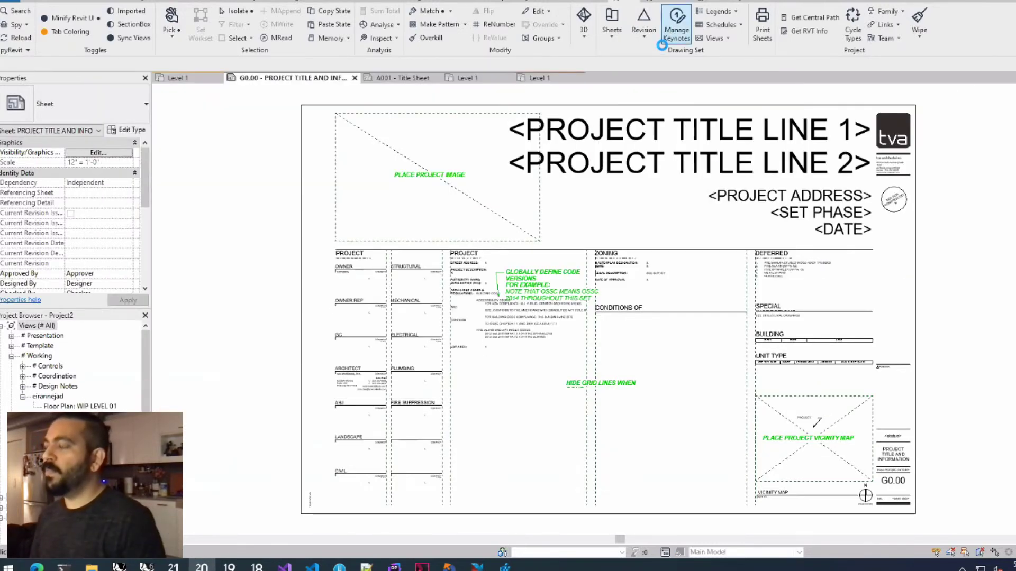
key(Return)
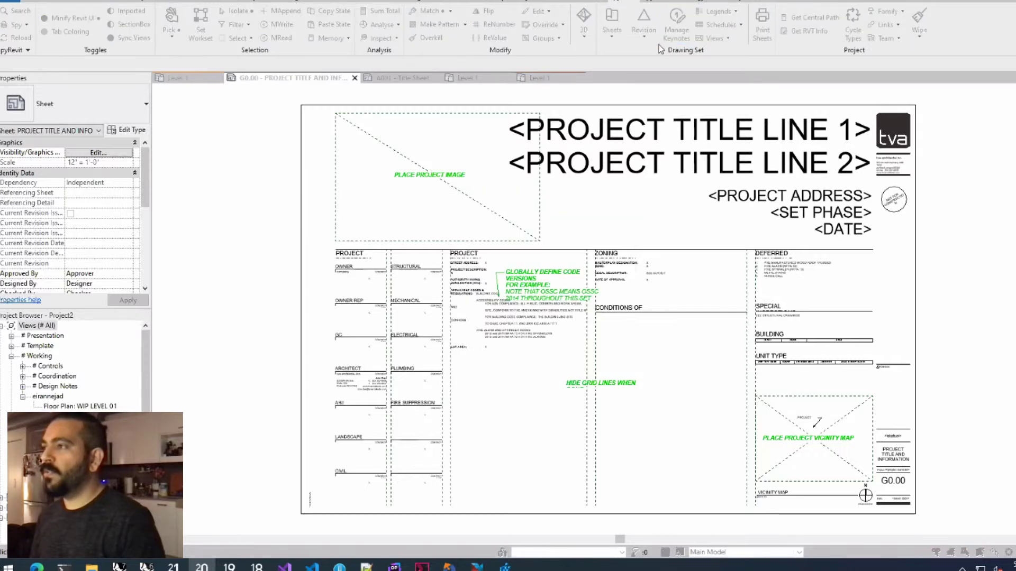
key(Escape)
key(Return)
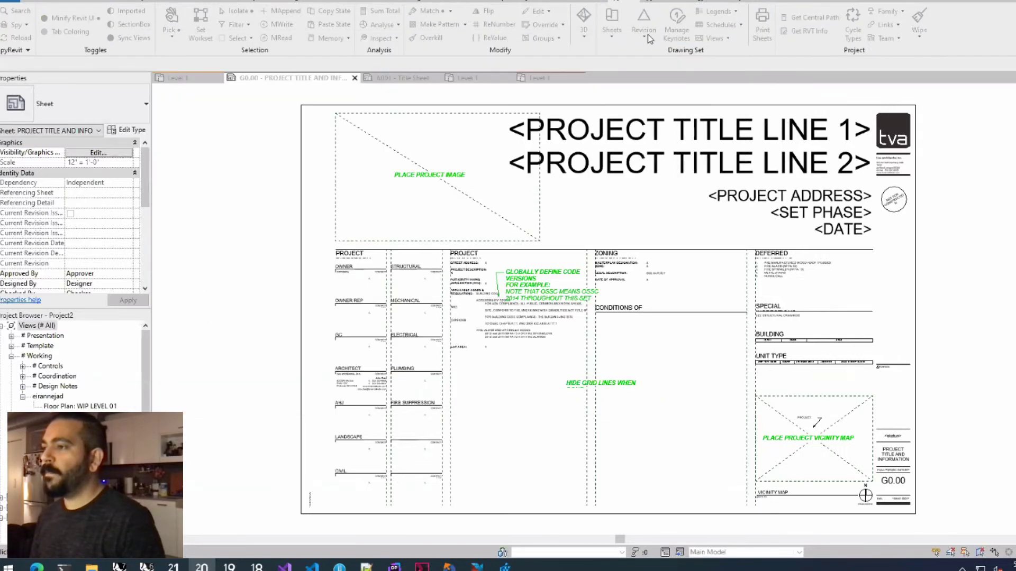
Run Set Revision On Sheets with Revision 2 and Revision 4 for sheets 3, 4 and A0.10 through A1.01, and close the report.
click(647, 36)
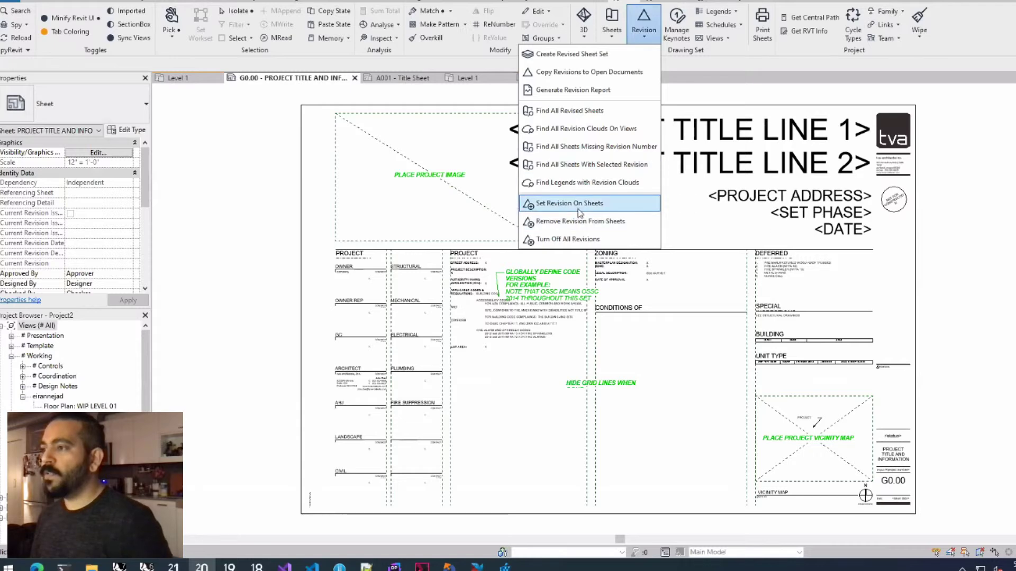
click(553, 202)
click(412, 159)
click(411, 182)
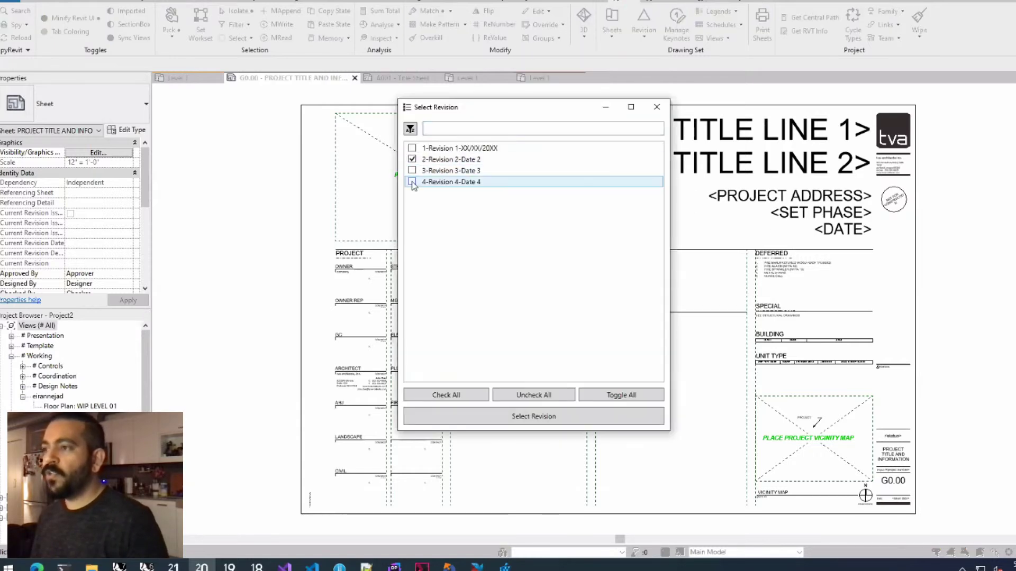
click(515, 416)
drag(439, 201, 439, 265)
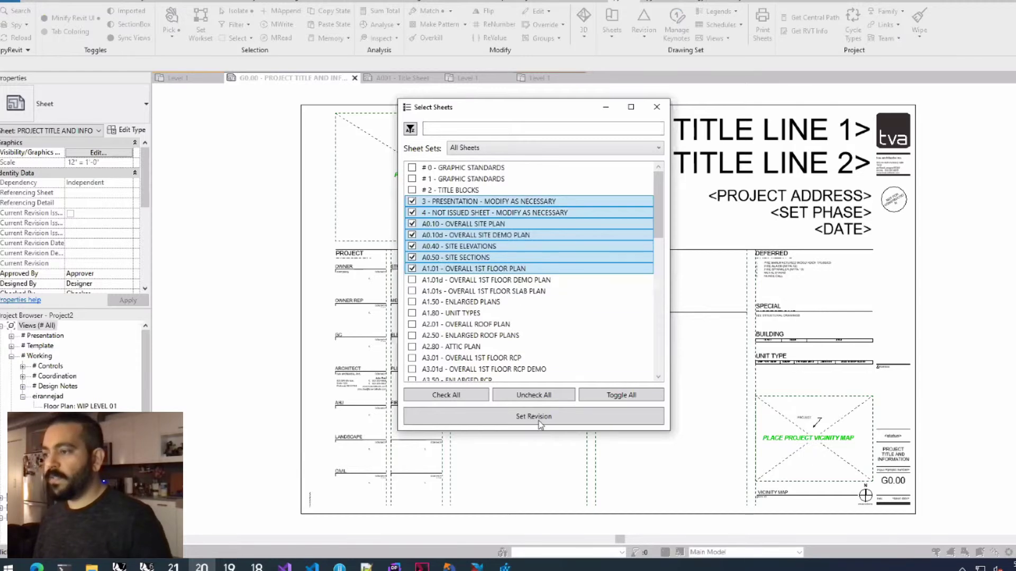
click(538, 422)
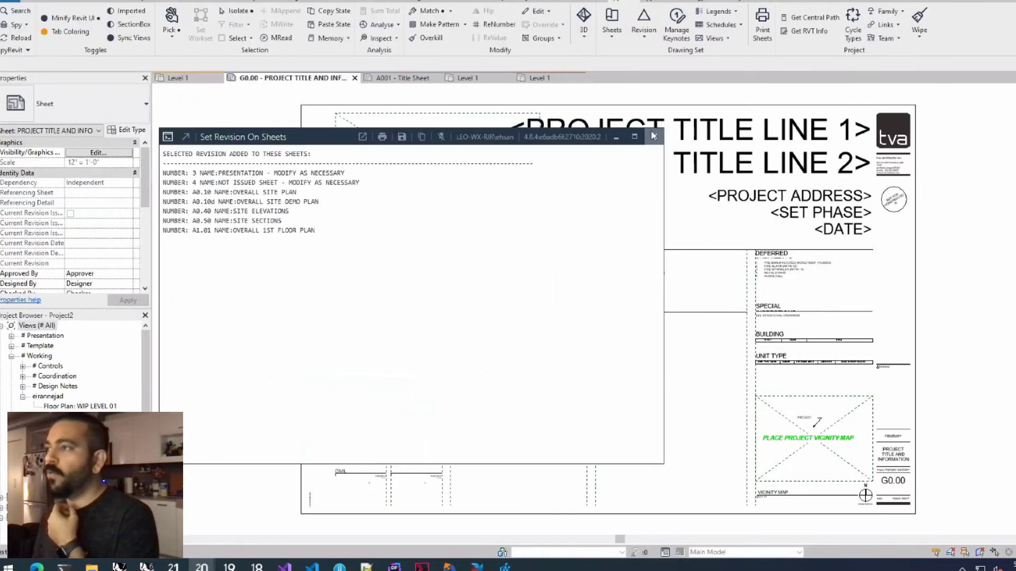
click(654, 136)
Create a revised sheet set from Revision 2 and close the placeholder sheet report.
click(643, 24)
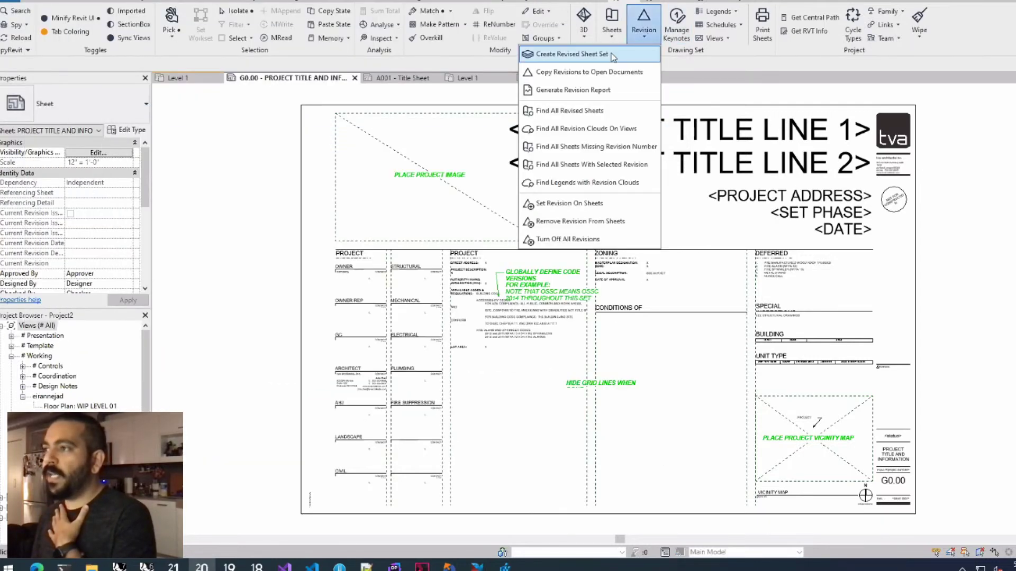
click(571, 54)
click(412, 159)
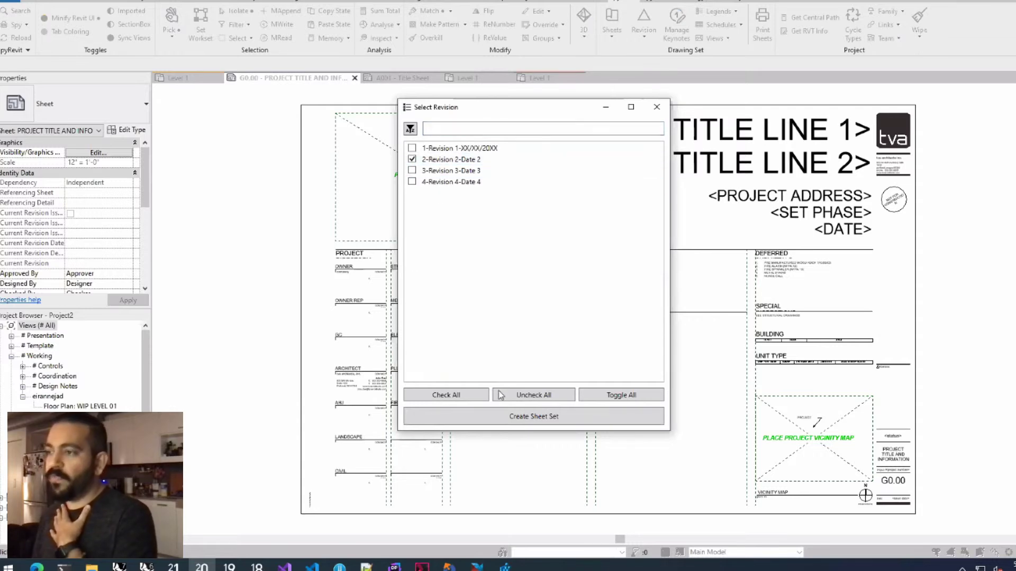
click(501, 416)
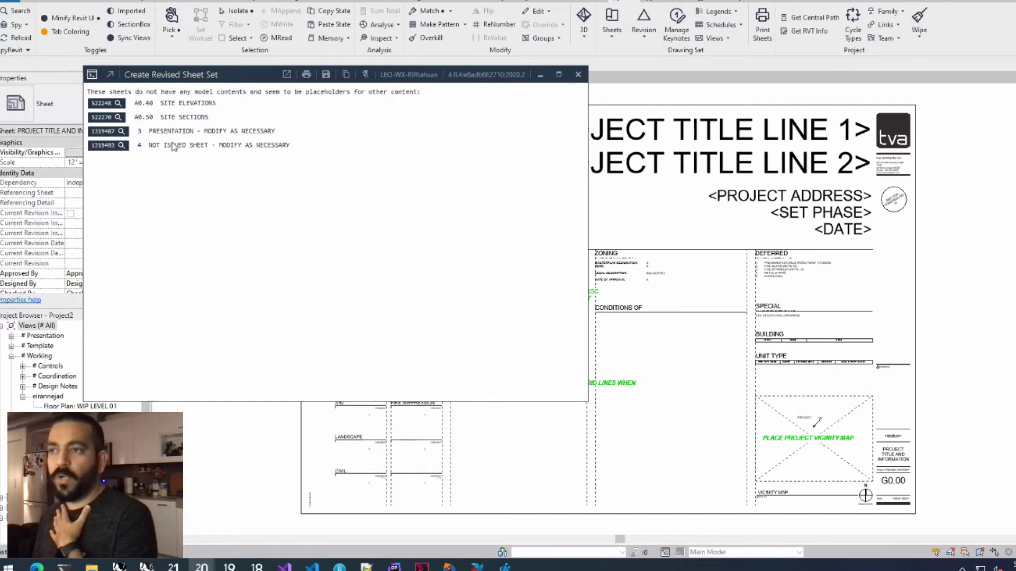
click(577, 74)
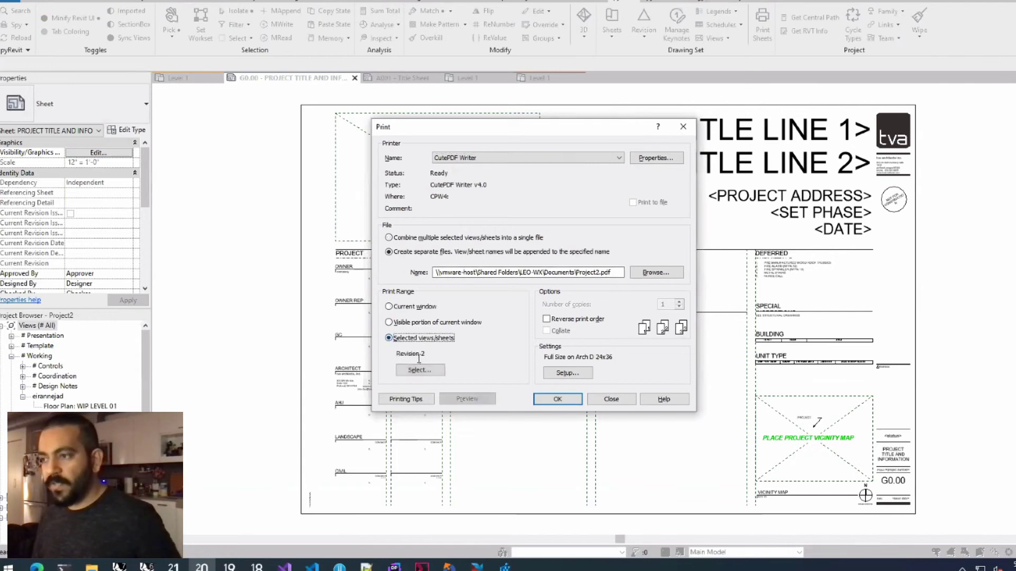
Examine the sheets included in the Revision 2 print set with views hidden, and leave the print setup without printing.
click(422, 370)
click(493, 197)
click(589, 228)
drag(590, 228, 584, 339)
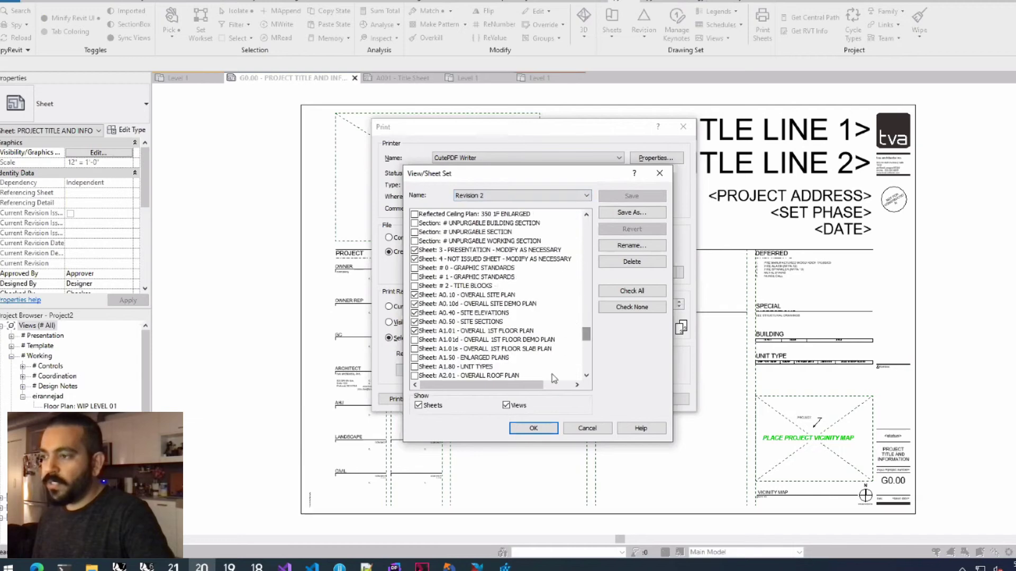
click(529, 403)
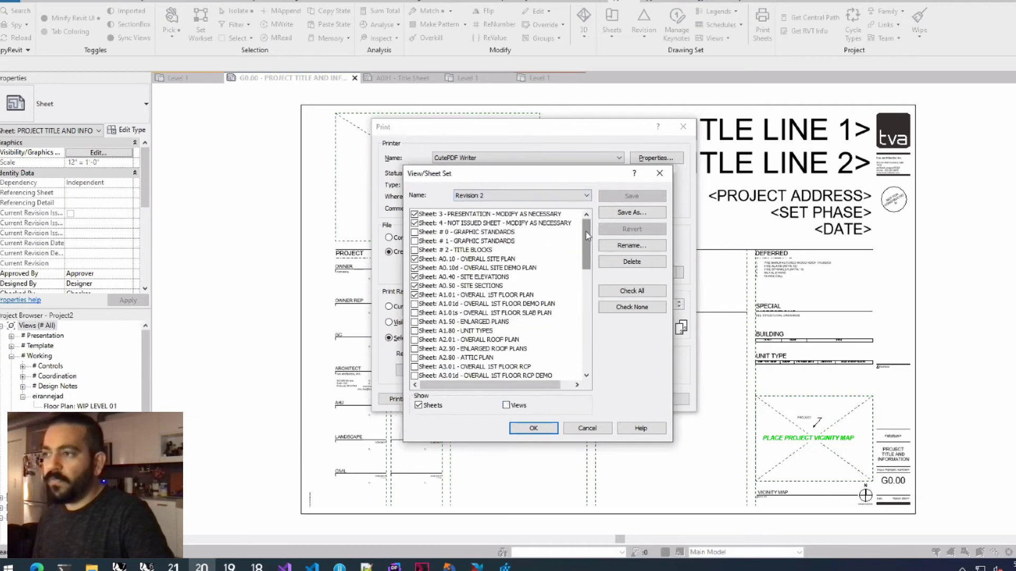
click(659, 174)
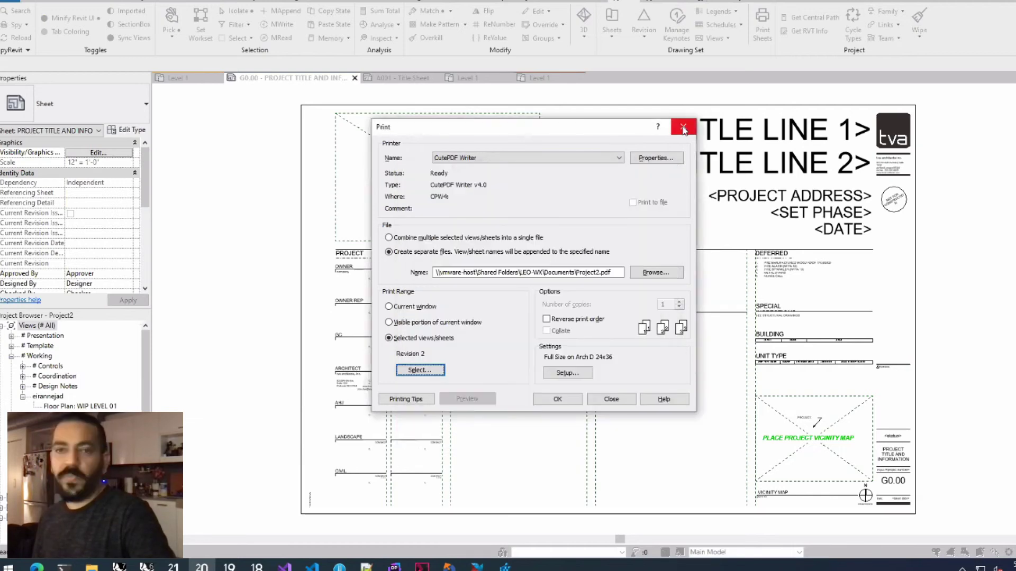
click(683, 127)
click(643, 26)
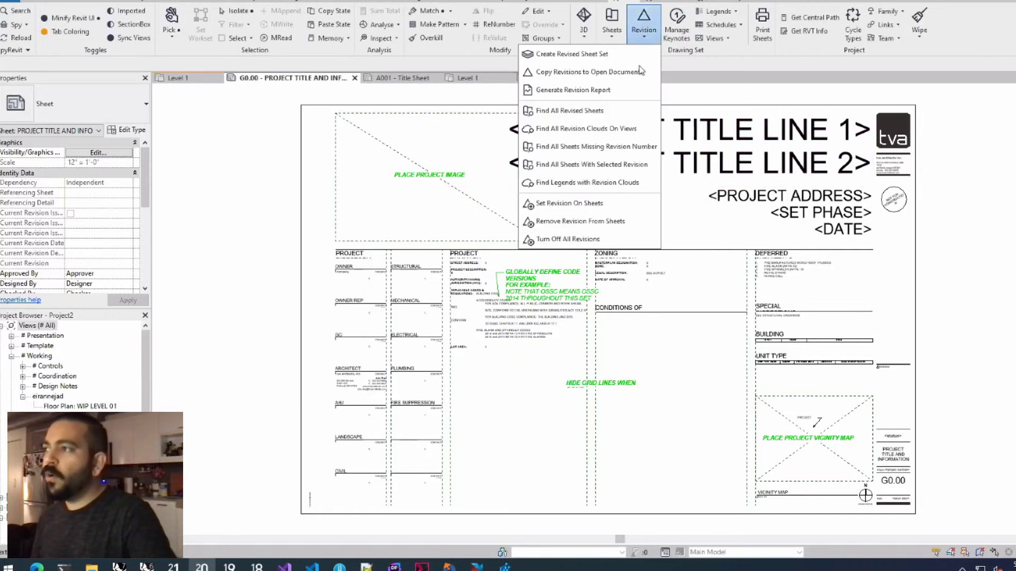
click(710, 64)
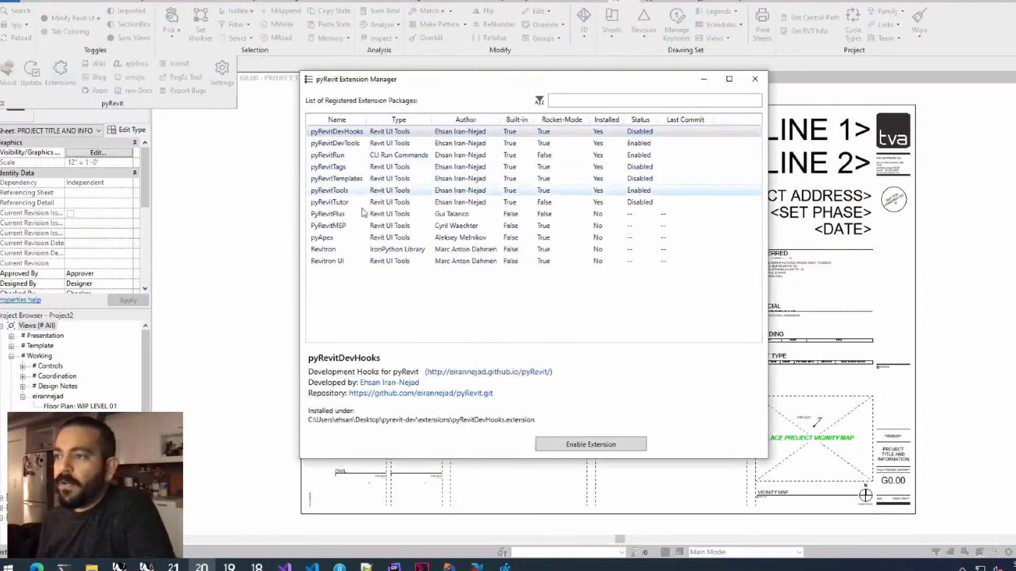
Examine the details of the pyApex and PyRevitMEP packages in the pyRevit Extension Manager.
click(334, 242)
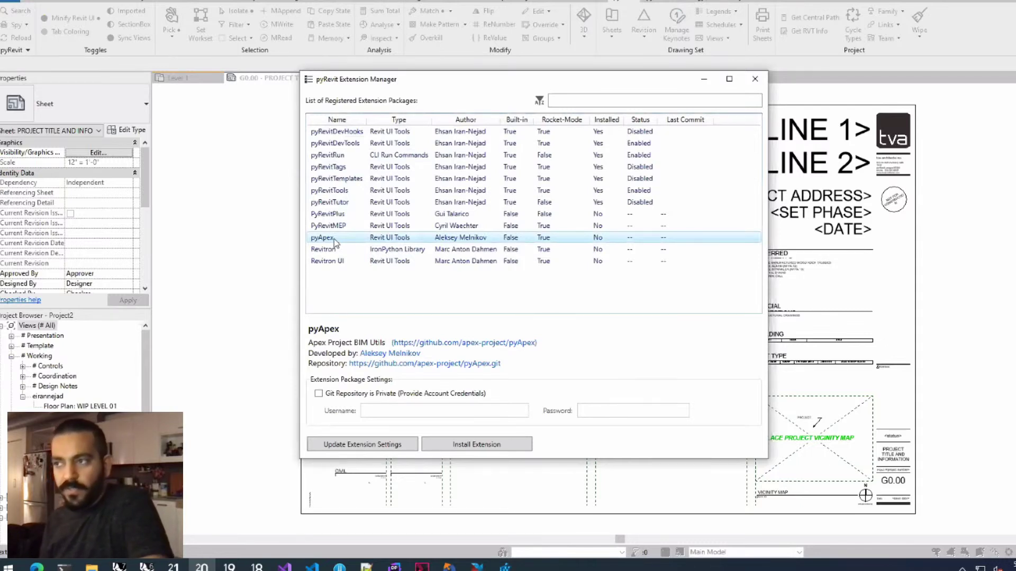
click(338, 228)
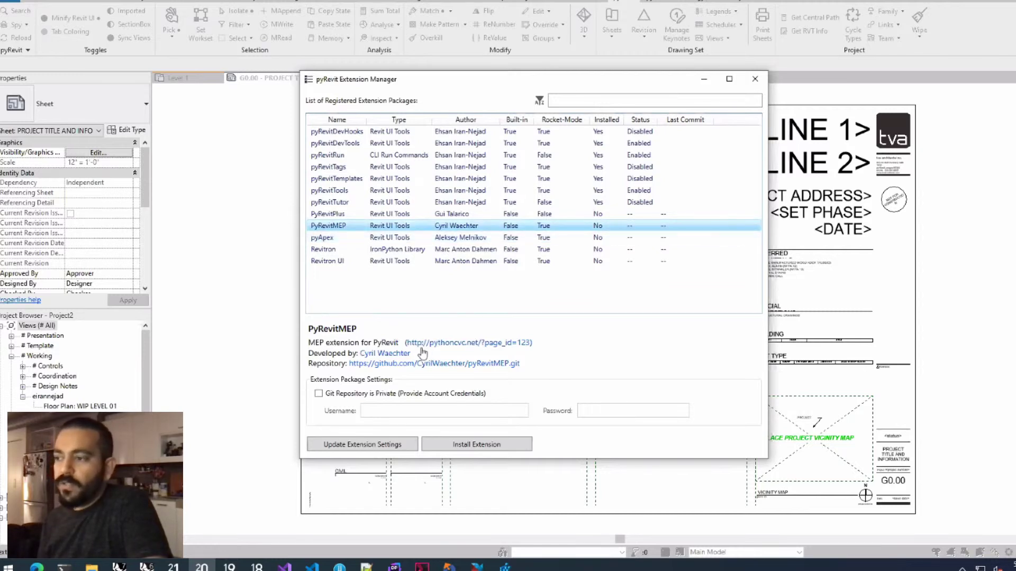
click(339, 241)
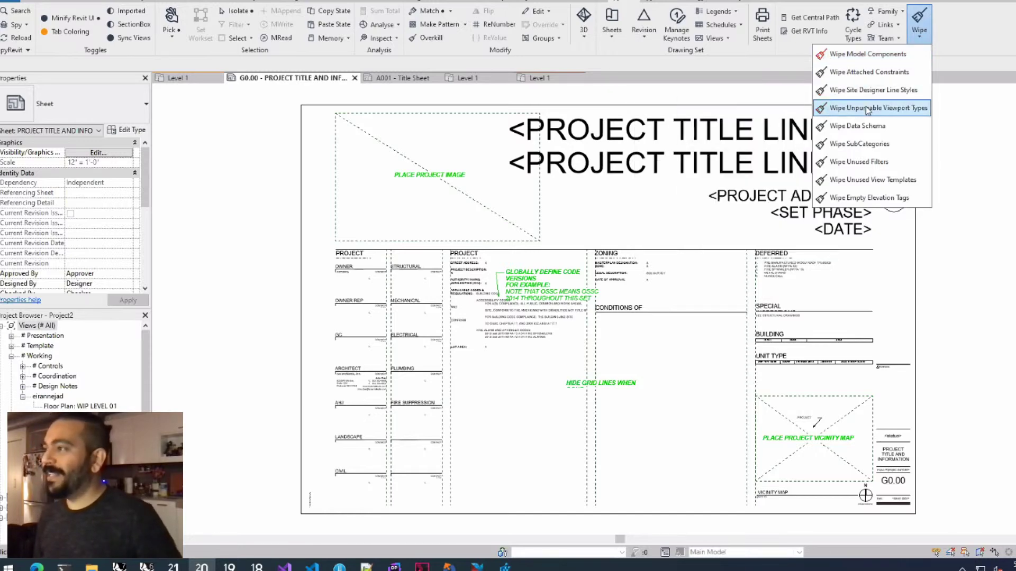
Run Wipe Model Components, examine the full list of wipe options and close it without wiping anything.
click(878, 55)
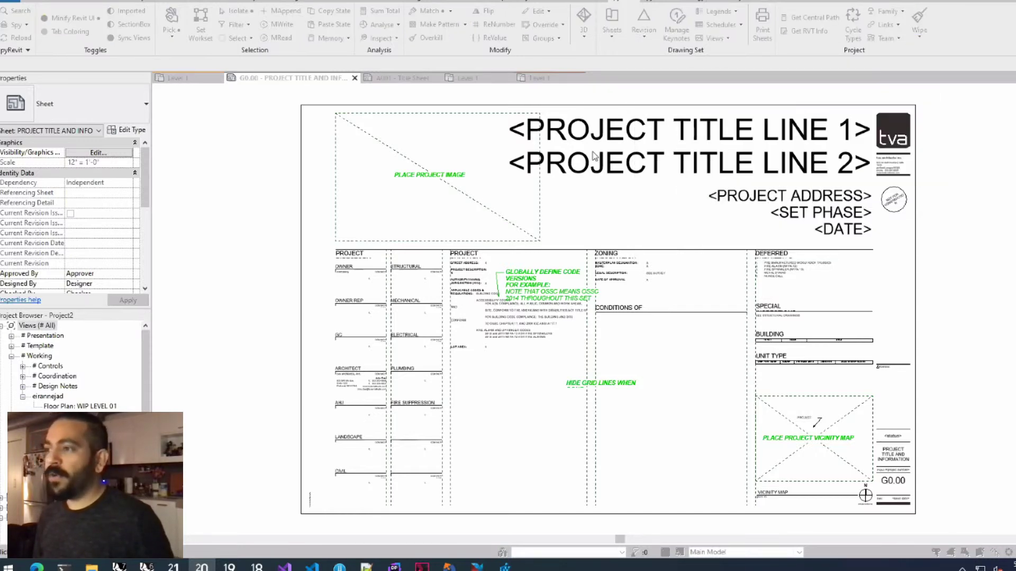
drag(660, 165, 660, 307)
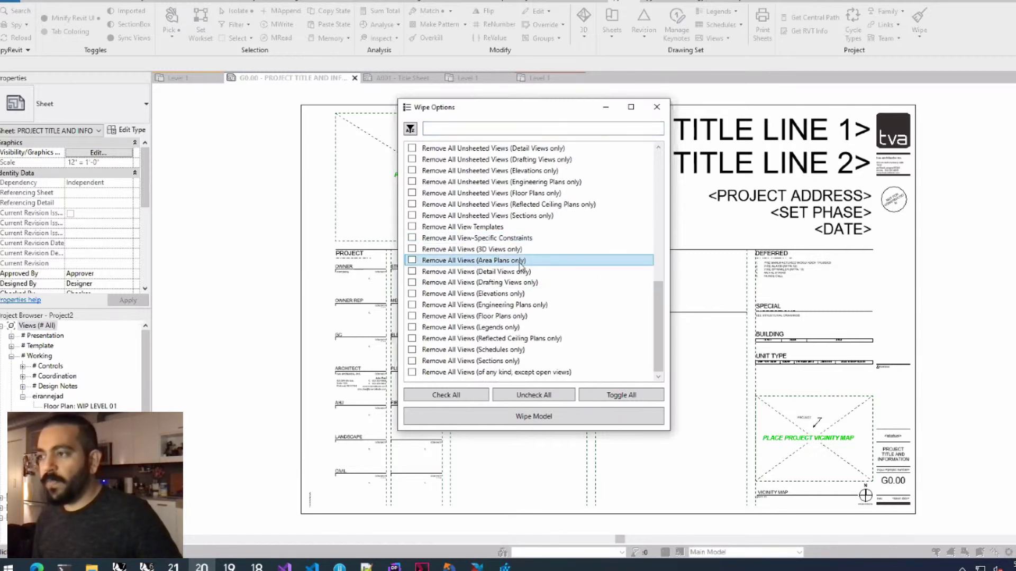
scroll(503, 267, up, 6)
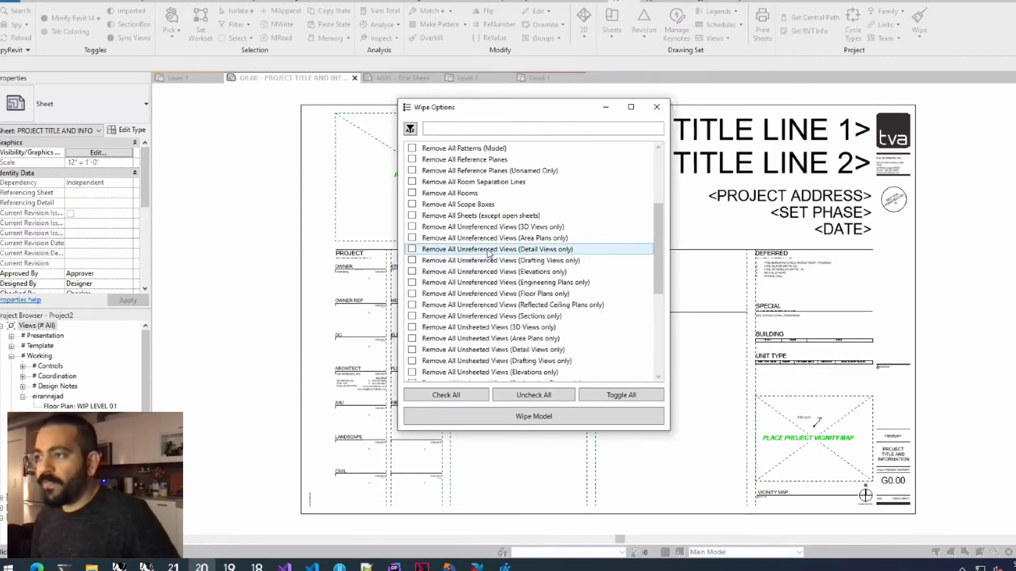
scroll(488, 253, up, 3)
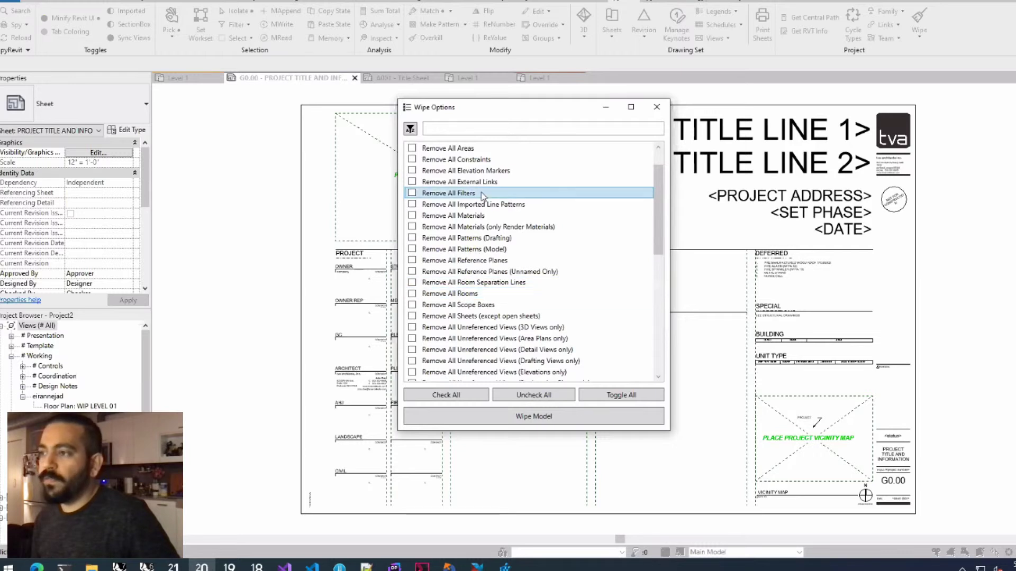
scroll(483, 214, up, 1)
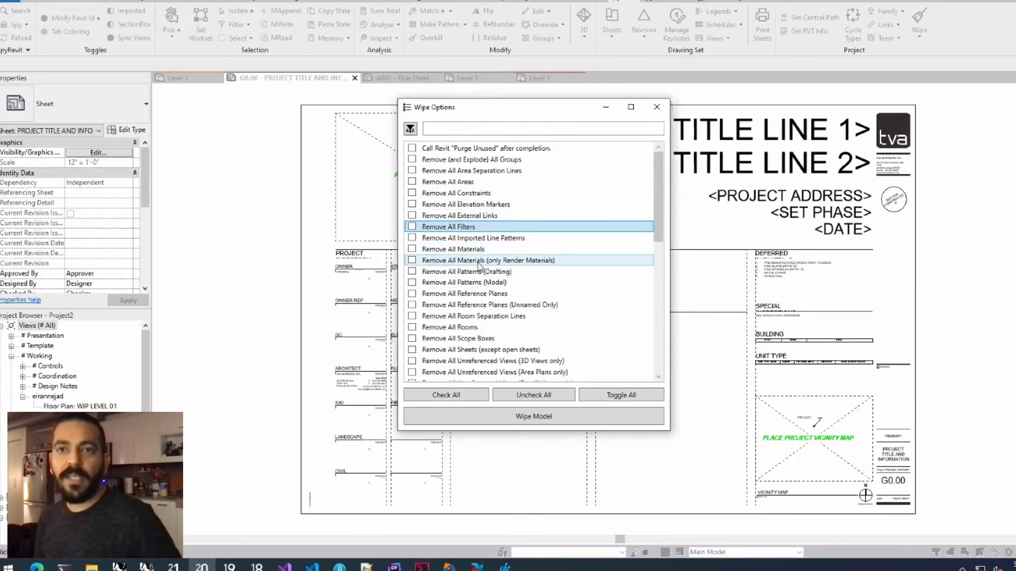
click(656, 108)
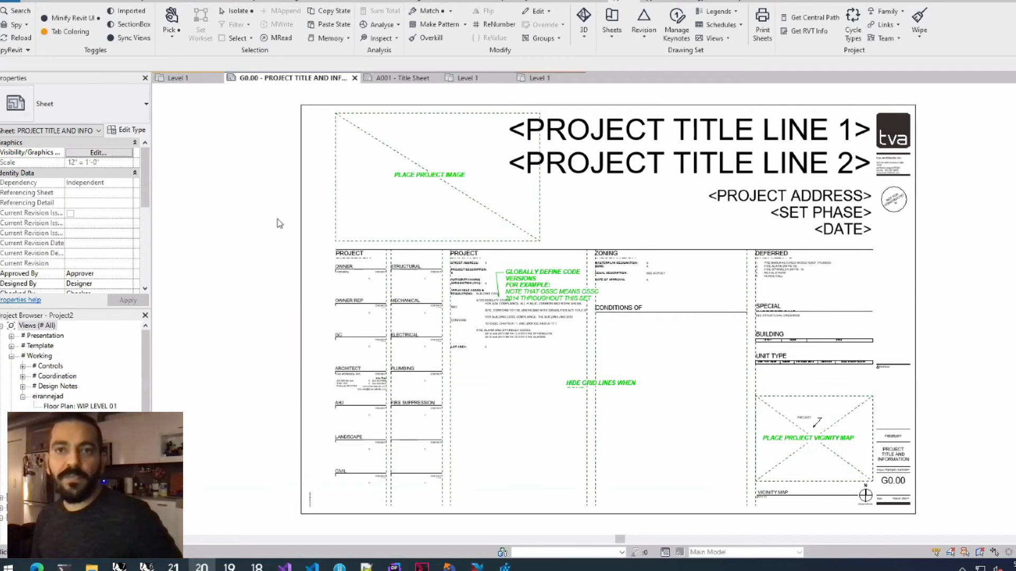
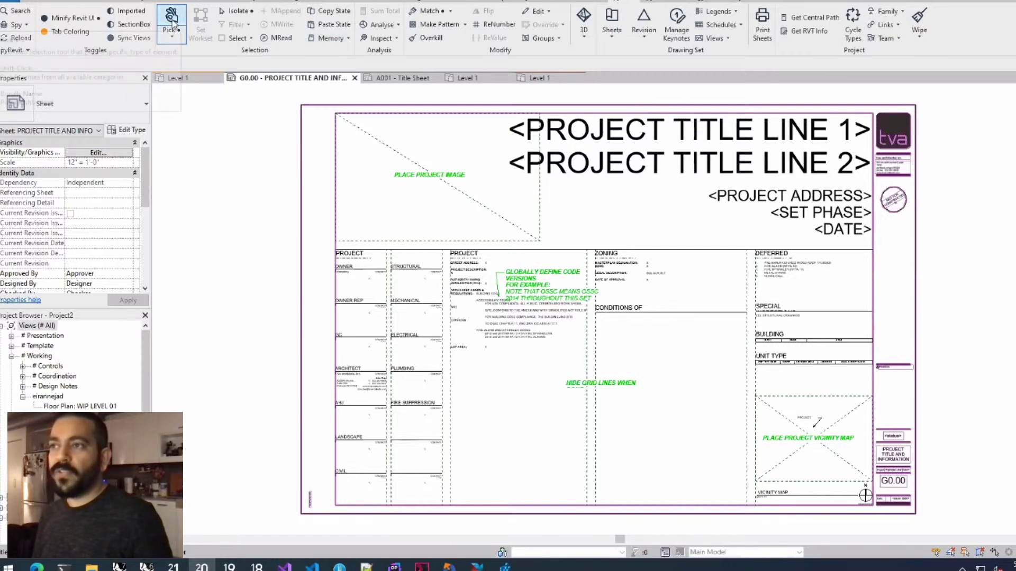
Reveal the Pick tool's Pick.pushbutton folder in File Explorer and move the window clear for examining its script files.
key(alt)
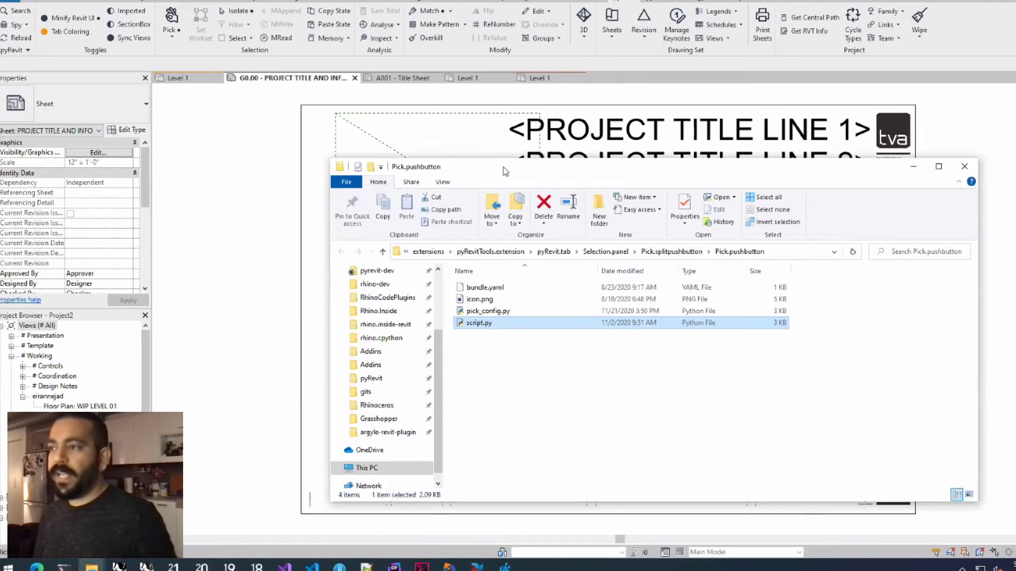
drag(443, 161, 316, 65)
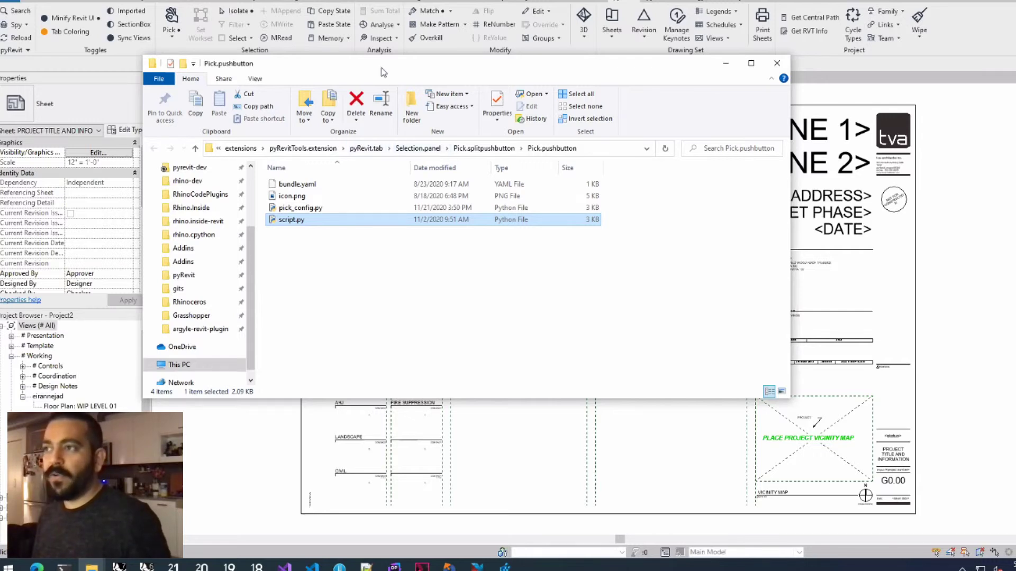
drag(383, 72, 381, 93)
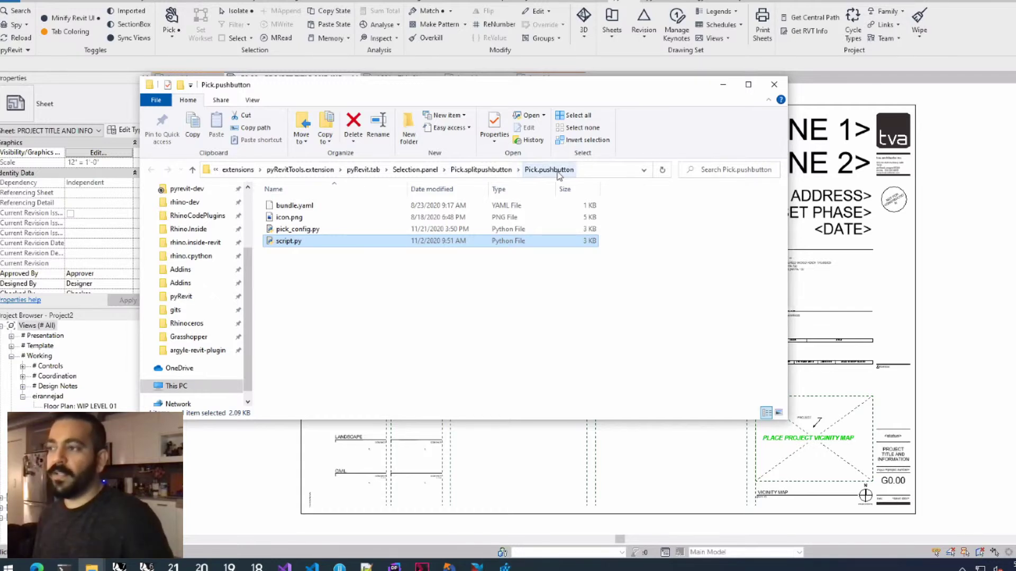
Go up to the Pick.splitpushbutton folder and open its Pick.pushbutton subfolder from there.
click(494, 175)
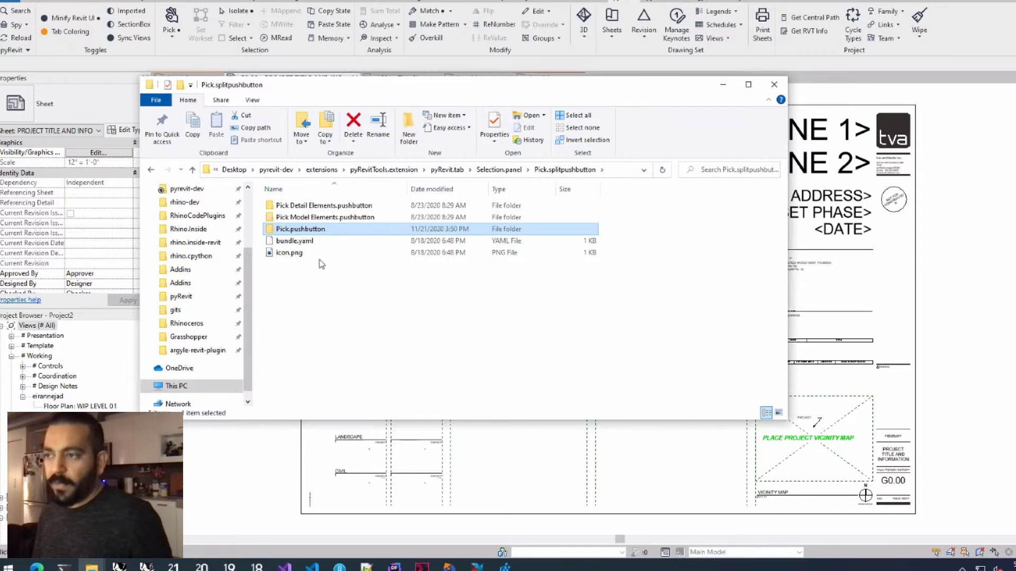
right_click(307, 227)
click(385, 322)
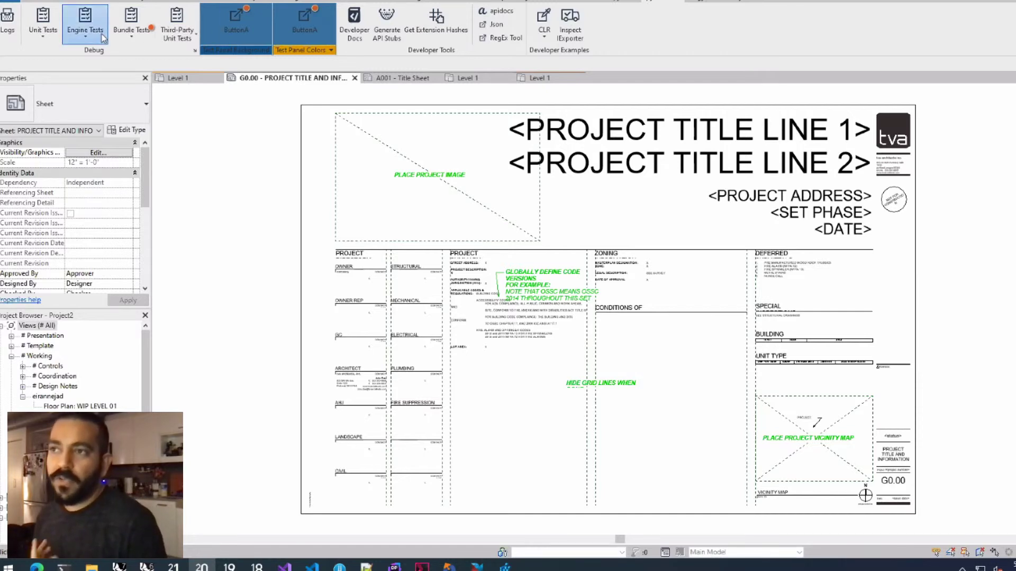
Run the Test CPython Engine tool, examine the Python version in its output and close the output window.
click(84, 24)
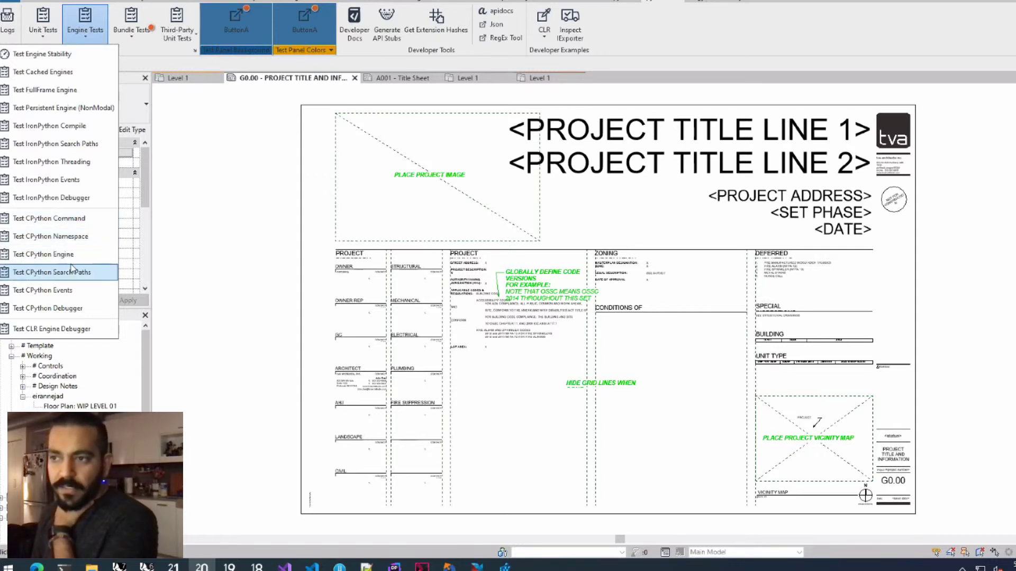
click(47, 254)
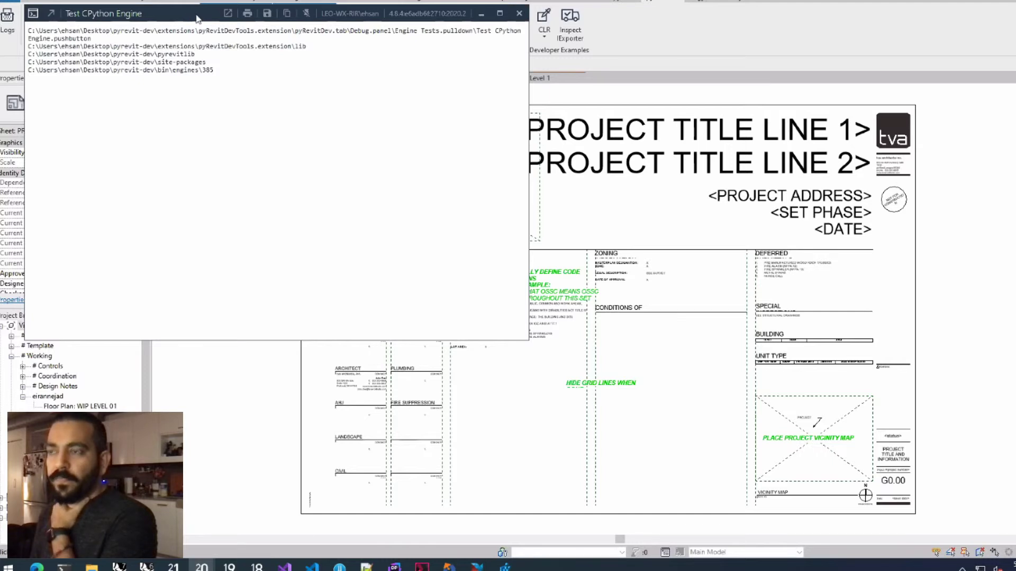
drag(197, 18, 327, 75)
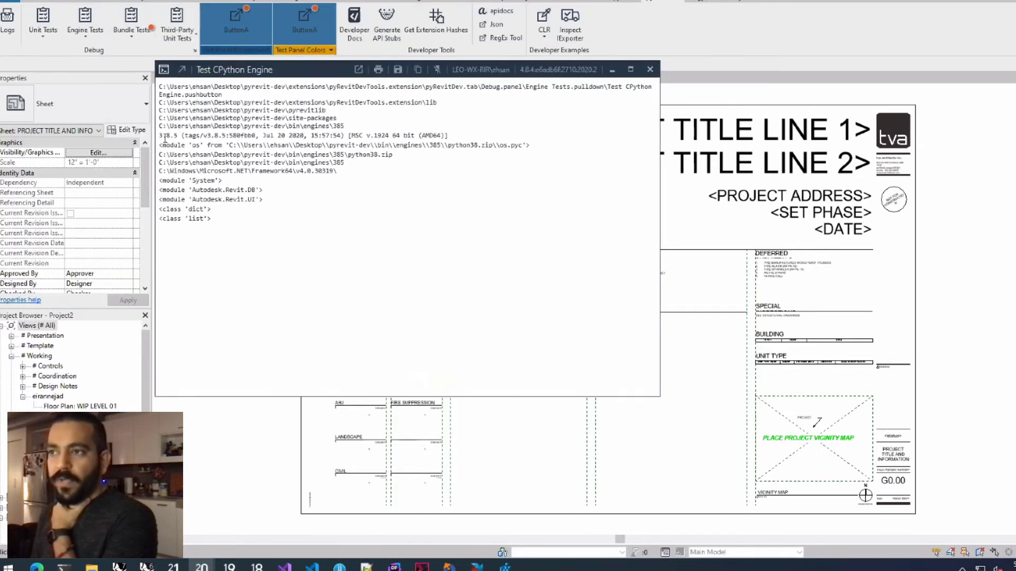
drag(160, 135, 179, 136)
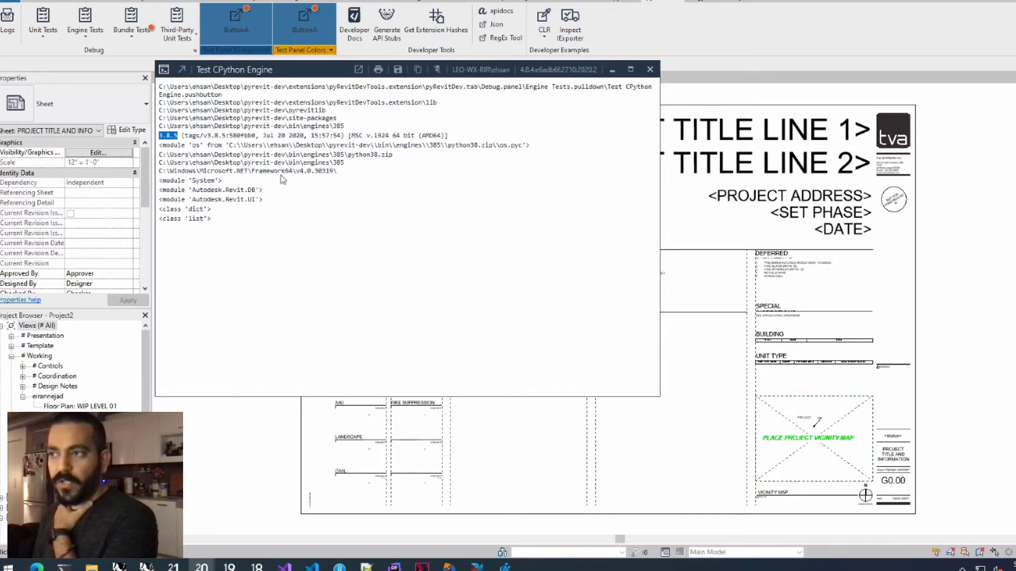
drag(297, 72, 296, 80)
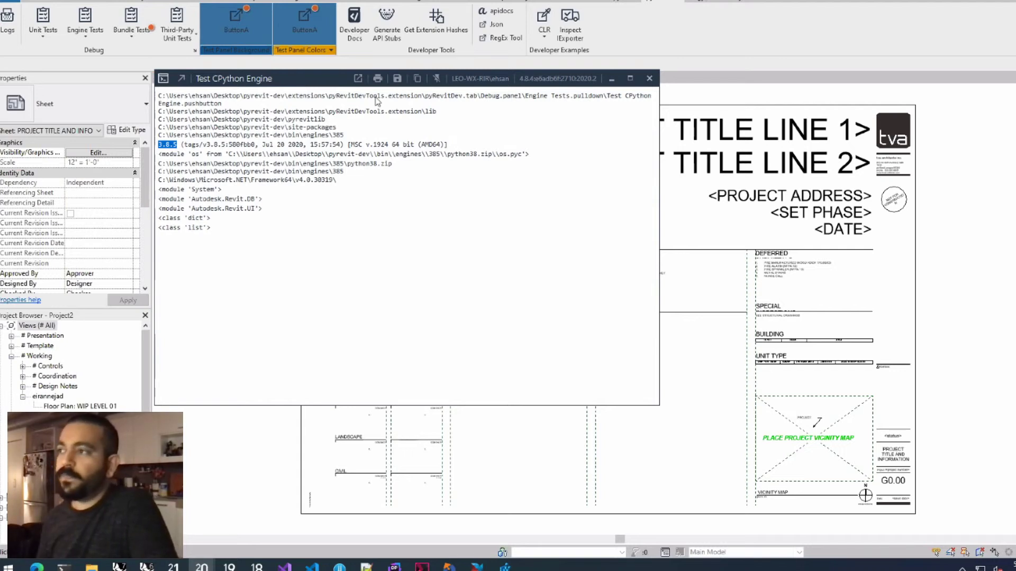
click(649, 79)
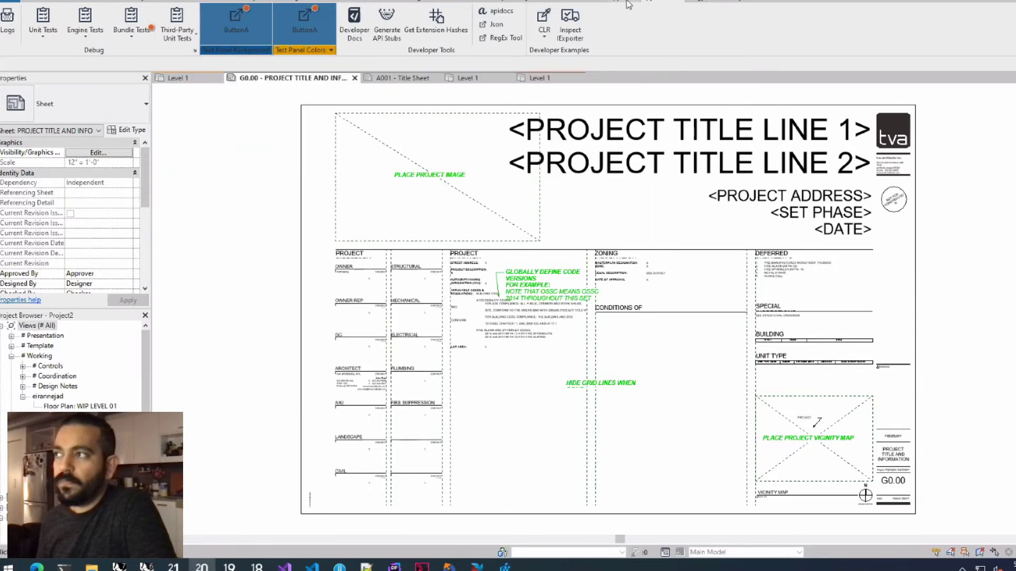
Return to the main pyRevit tools and try to reload pyRevit.
click(627, 4)
click(16, 50)
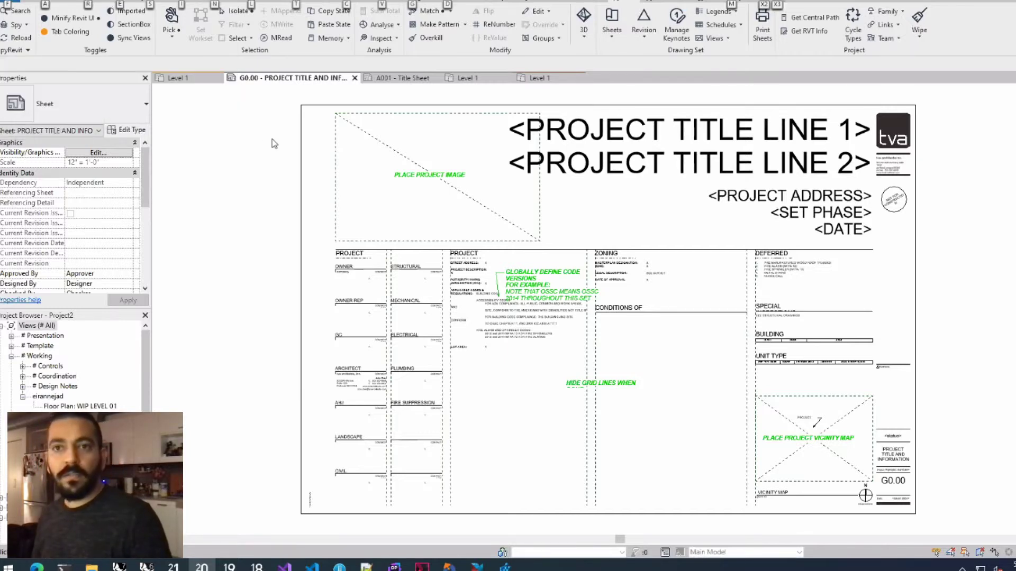
click(19, 38)
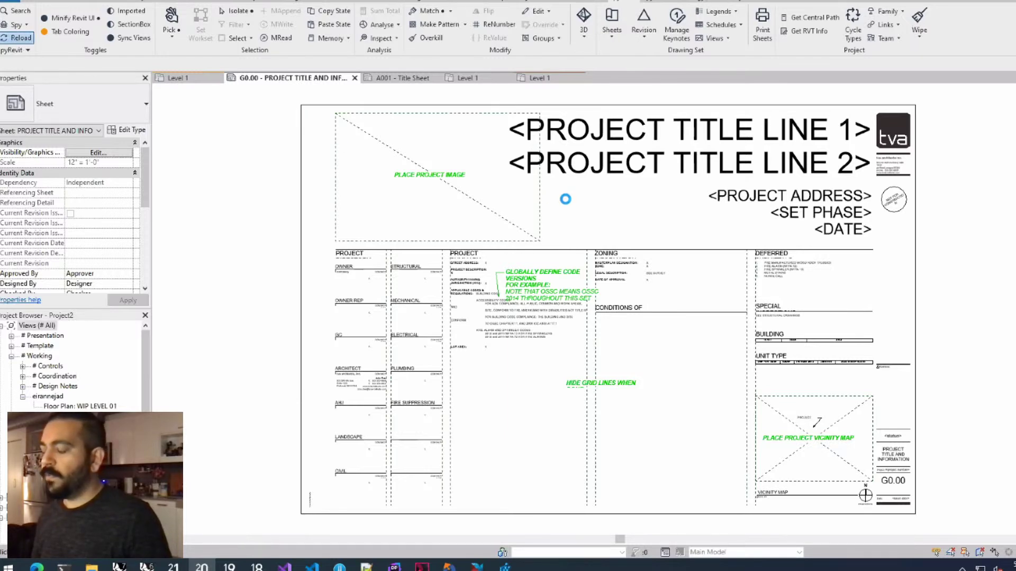
click(625, 333)
Examine the pyApex package in the pyRevit Extension Manager and leave it without installing anything.
click(26, 50)
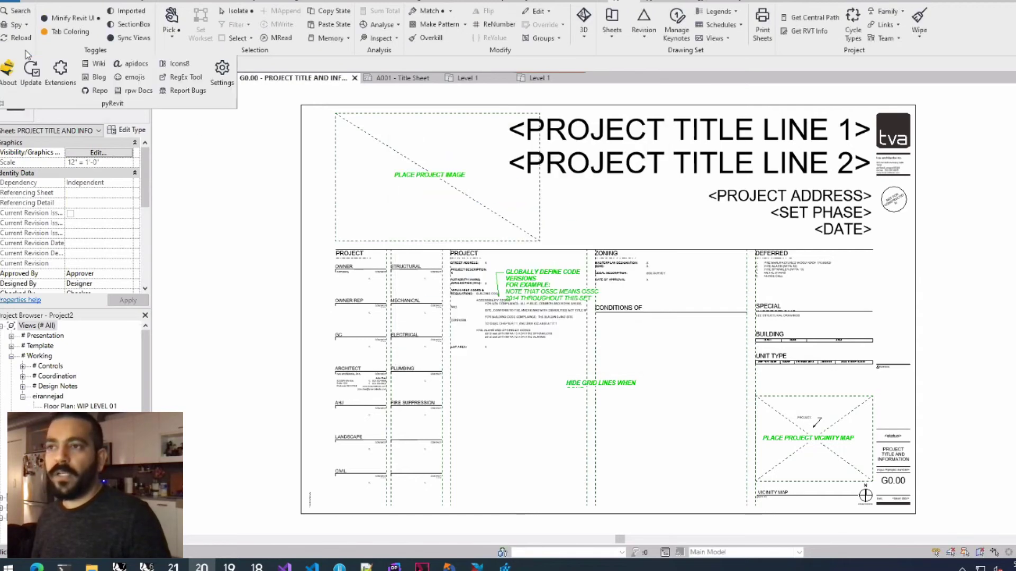
click(63, 91)
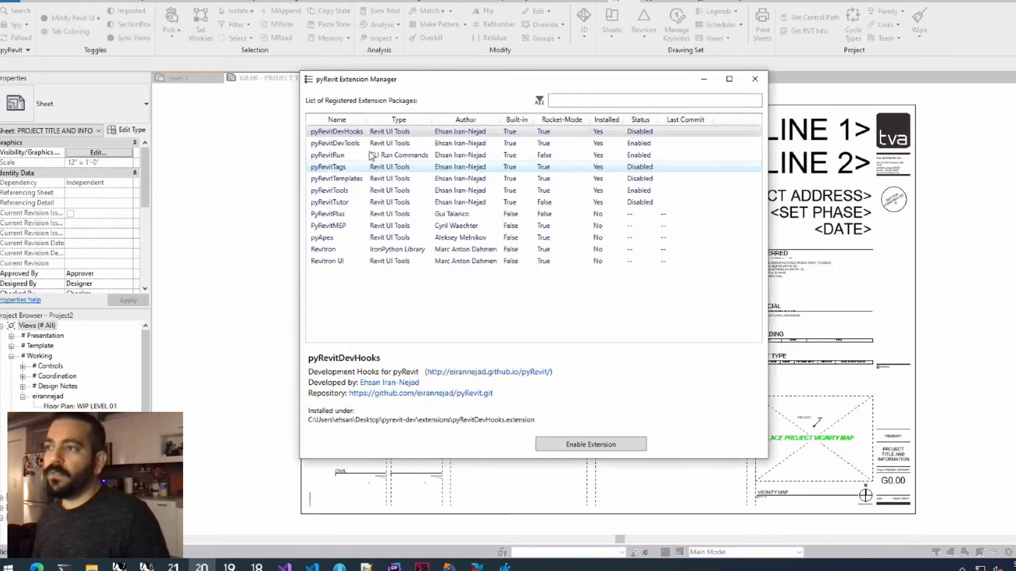
click(330, 202)
click(331, 238)
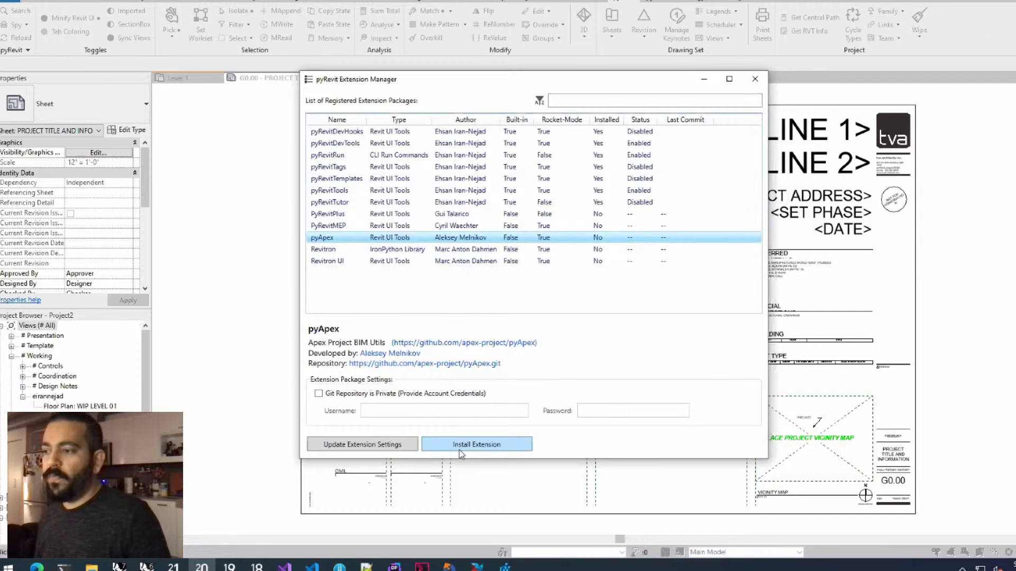
click(754, 82)
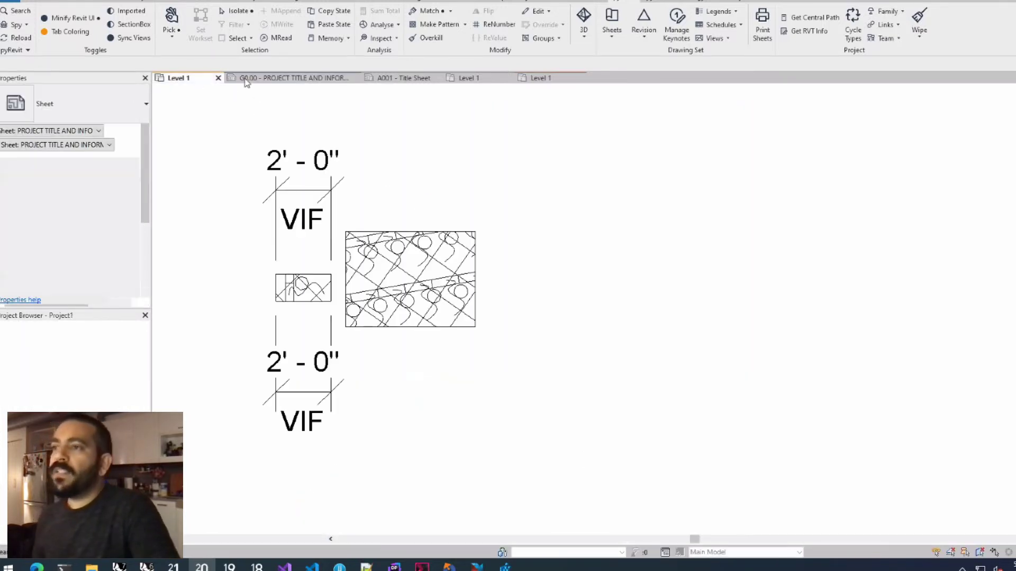
Open the default 3D view of Project1.
key(3)
key(d)
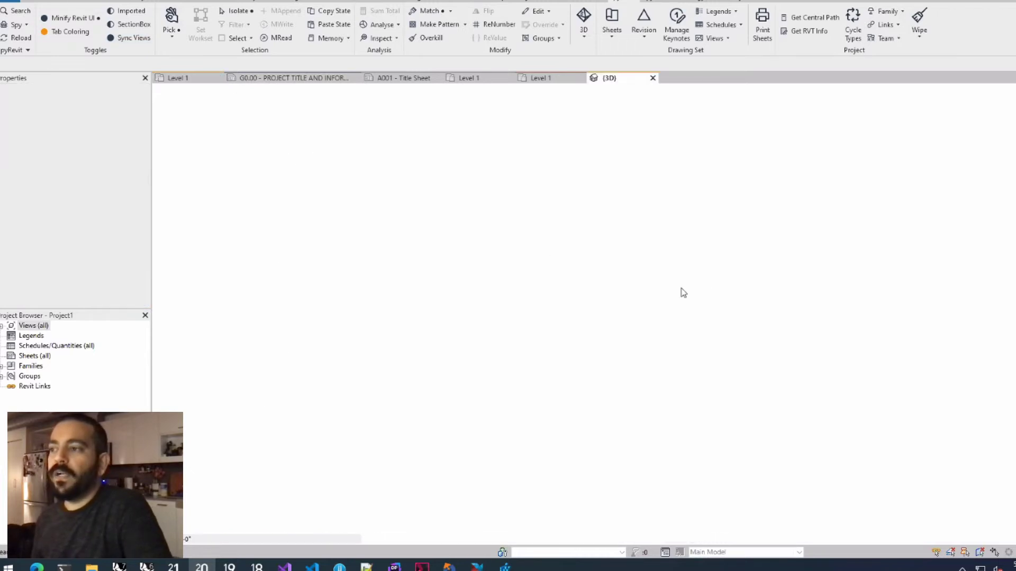
middle_drag(576, 258, 549, 379)
scroll(568, 293, down, 2)
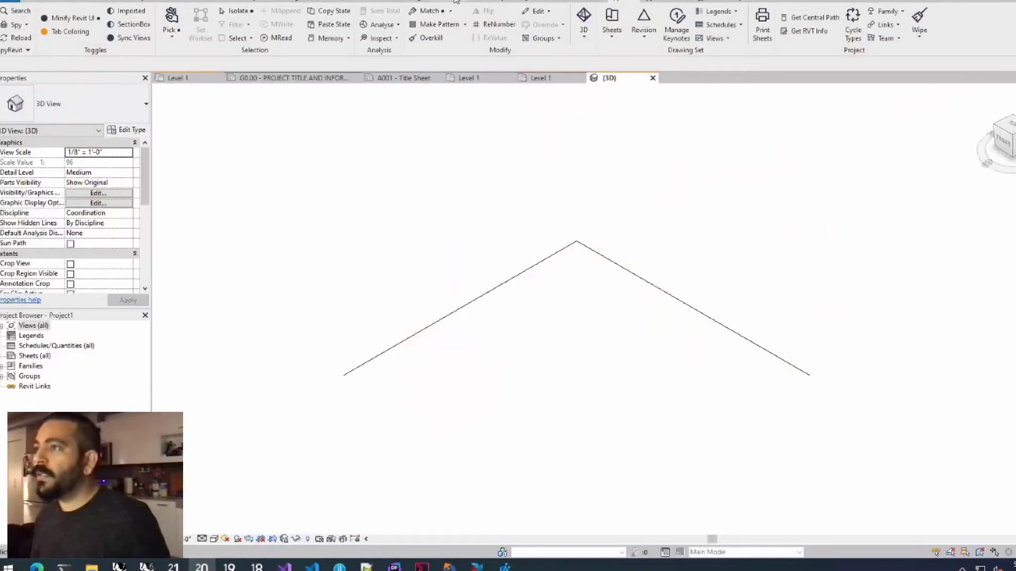
scroll(549, 30, up, 2)
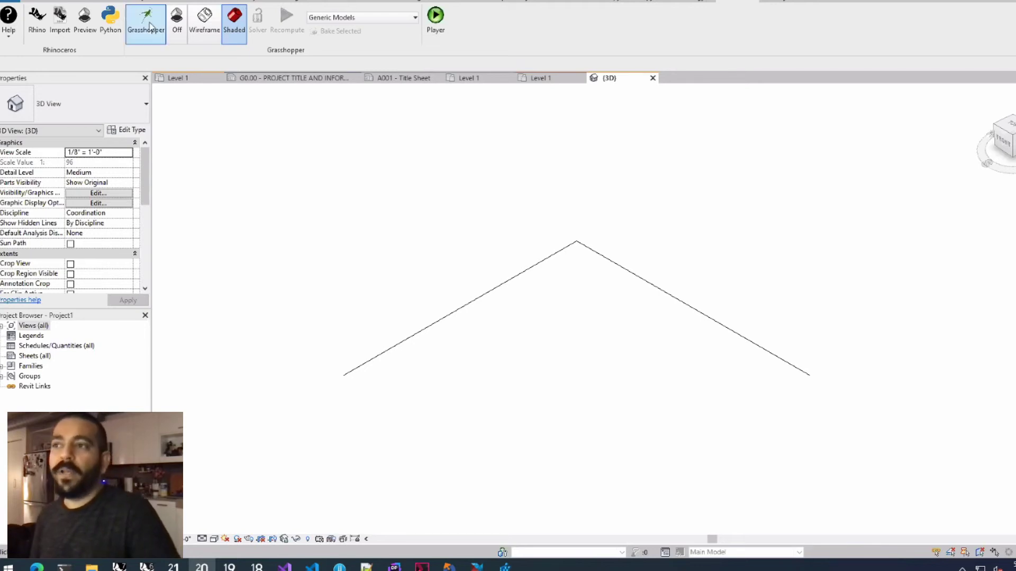
Launch Grasshopper inside Revit, shift its window aside and return to the 3D view.
click(148, 33)
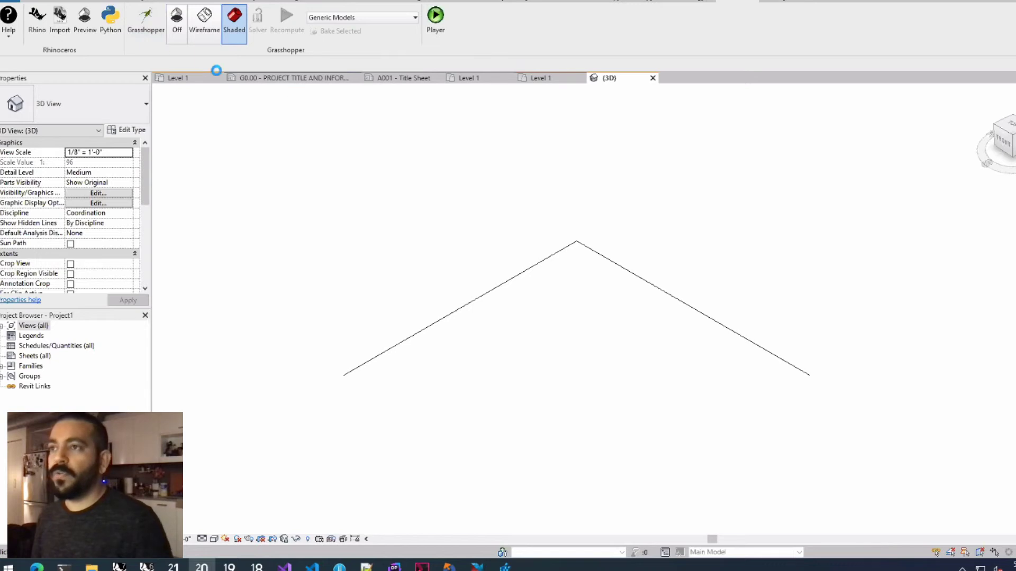
drag(470, 52, 531, 49)
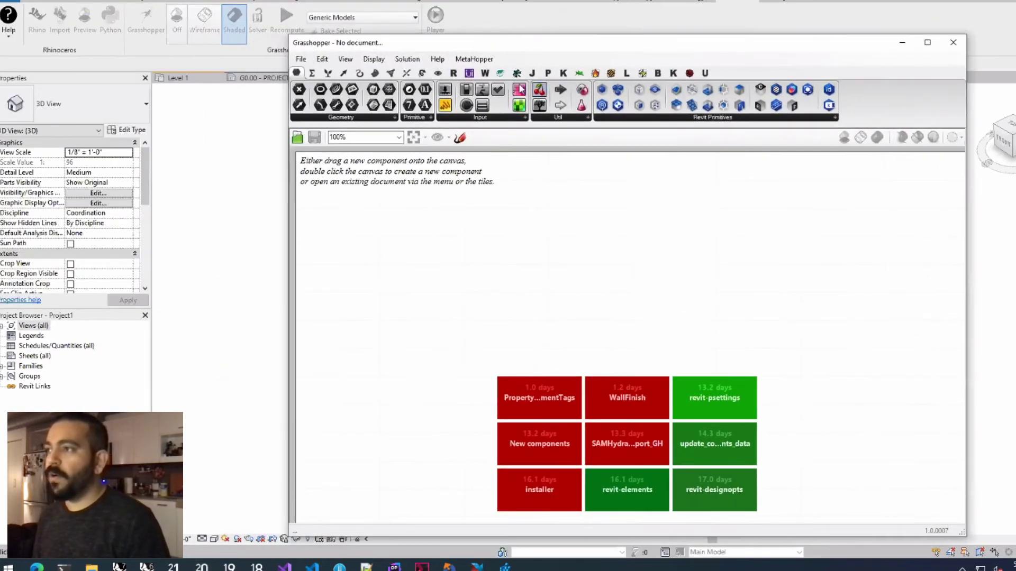
click(276, 132)
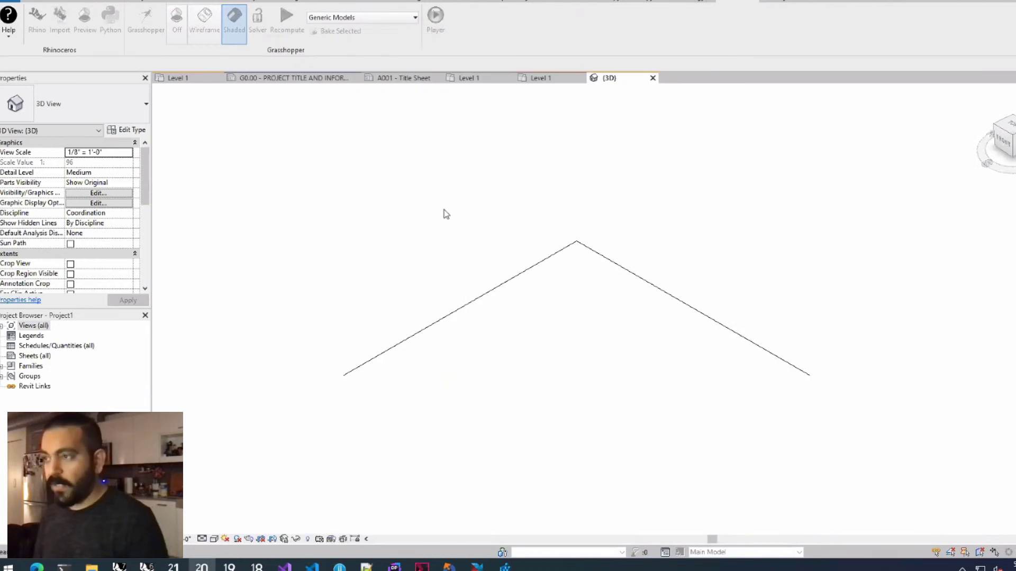
Draw two connected Wall 1 walls meeting at a corner in the 3D view, the first about 23 ft long.
key(w)
key(a)
click(529, 390)
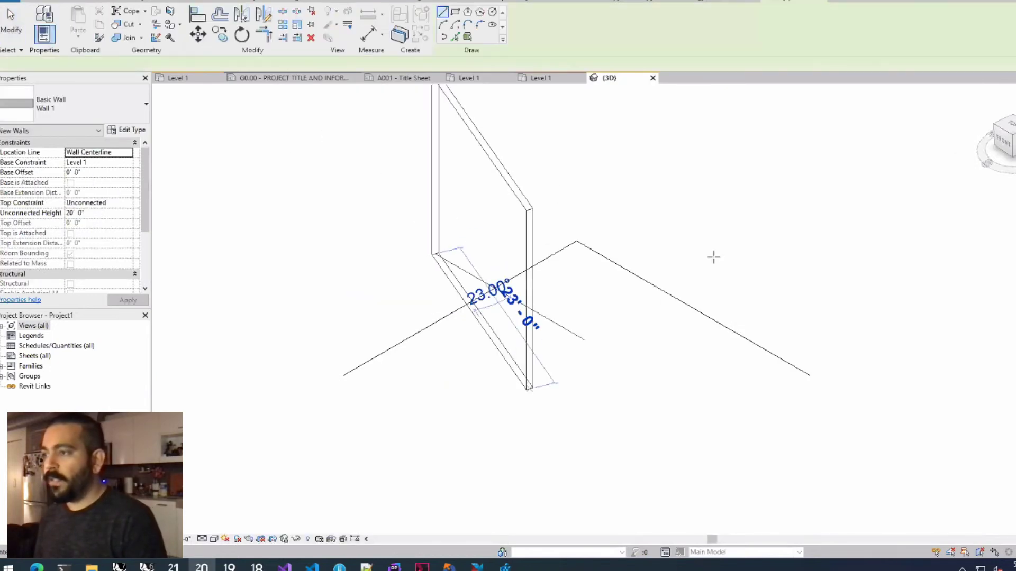
click(661, 264)
key(Escape)
key(Escape)
middle_drag(669, 247, 504, 250)
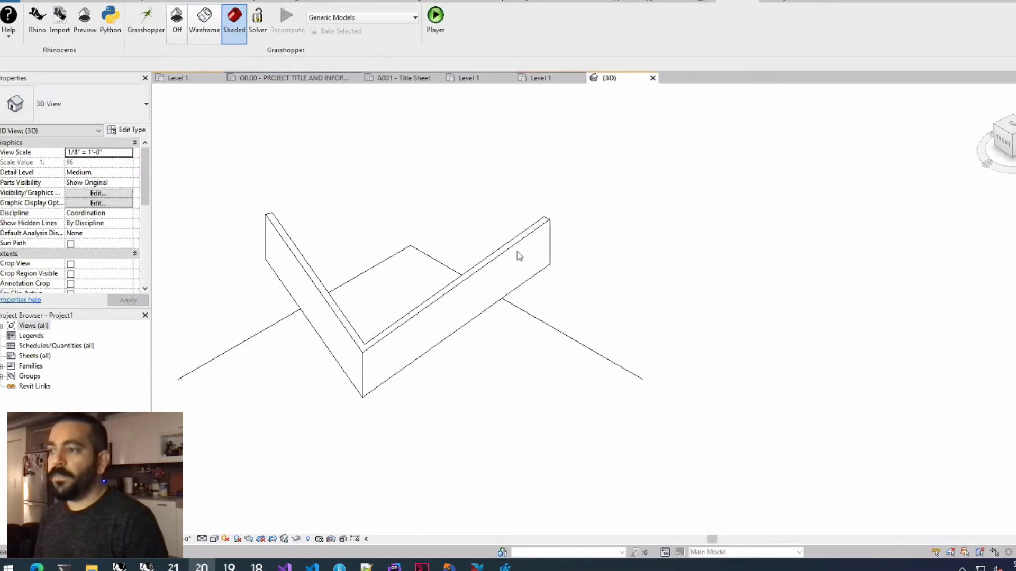
Open Grasshopper and place a Revit element parameter on a new canvas, with the Grasshopper window moved aside.
click(145, 24)
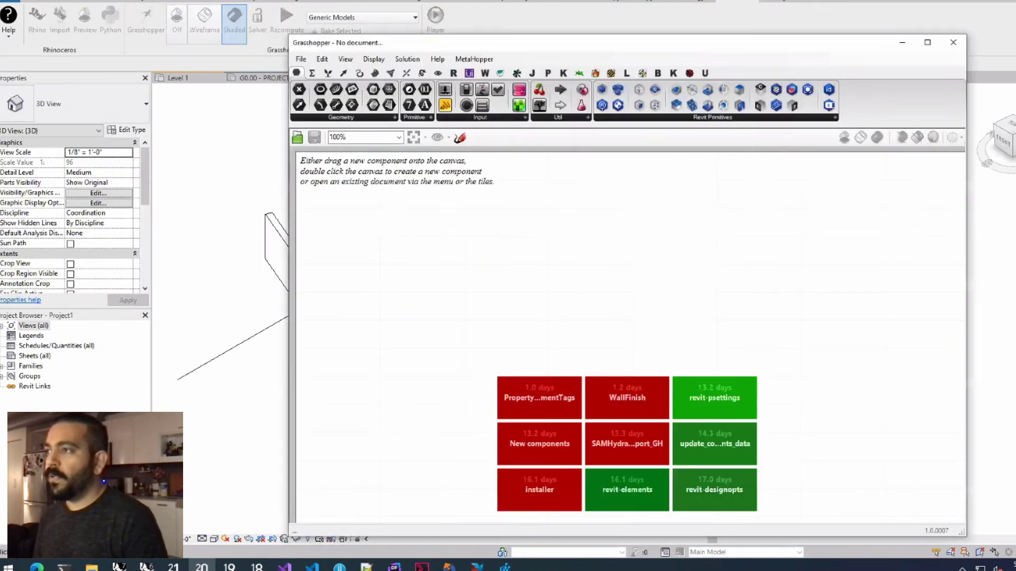
drag(688, 103, 548, 241)
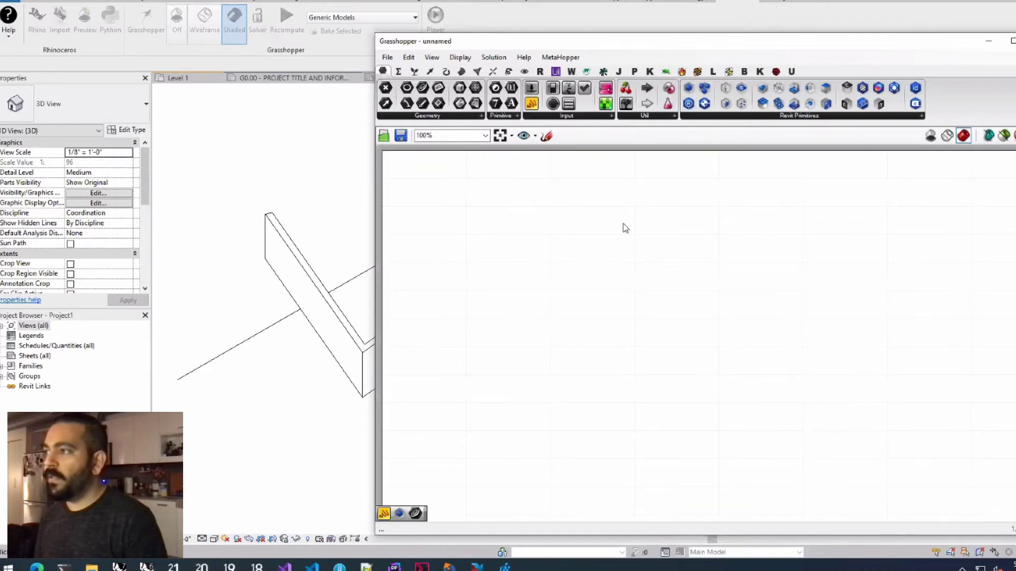
click(853, 116)
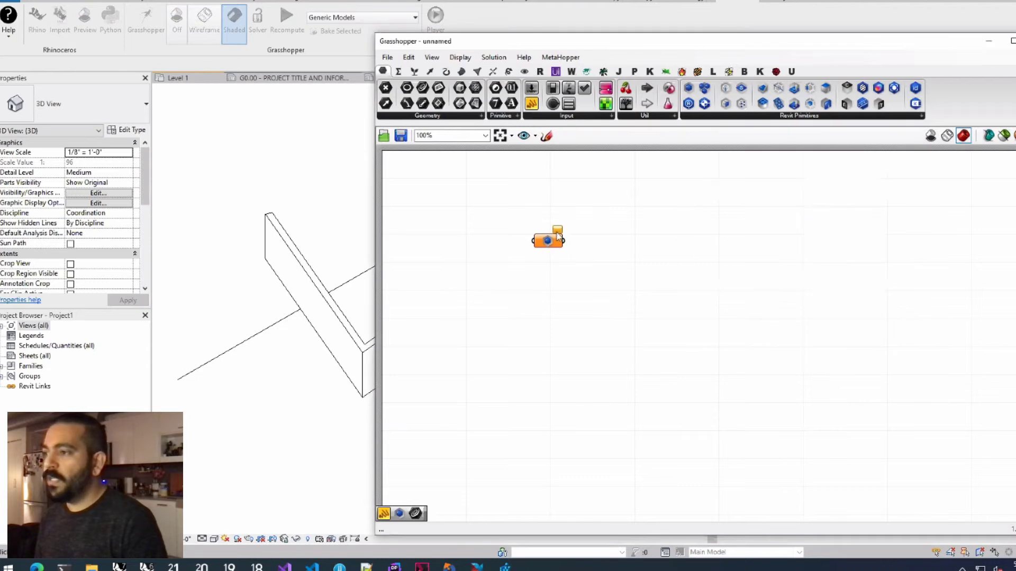
Assign the two walls in the 3D view to the Revit element parameter as multiple elements.
right_click(548, 239)
click(598, 412)
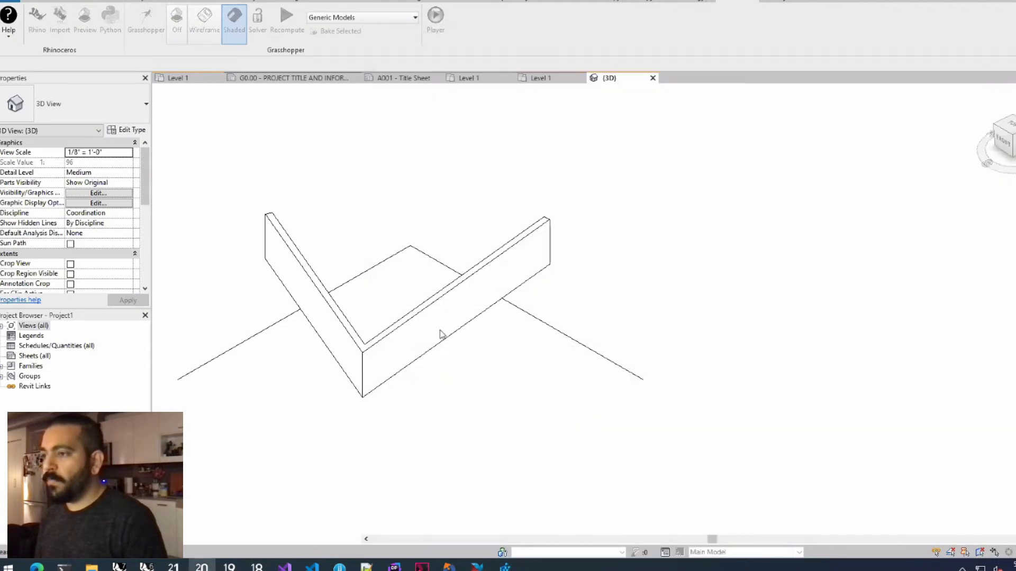
click(430, 296)
click(317, 272)
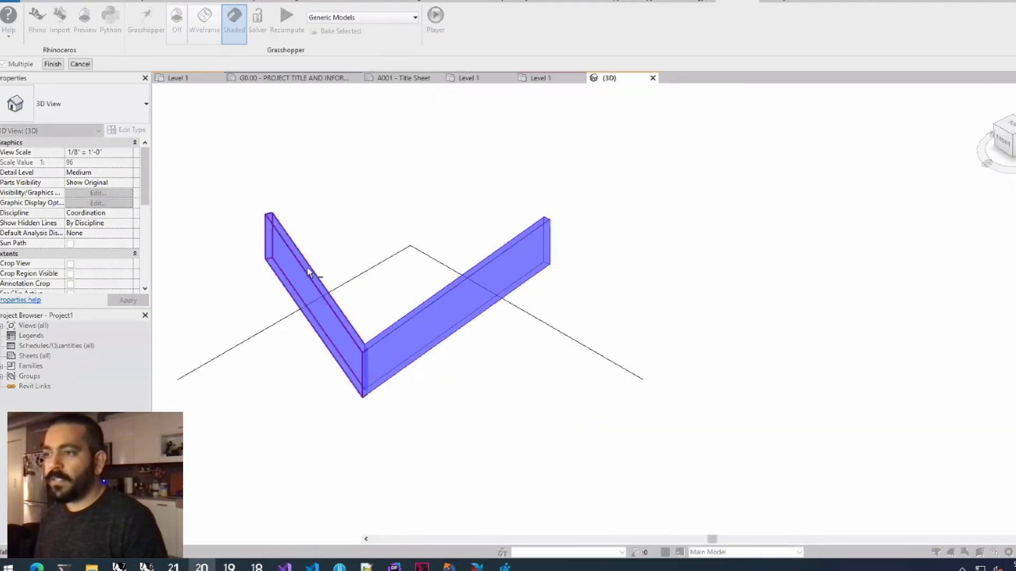
click(52, 63)
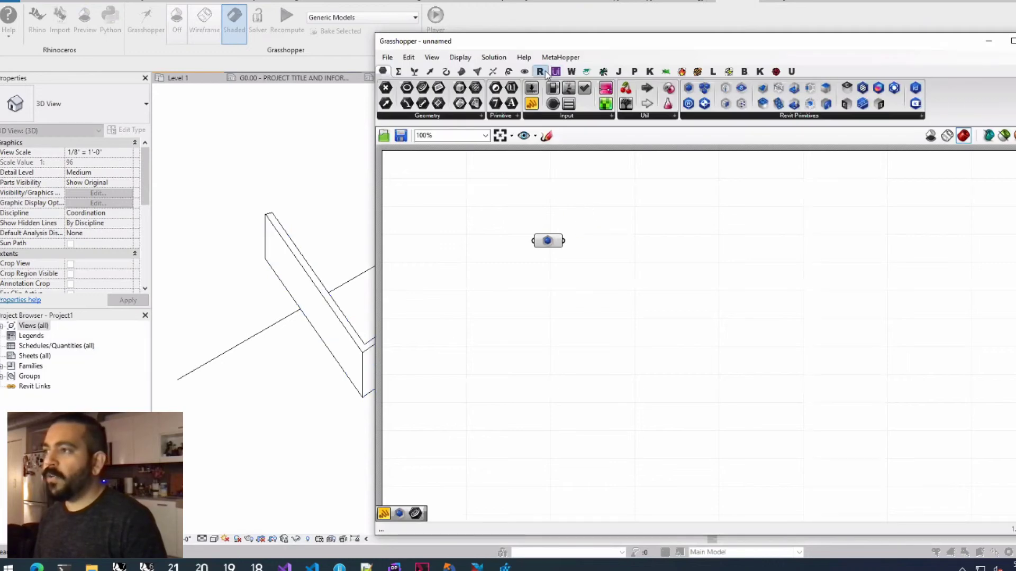
Add an Element Geometry component and connect the Revit element parameter to its Elements input.
click(541, 72)
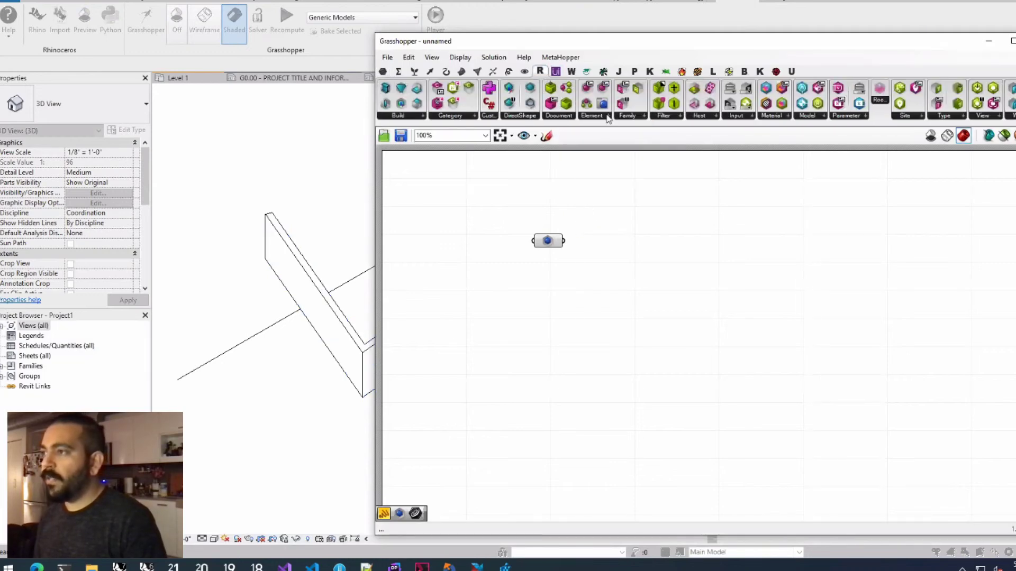
click(607, 116)
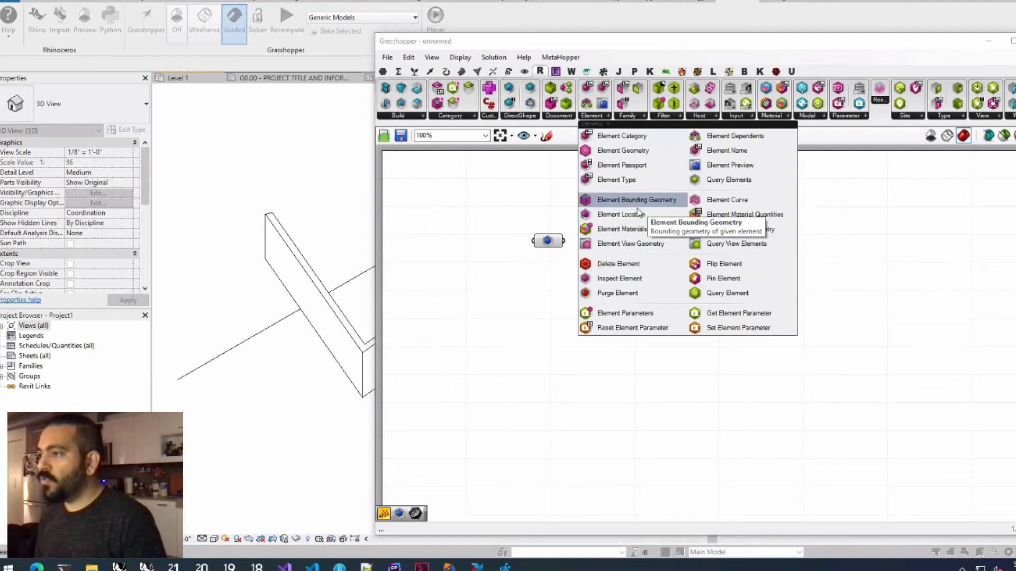
drag(623, 150, 642, 261)
drag(564, 241, 646, 235)
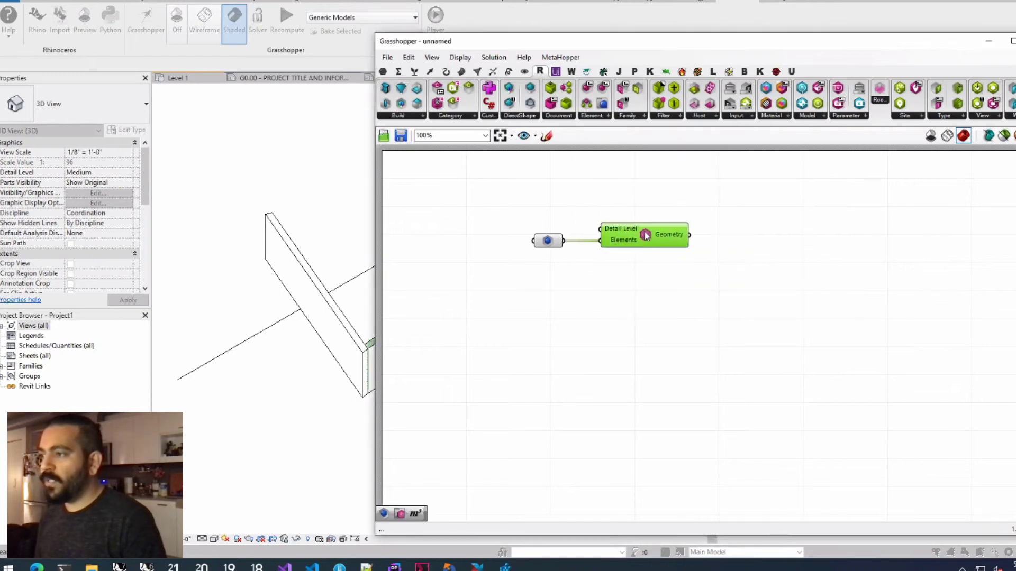
Add a Panel beside the Element Geometry component, connect the Geometry output to it and enlarge the panel.
double_click(738, 208)
text(panel)
key(Return)
drag(737, 208, 764, 233)
drag(694, 235, 712, 228)
drag(798, 251, 853, 271)
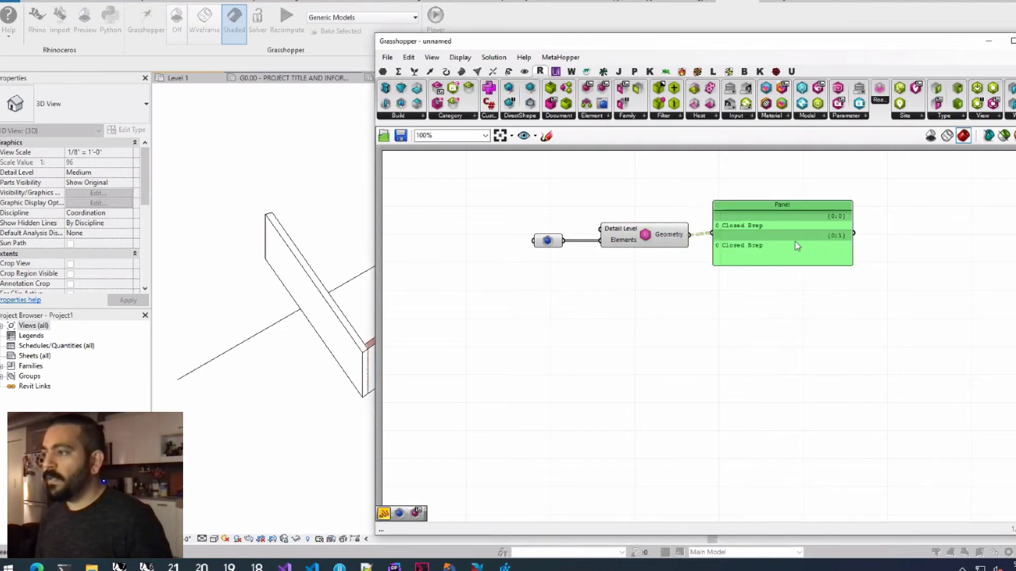
click(703, 295)
Open a floating Rhino Perspective viewport and close the main Rhino window.
click(228, 55)
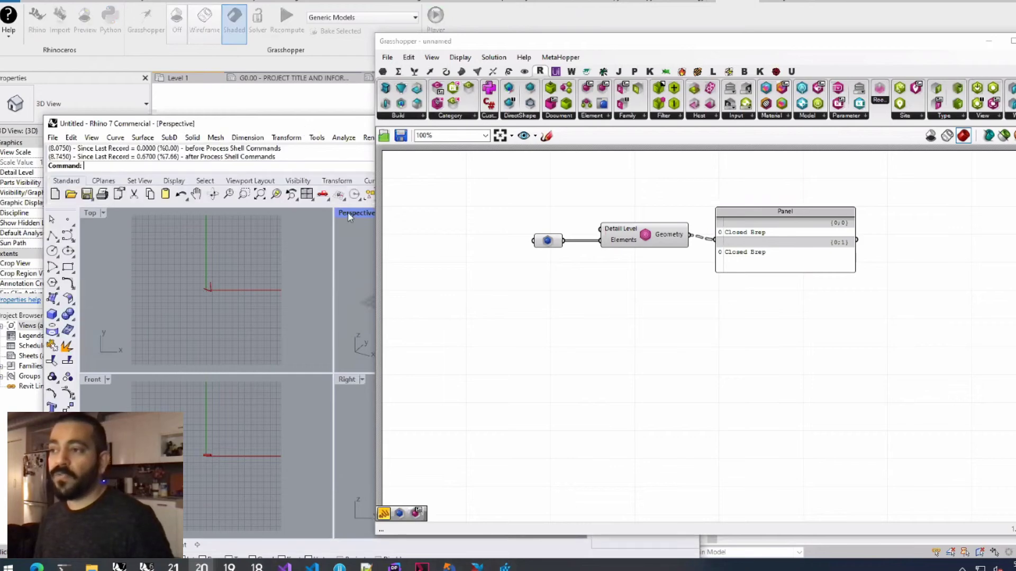
double_click(350, 213)
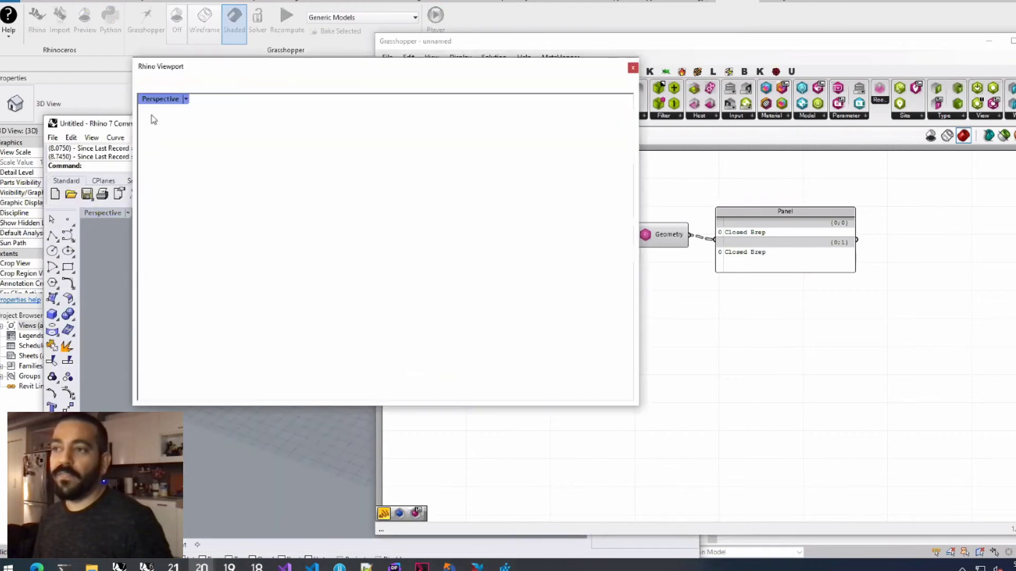
click(51, 224)
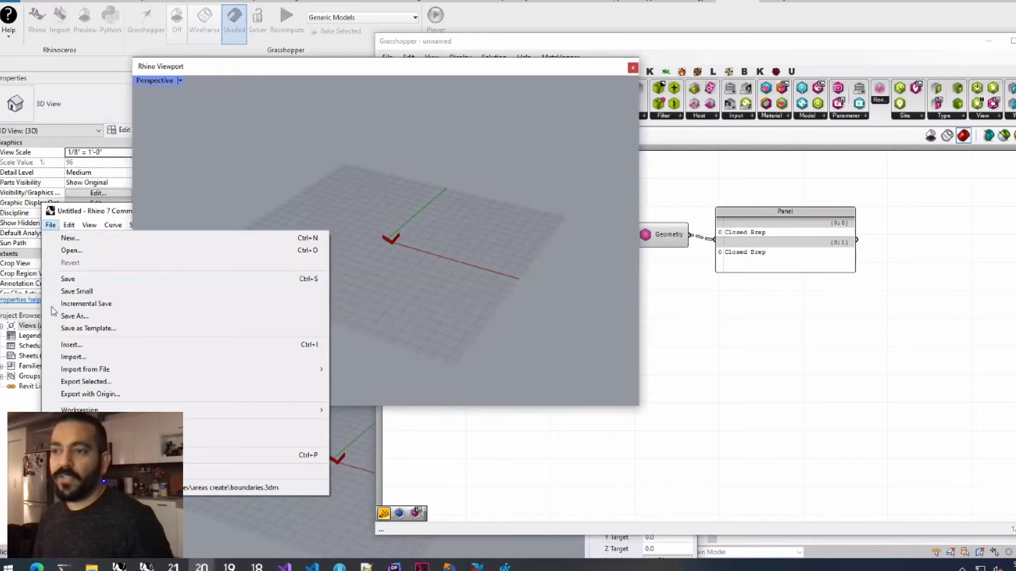
click(238, 471)
Inspect the two walls' geometry in the Rhino viewport and place the viewport beside the Grasshopper canvas.
scroll(394, 244, up, 5)
right_drag(394, 245, 363, 285)
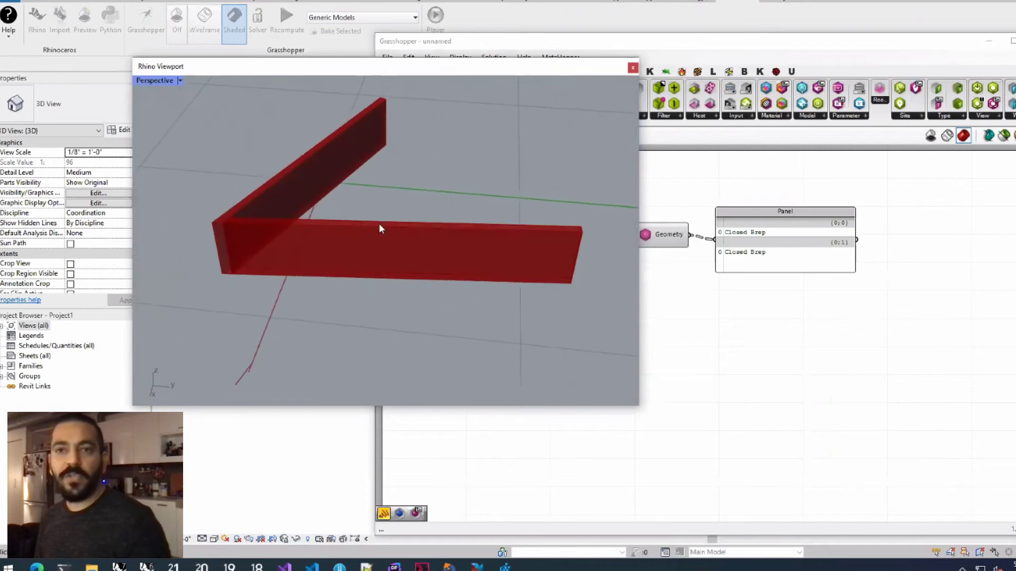
drag(392, 72, 283, 176)
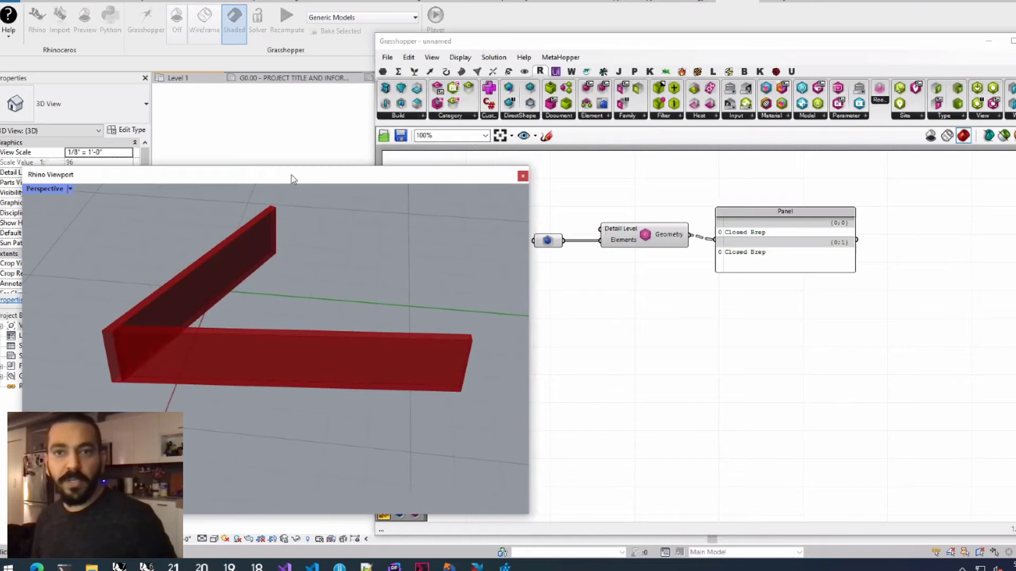
Browse Grasshopper's Revit component groups, including Build, Category, DirectShape, Document and Filter.
click(567, 163)
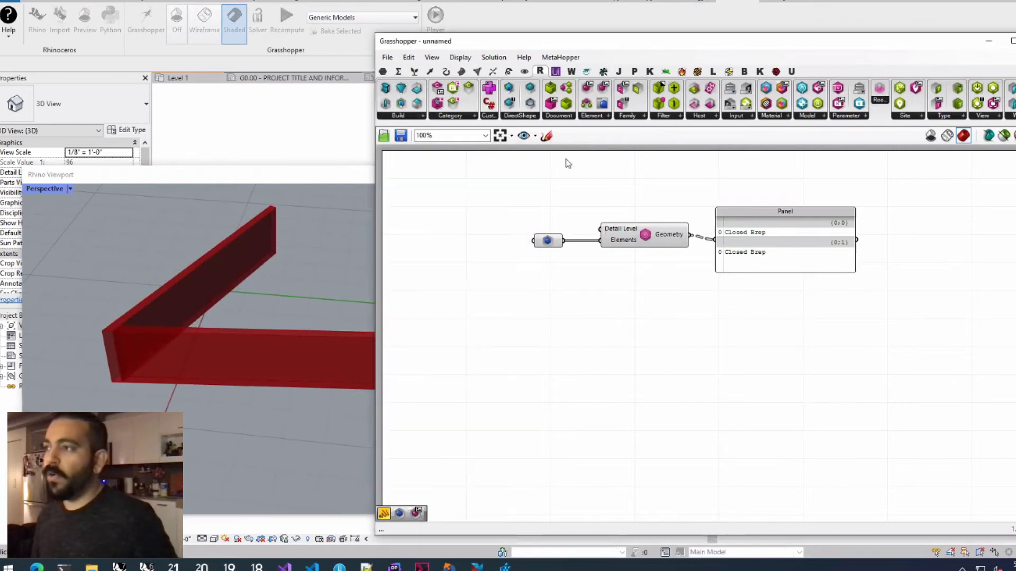
click(412, 116)
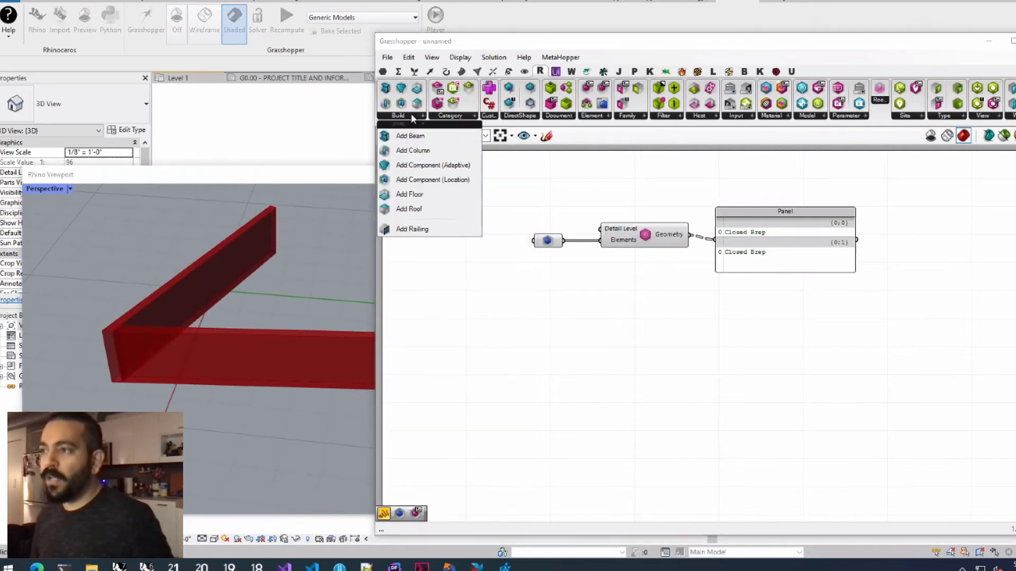
click(448, 116)
click(534, 116)
click(578, 117)
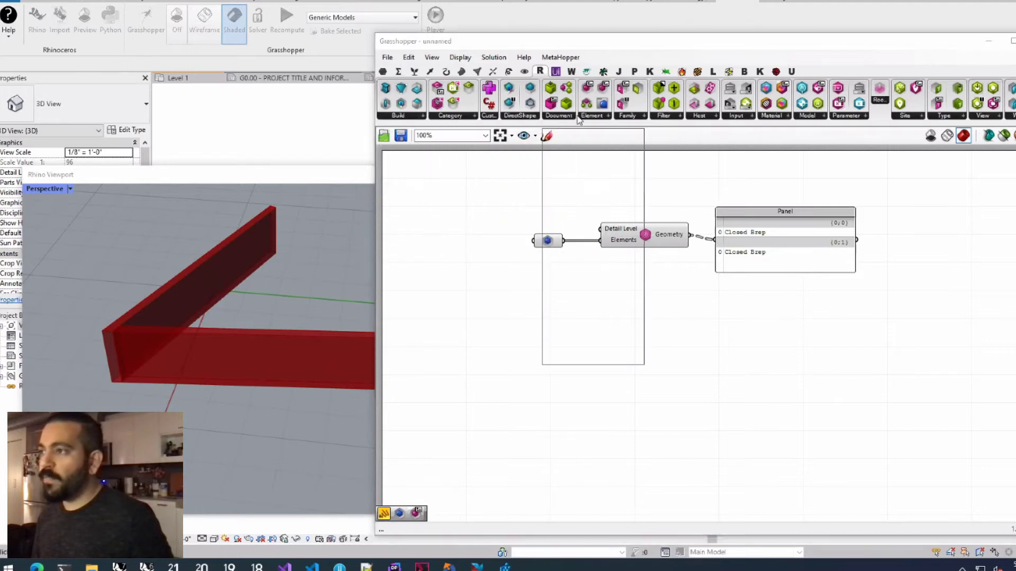
click(665, 115)
click(870, 42)
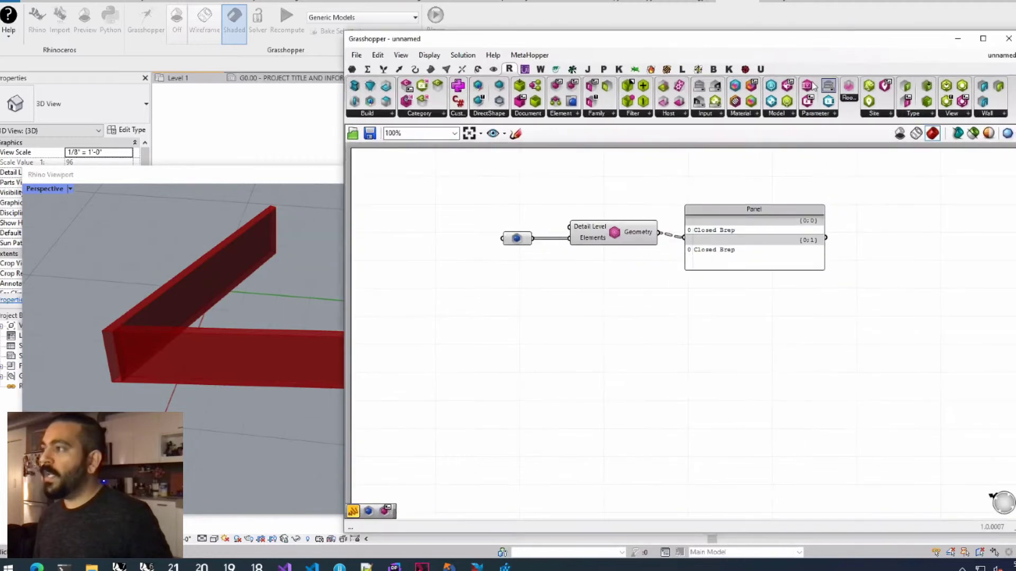
Hide the Grasshopper window and close the floating Rhino viewport.
click(988, 42)
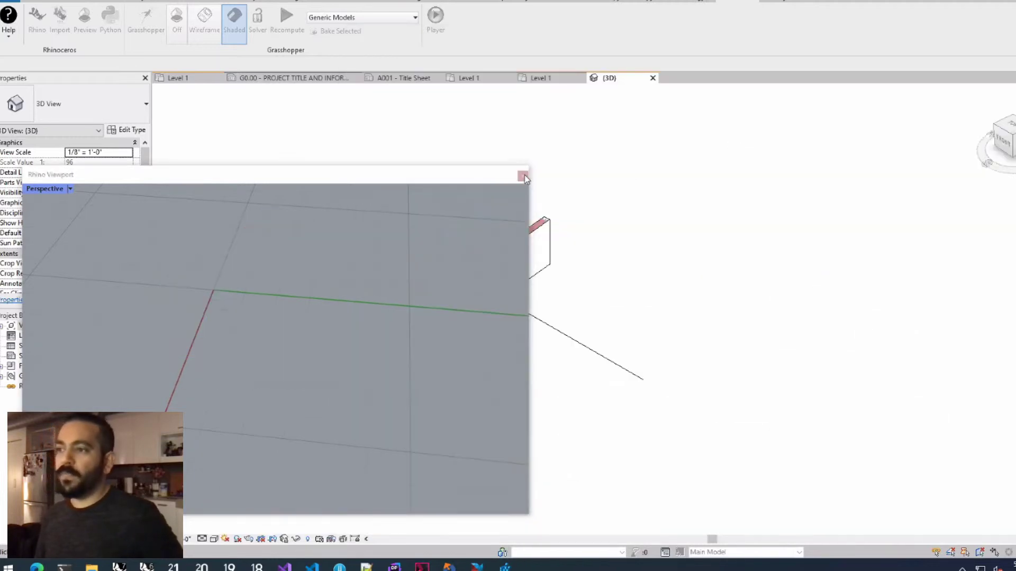
click(522, 175)
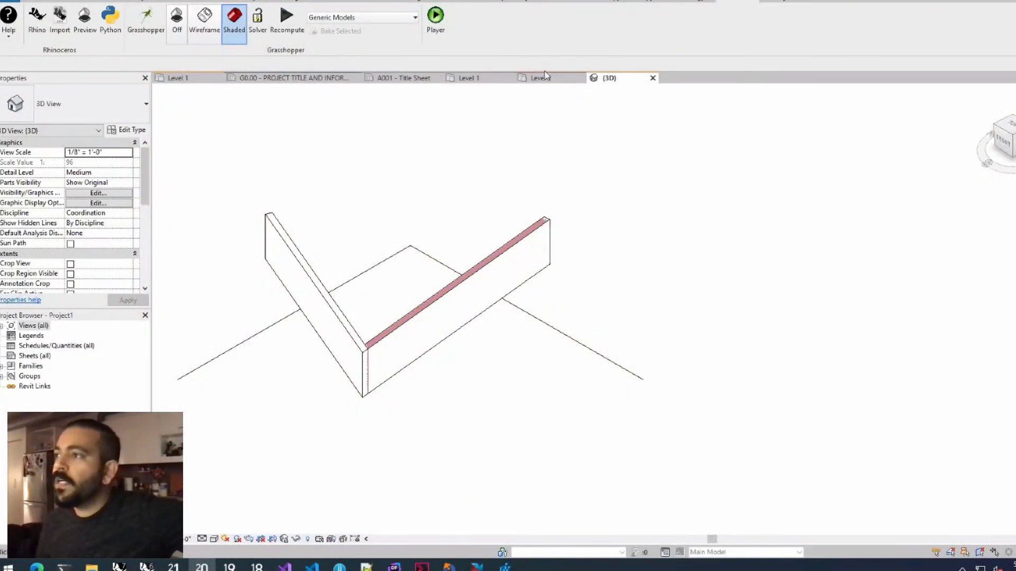
Close the extra open views and sheets, keeping one Level 1 view and the 3D view, without saving Project2.
click(581, 78)
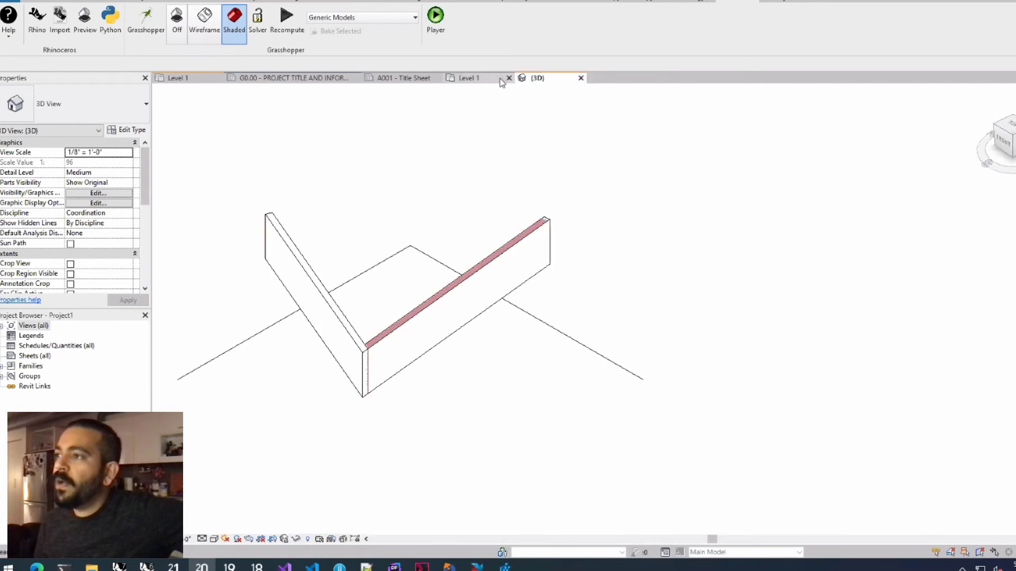
click(506, 78)
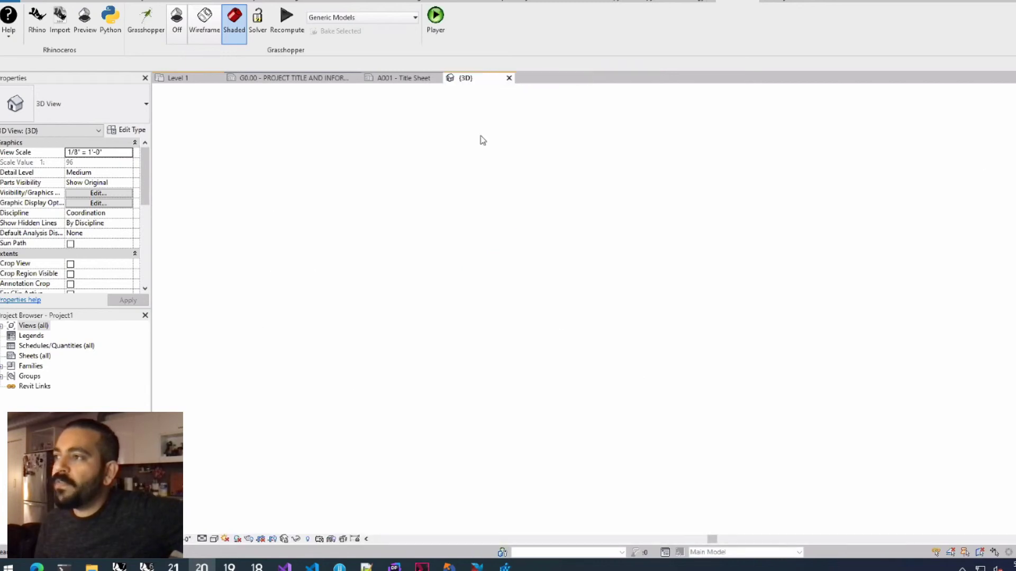
click(434, 77)
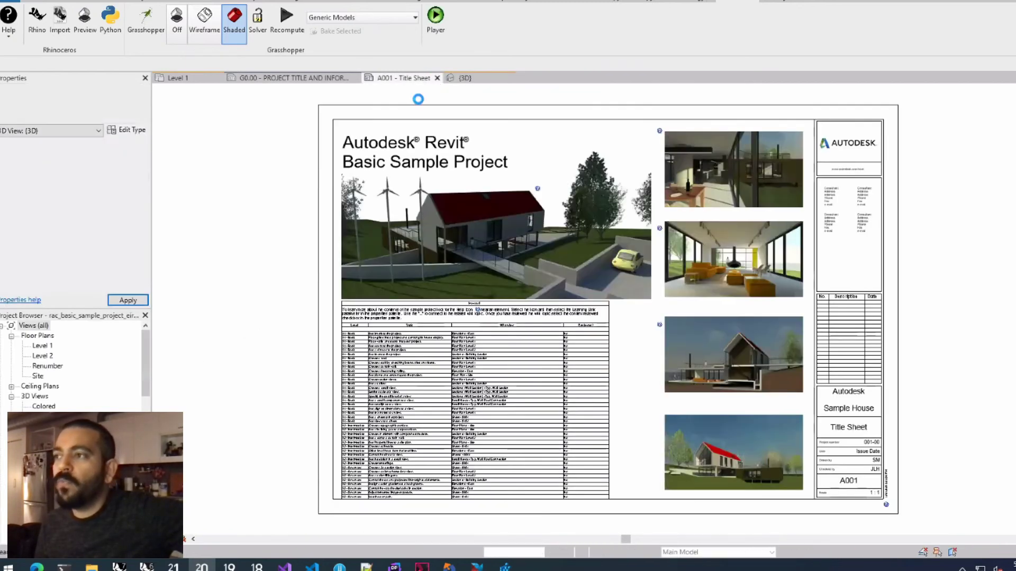
click(440, 78)
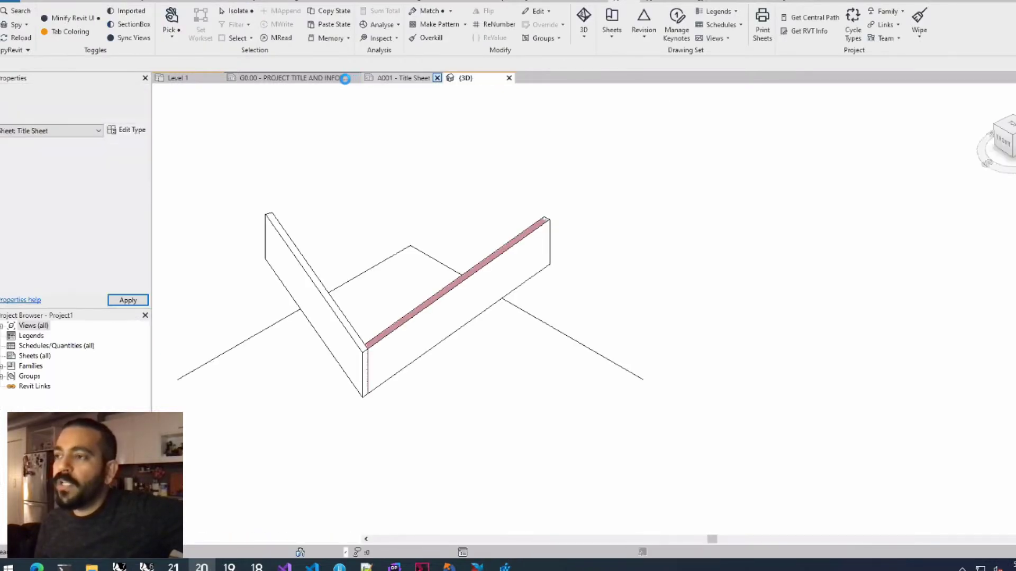
click(344, 79)
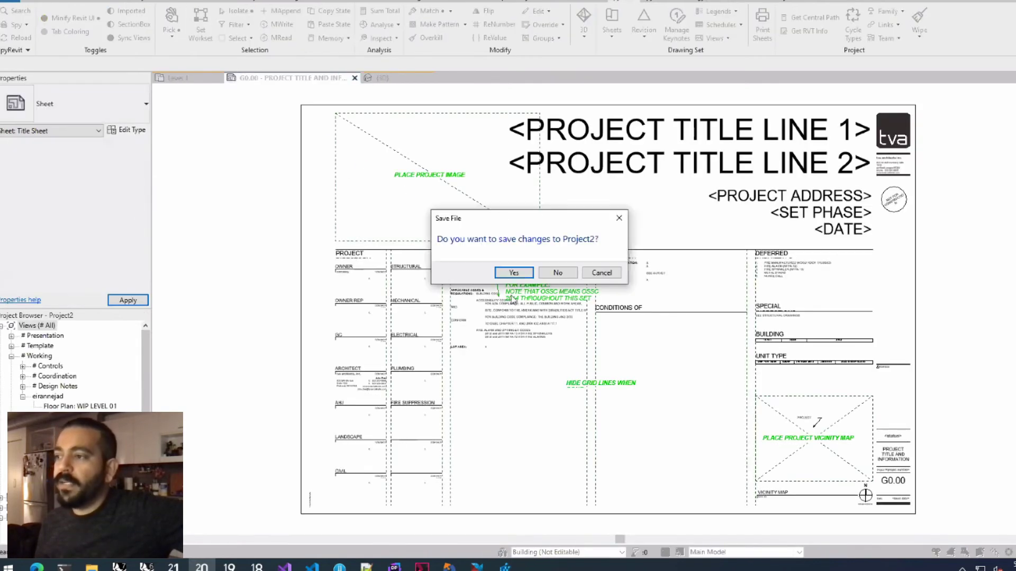
click(557, 273)
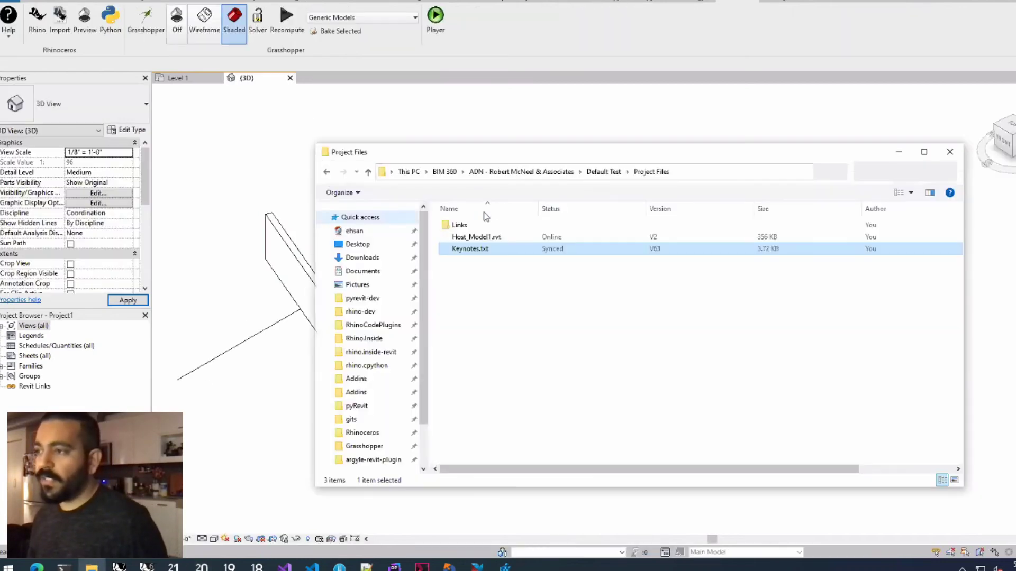
Browse to the hooks folder of pyRevitDevTools.extension inside pyrevit-dev and select doc-updater.py.
click(280, 260)
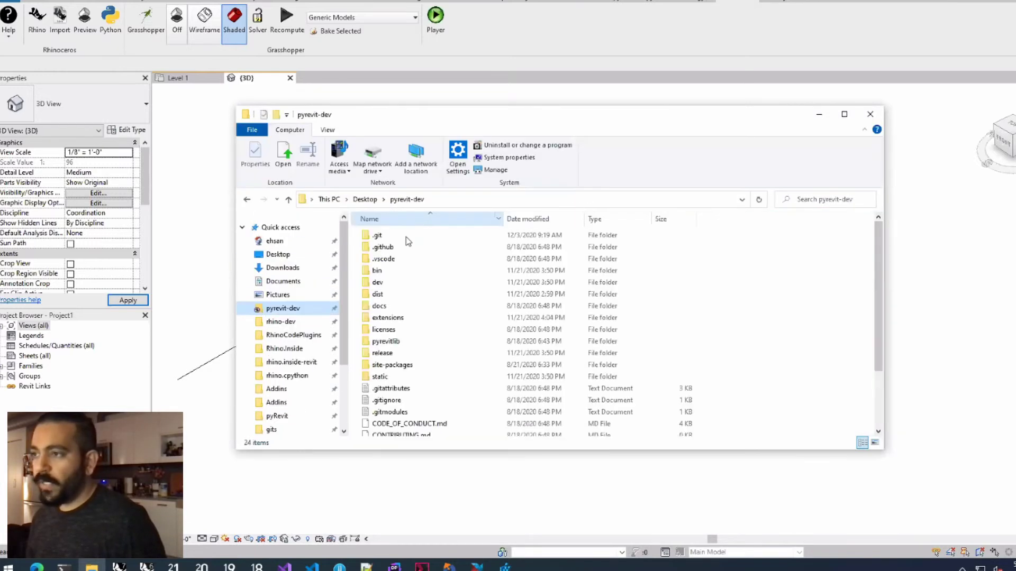
double_click(392, 319)
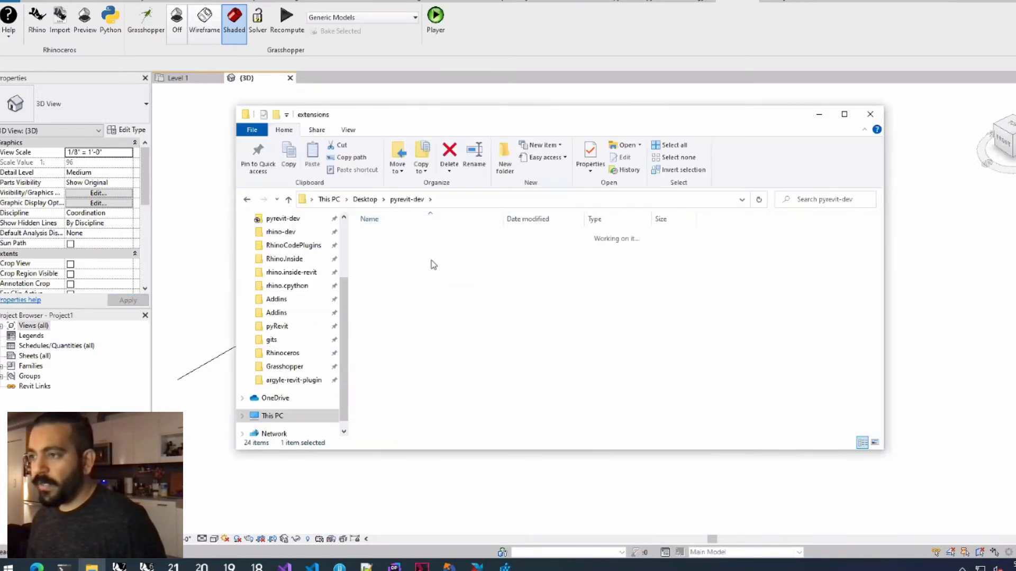
double_click(405, 259)
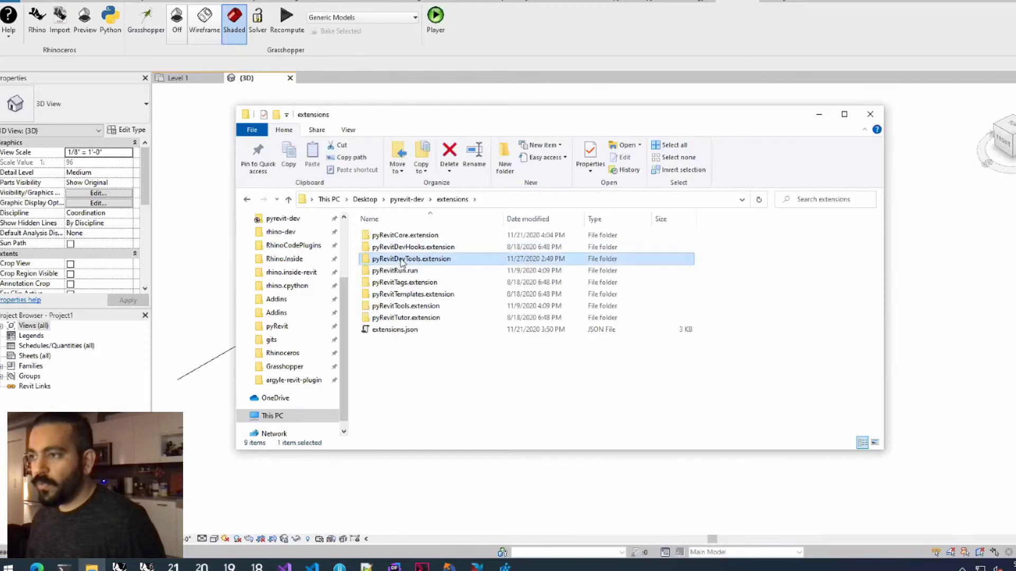
drag(449, 122, 402, 100)
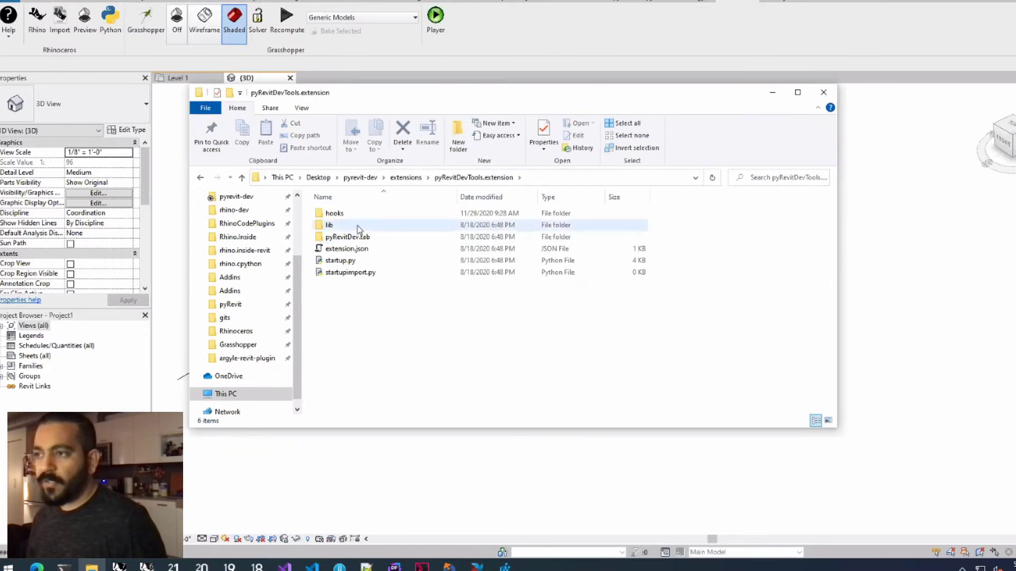
double_click(334, 214)
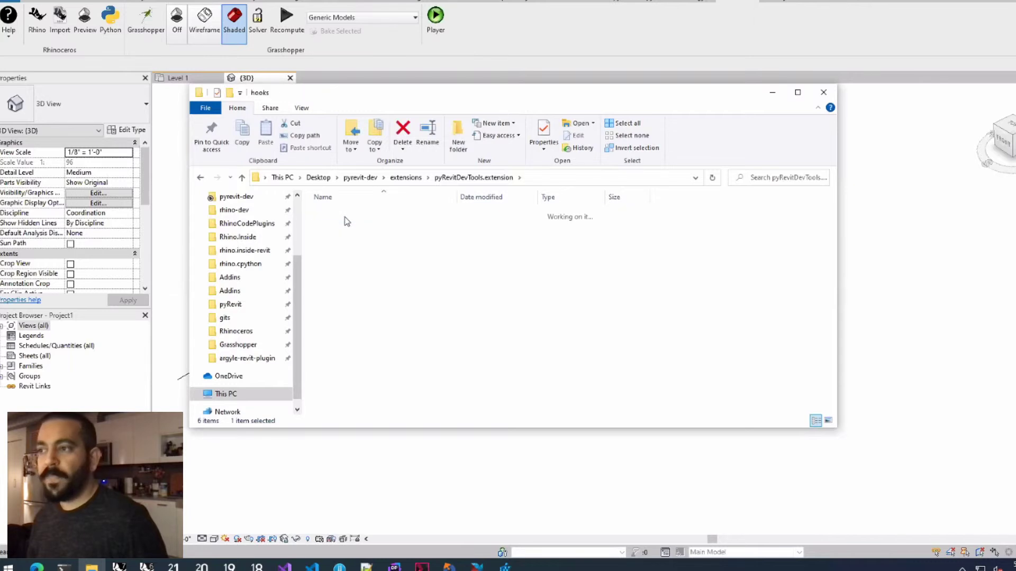
click(345, 217)
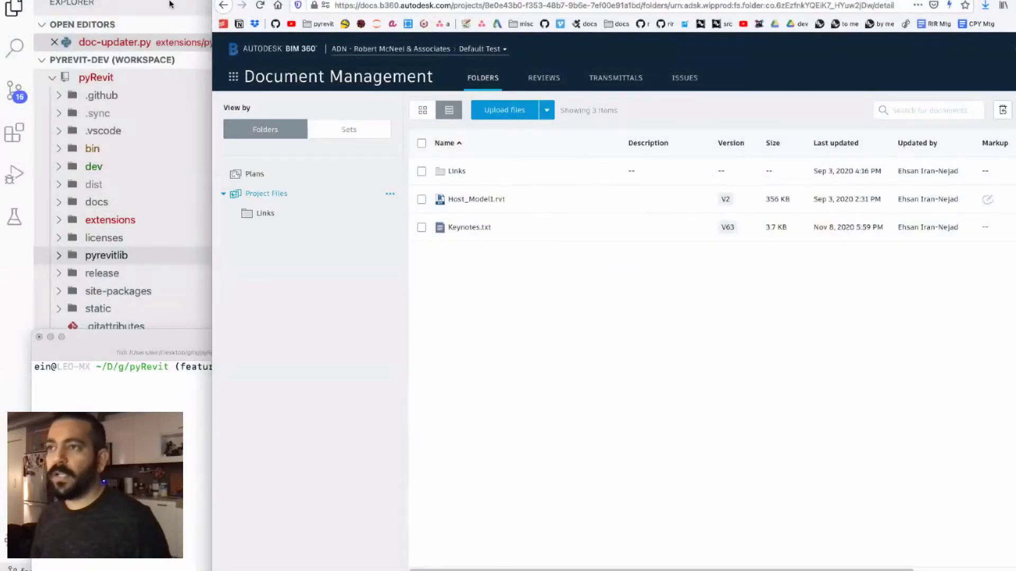
Switch to the code editor and review doc-updater.py's document retrieval, wall query and Unconnected Height assignment.
click(171, 4)
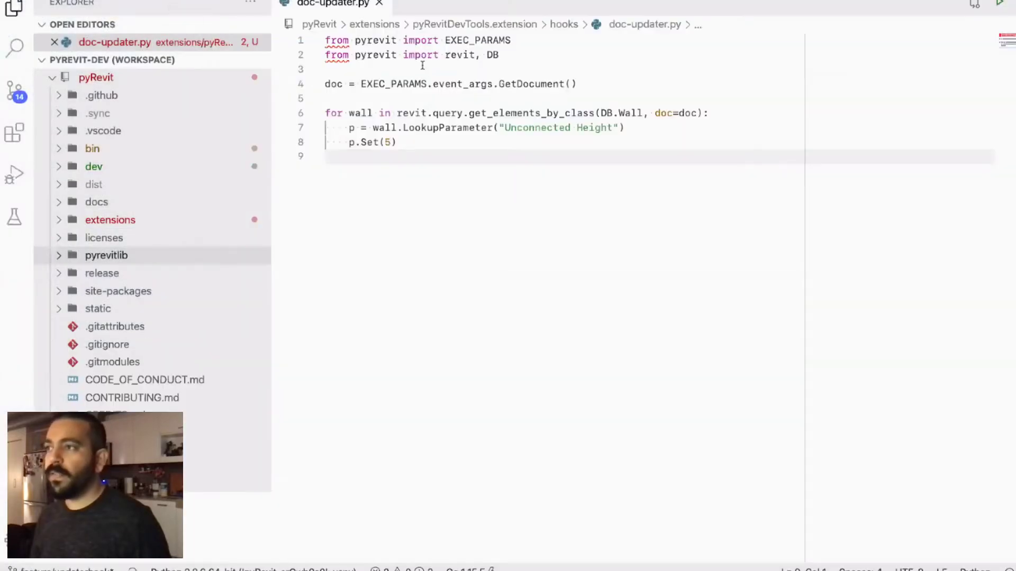
double_click(486, 83)
click(606, 113)
click(300, 129)
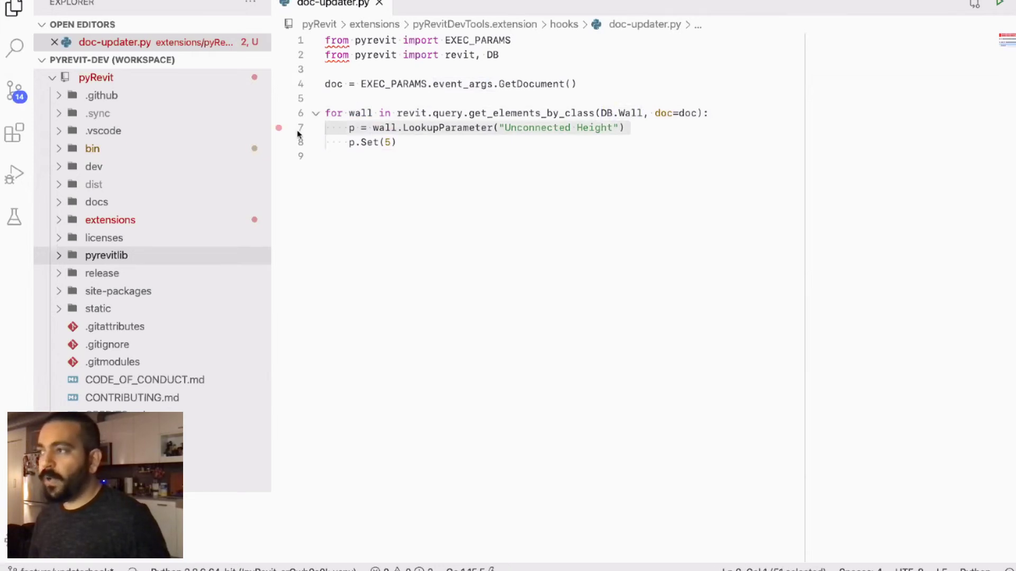
drag(298, 134, 304, 141)
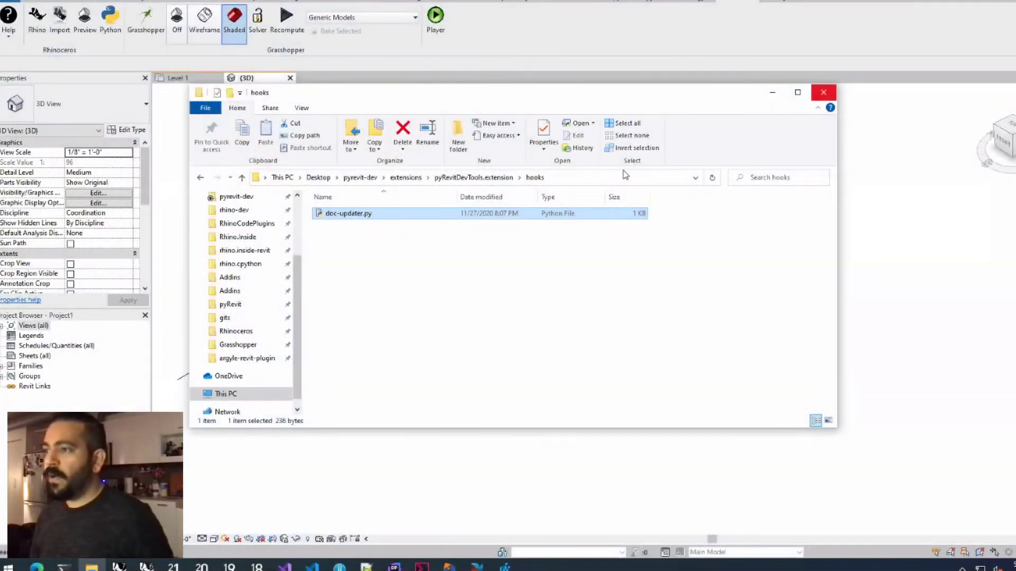
Close the hooks folder window and turn the Grasshopper preview off in Revit.
click(823, 92)
scroll(438, 194, down, 2)
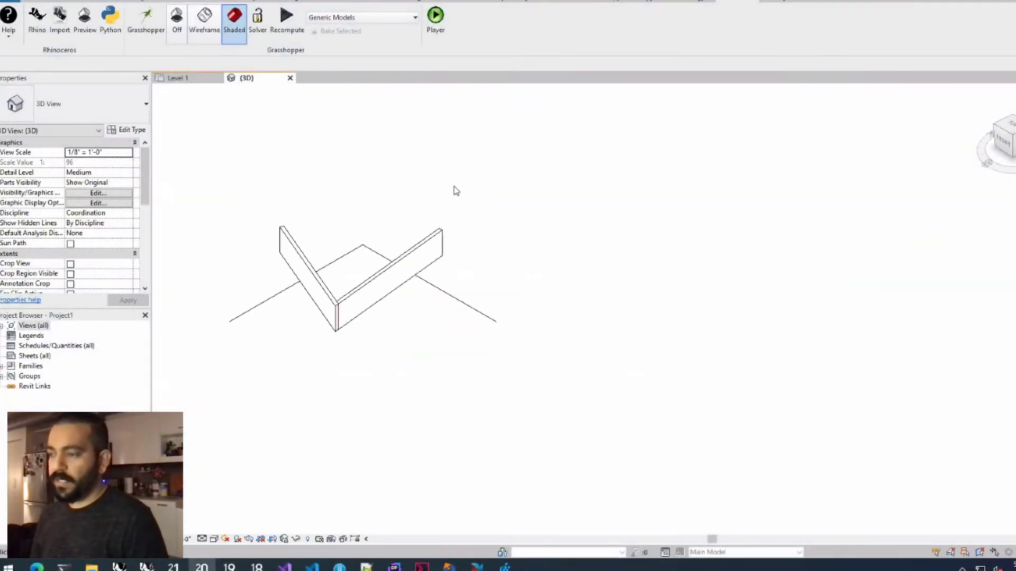
click(177, 21)
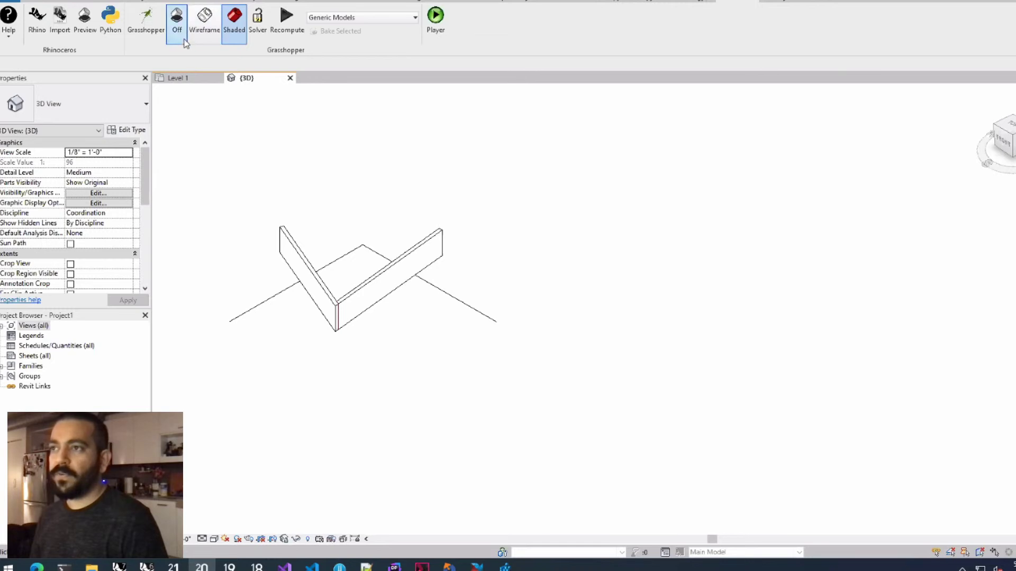
Draw a zigzag chain of nine connected Wall 1 walls in the 3D view, starting beside the existing walls.
key(w)
key(a)
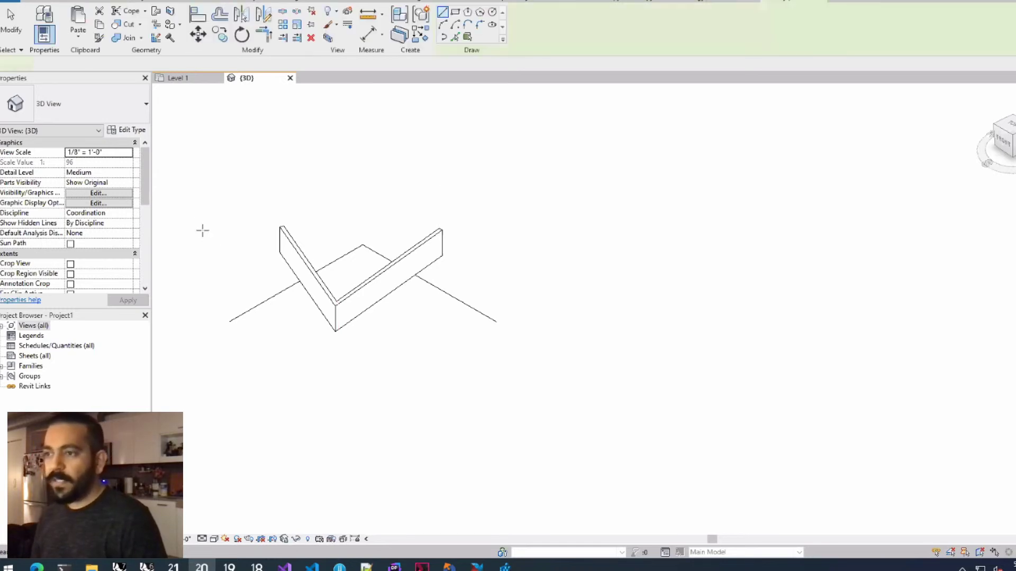
click(199, 220)
click(305, 410)
click(397, 225)
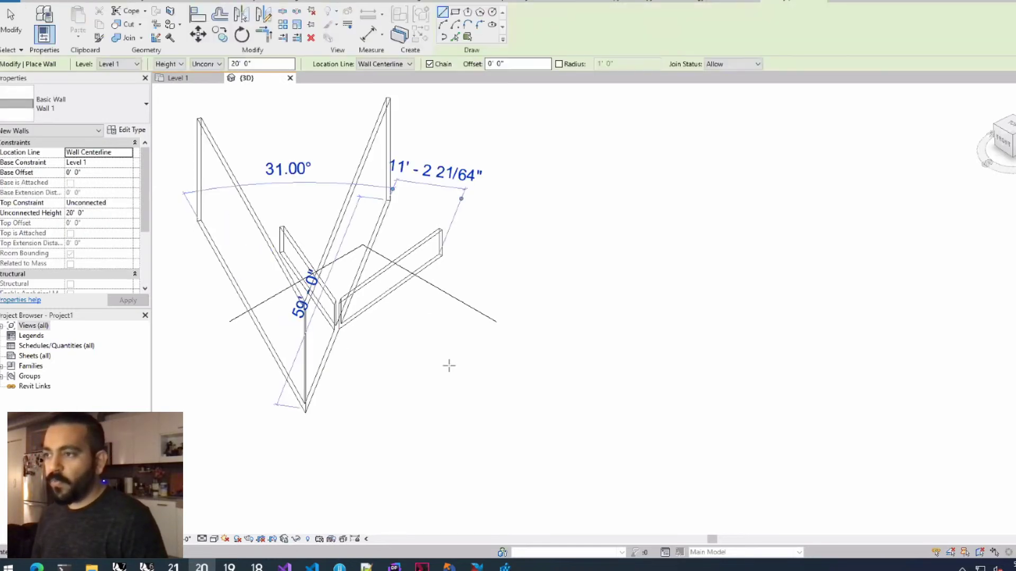
click(449, 365)
click(765, 221)
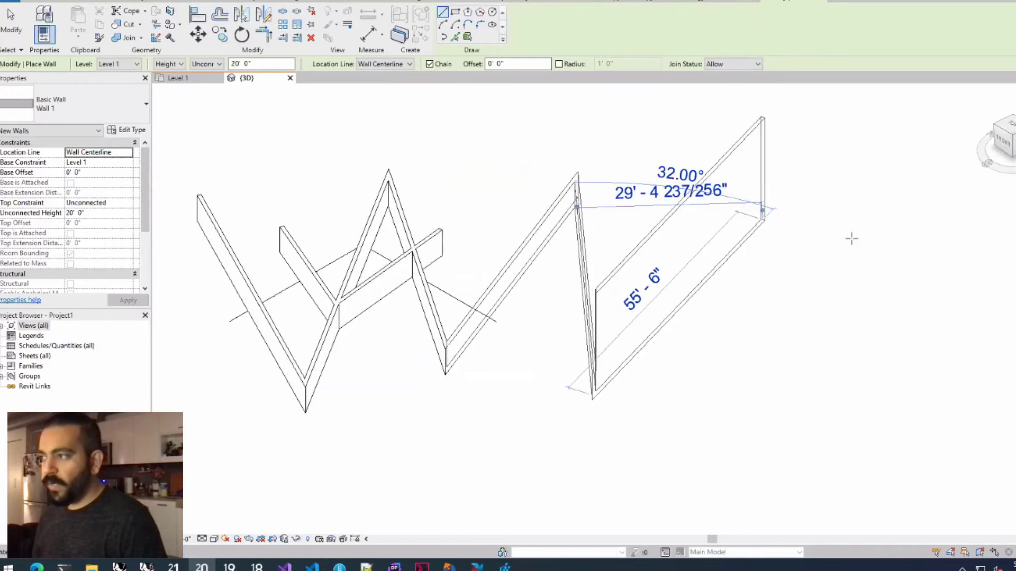
click(904, 248)
click(899, 382)
click(440, 453)
key(Escape)
key(Escape)
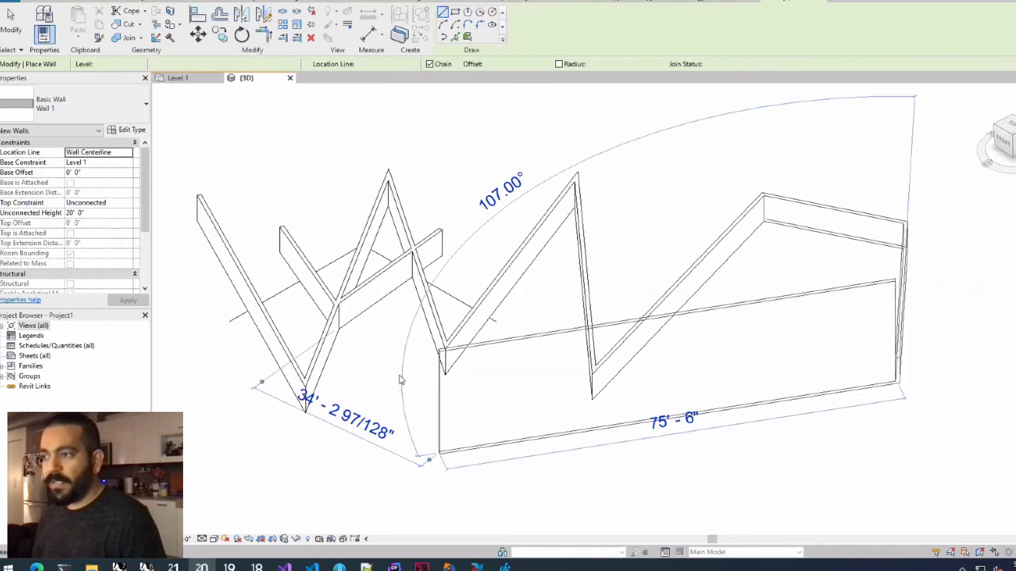
shift+middle_drag(422, 375, 473, 302)
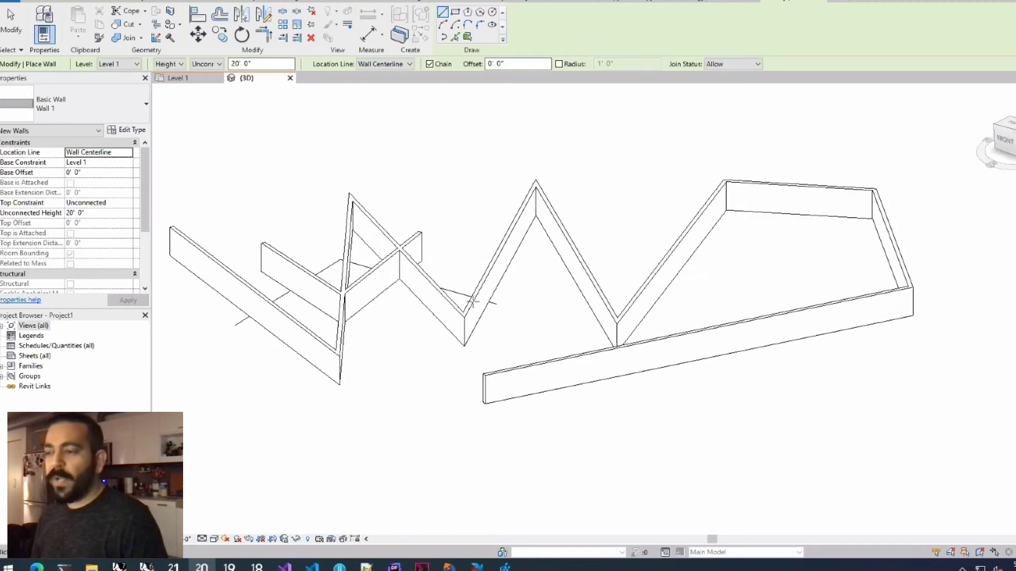
key(Escape)
key(Escape)
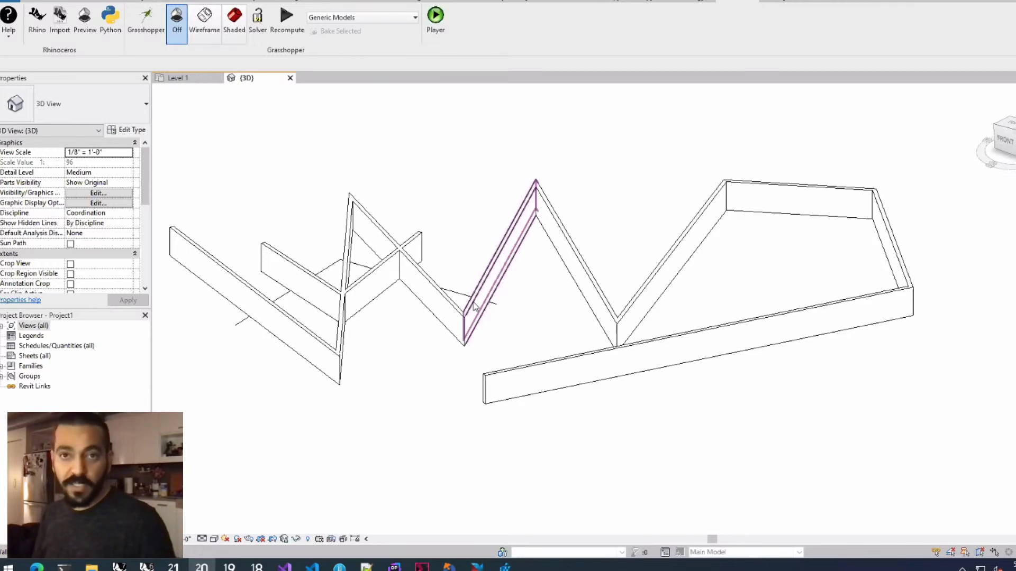
middle_drag(516, 303, 529, 294)
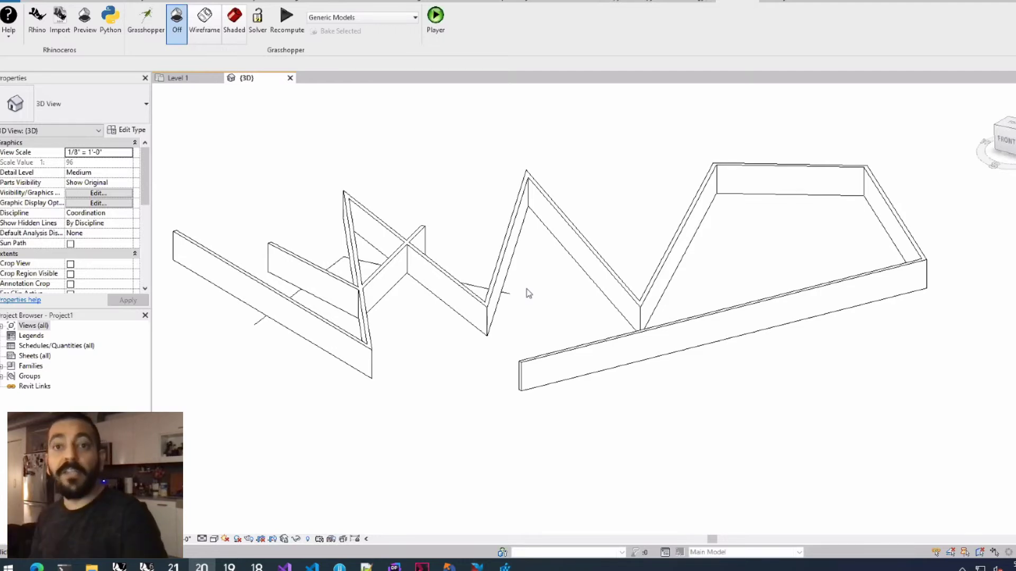
Switch to the terminal, start the telemetry server with "pipenv run pyrevit test telem" in the pyRevit repository, and close the stray file browser window.
middle_drag(531, 297, 550, 294)
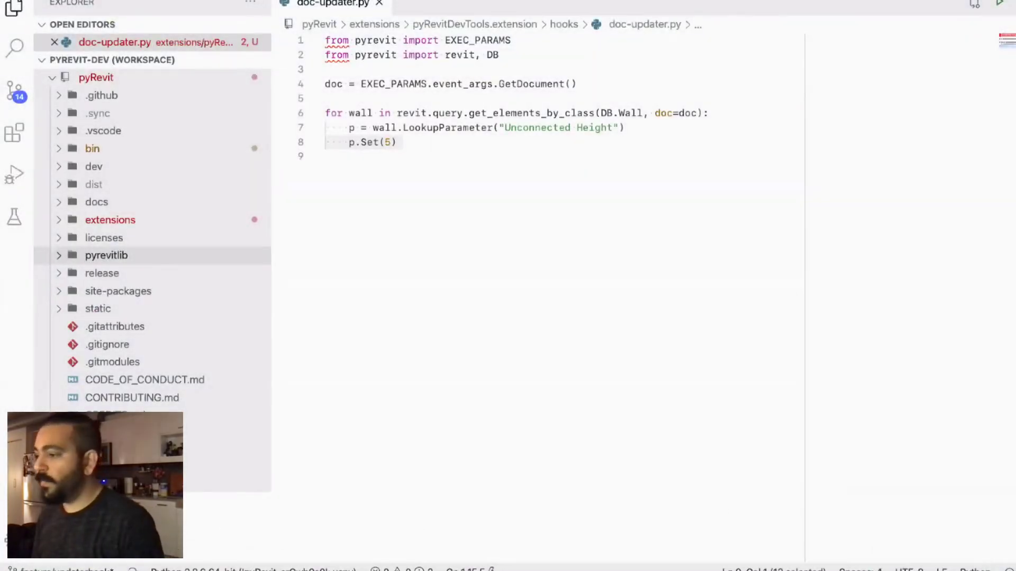
click(101, 564)
click(826, 564)
drag(306, 329, 299, 281)
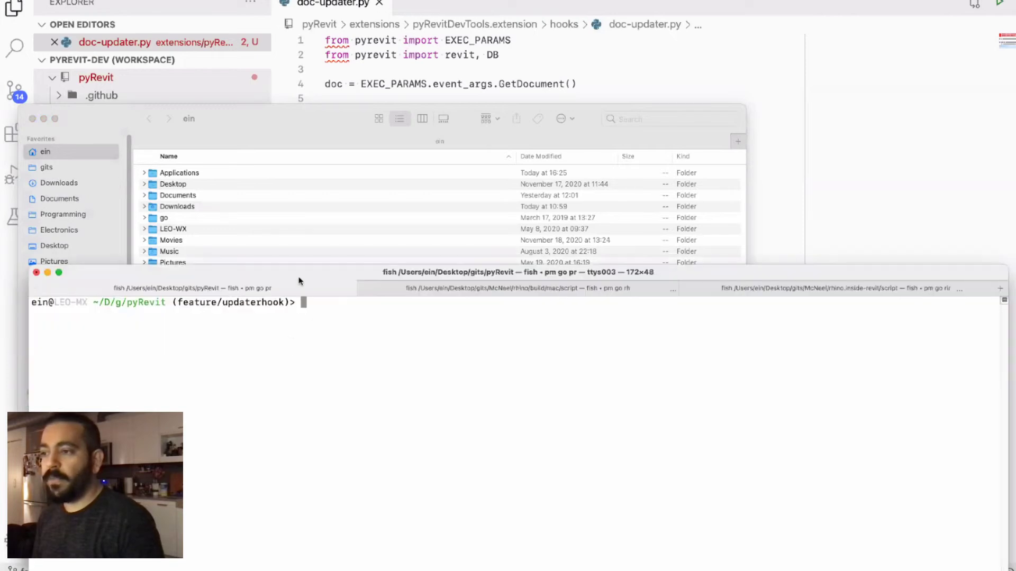
text(pipenv run pyrevit test telem)
key(Return)
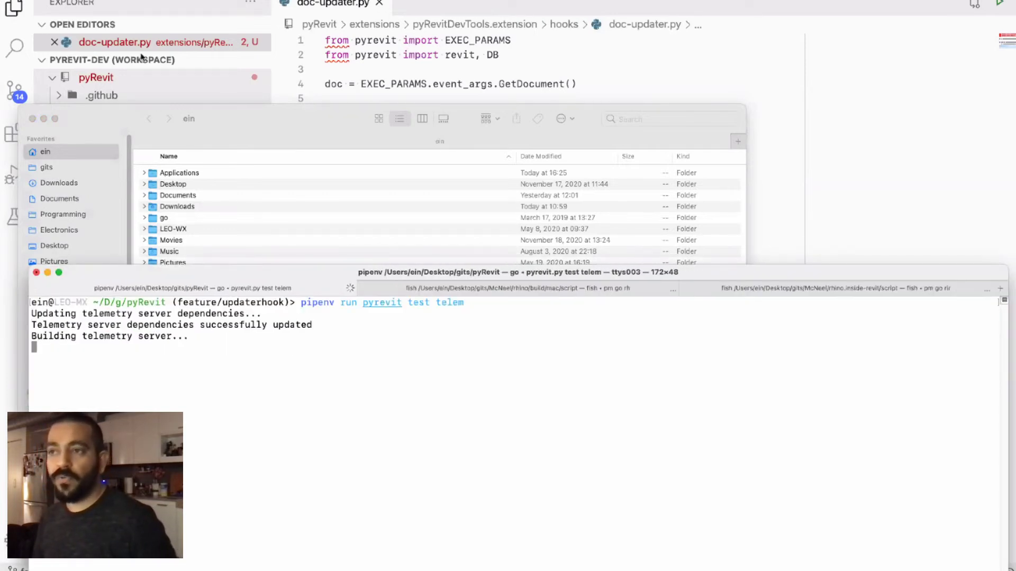
click(44, 119)
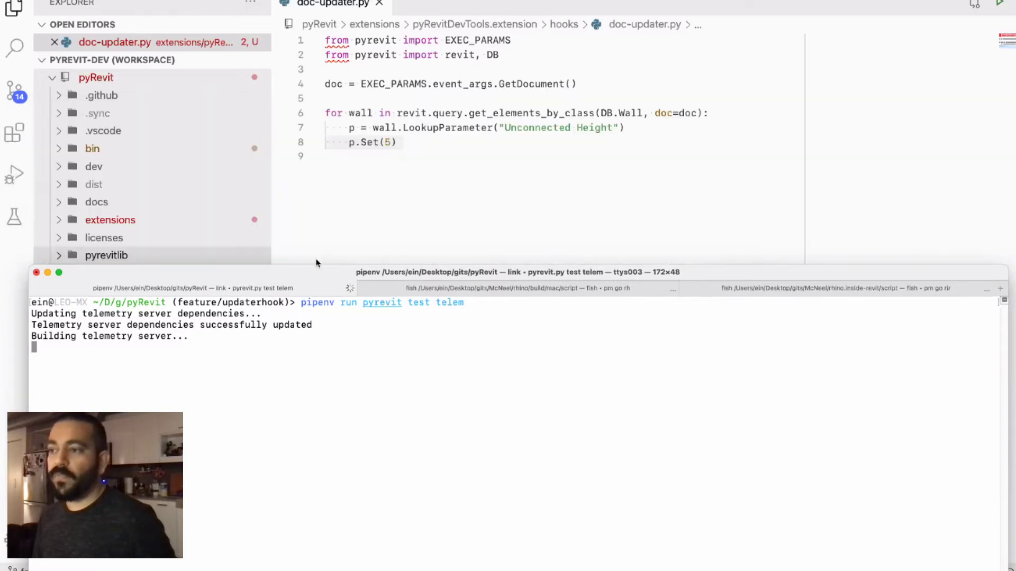
drag(314, 273, 307, 289)
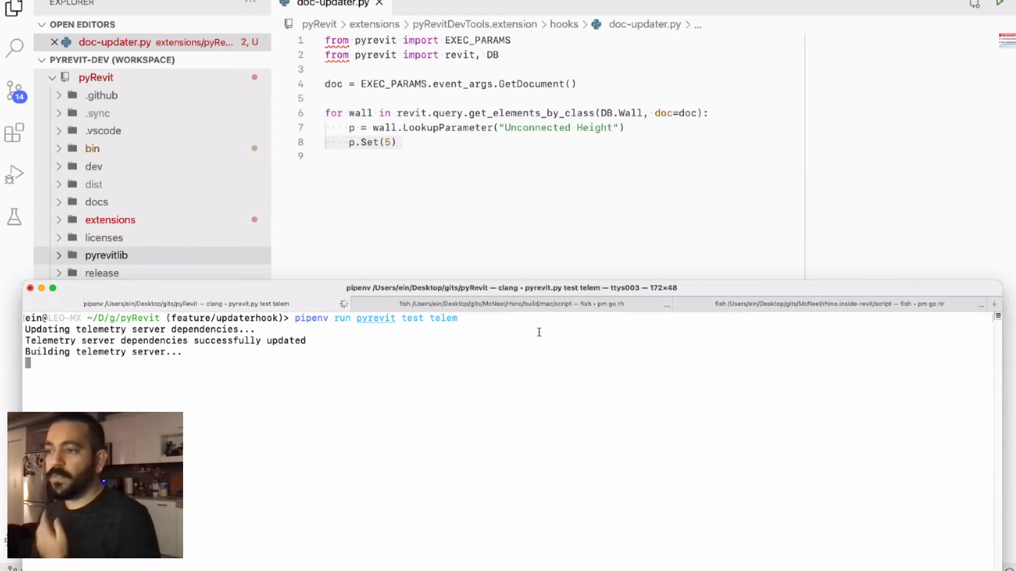
Check the metabase and js_mongo containers in Docker, expanding js_mongo, and return to the terminal.
click(476, 211)
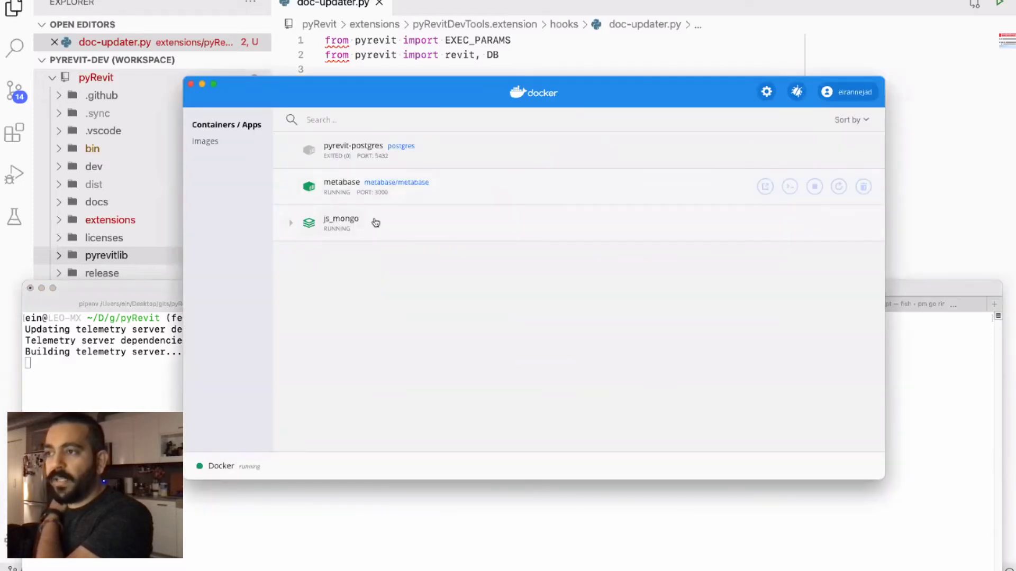
click(290, 223)
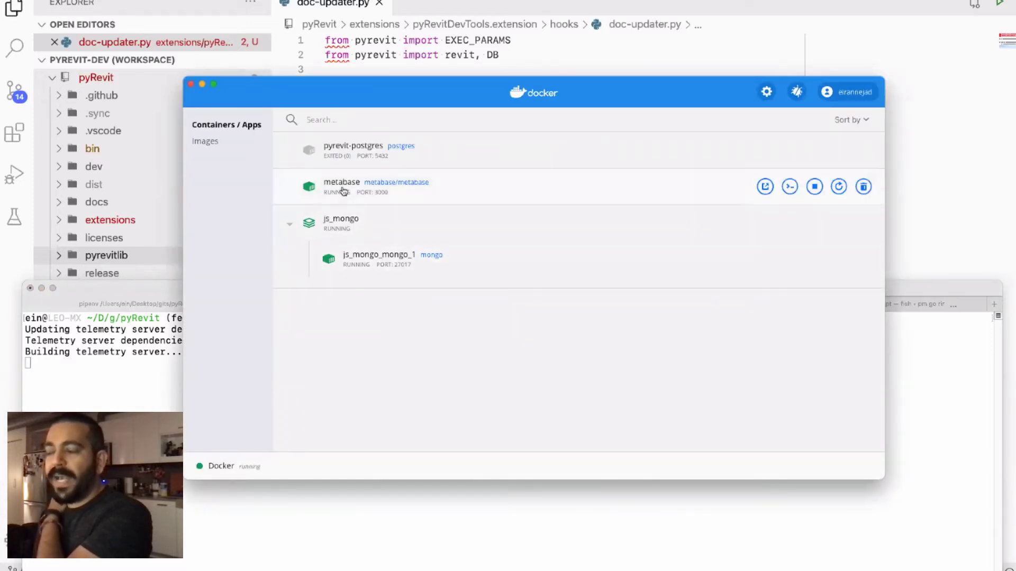
click(191, 84)
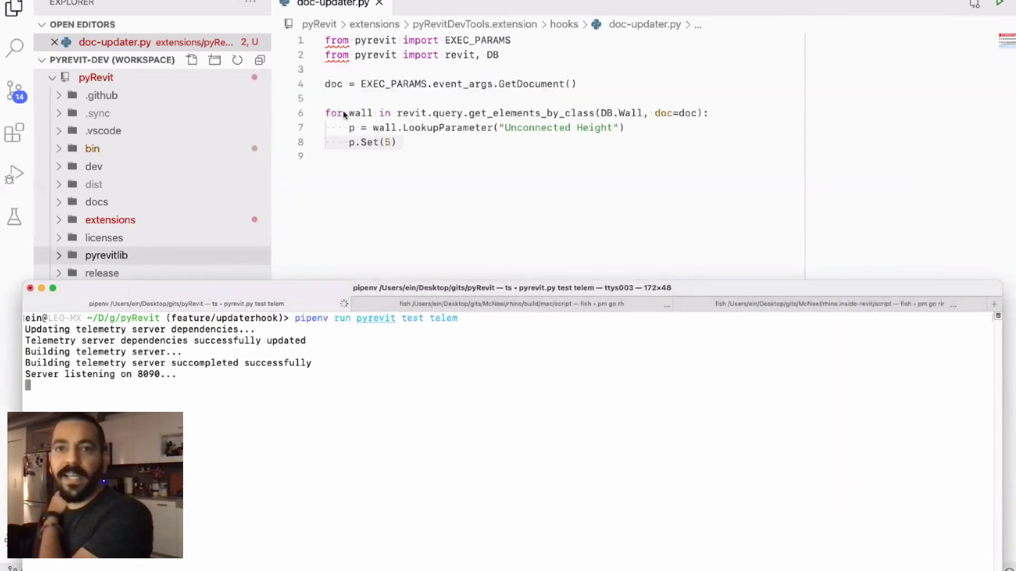
drag(274, 303, 280, 287)
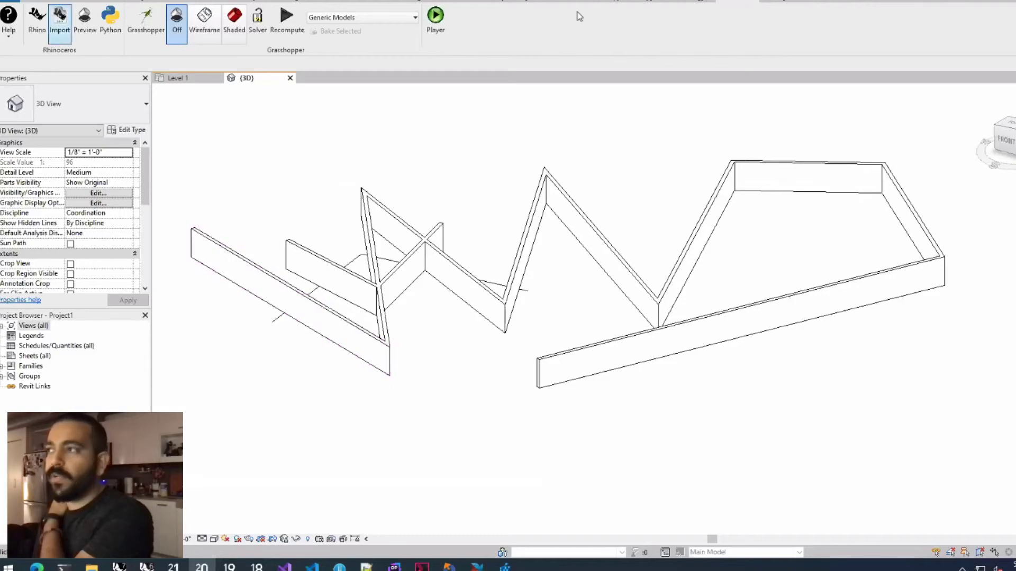
Switch to Revit, open pyRevit Settings and examine the Script Telemetry options and server URL in the Telemetry section.
click(632, 2)
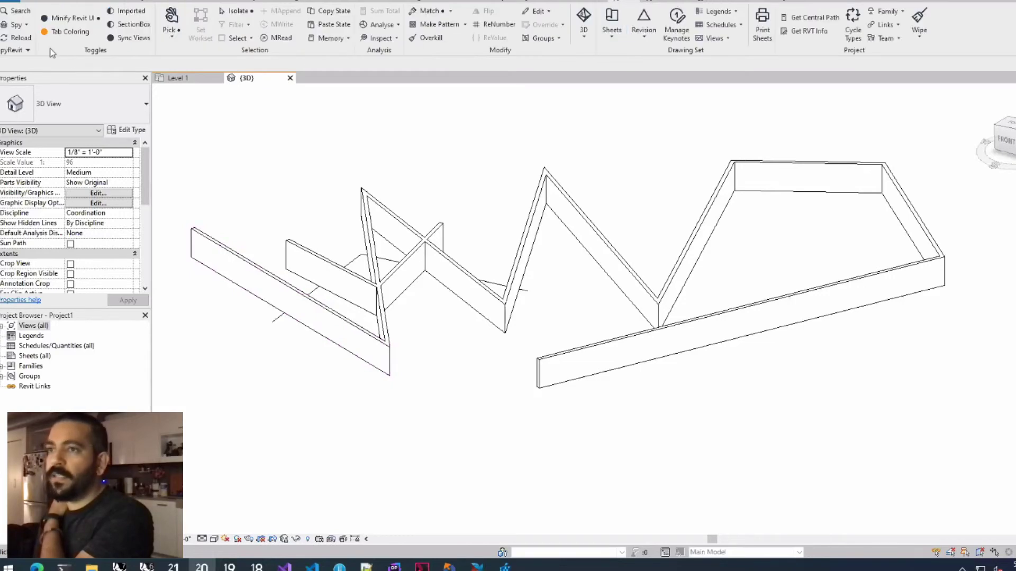
click(21, 51)
click(224, 91)
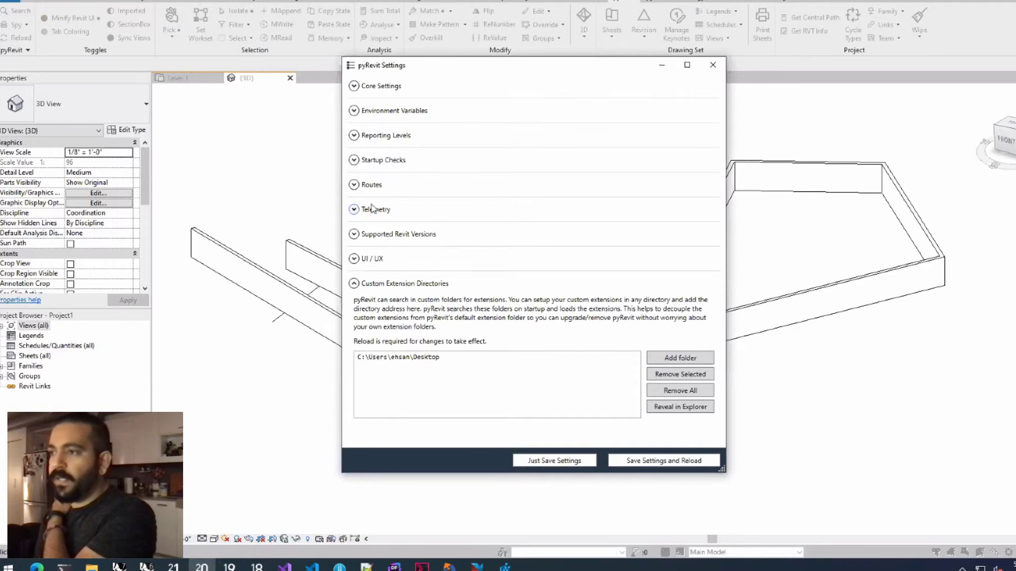
click(378, 209)
scroll(439, 318, down, 3)
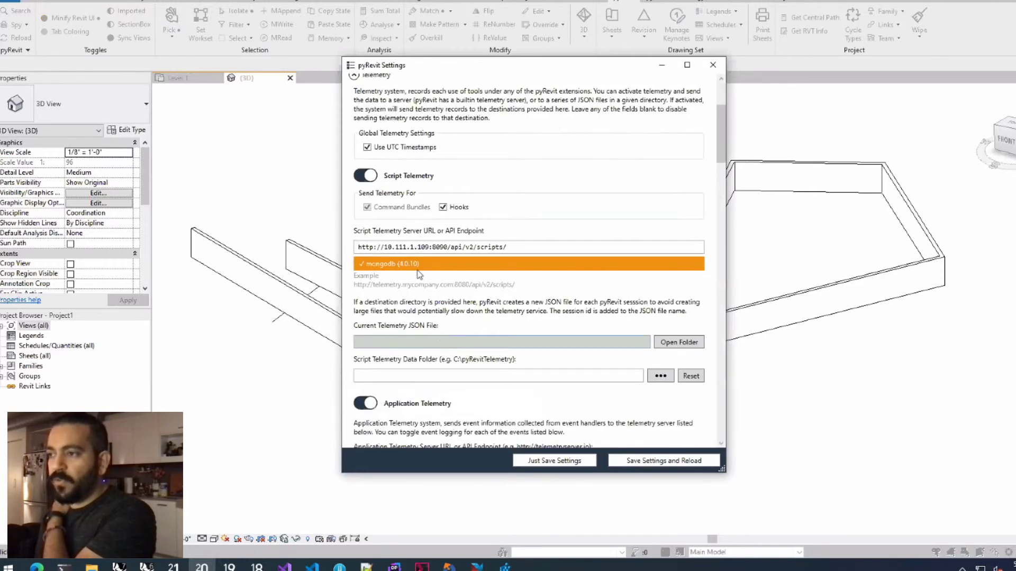
scroll(421, 274, down, 2)
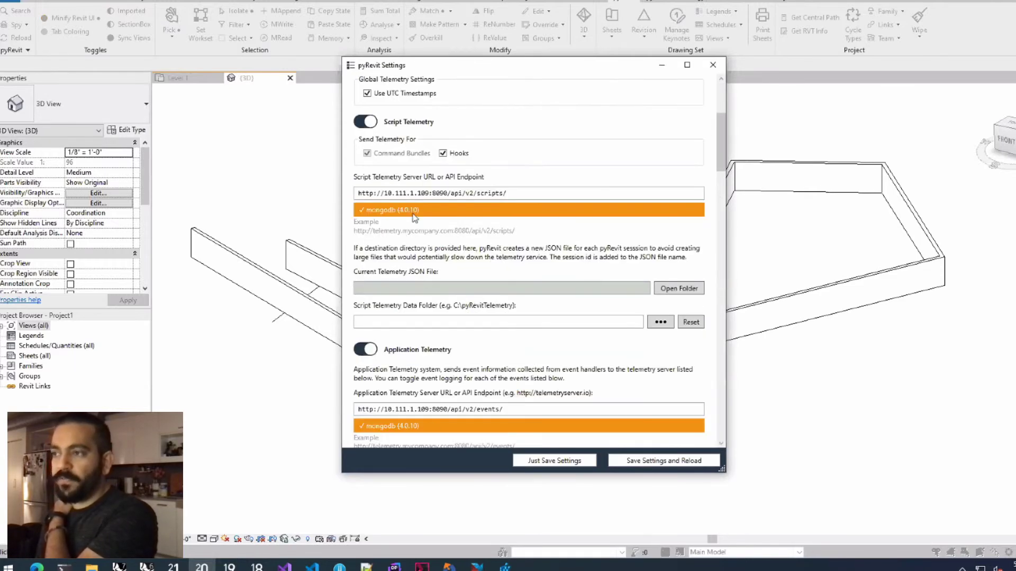
drag(532, 194, 344, 196)
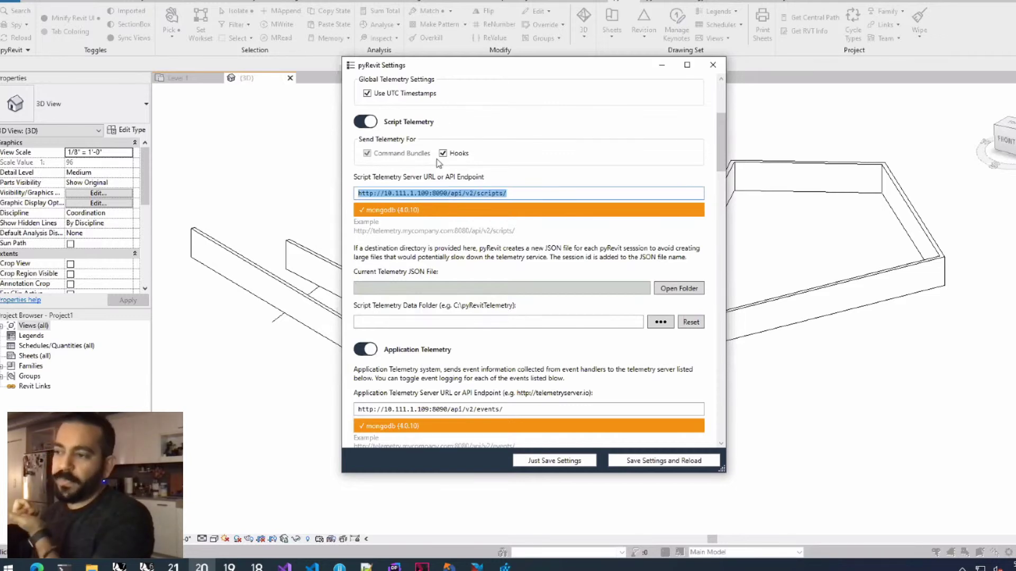
Review the Application Telemetry server URL and event list through Command Executed and IUpdater, and close the settings without saving.
scroll(444, 238, down, 2)
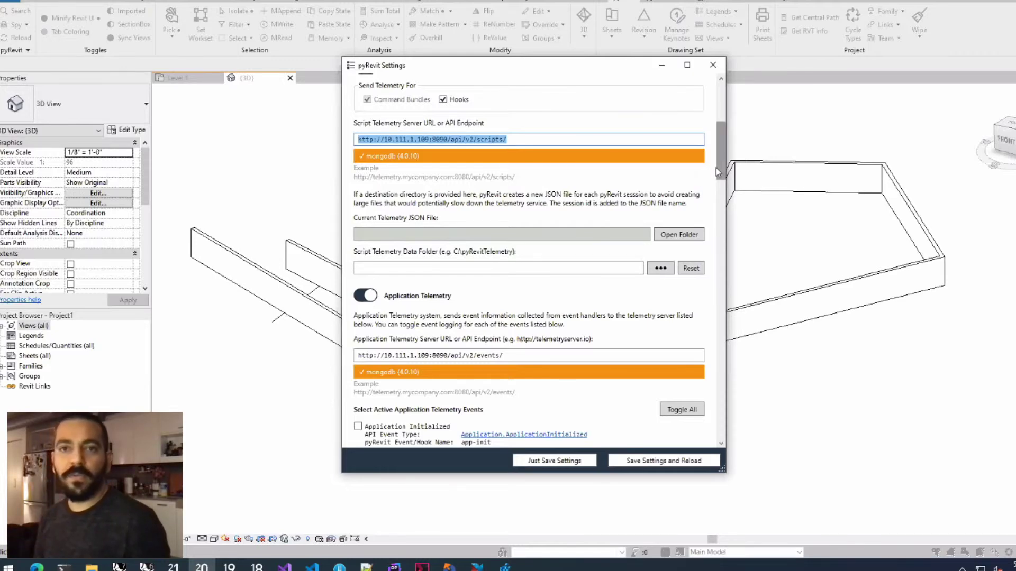
drag(722, 164, 722, 212)
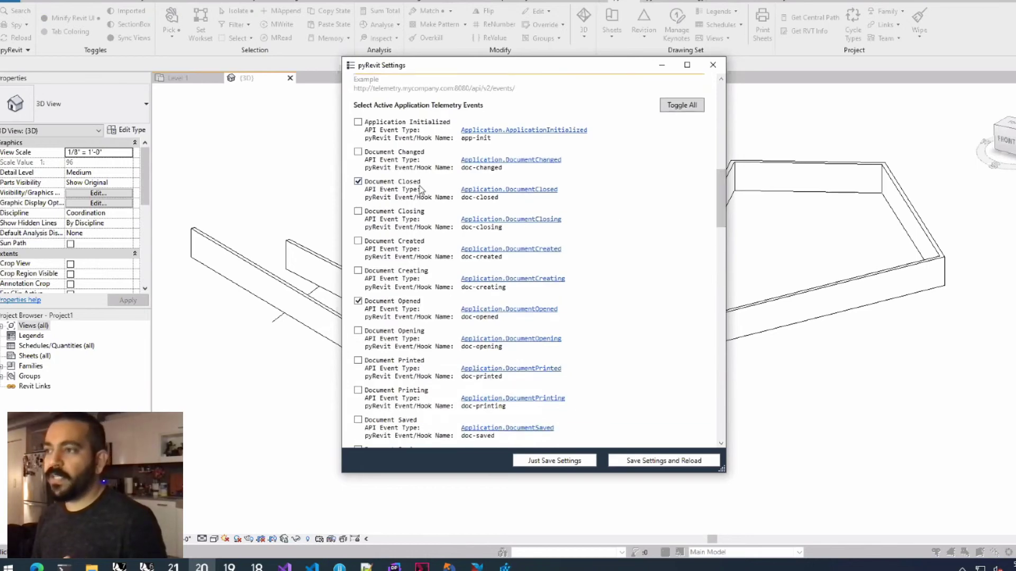
scroll(545, 250, down, 2)
scroll(426, 400, down, 2)
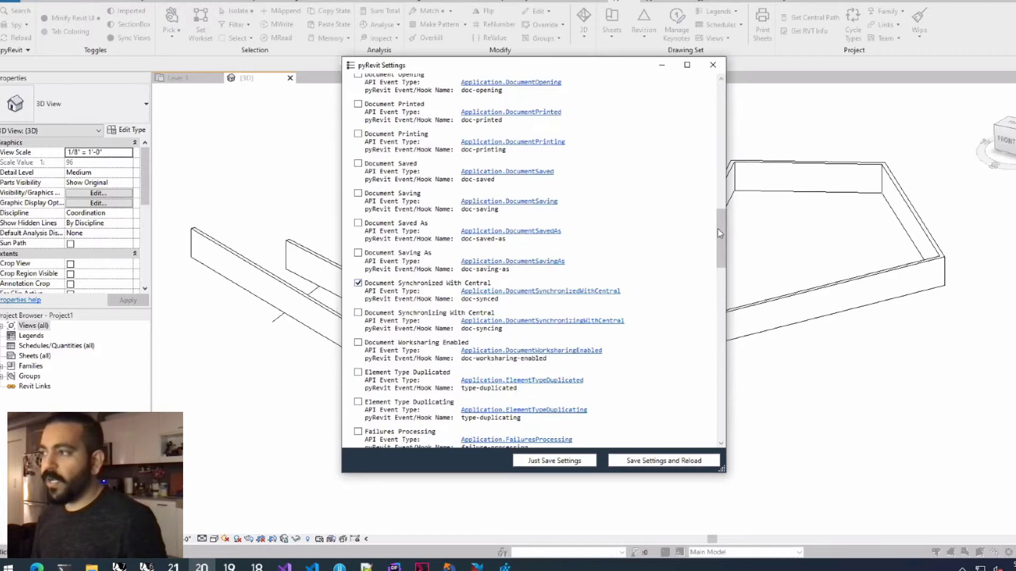
scroll(696, 290, down, 15)
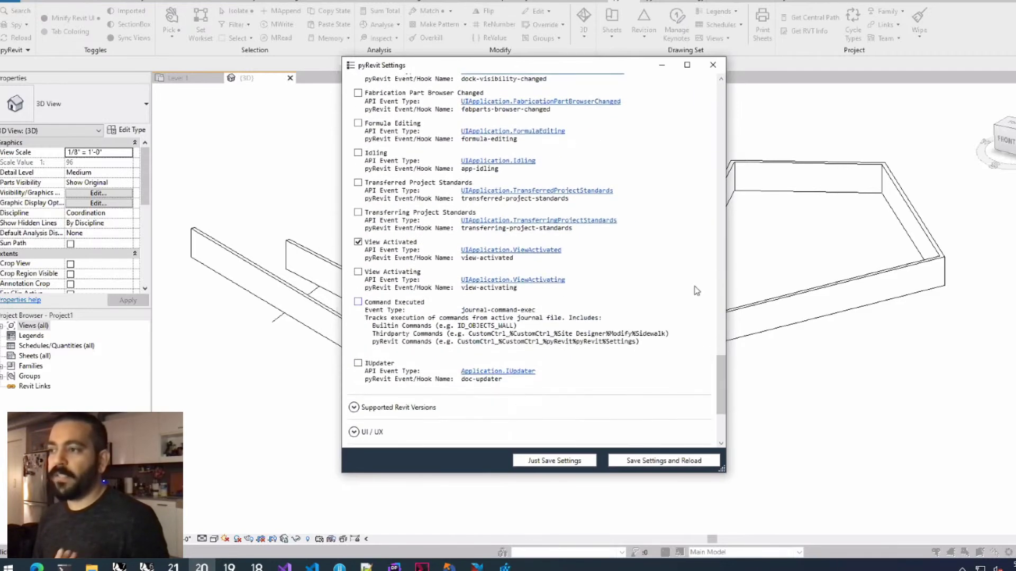
click(712, 64)
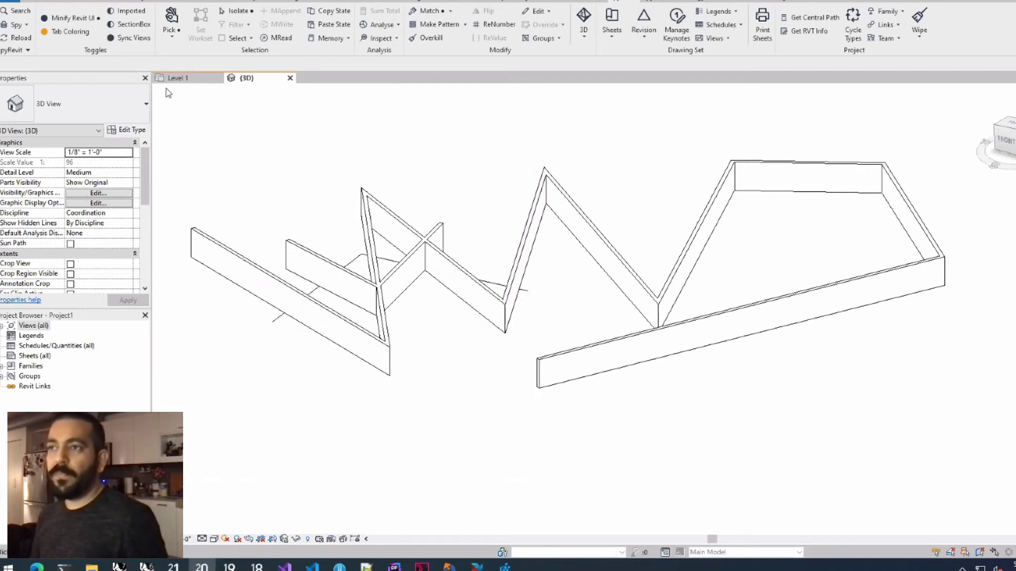
mouse_move(19, 49)
click(213, 80)
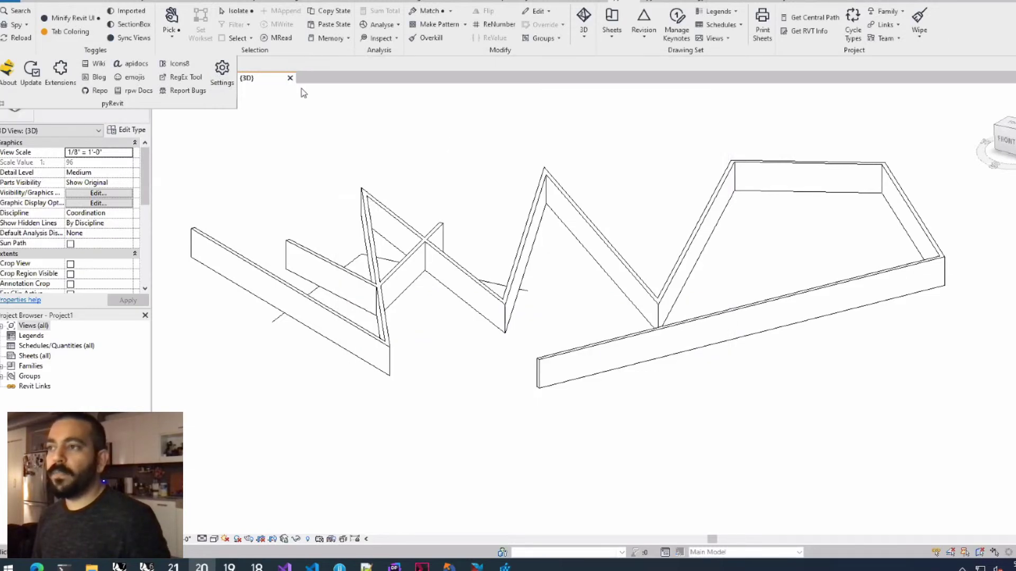
click(5, 328)
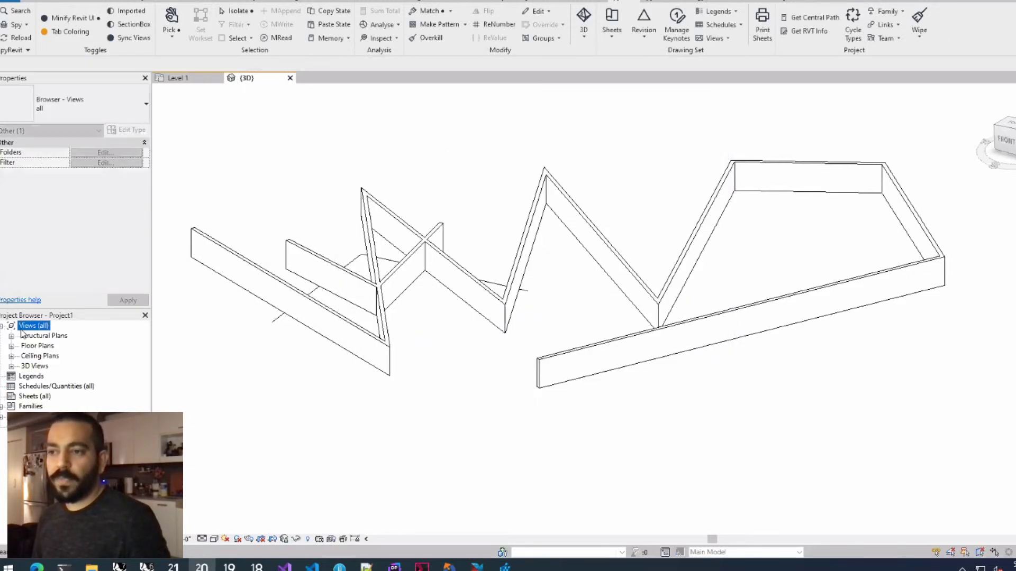
Create a new Revit project using the template two entries above 2020_TVA_Project Template.
click(256, 122)
key(ctrl+n)
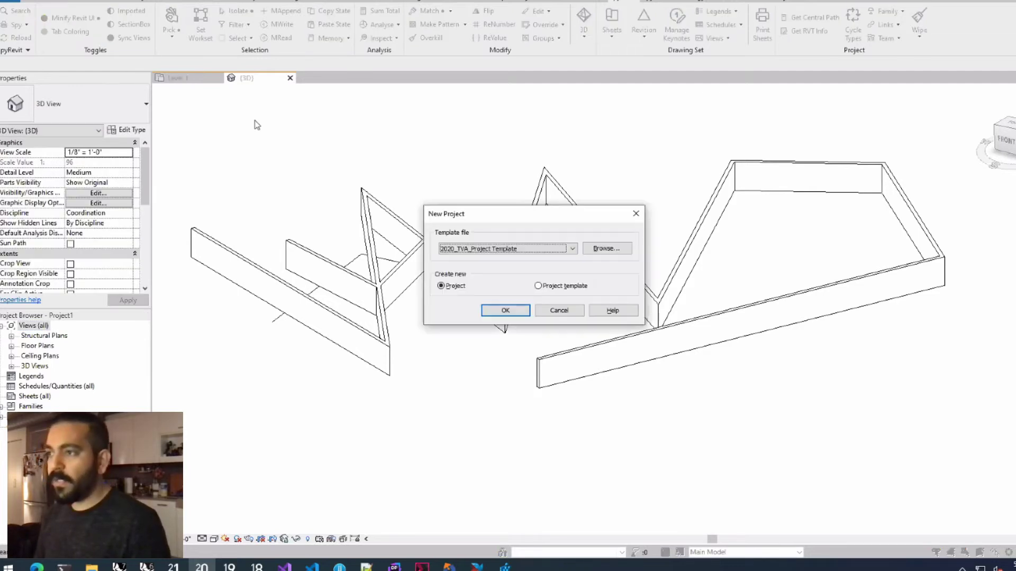
key(Up)
key(Up)
key(Return)
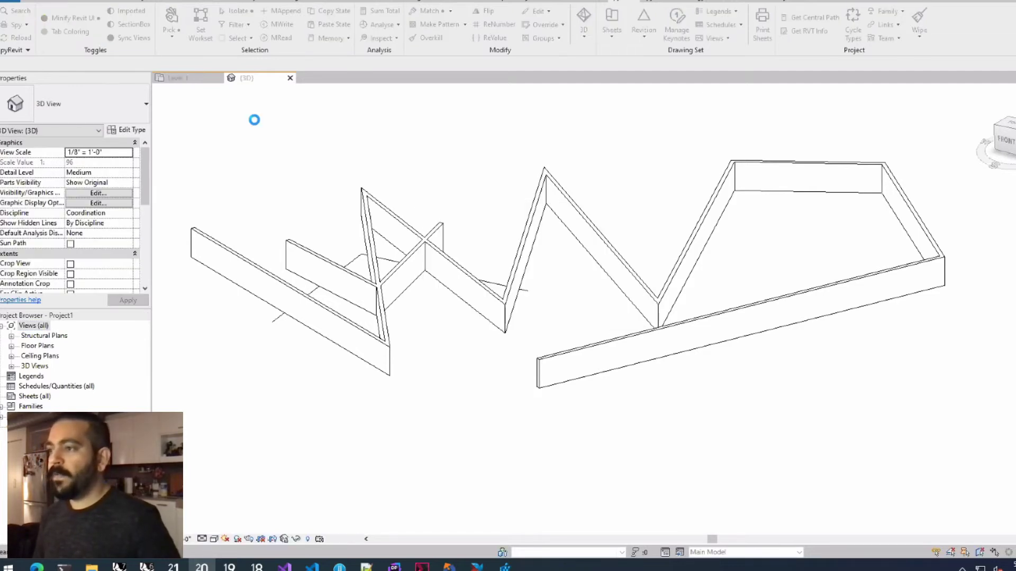
key(Return)
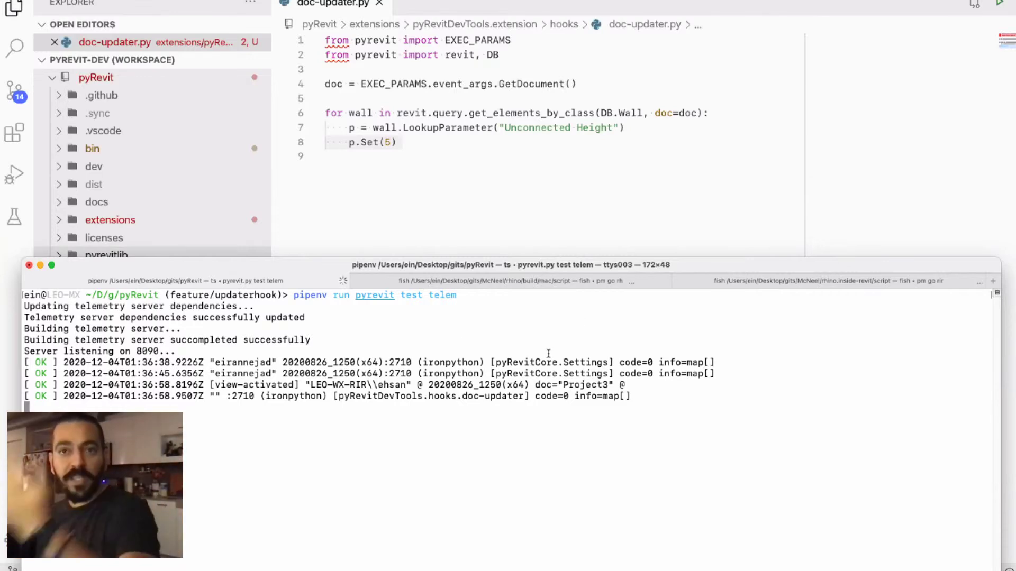
Switch to Metabase in the browser, open the Scripts table of pyRevitTelemetry as a question, and enlarge the window to review it.
mouse_move(545, 564)
click(454, 564)
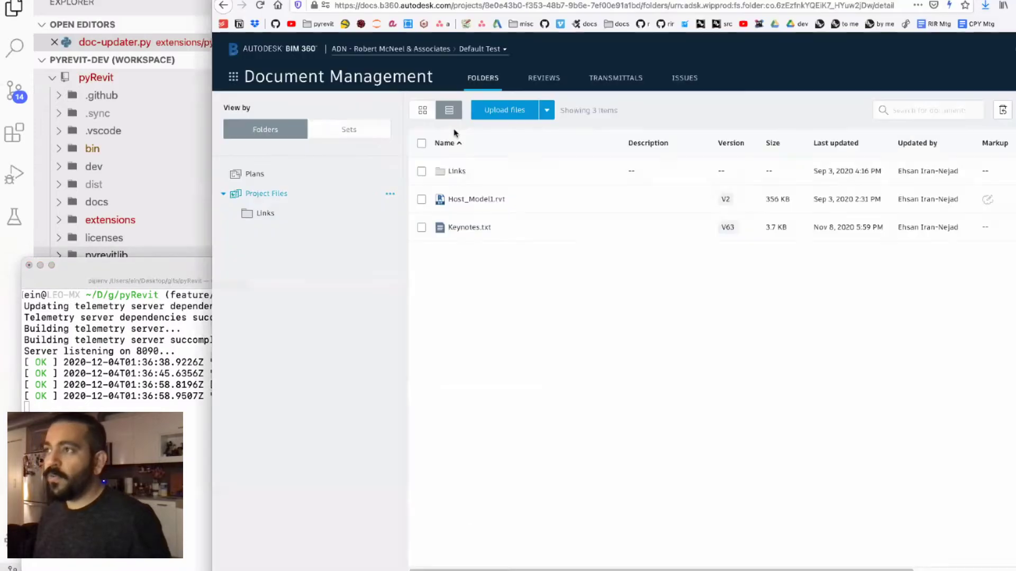
key(super+grave)
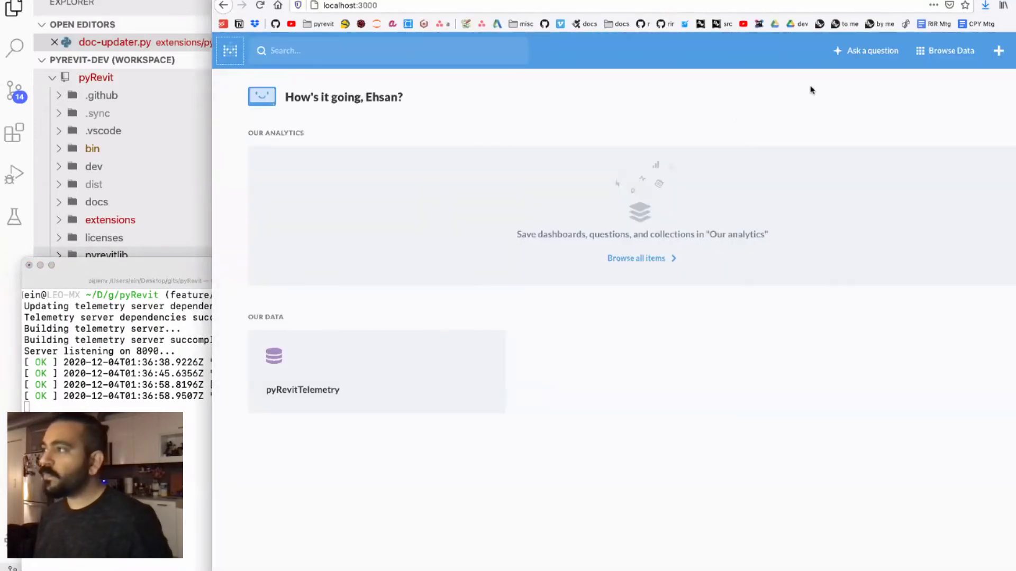
click(867, 51)
click(399, 286)
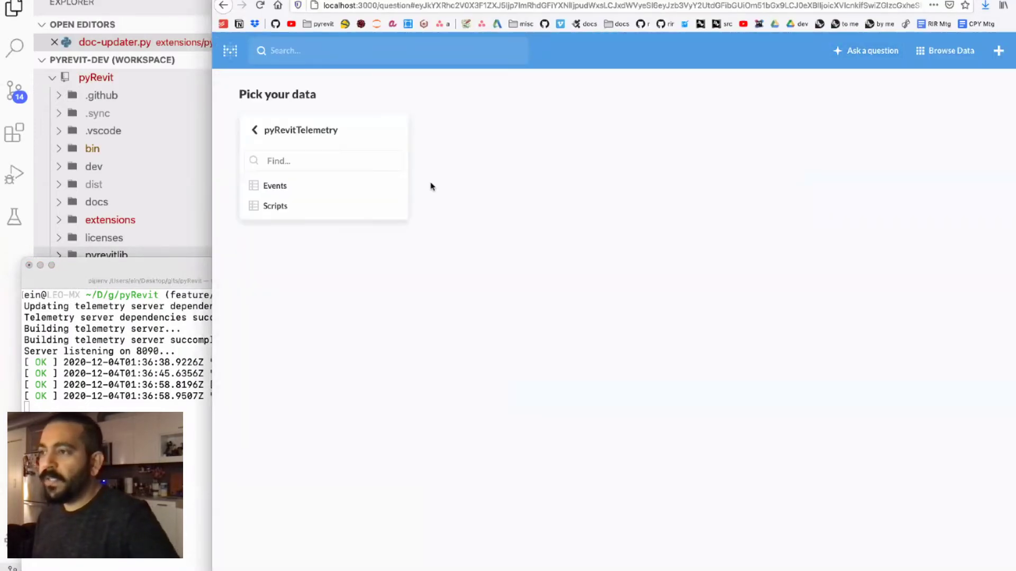
click(291, 206)
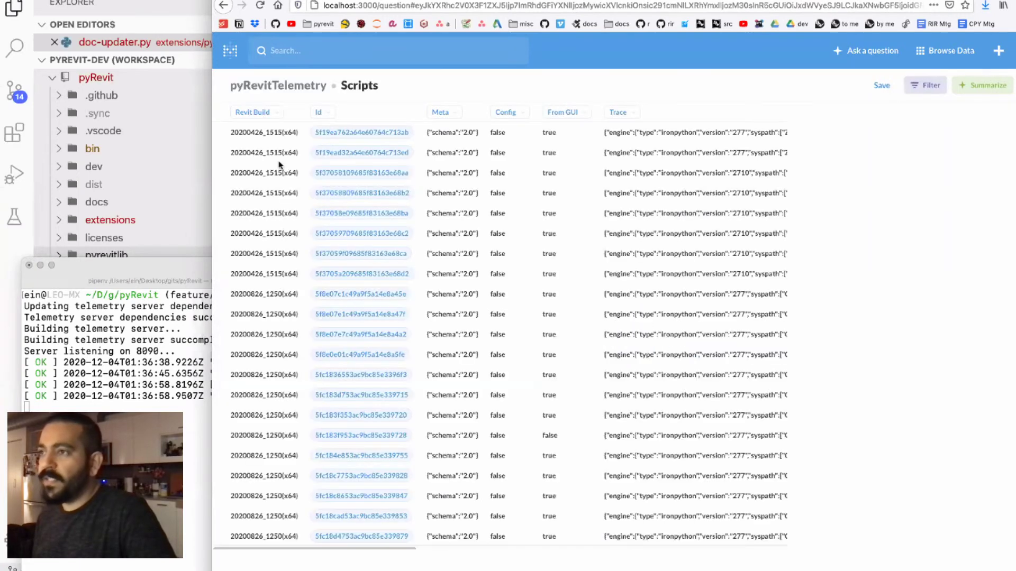
key(ctrl+alt+Return)
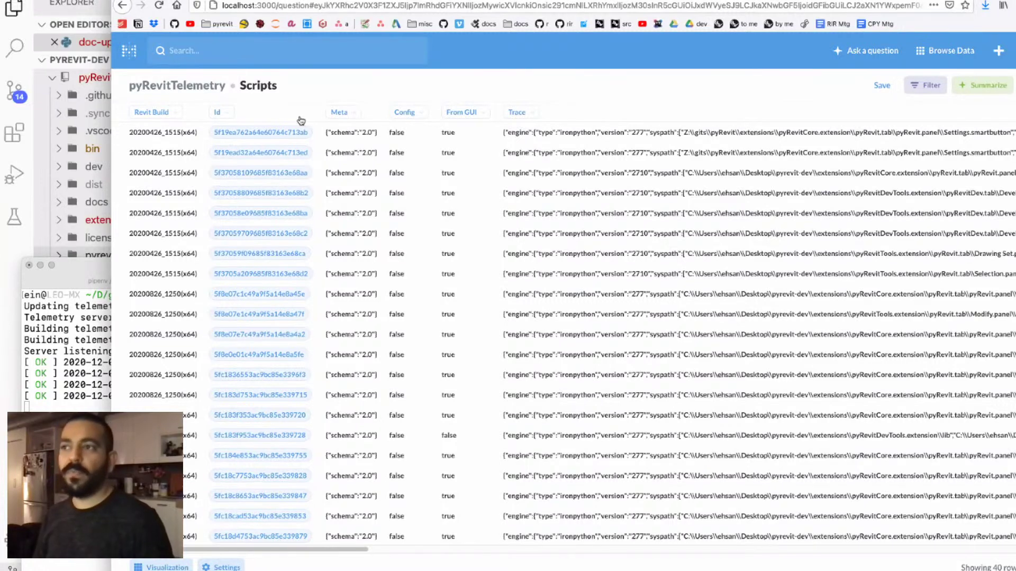
Open the Events table of pyRevitTelemetry from the Metabase home page and inspect its columns through Type and Doc Name.
click(129, 51)
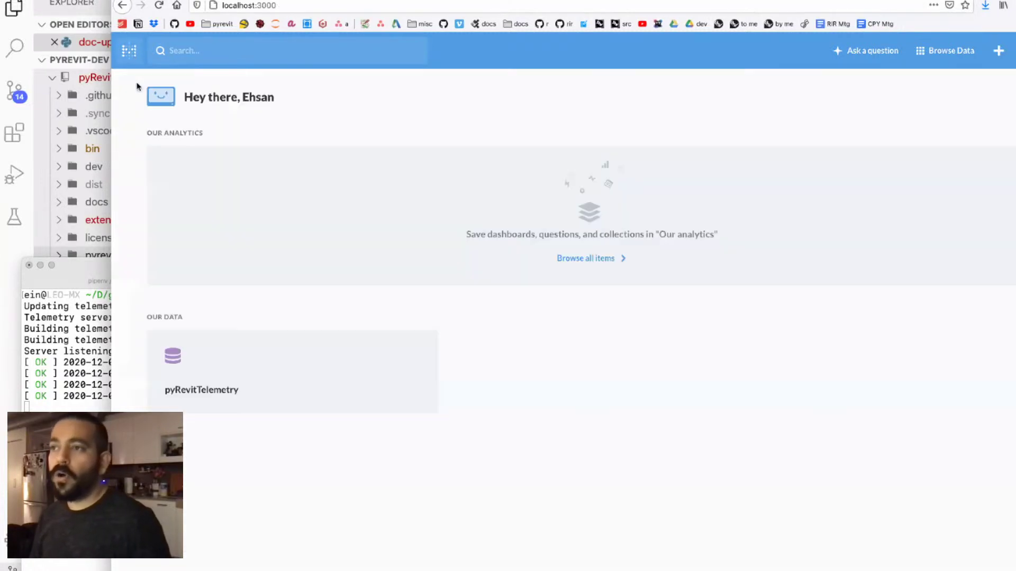
click(897, 53)
click(303, 302)
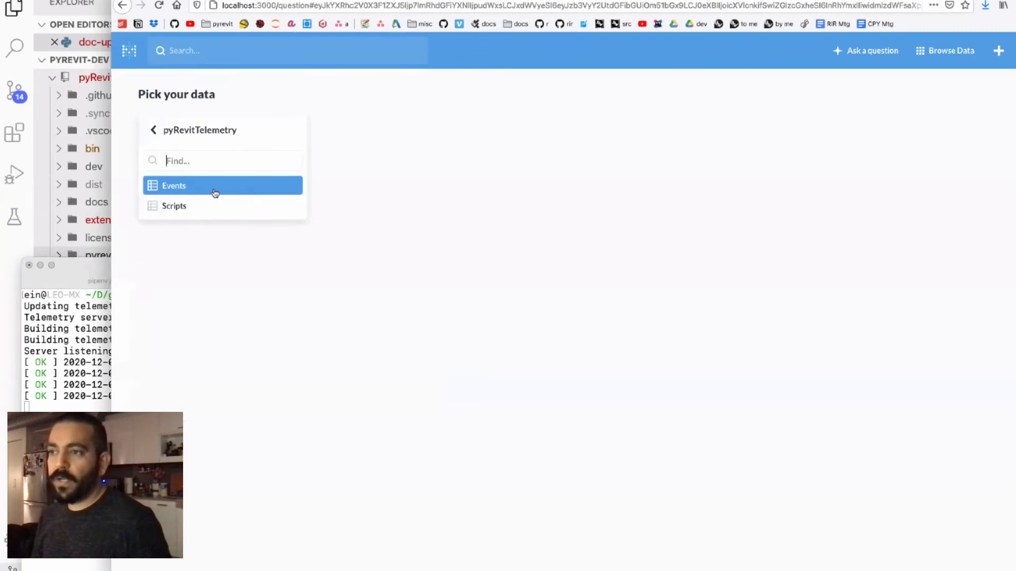
click(207, 187)
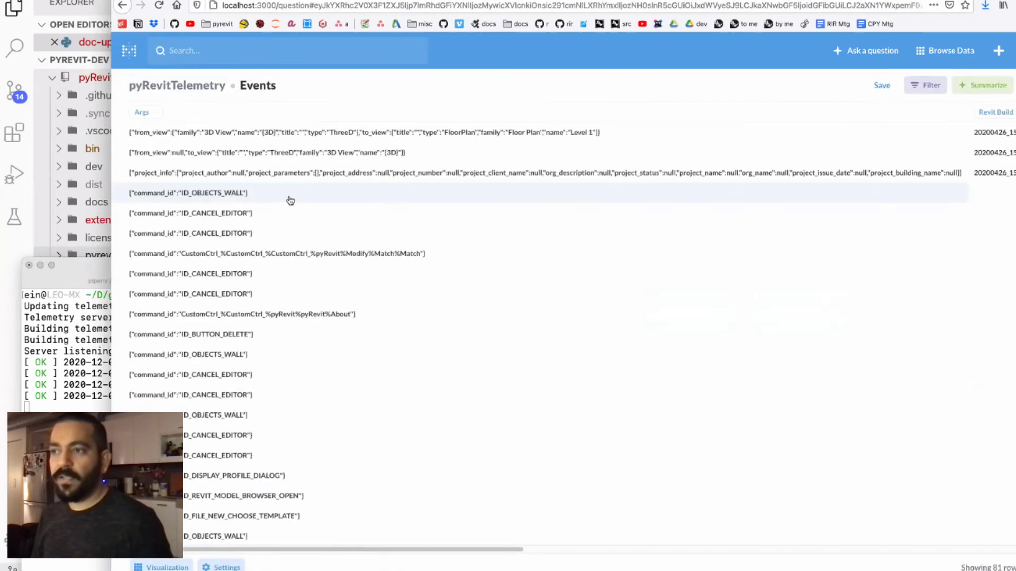
scroll(366, 204, right, 15)
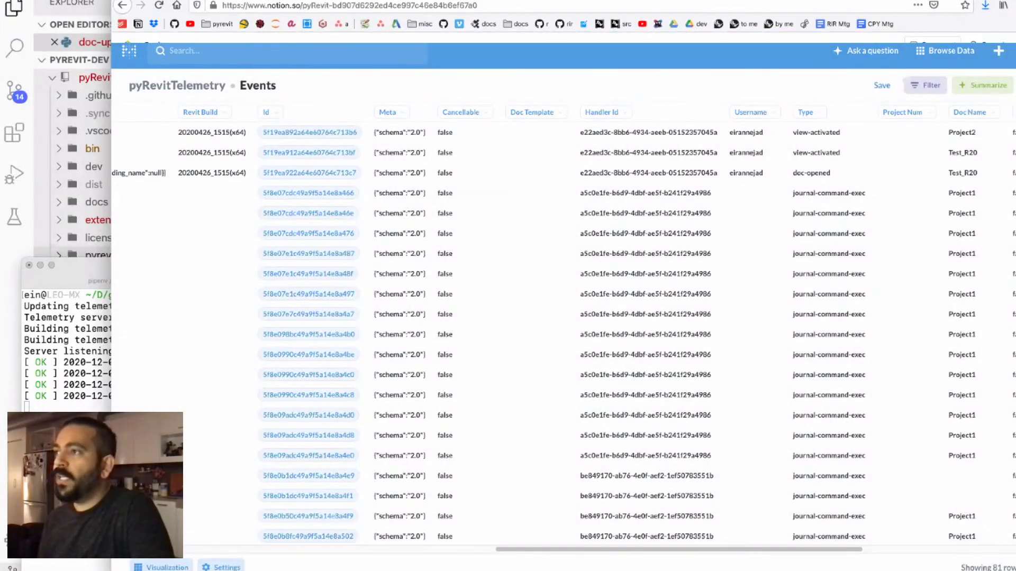
Open the pyRevit Notion site, go to Developer Docs and open the Telemetry System page from the Core references.
click(137, 24)
scroll(416, 298, down, 7)
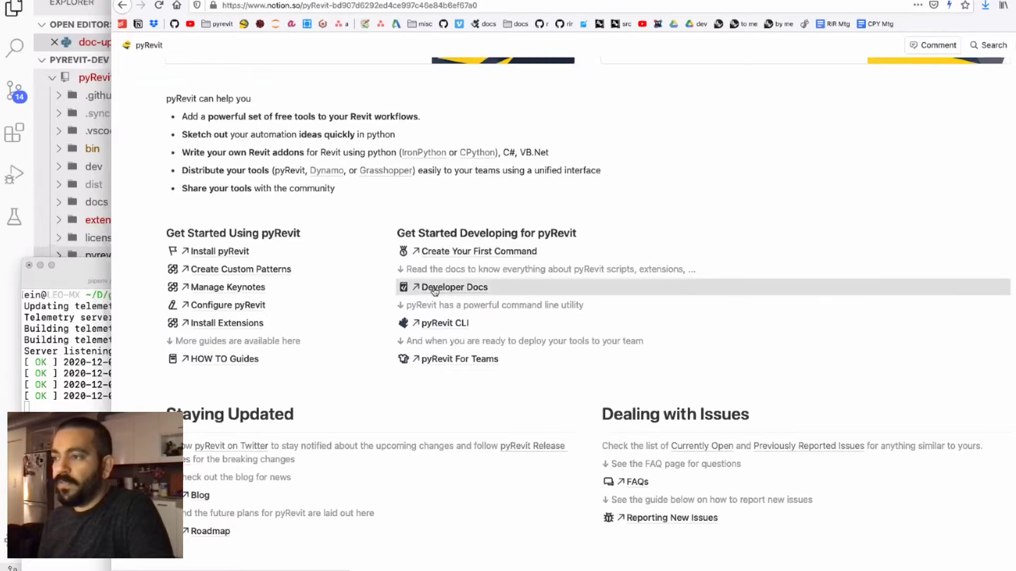
click(424, 287)
scroll(370, 218, down, 3)
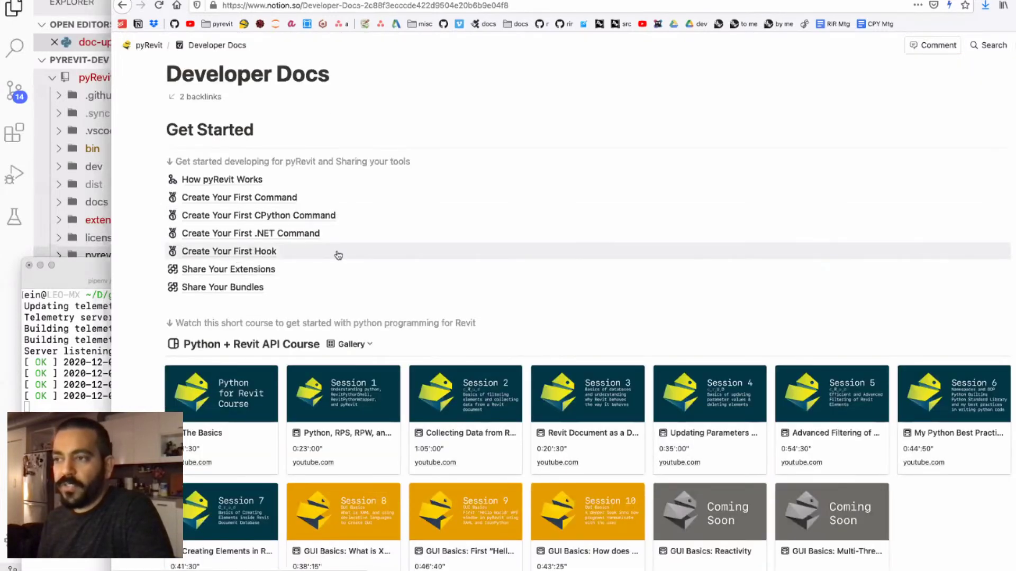
scroll(338, 256, down, 10)
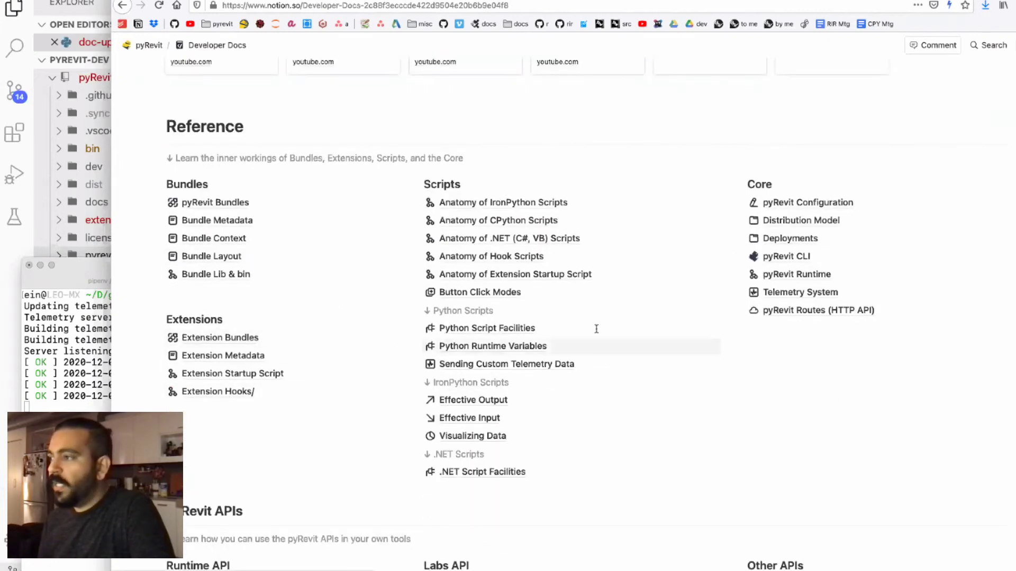
click(773, 294)
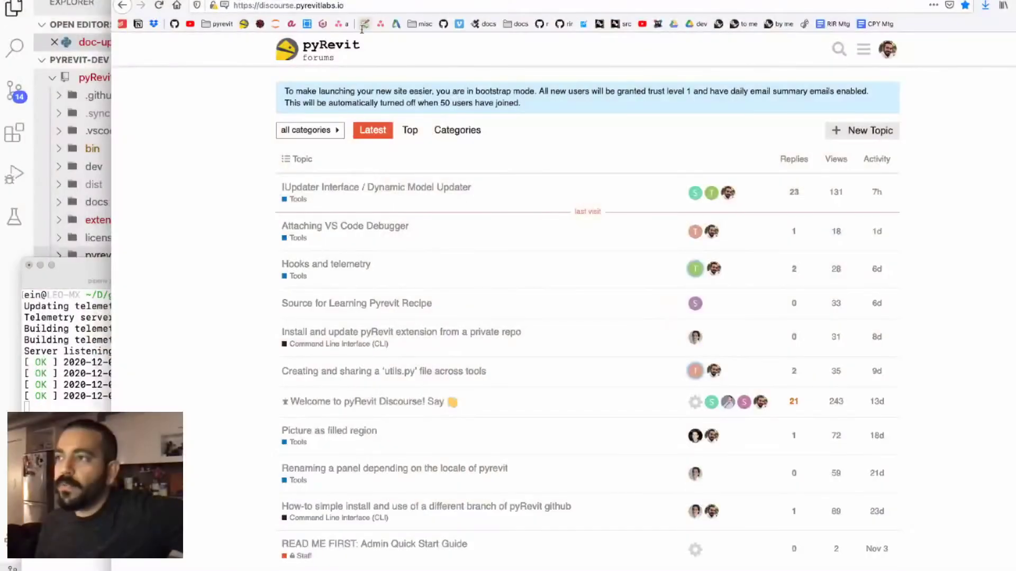
Leave the pyRevit forums for the Telemetry System documentation and return to the pyRevit home page.
click(531, 1)
click(591, 2)
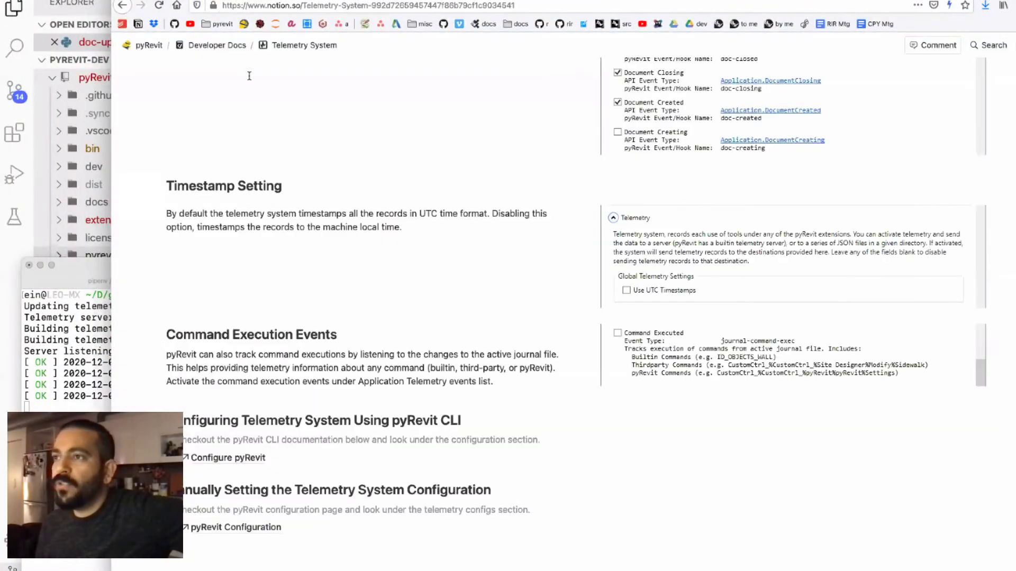
click(143, 44)
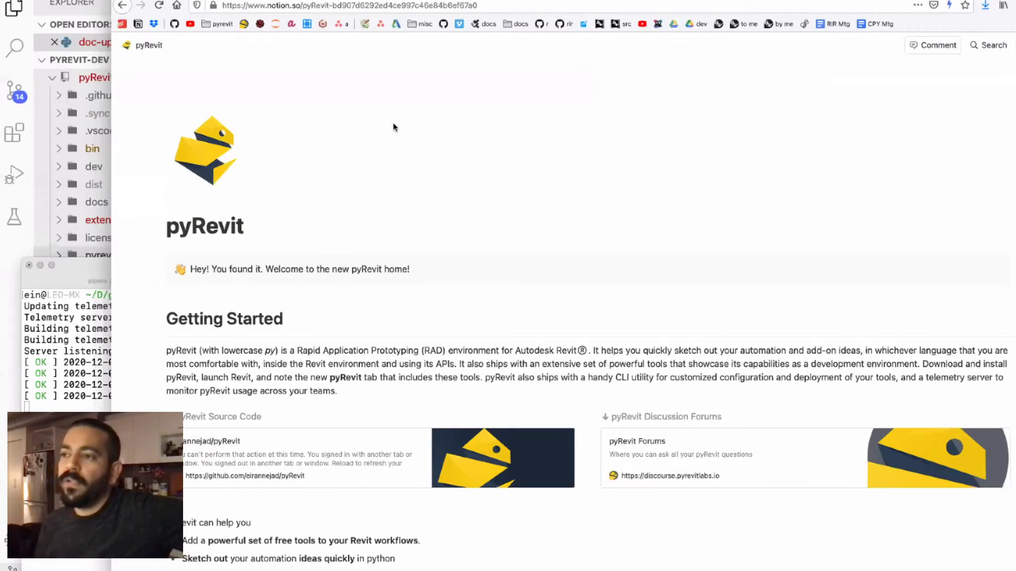